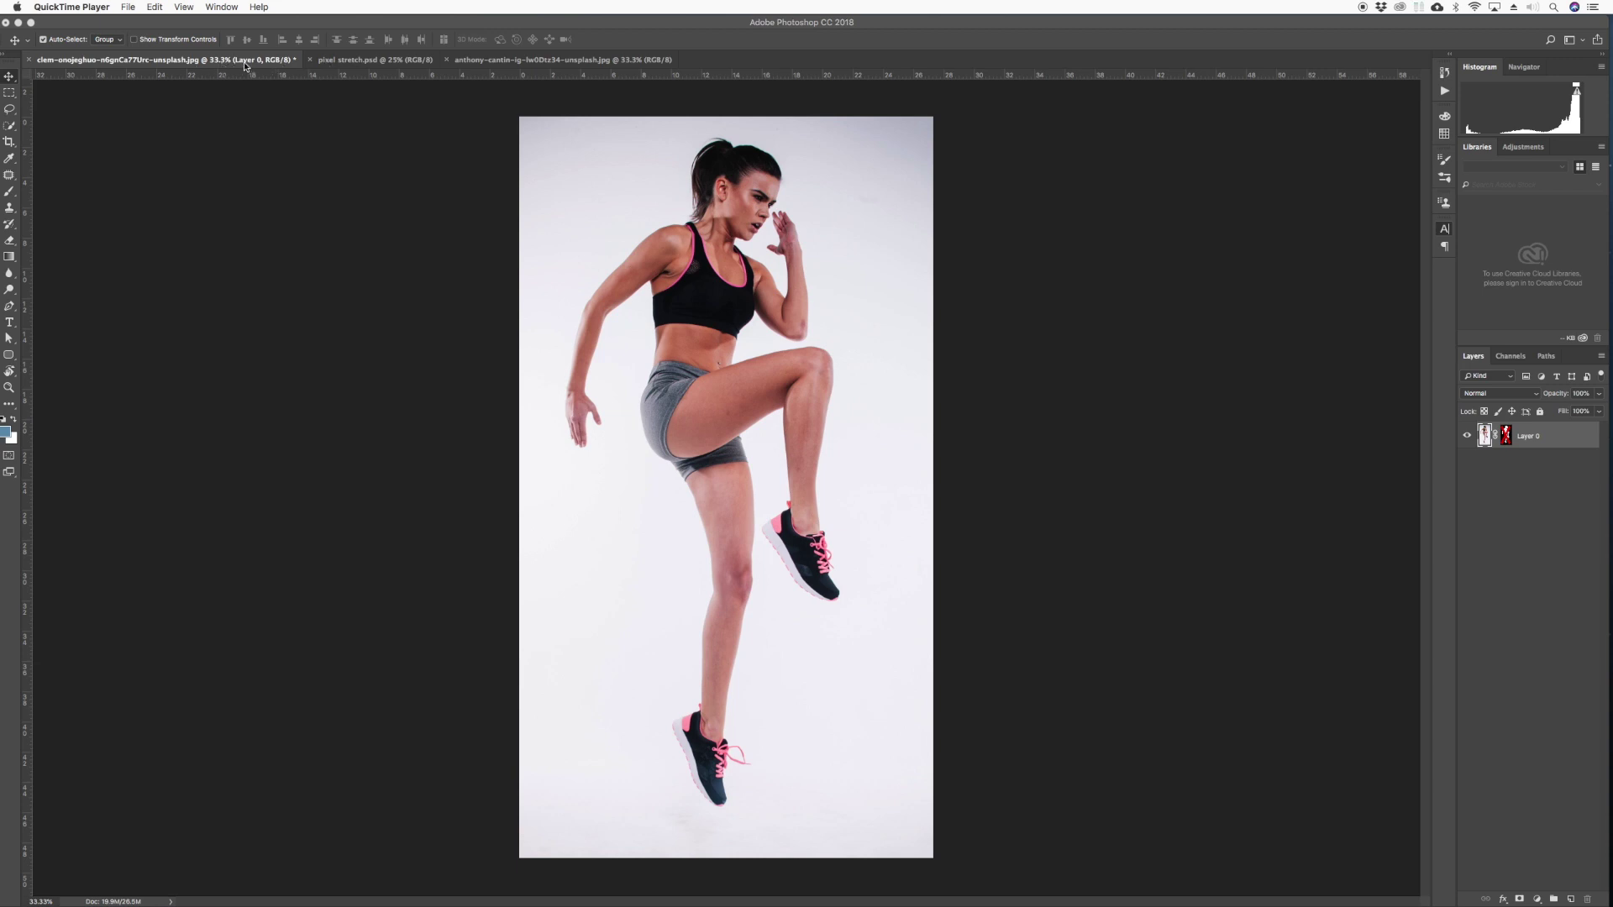
Bring up the jumping woman photo, zoomed in on her with rulers showing
left_click(521, 64)
left_click(537, 61)
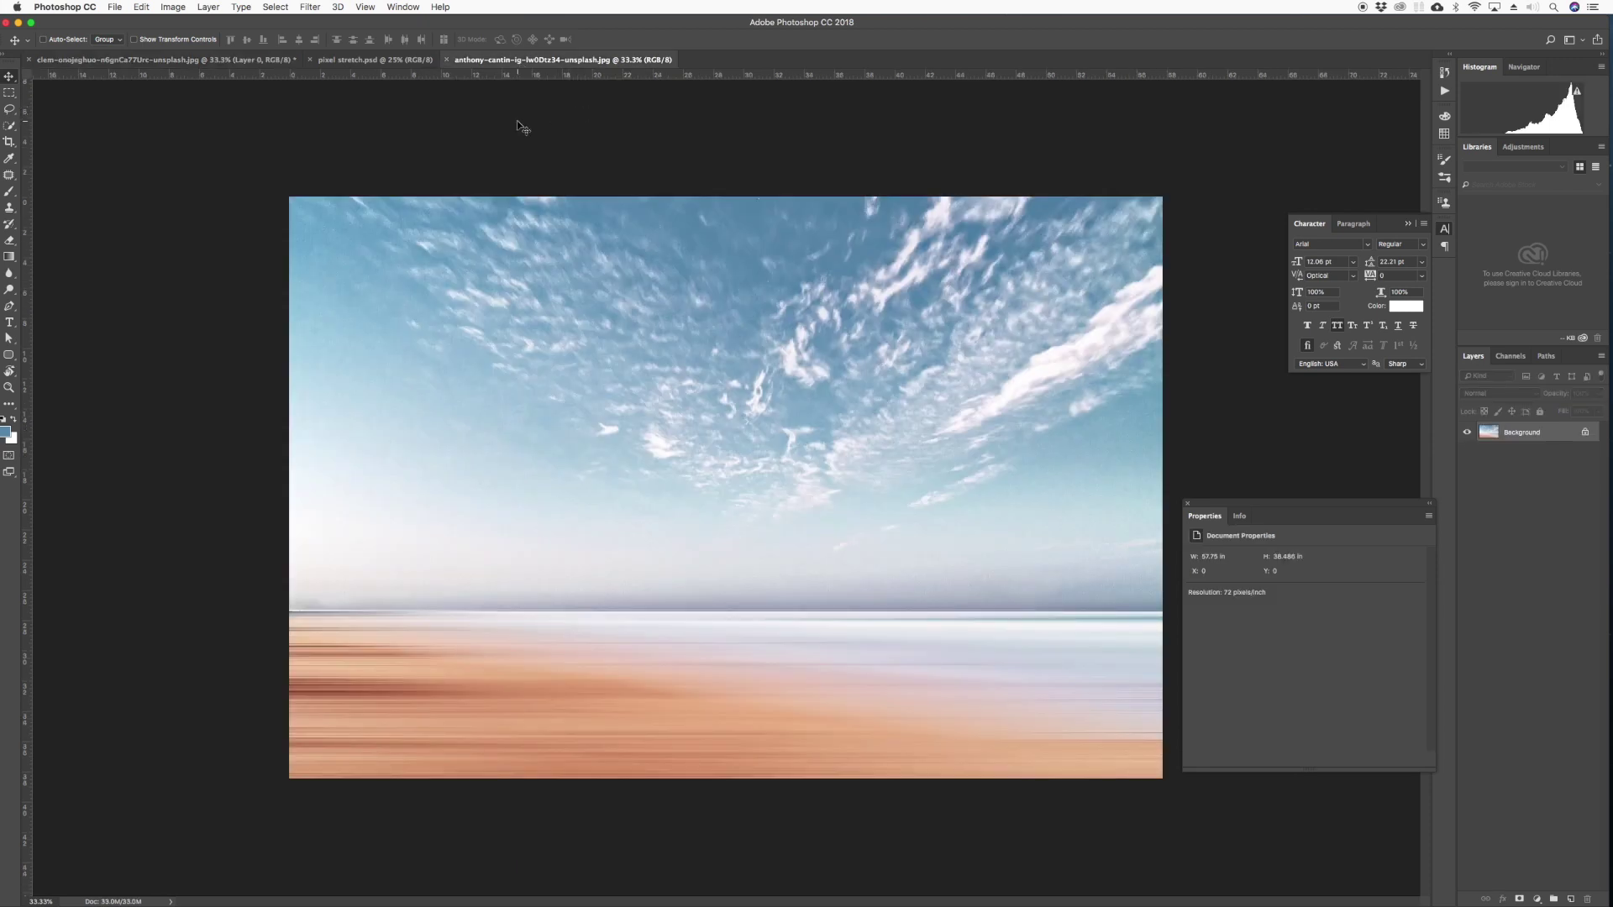
left_click(227, 60)
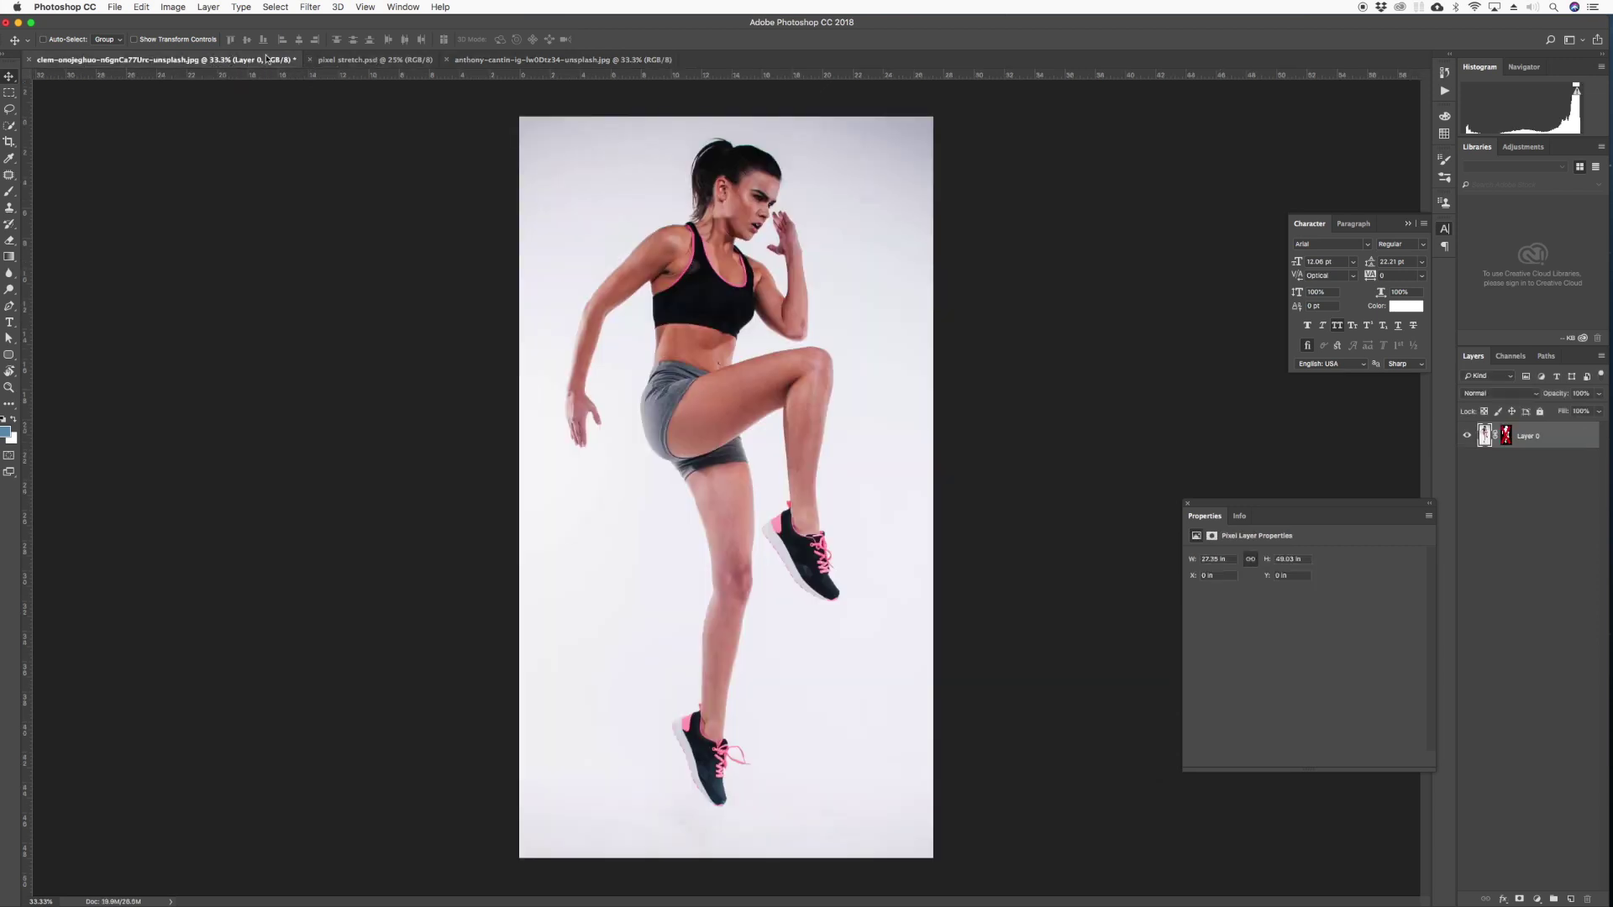
key("super")
key("super+minus")
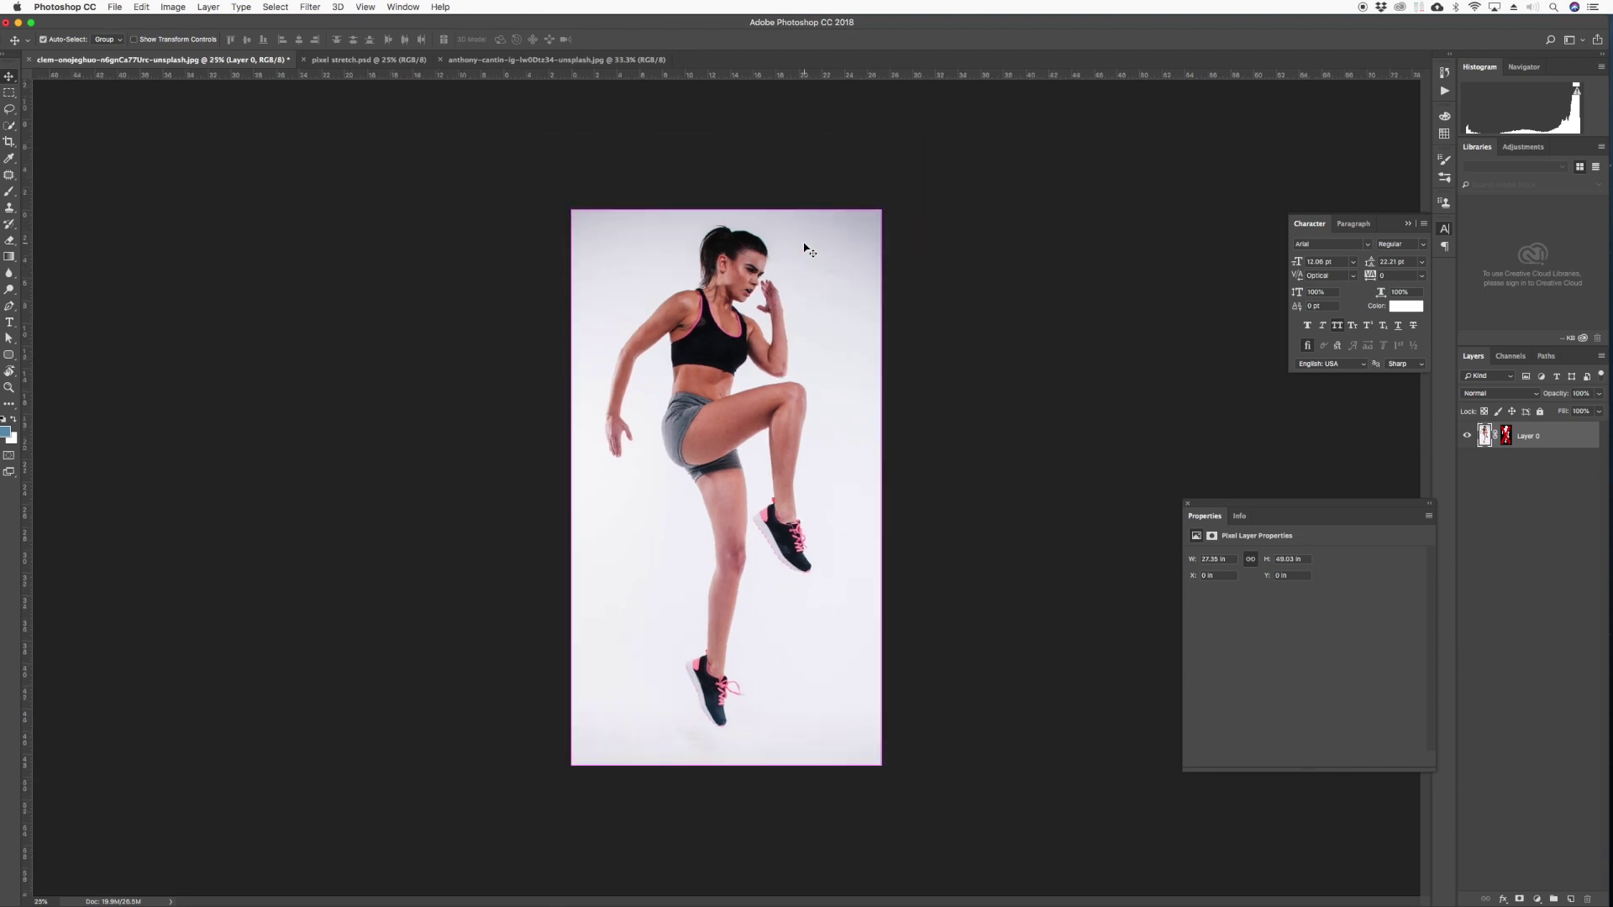
key("super+plus")
key("super+plus")
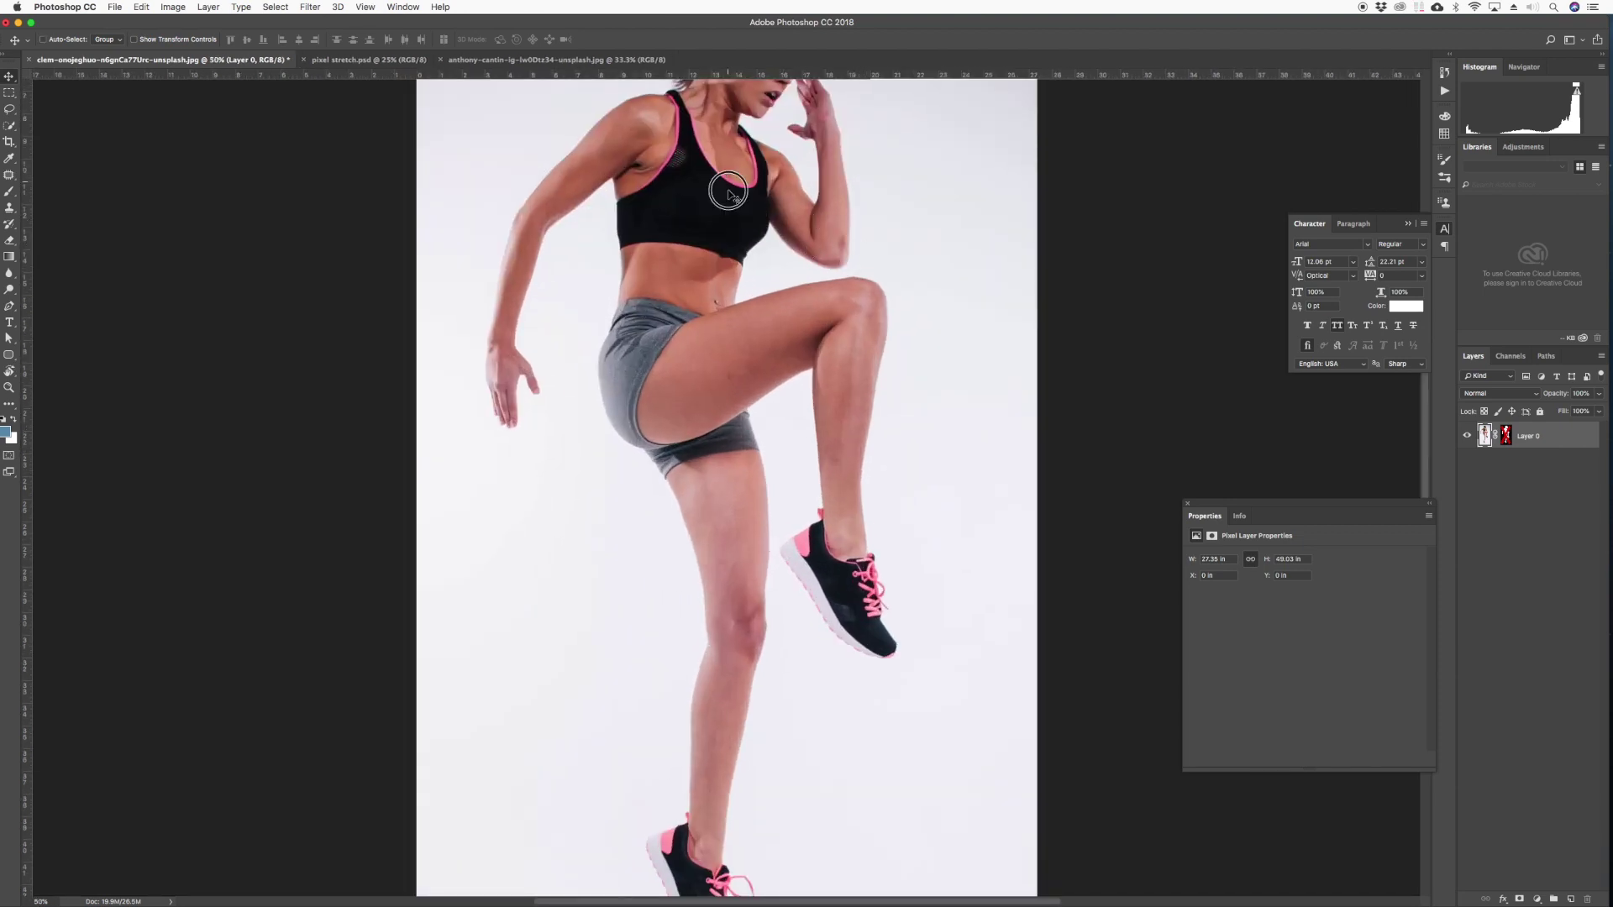
scroll(694, 305, "up", 3)
key("super+r")
scroll(694, 305, "right", 3)
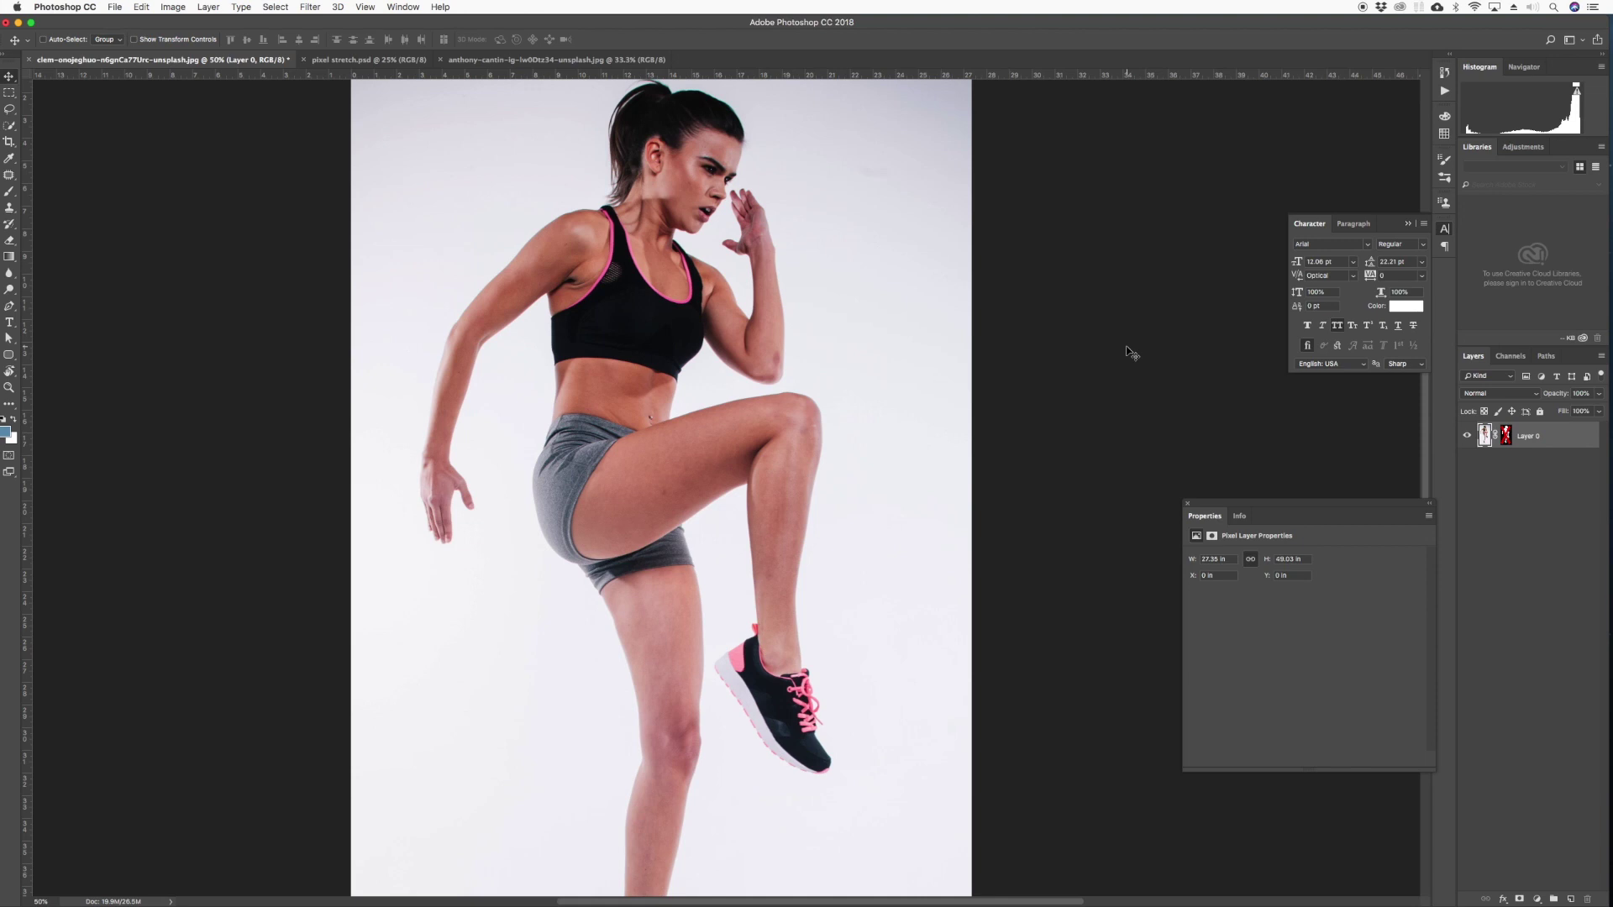
Enable the woman's mask and drop her into pixel stretch.psd as Layer 1, nudged down-right
left_click(1505, 435, "shift")
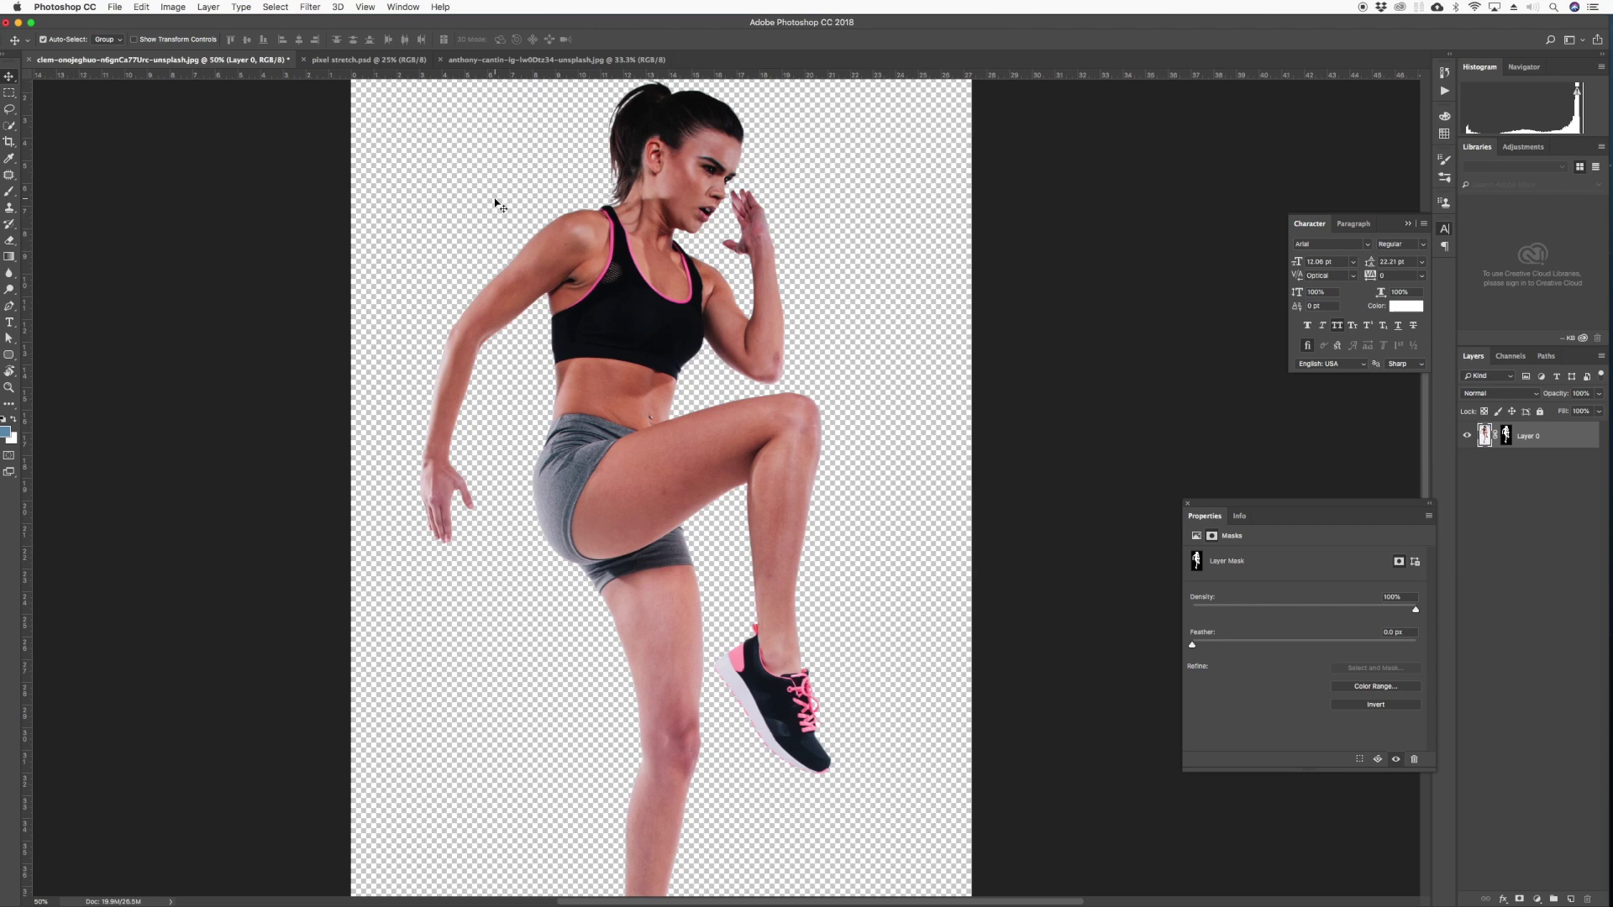
key("super+minus")
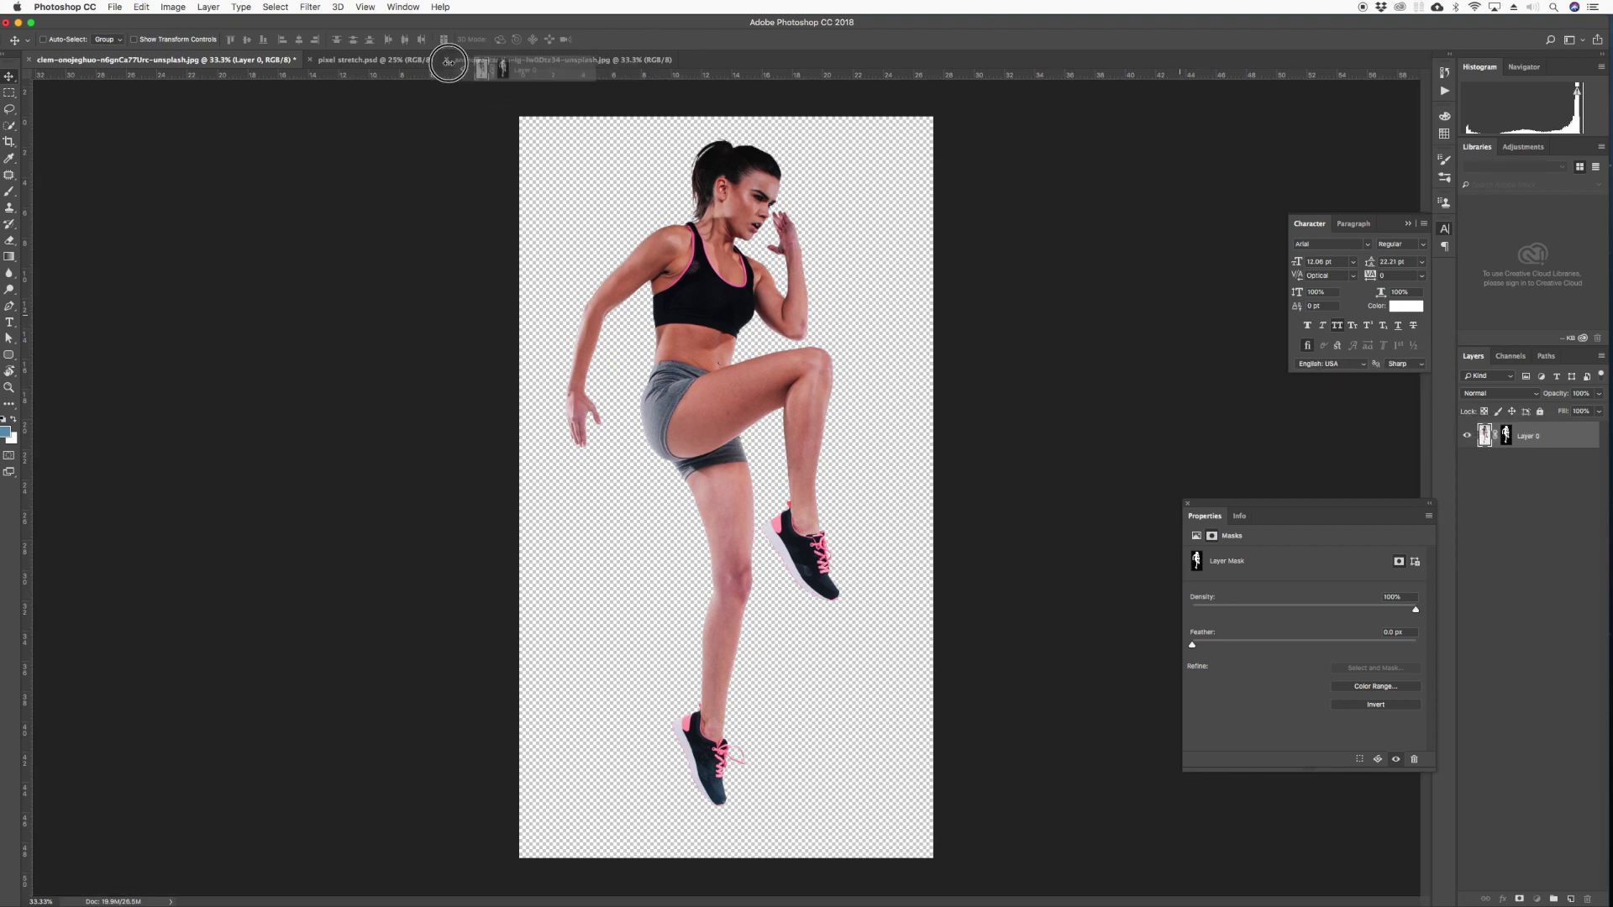
left_click(360, 59)
left_click_drag(359, 58, 861, 474)
left_click_drag(732, 368, 727, 387)
Copy the sky-and-beach photo into pixel stretch.psd as a new layer
left_click(563, 60)
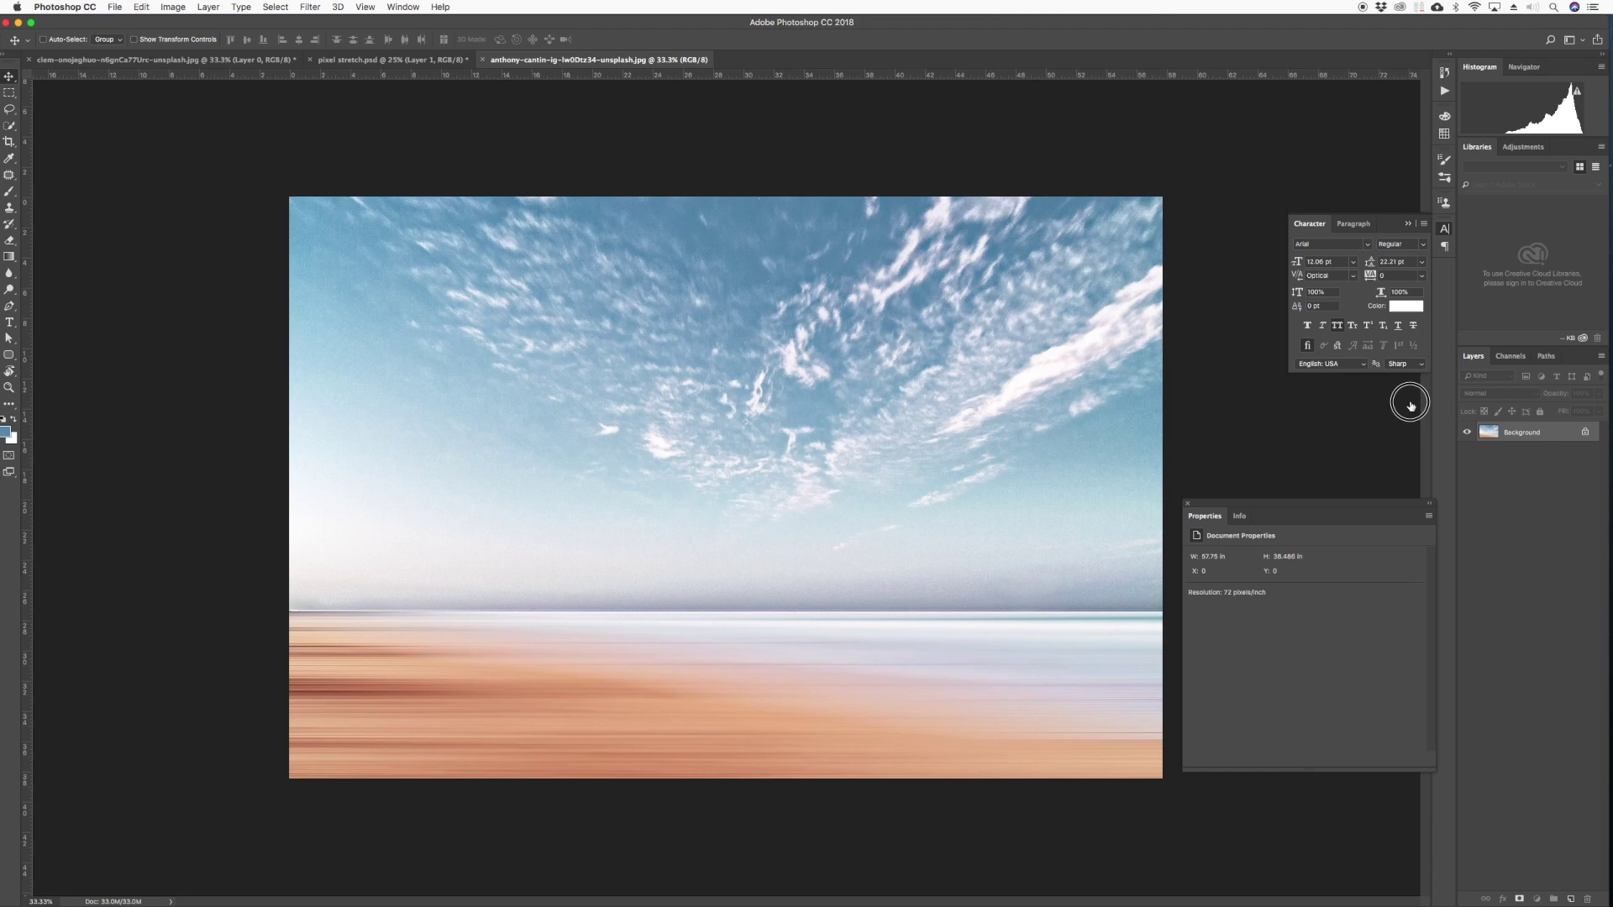
left_click(390, 60)
left_click_drag(391, 61, 334, 63)
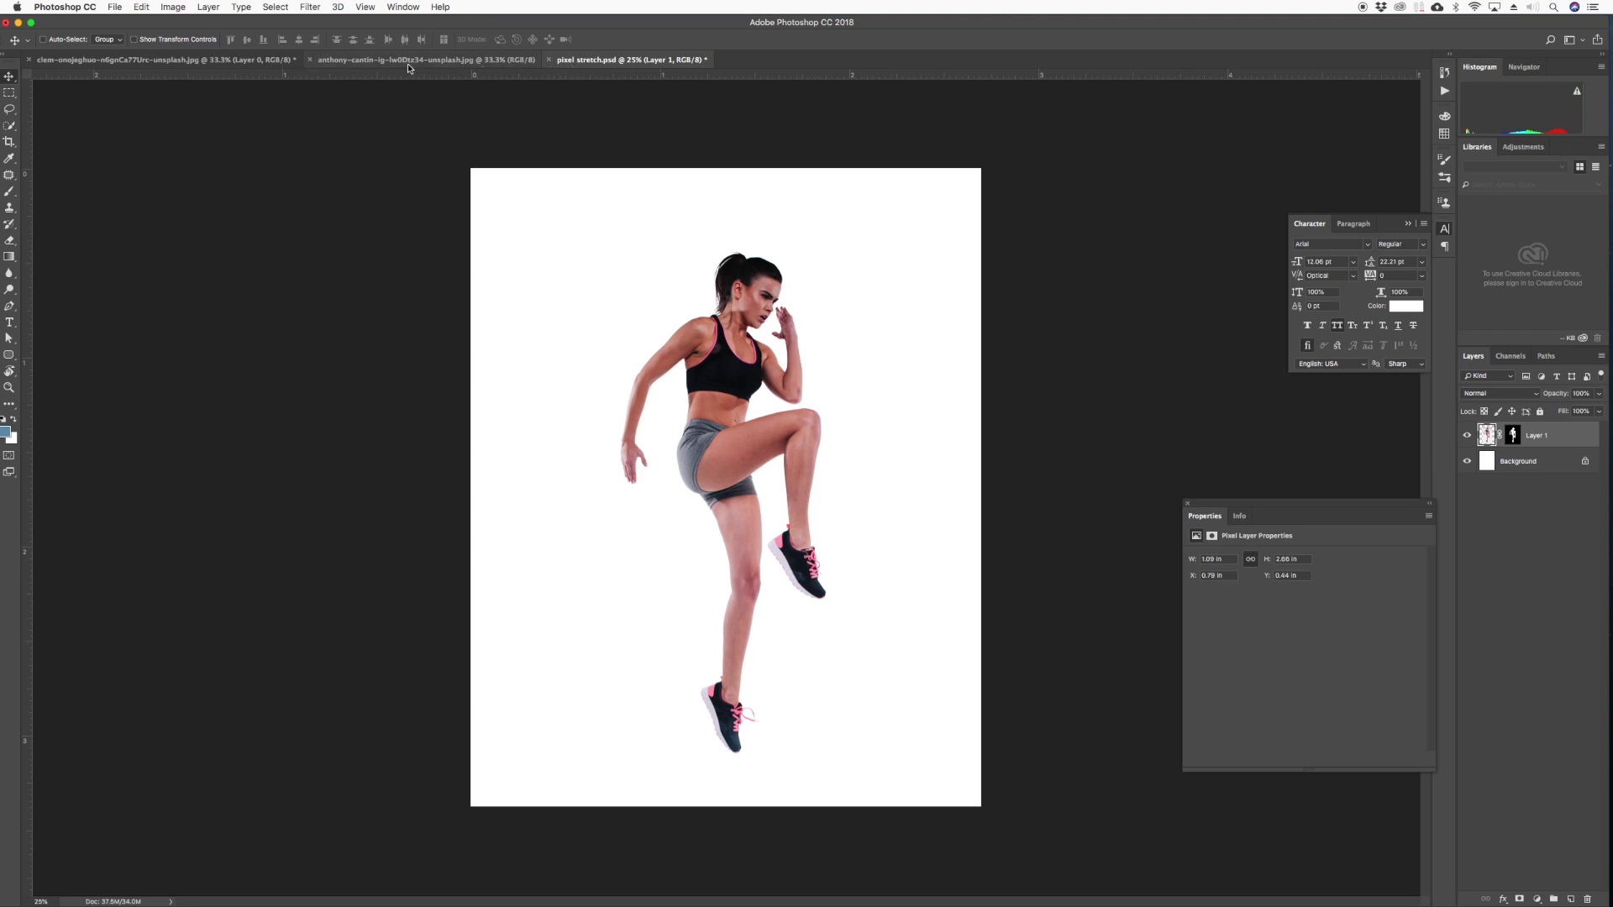
left_click(525, 61)
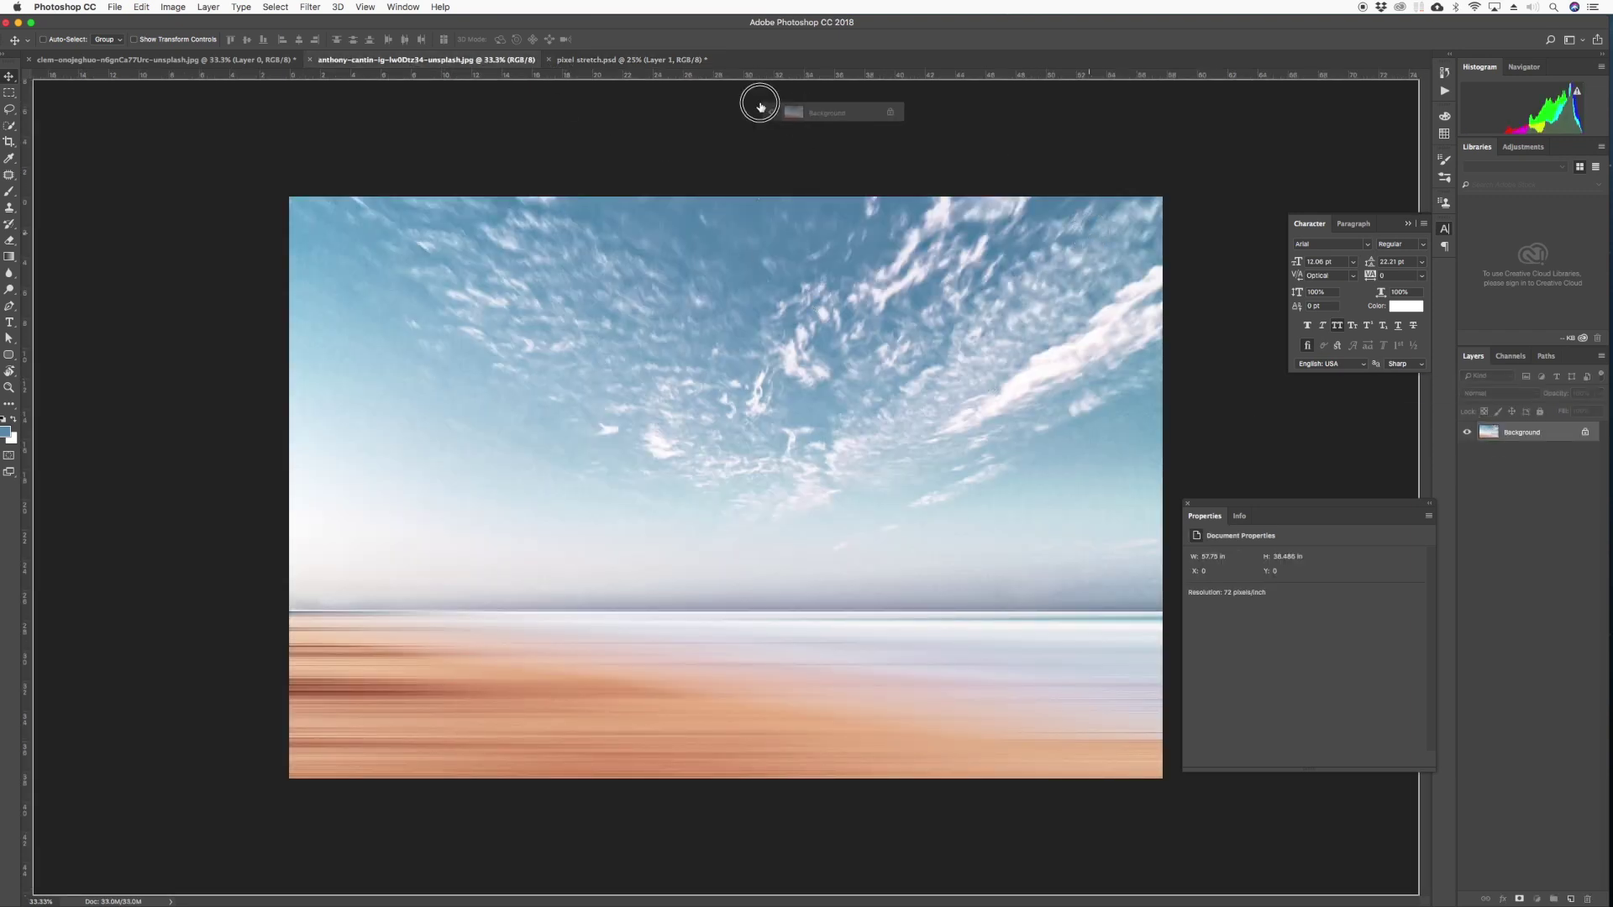
left_click(626, 61)
left_click_drag(626, 61, 663, 431)
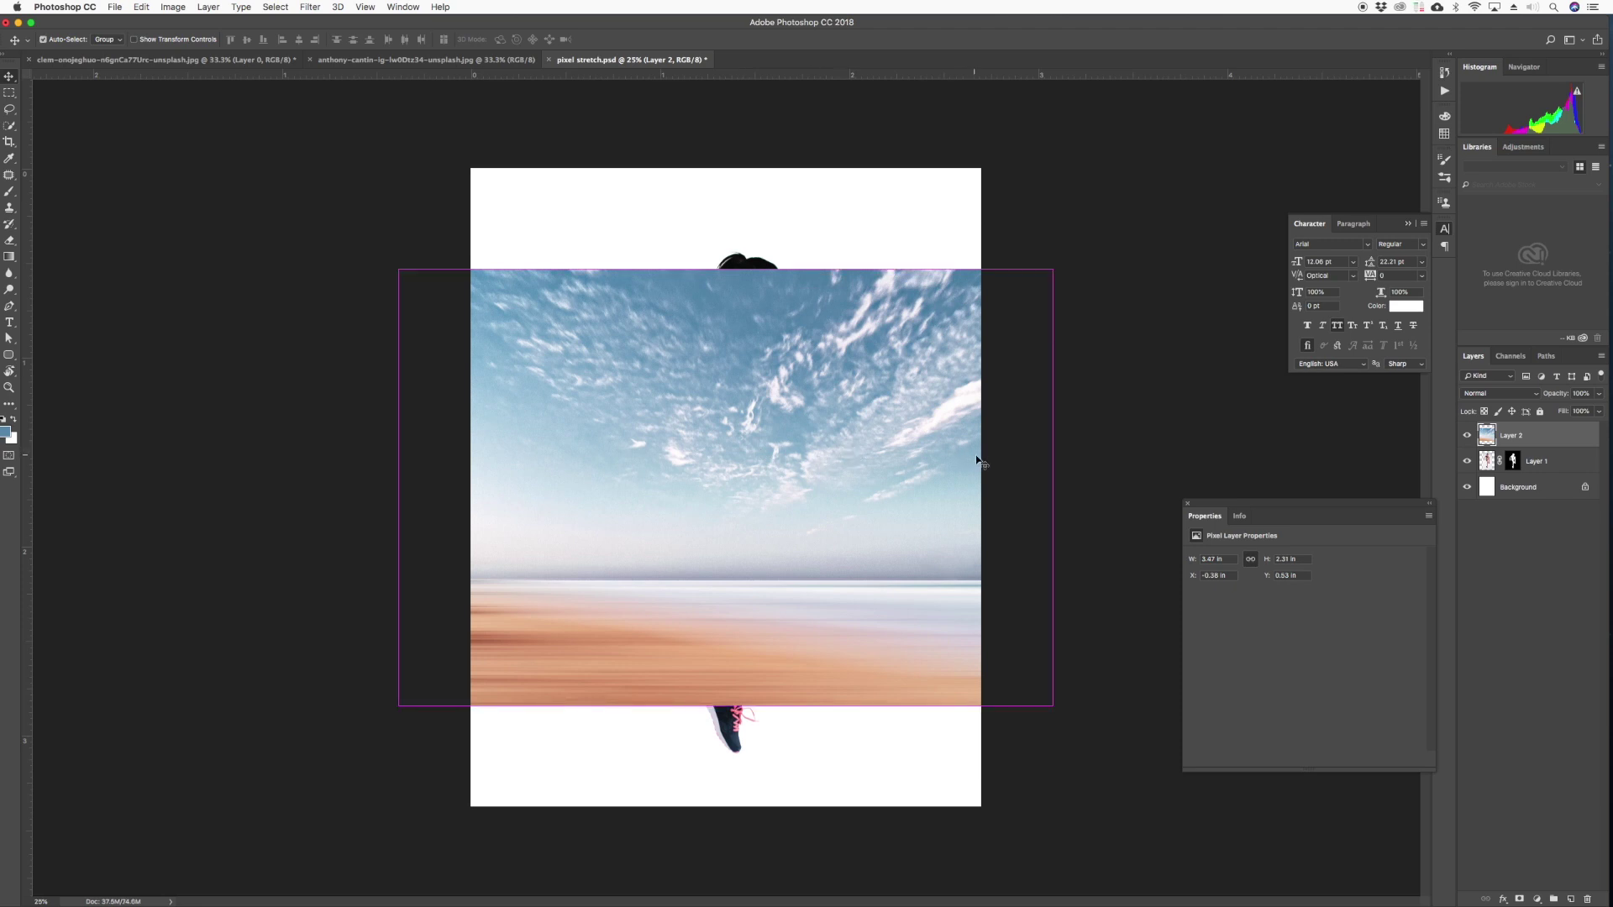
Enlarge the beach layer to cover the canvas and restack Layer 1 above it
key("super+t")
left_click_drag(1055, 268, 1215, 163)
key("Return")
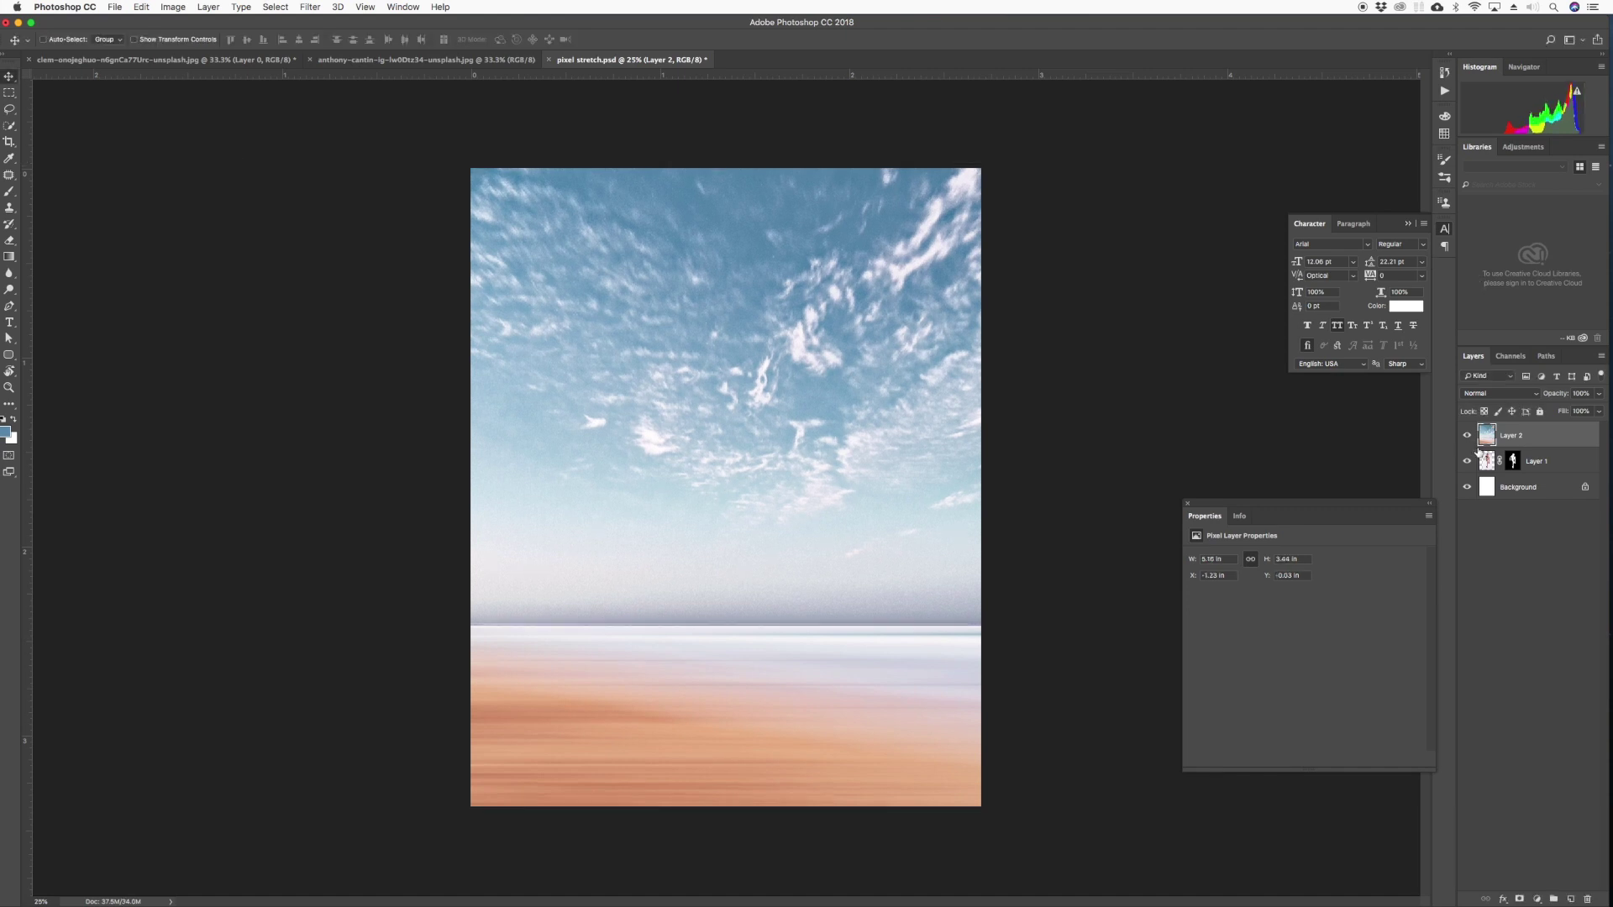
left_click_drag(1487, 462, 1485, 434)
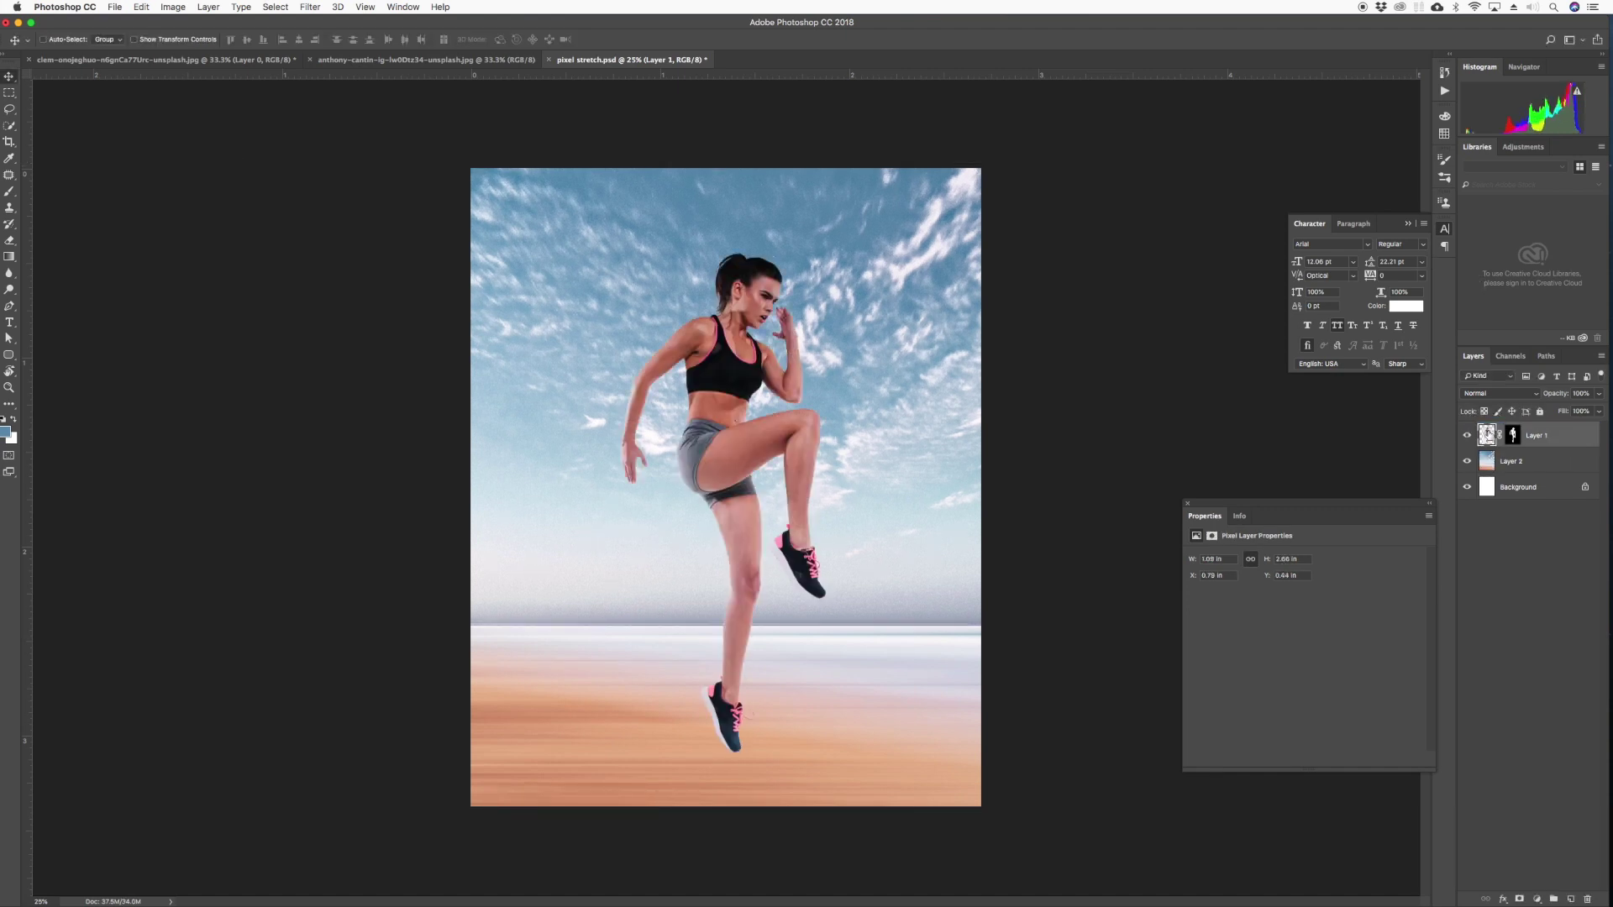
left_click_drag(723, 450, 732, 465)
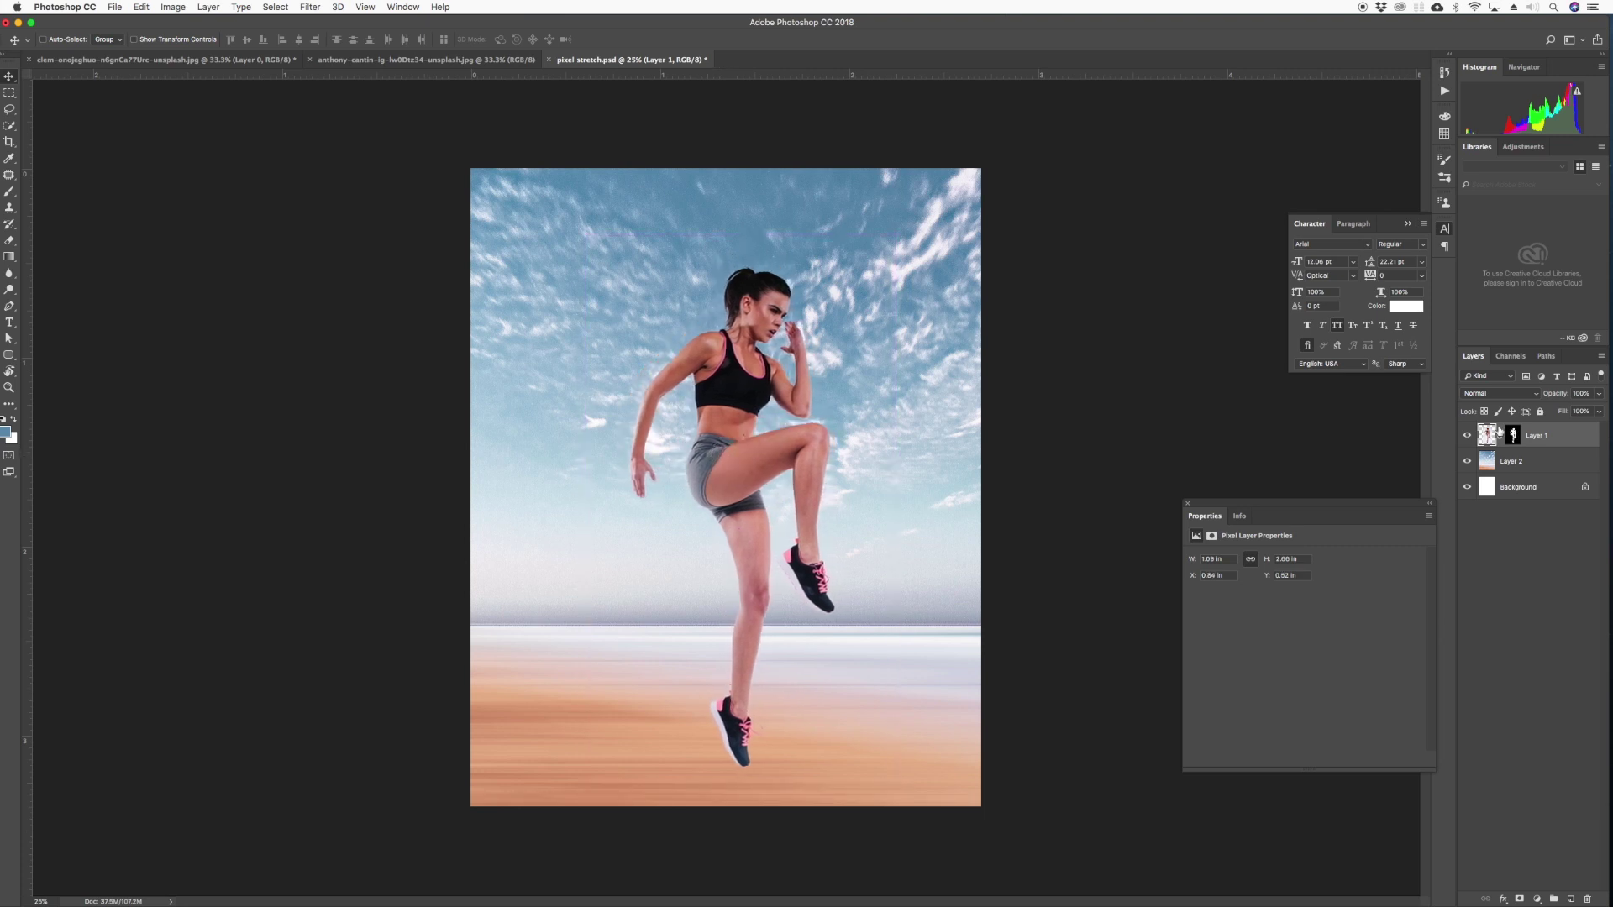
Add a Curves adjustment layer above the woman's layer
key("super+equal")
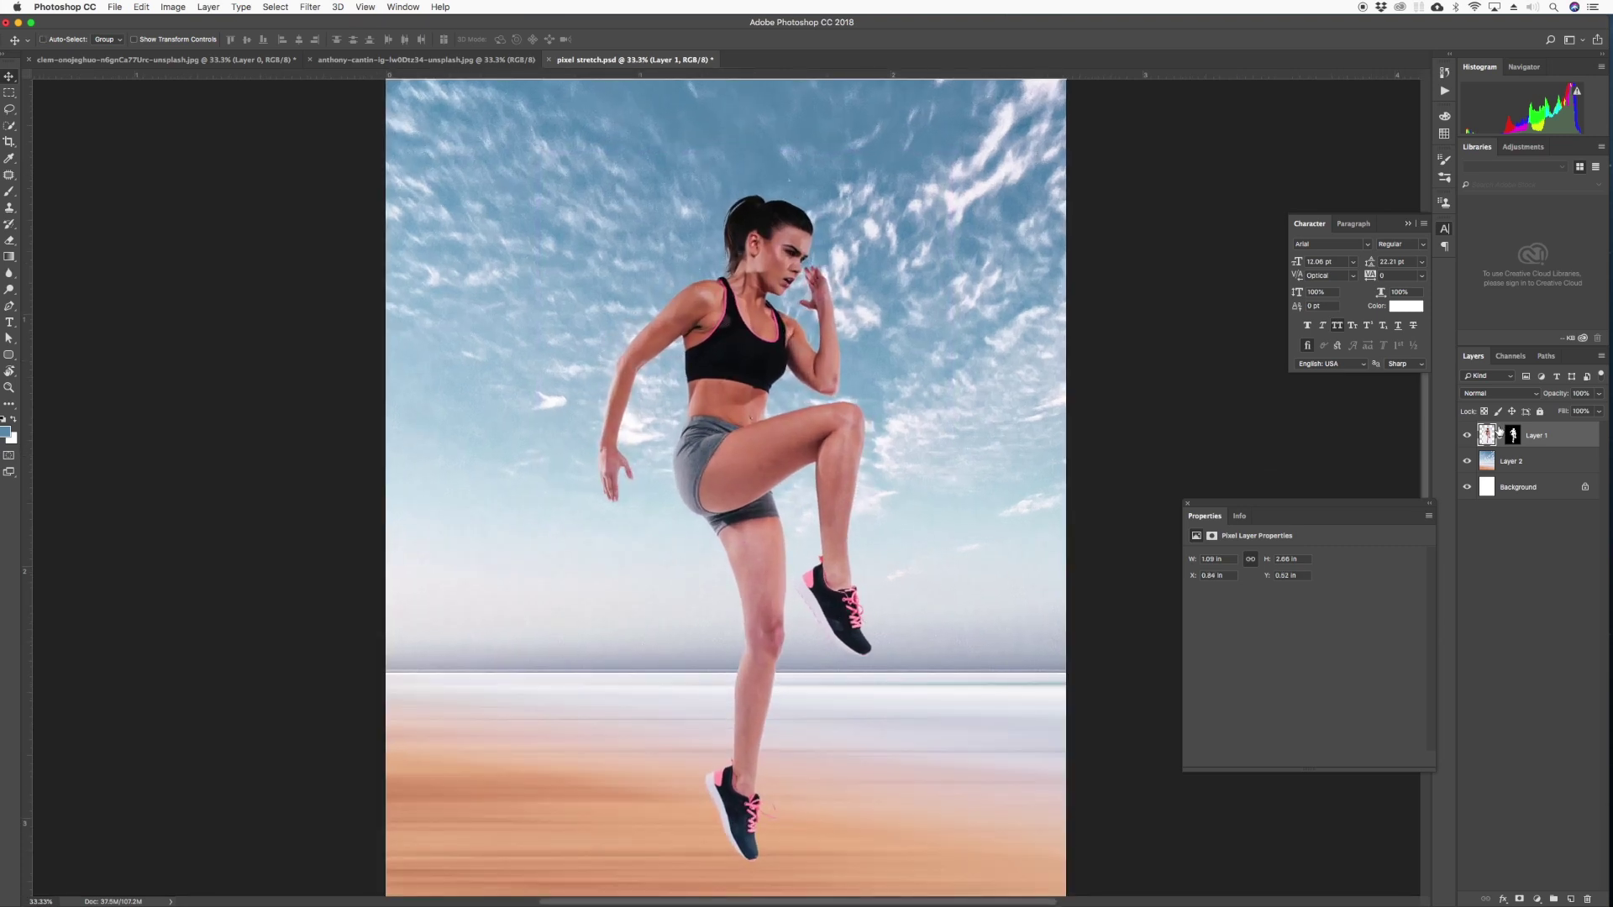
left_click(1467, 435)
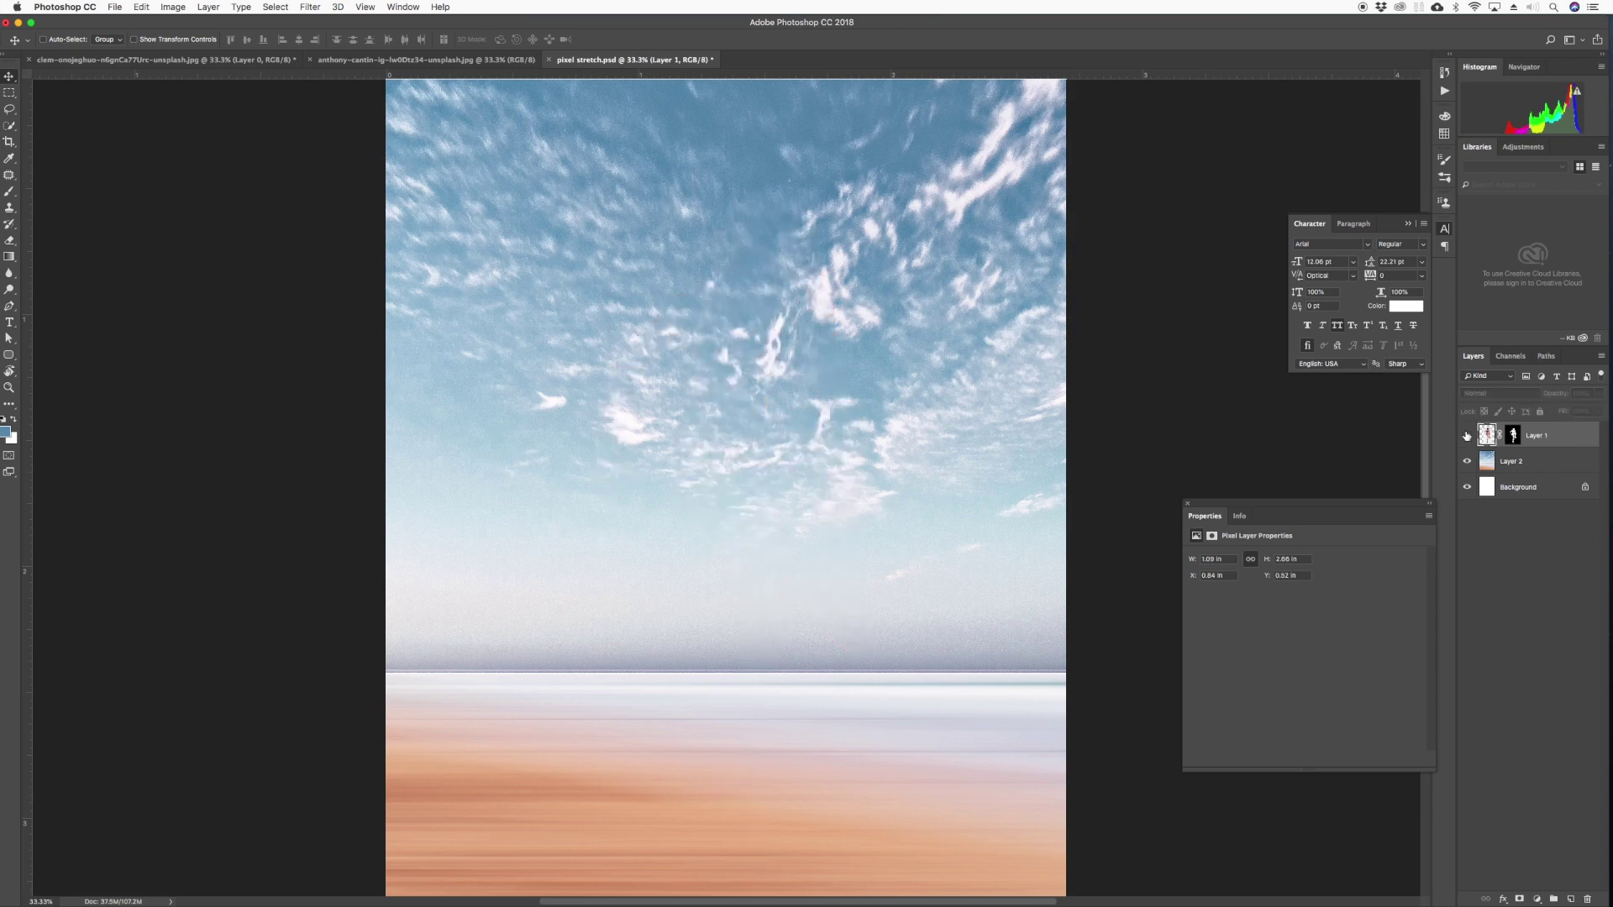
left_click(1467, 435)
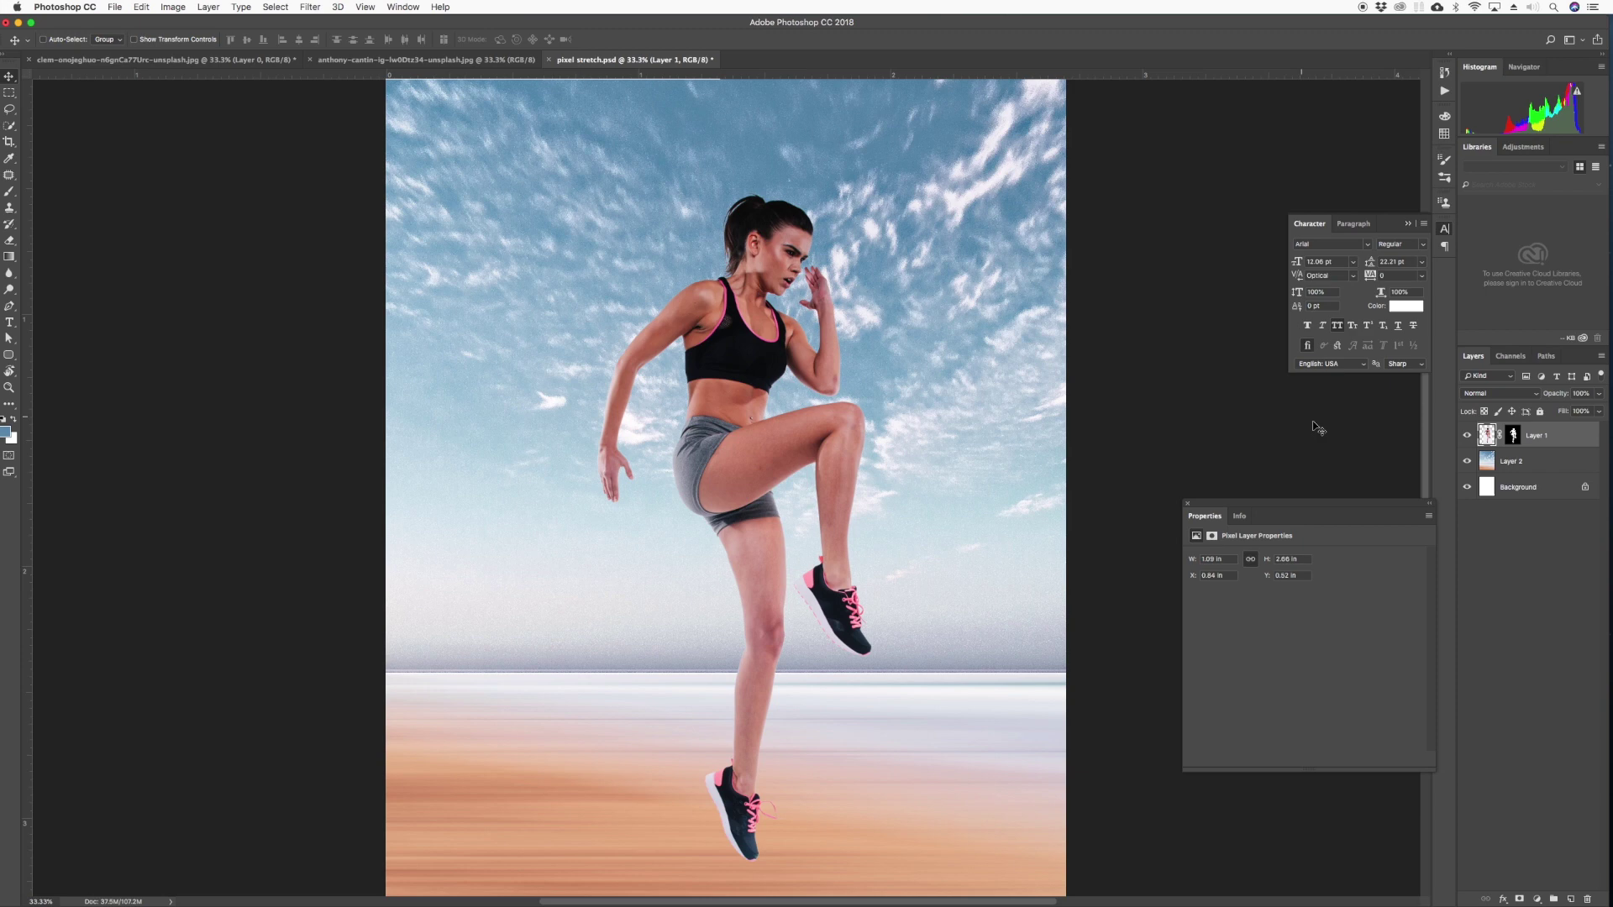
left_click(1537, 899)
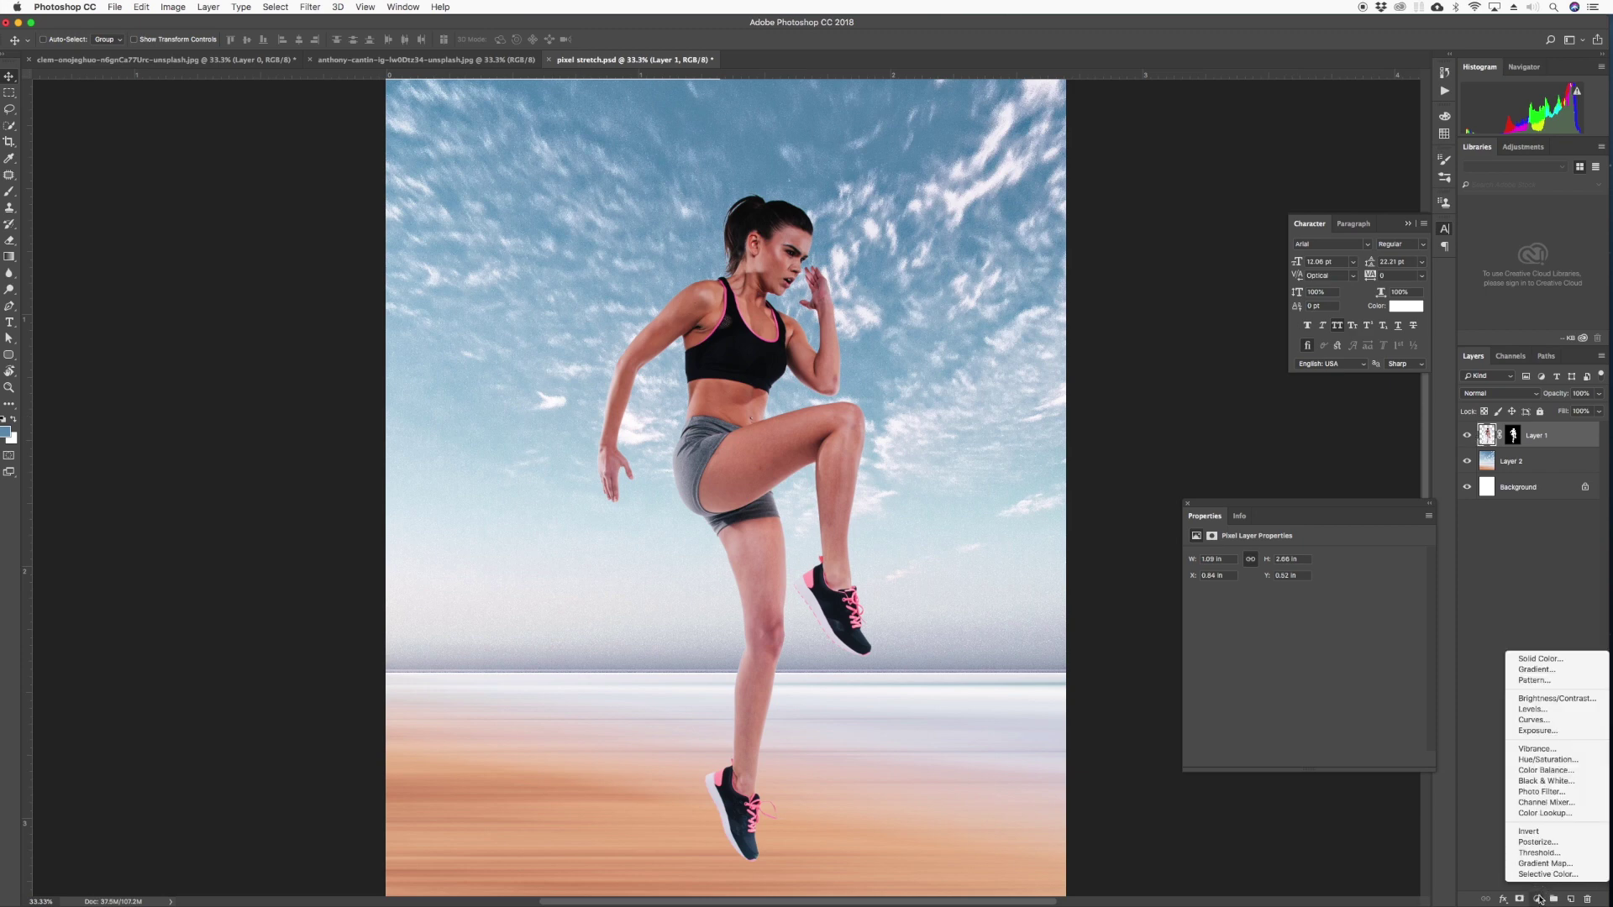
left_click(1576, 720)
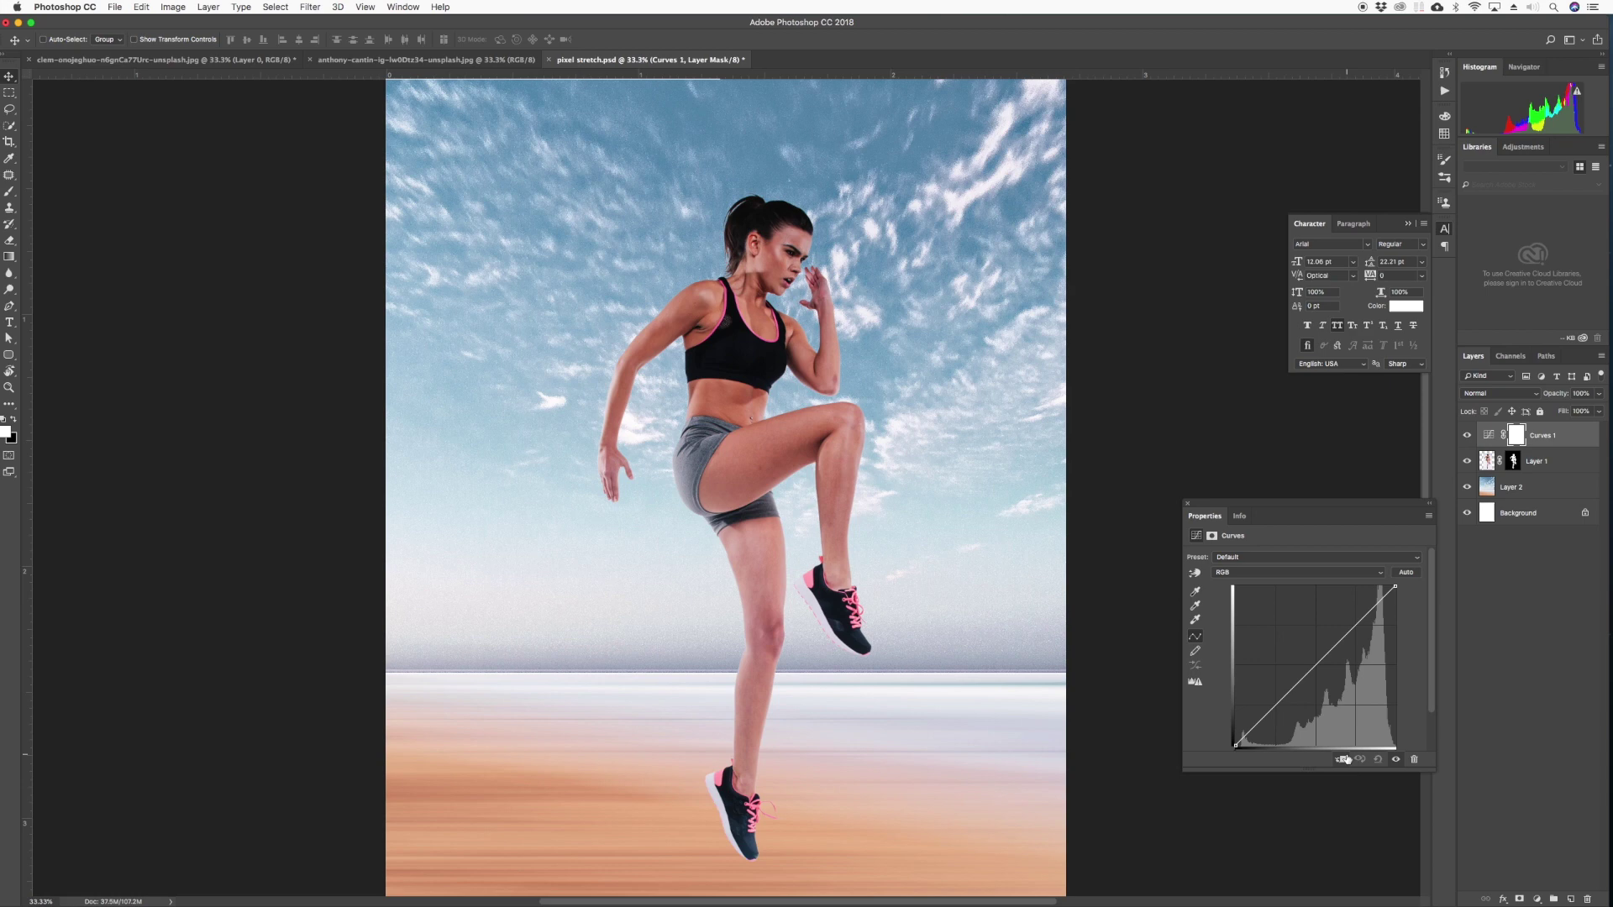
Clip Curves 1 to Layer 1 and bend the RGB curve to brighten her
left_click(1341, 761)
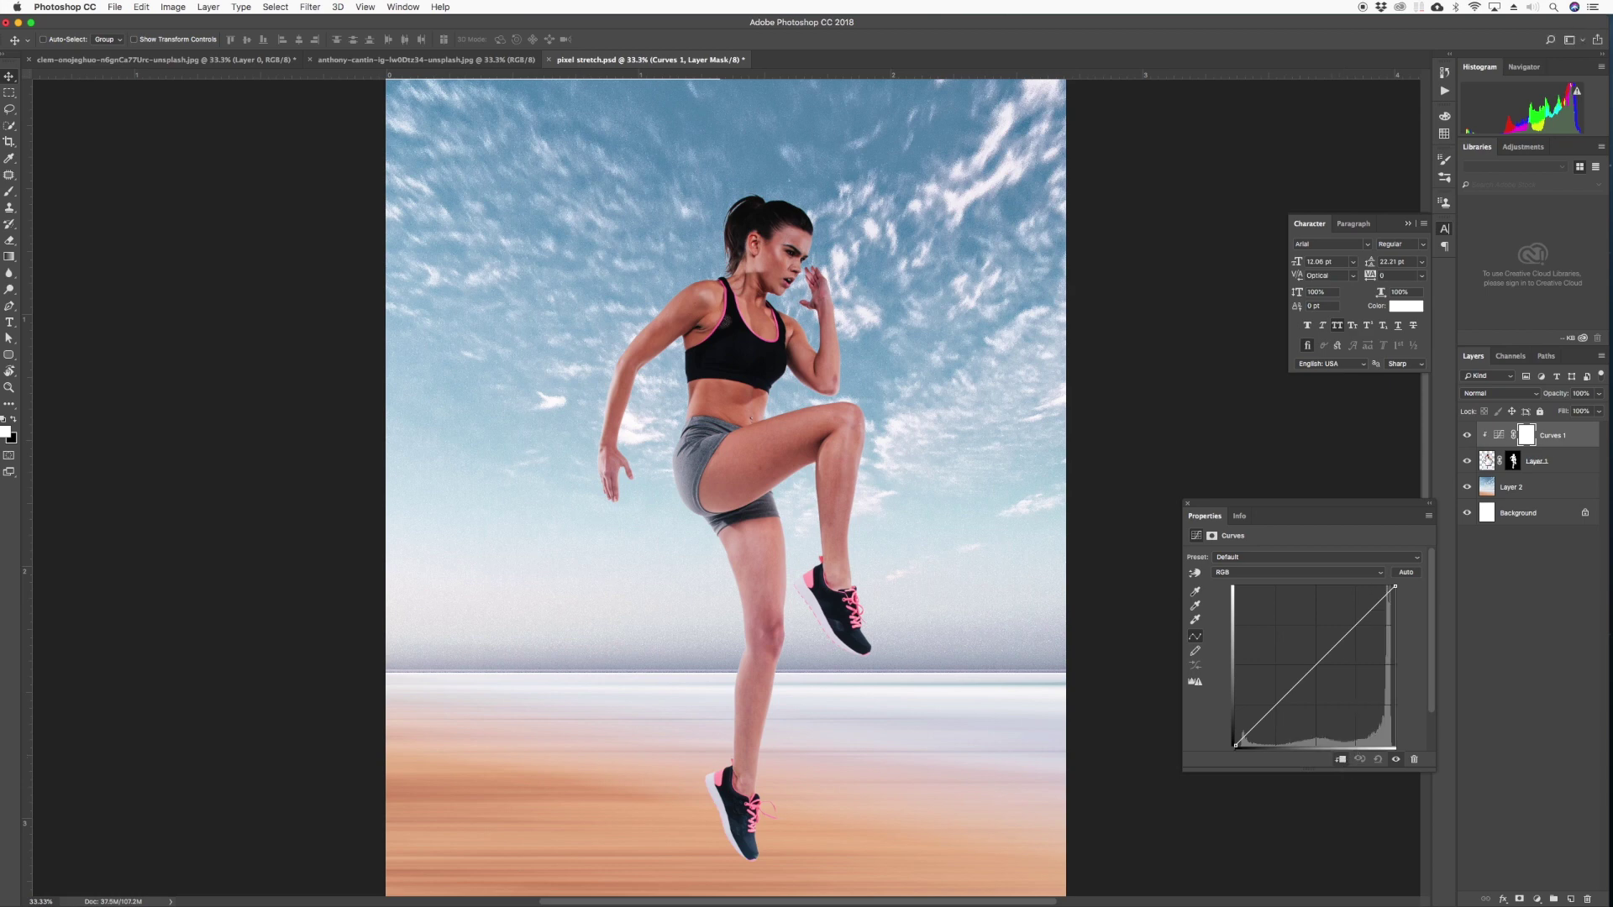
mouse_move(1312, 658)
left_mouse_down()
mouse_move(1294, 620)
mouse_move(1325, 666)
mouse_move(1293, 605)
mouse_move(1328, 656)
left_mouse_up()
left_click(1316, 668)
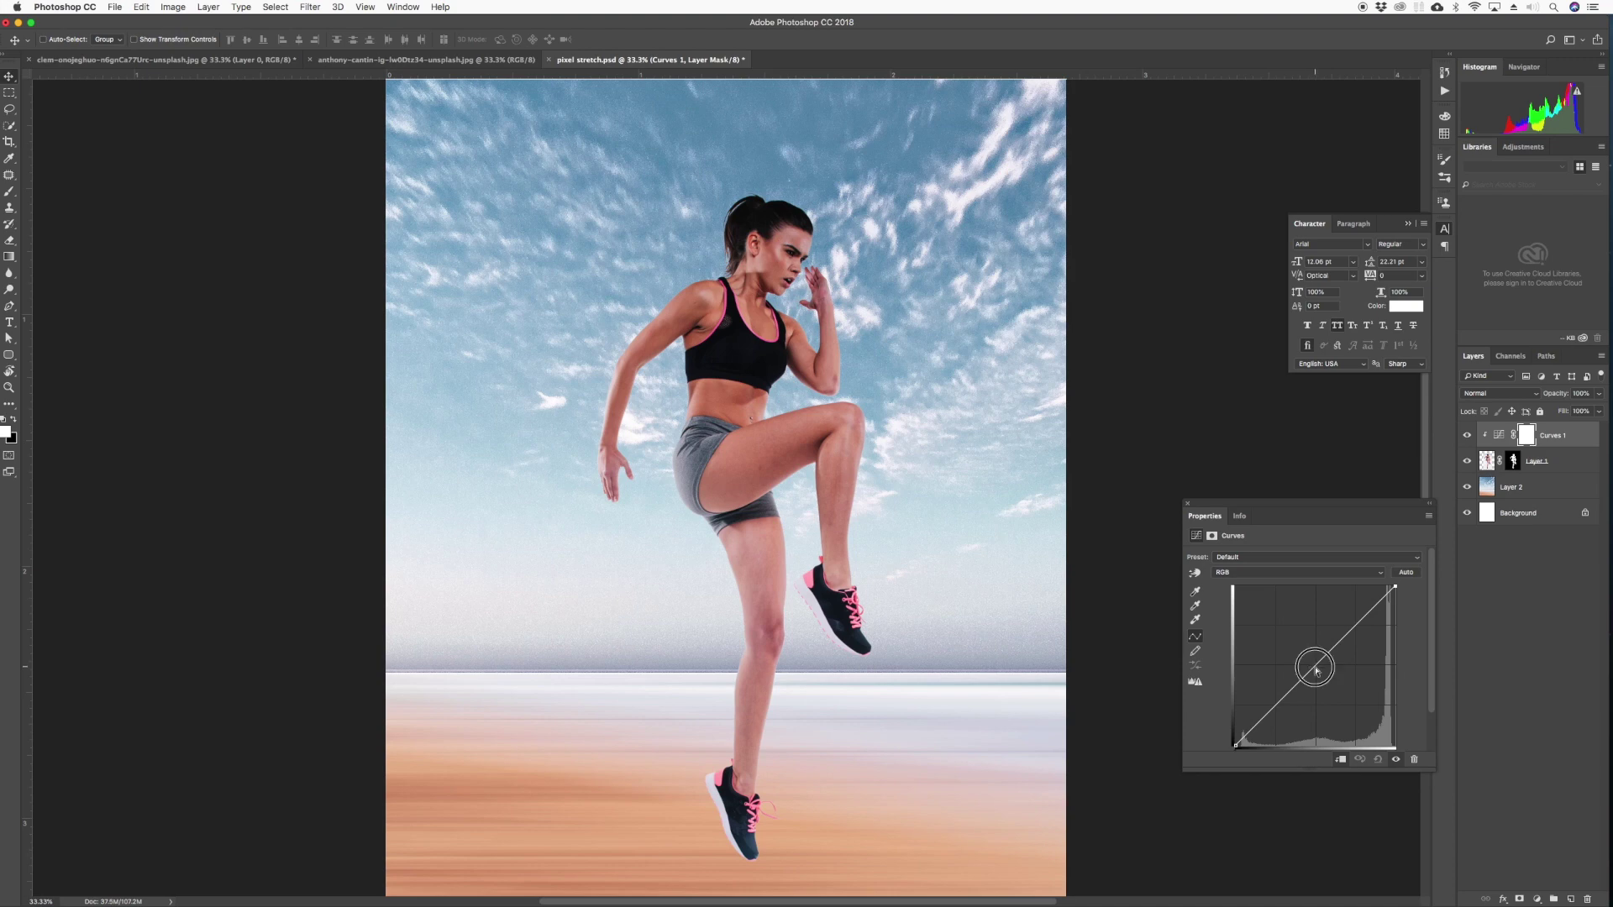
left_click_drag(1321, 672, 1321, 669)
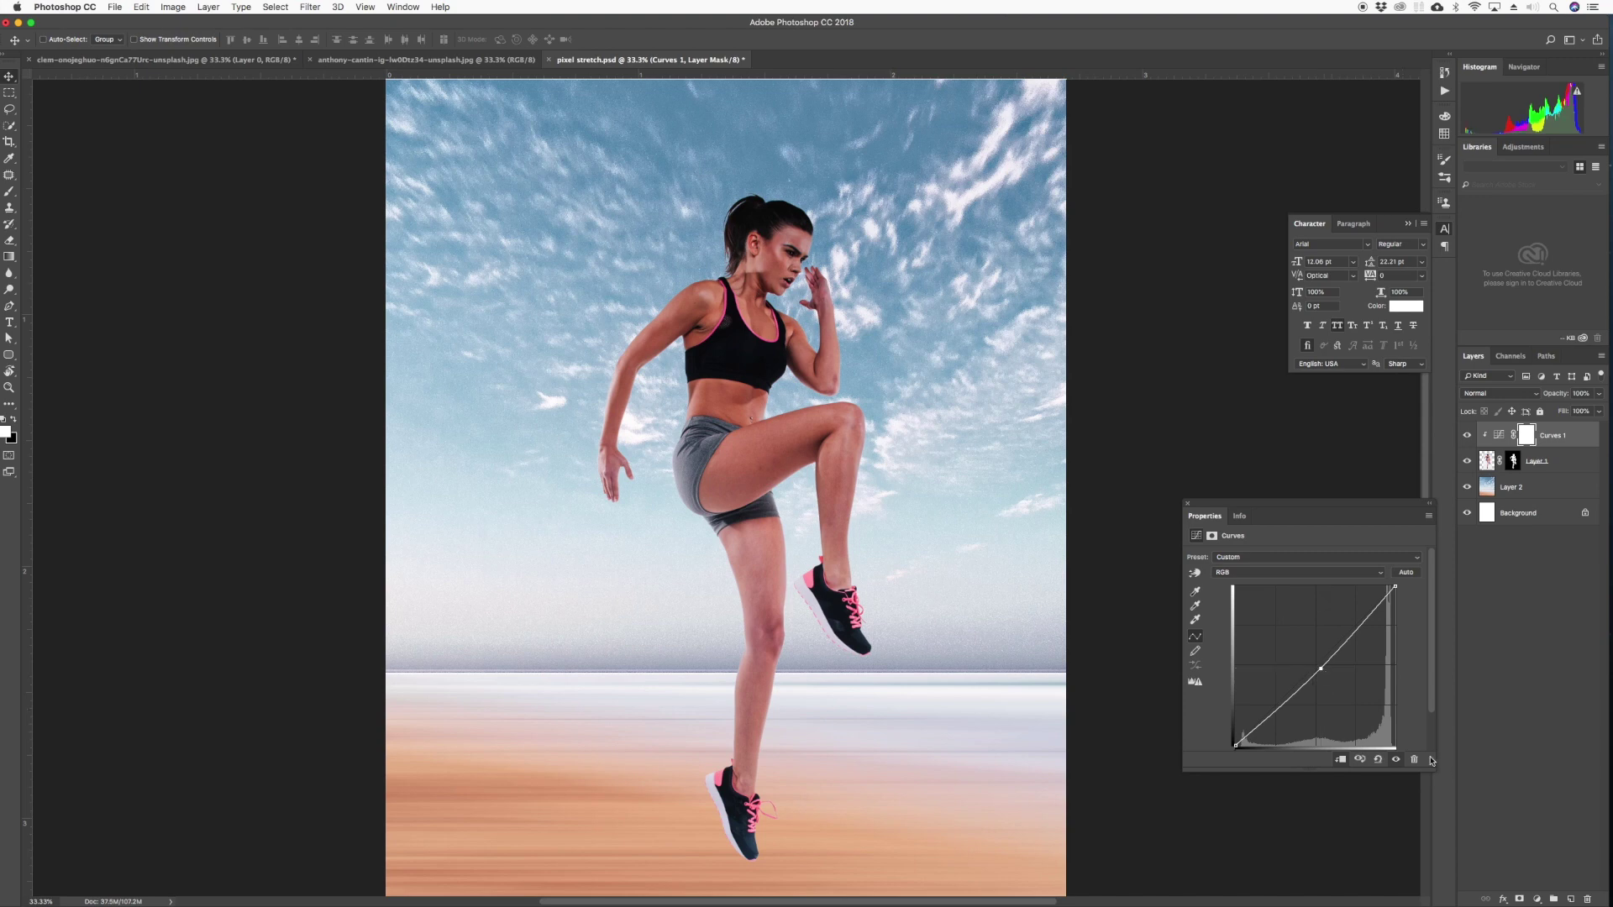
left_click(1466, 436)
left_click(1466, 436)
left_click(1489, 464)
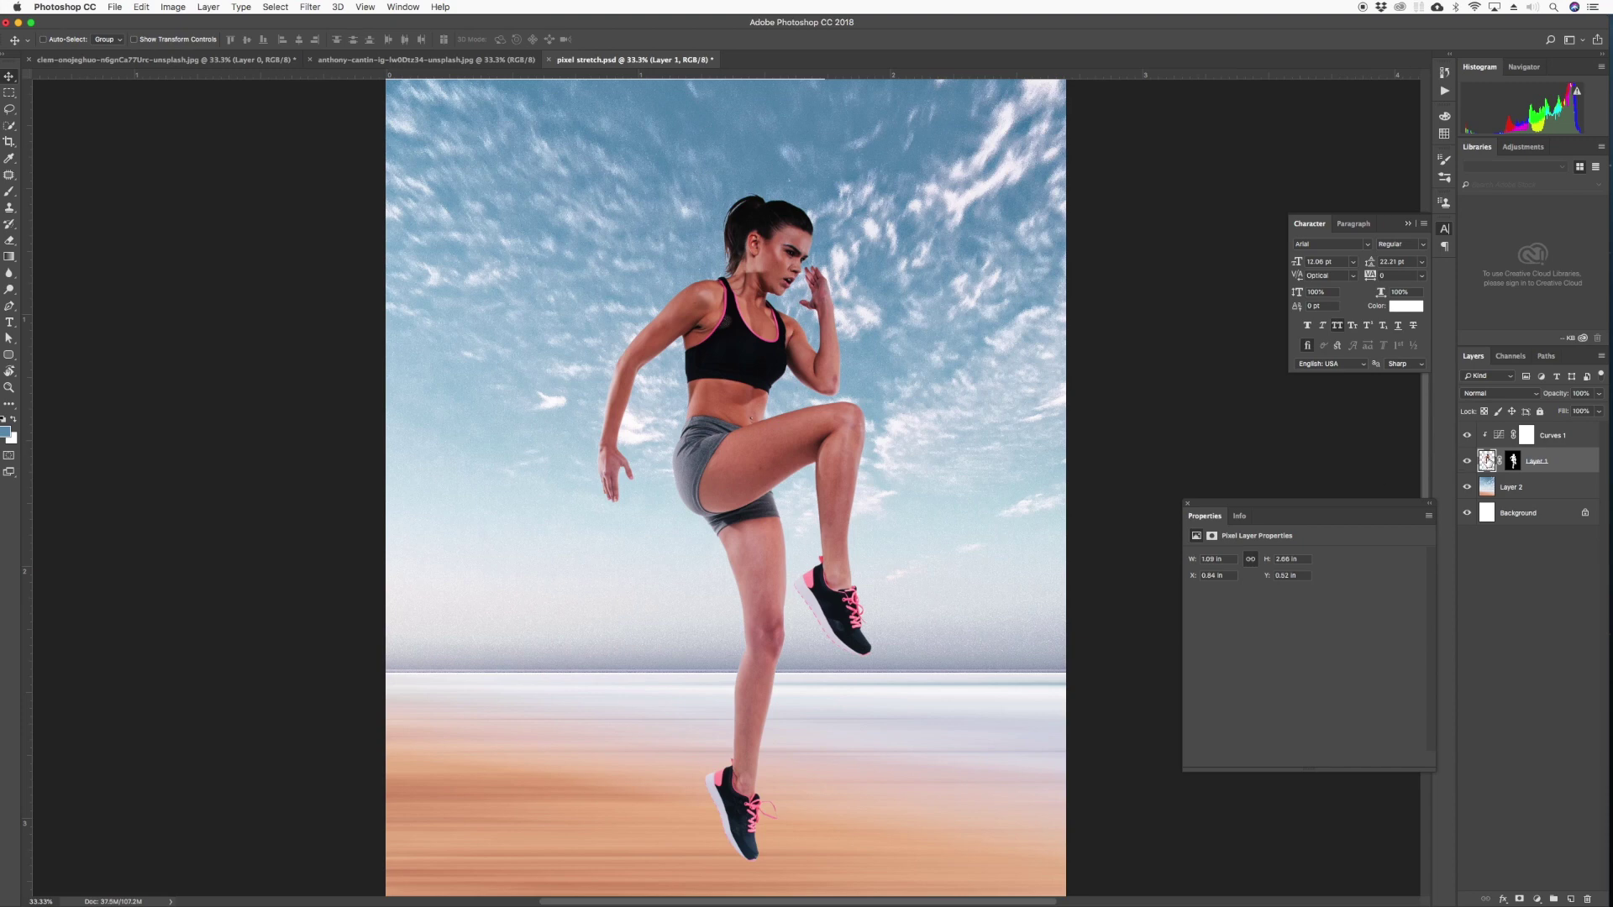
Add a second Curves layer, Curves 2, and bend its Red channel curve
left_click(1536, 900)
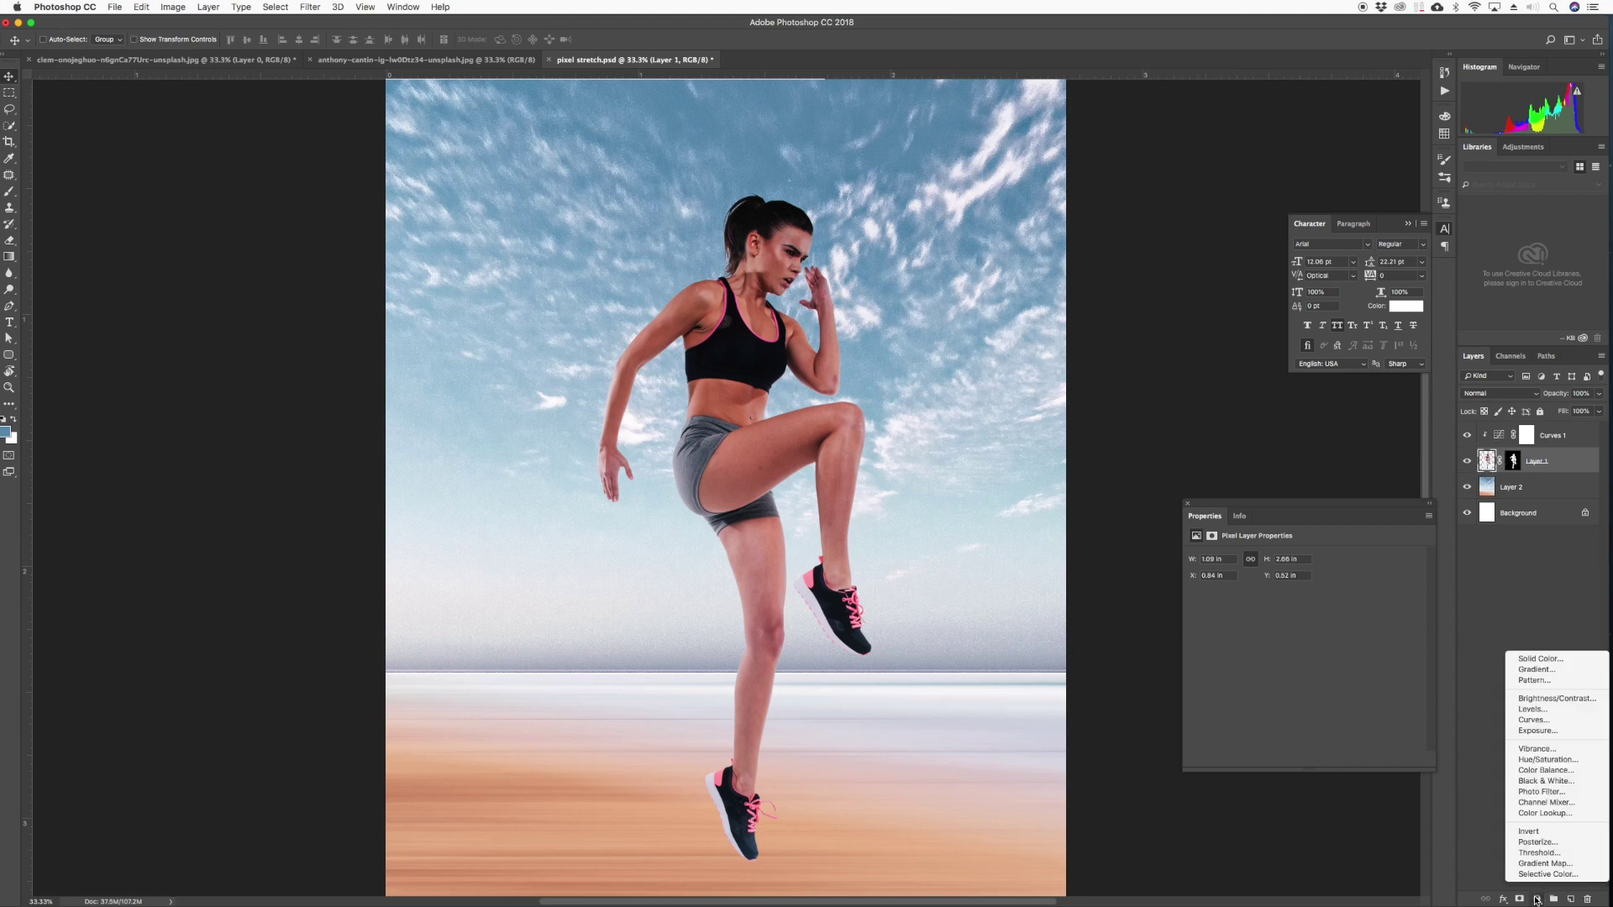
left_click(1549, 720)
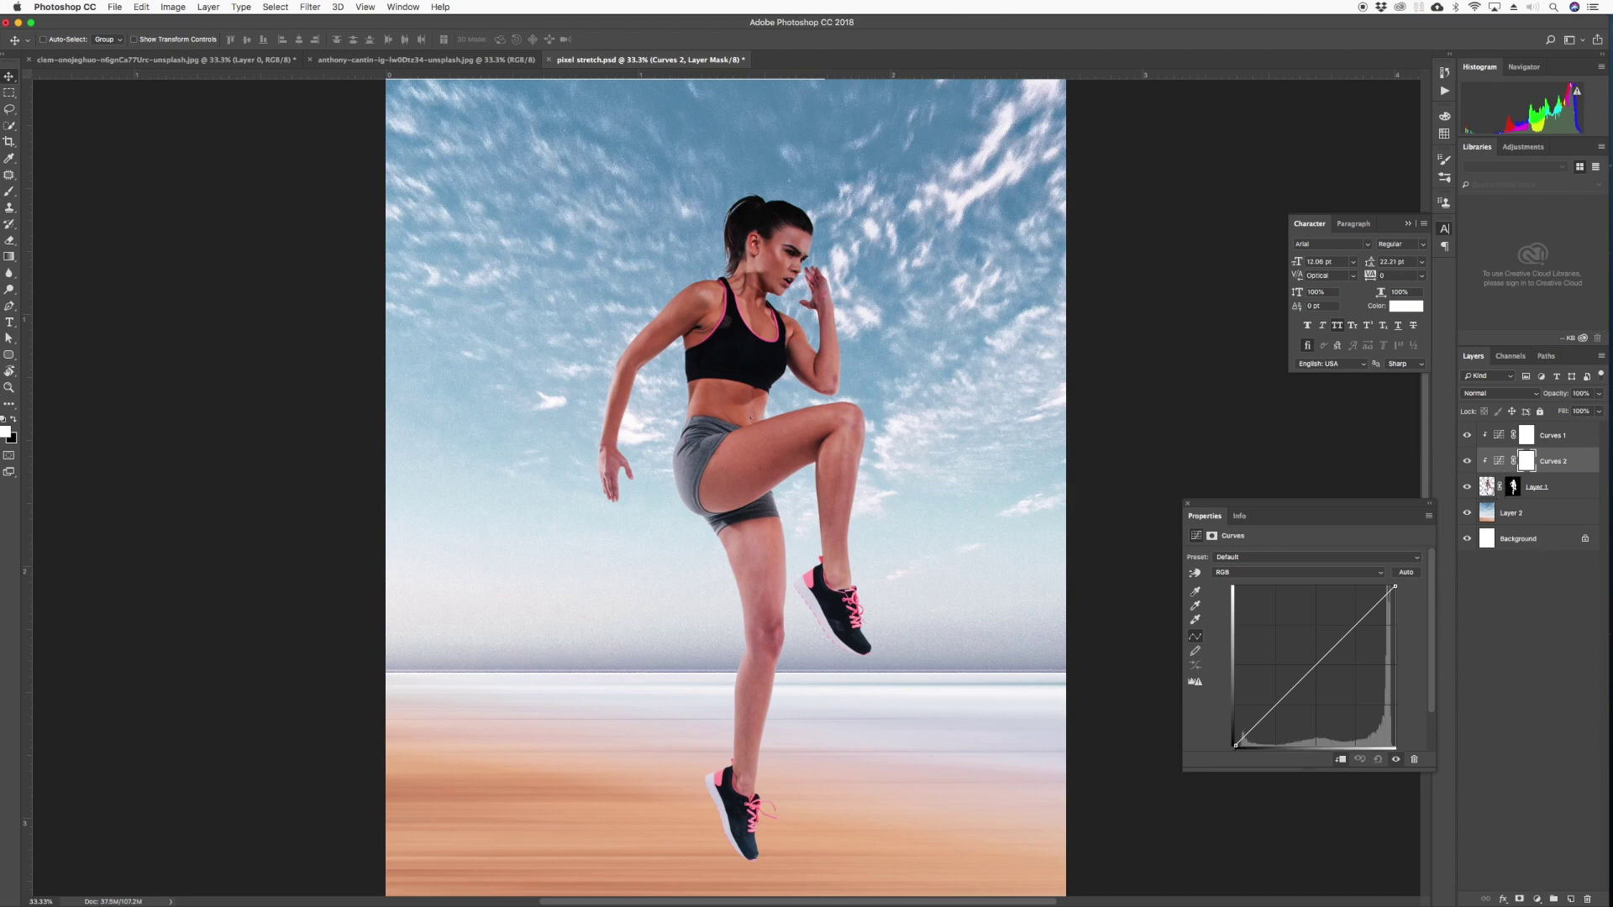
left_click(1252, 577)
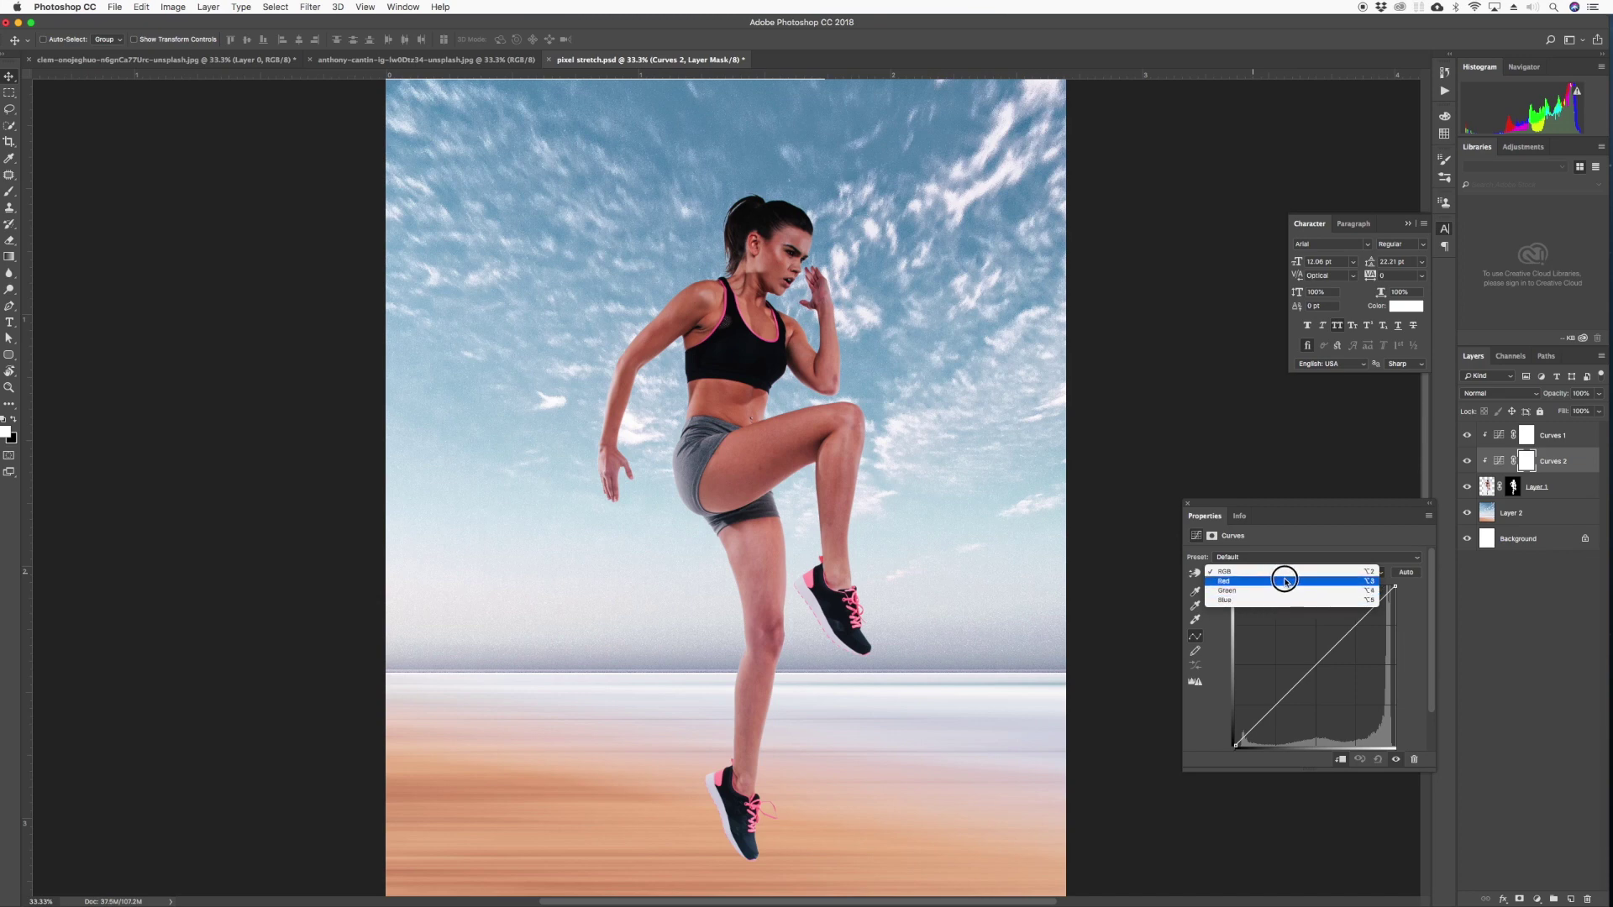
left_click(1272, 581)
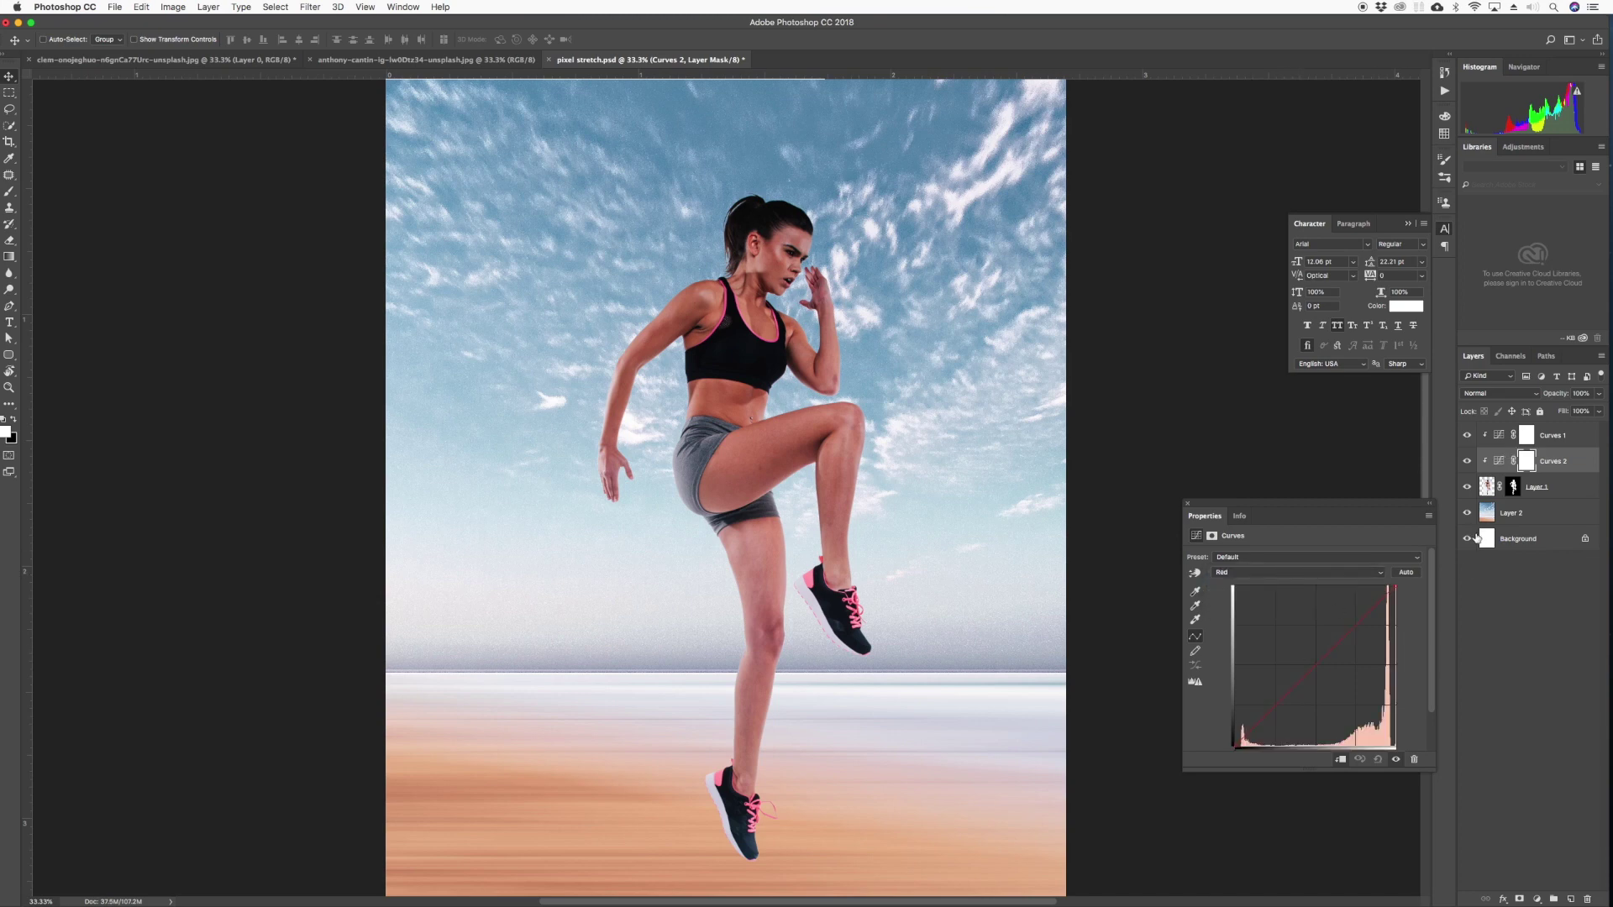
mouse_move(1316, 669)
left_mouse_down()
mouse_move(1343, 688)
mouse_move(1322, 658)
mouse_move(1336, 674)
left_mouse_up()
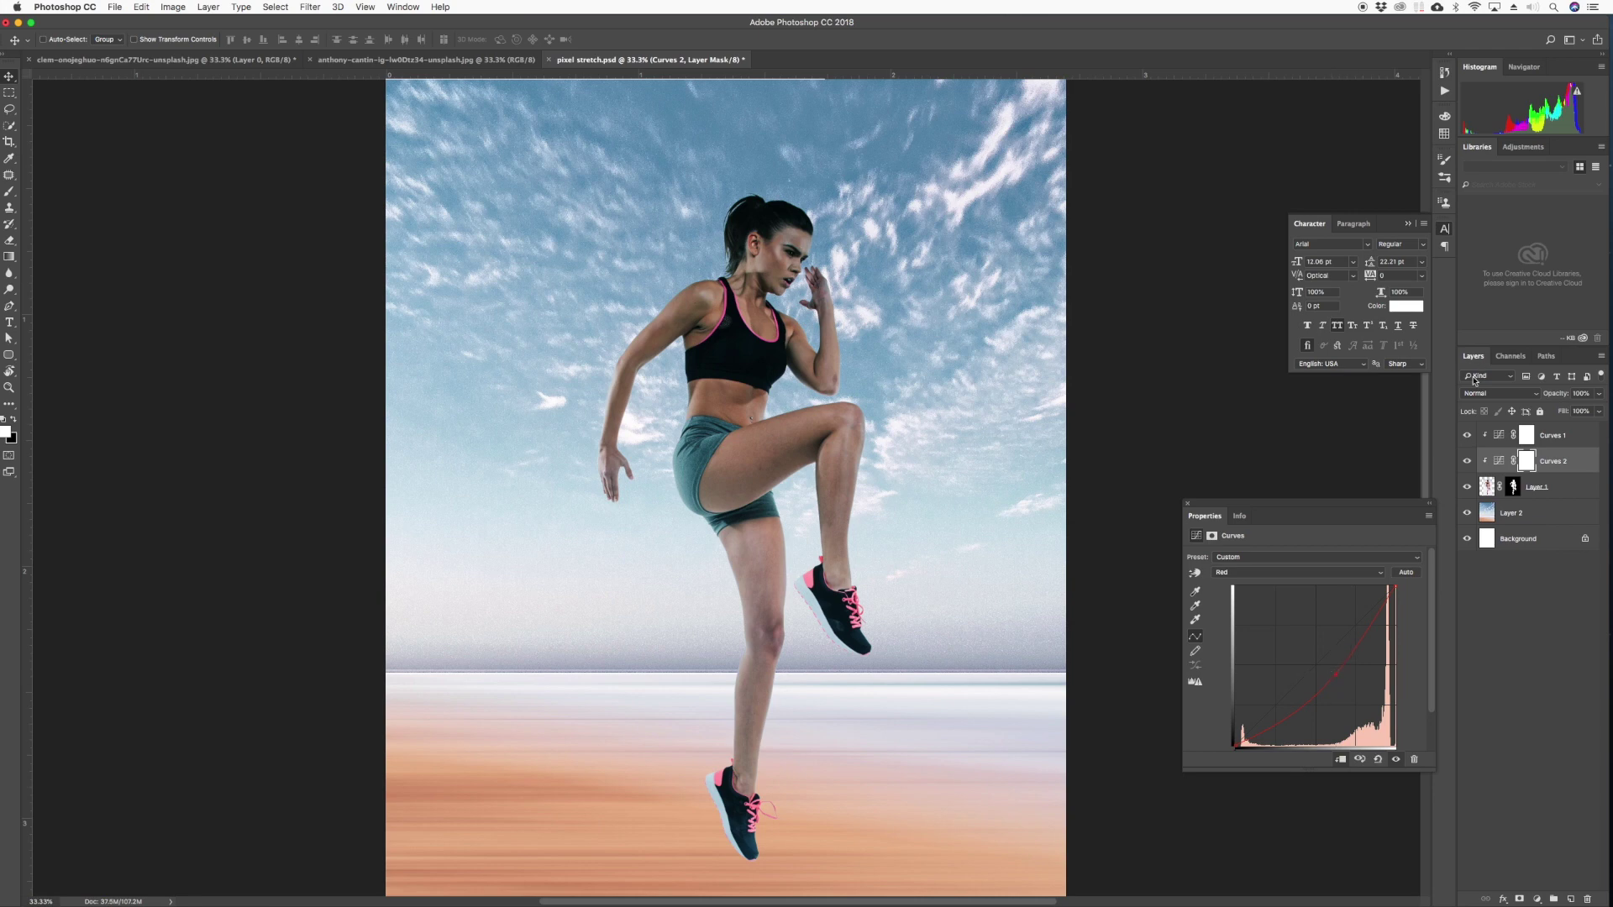
Bend the Green and Blue channel curves of Curves 2 to tint the woman
left_click(1275, 577)
left_click(1285, 584)
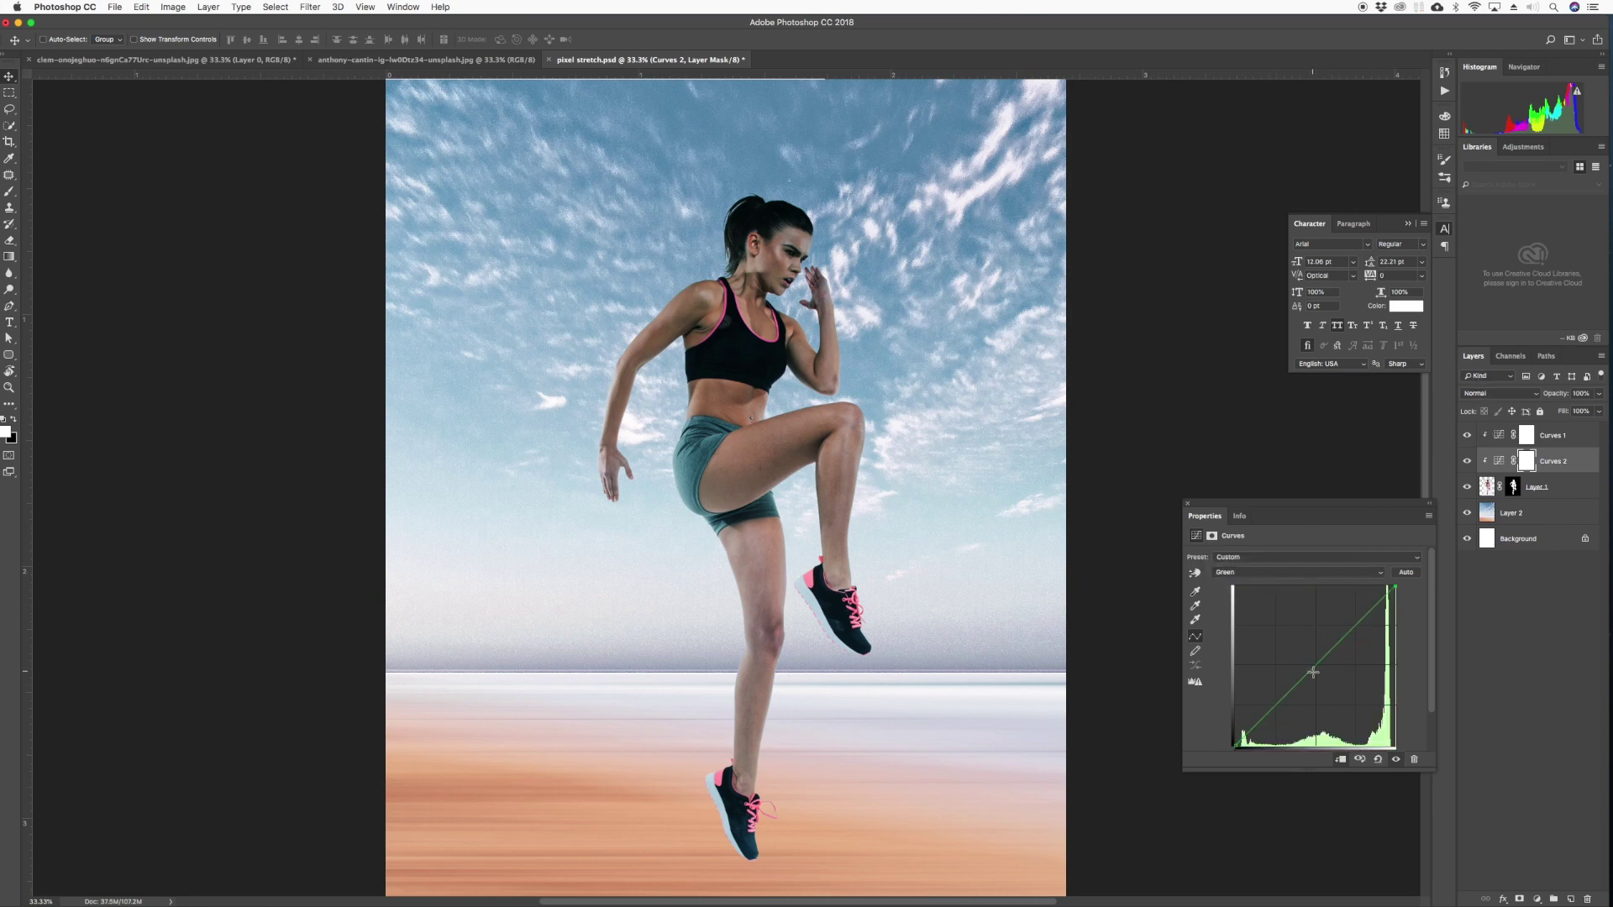
left_click_drag(1313, 672, 1316, 667)
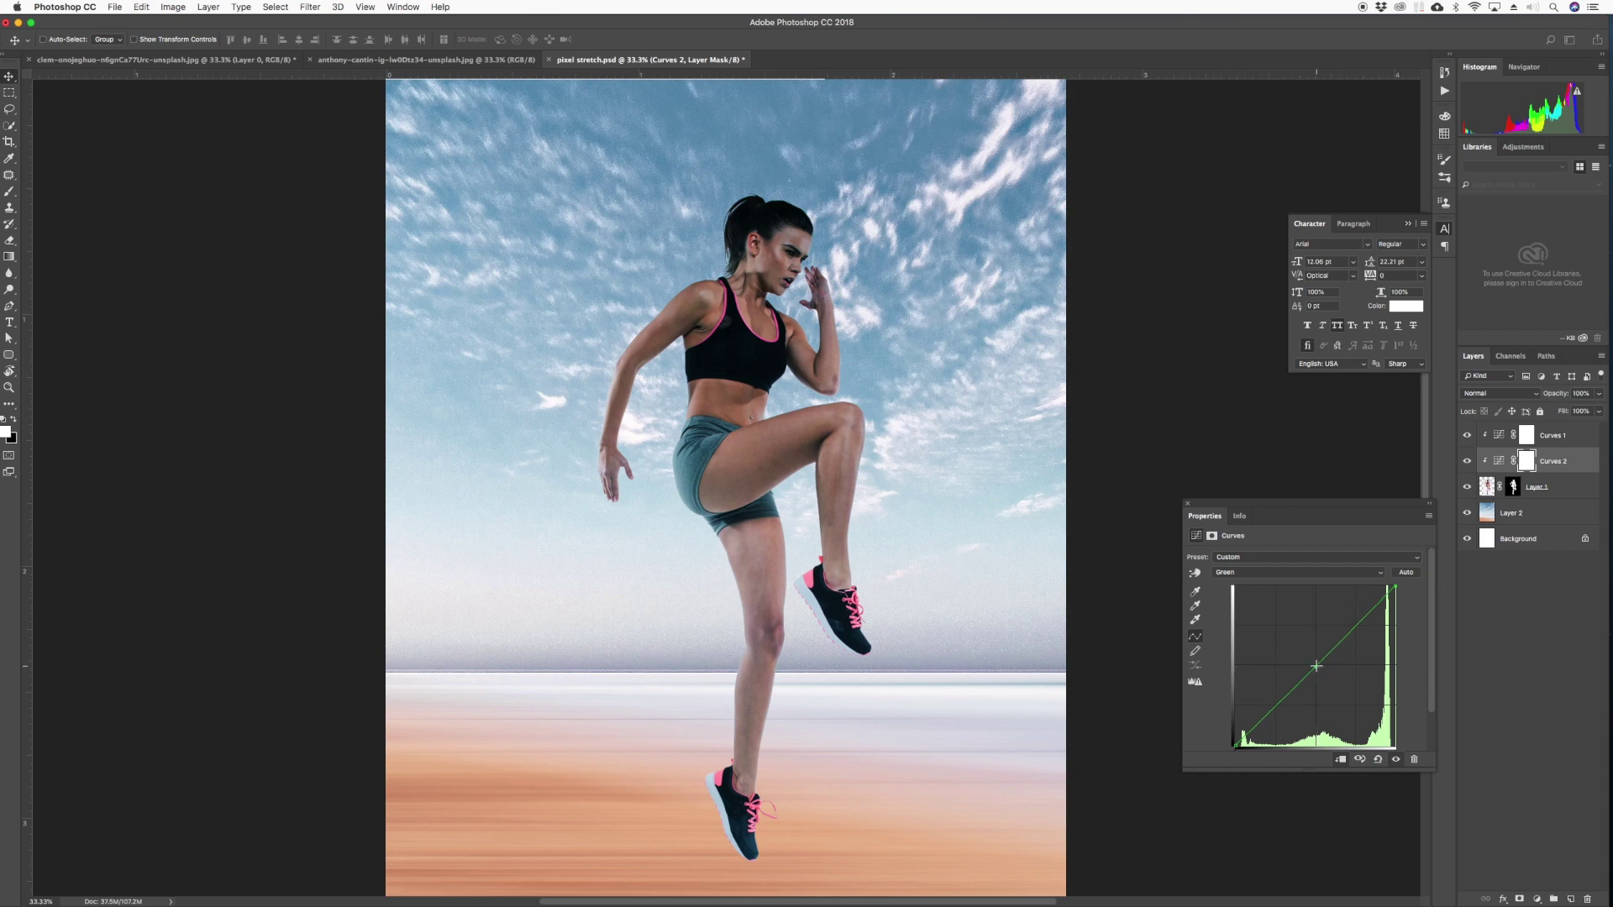
left_click(1466, 463)
left_click(1466, 463)
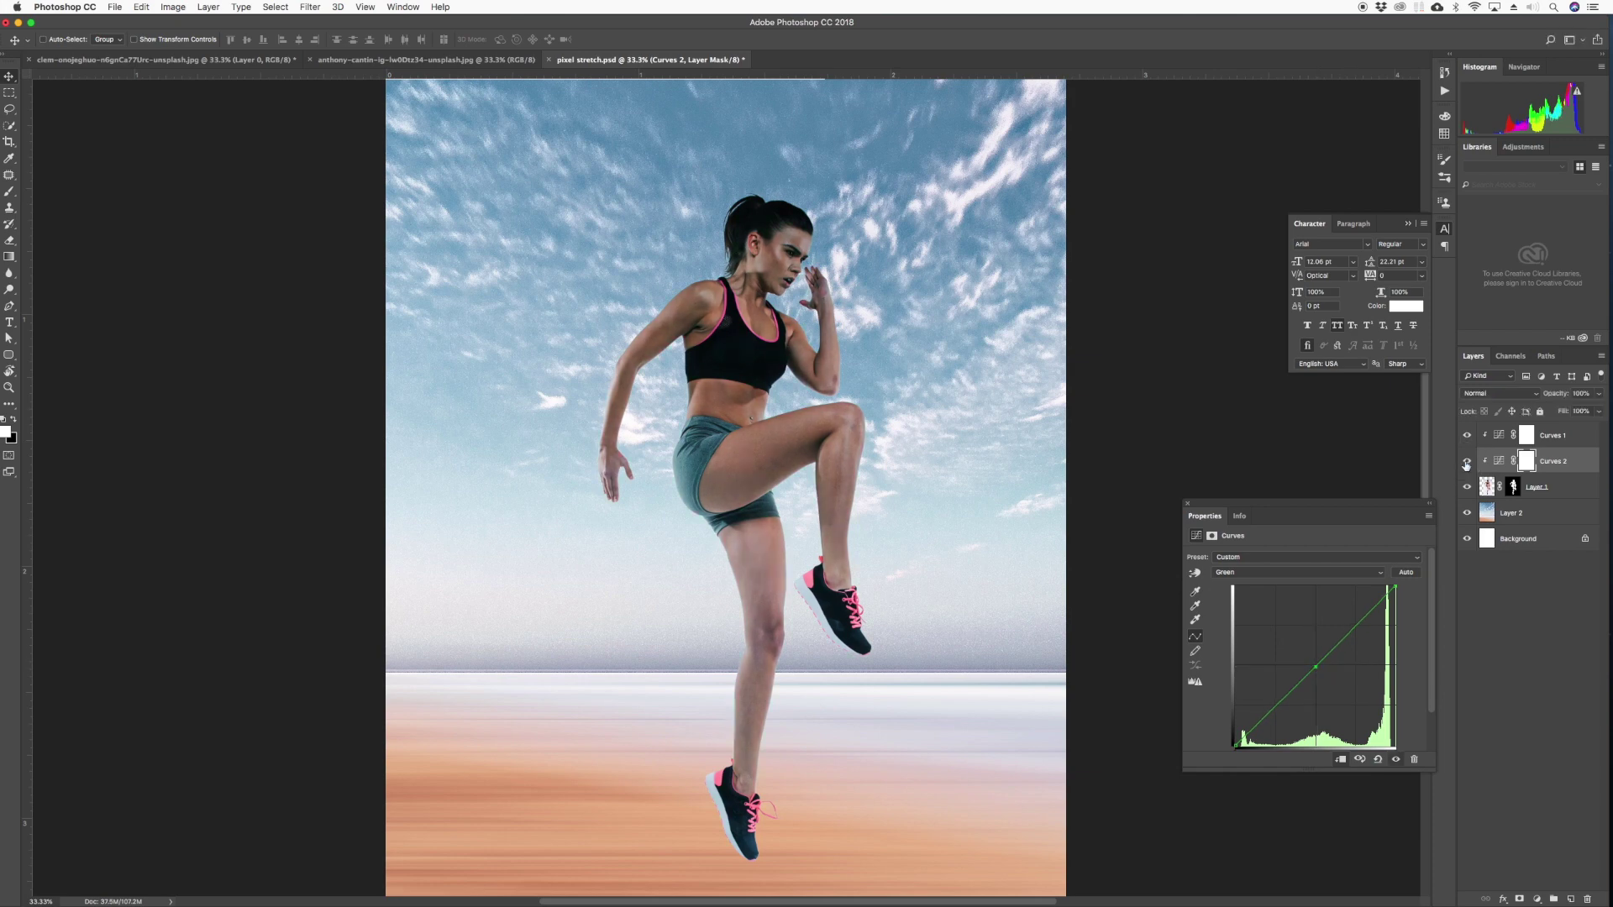
left_click(1227, 574)
left_click(1227, 587)
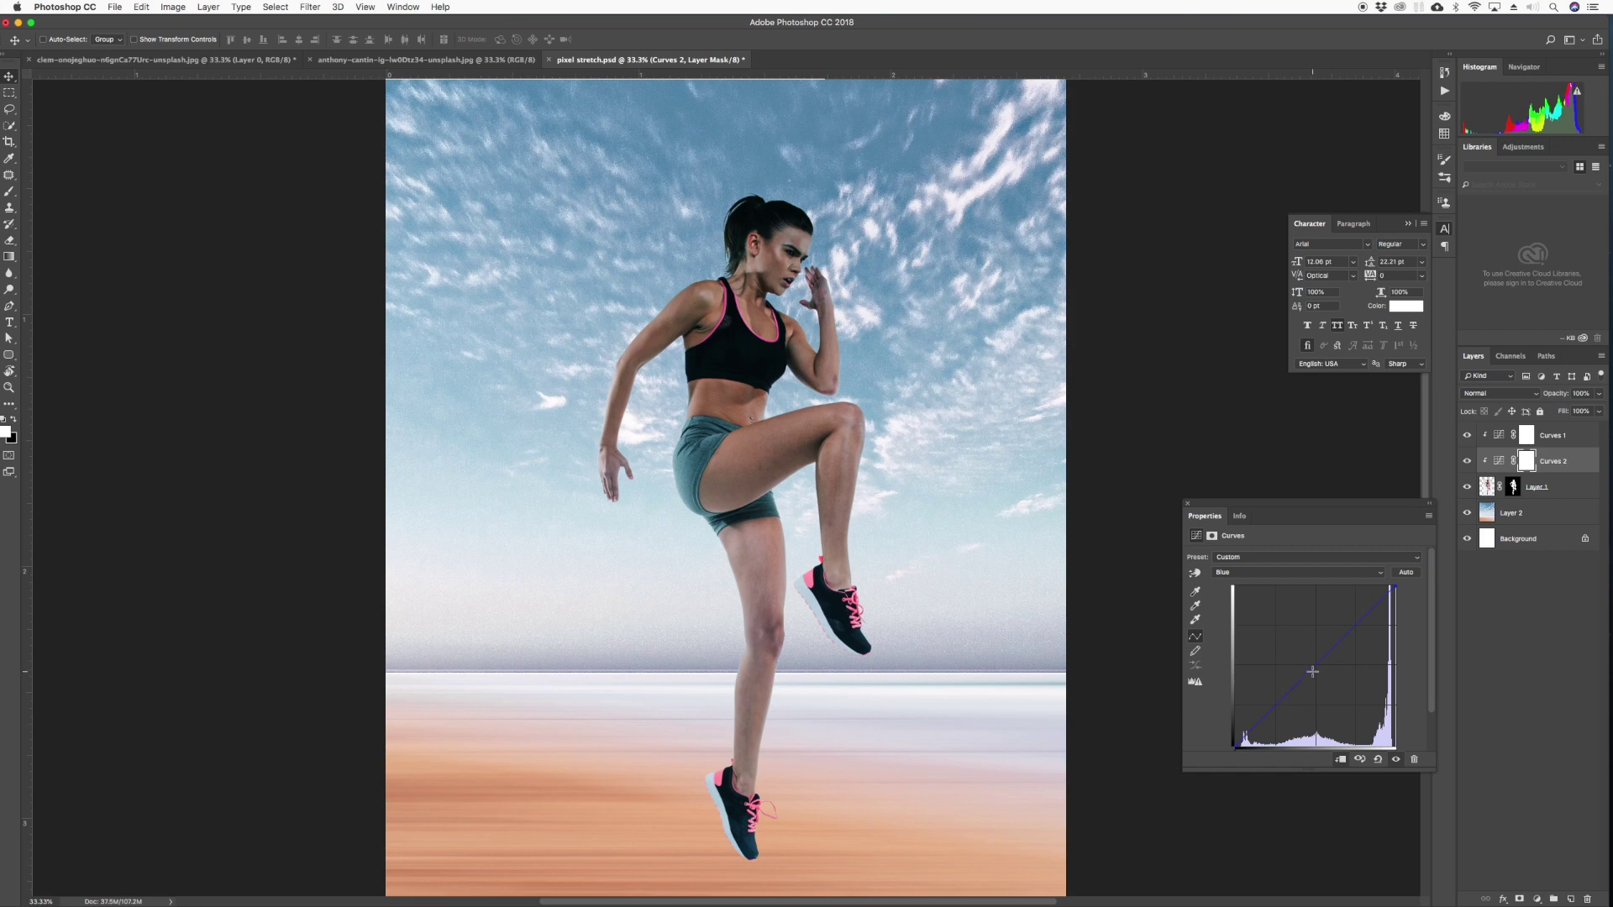
left_click_drag(1312, 672, 1308, 668)
key("super+minus")
key("super+minus")
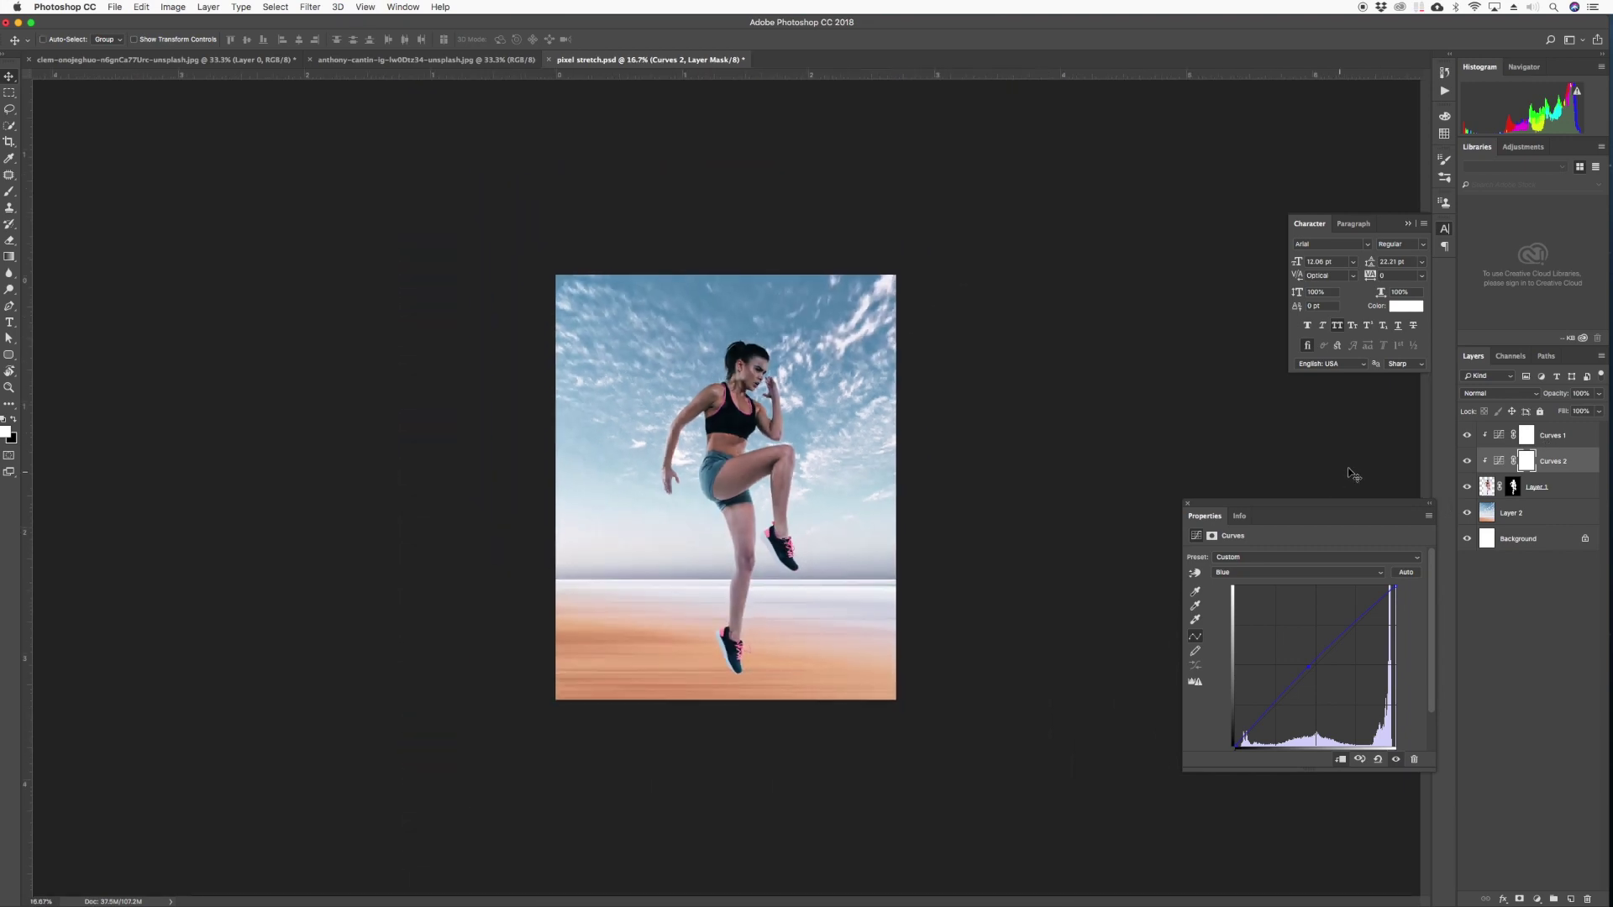
Hide the sky-and-beach layer and both Curves layers, with Layer 1 active
left_click(1187, 503)
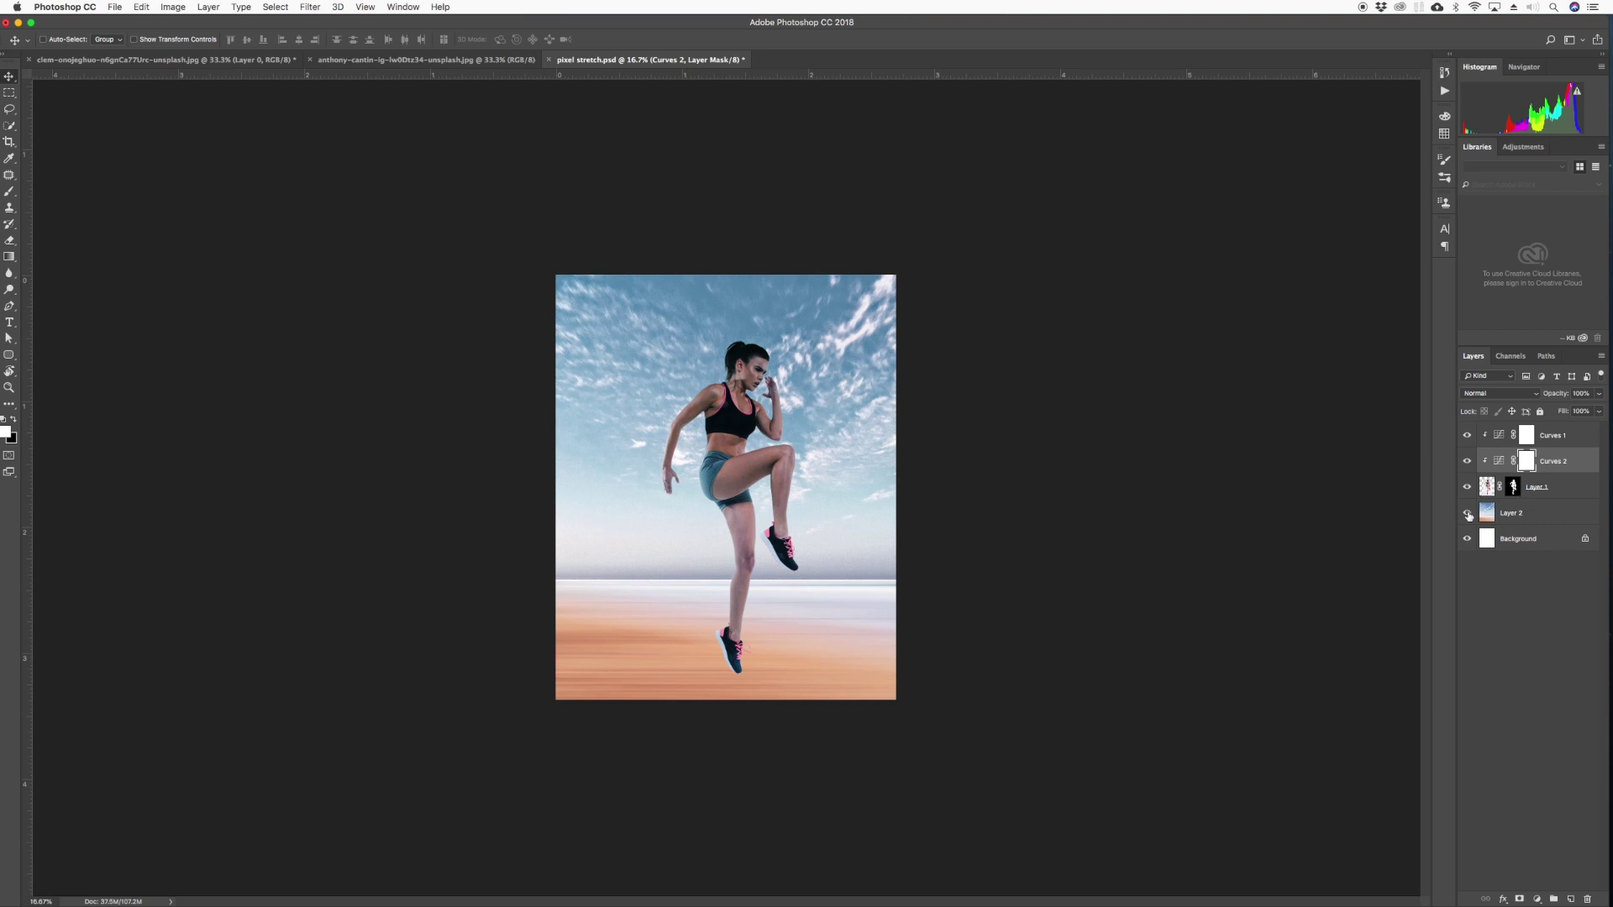
left_click(1467, 514)
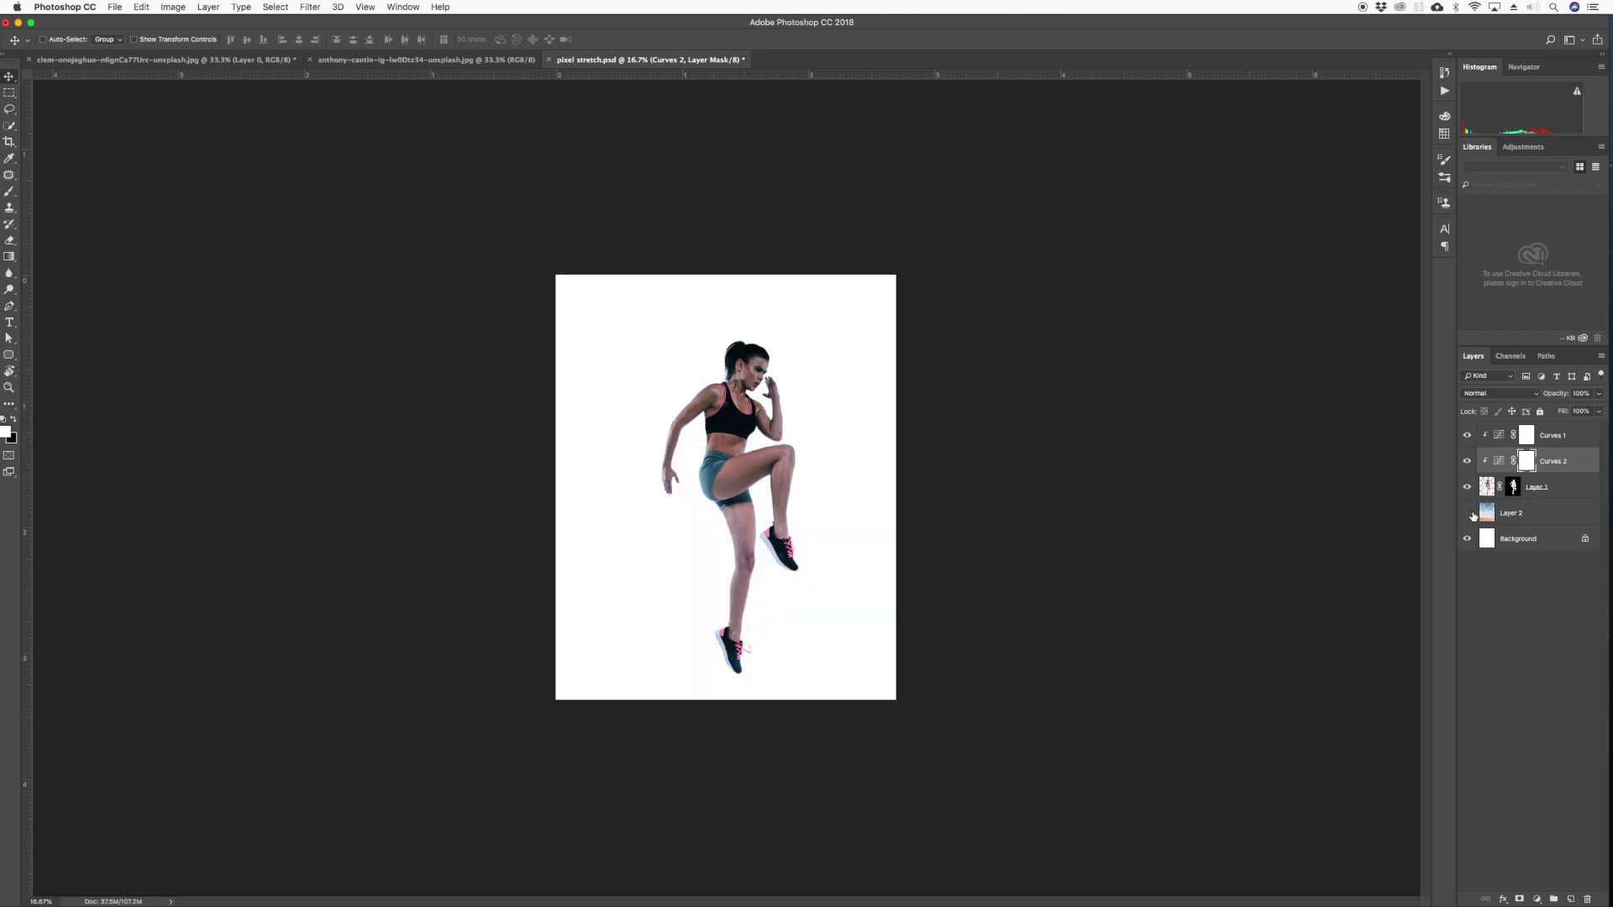
left_click(1467, 462)
left_click(1467, 436)
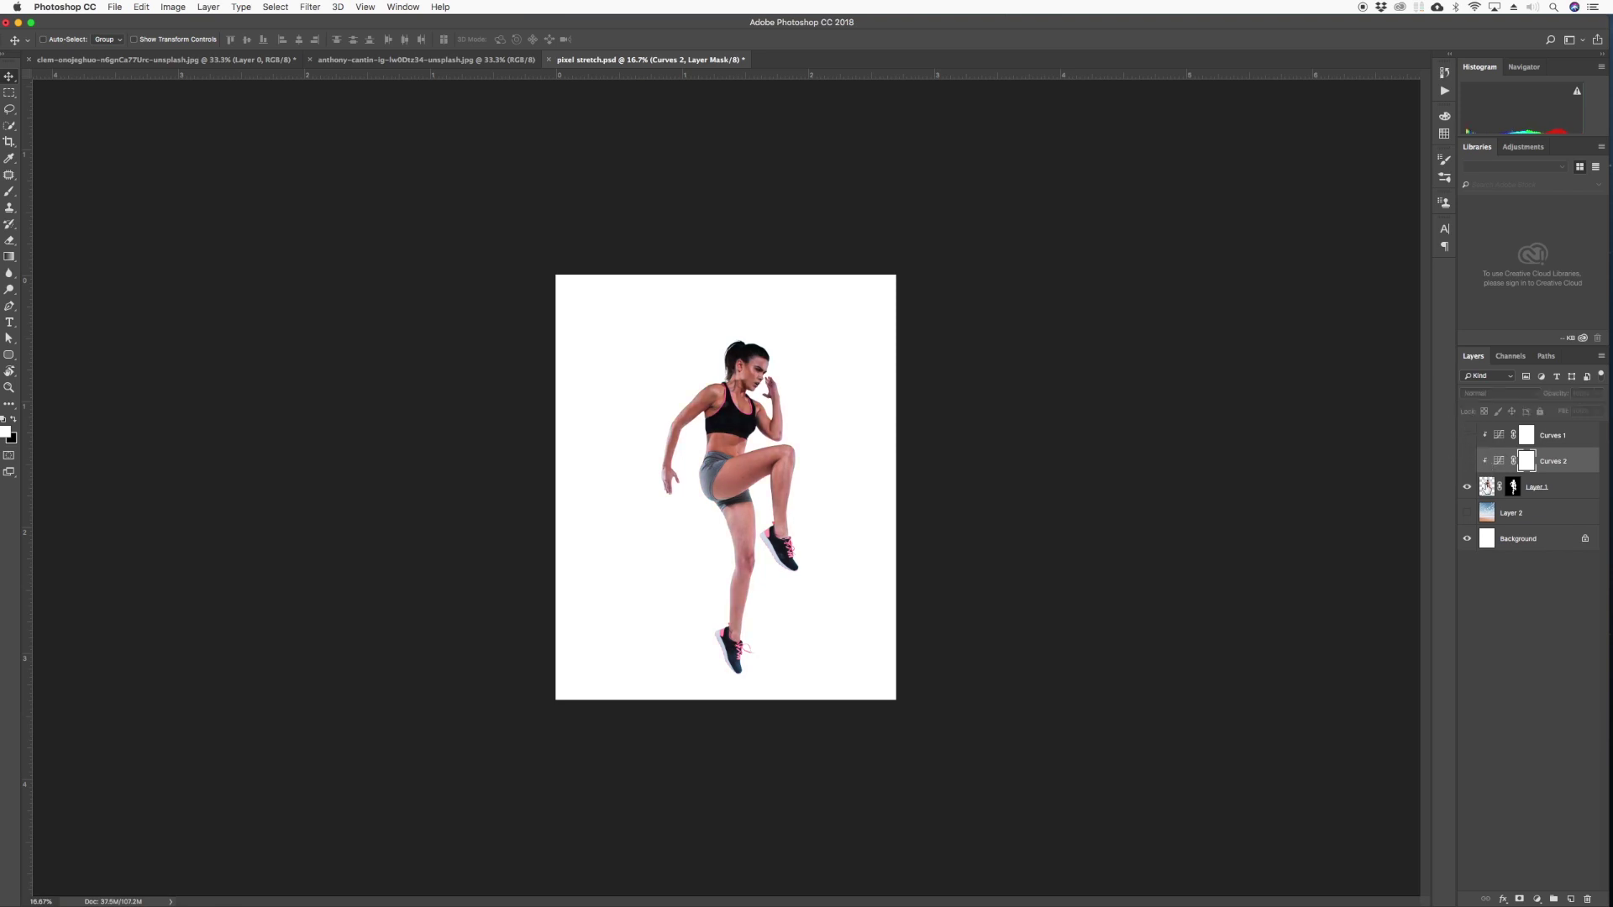
left_click(1473, 486)
key("super+plus")
key("super+plus")
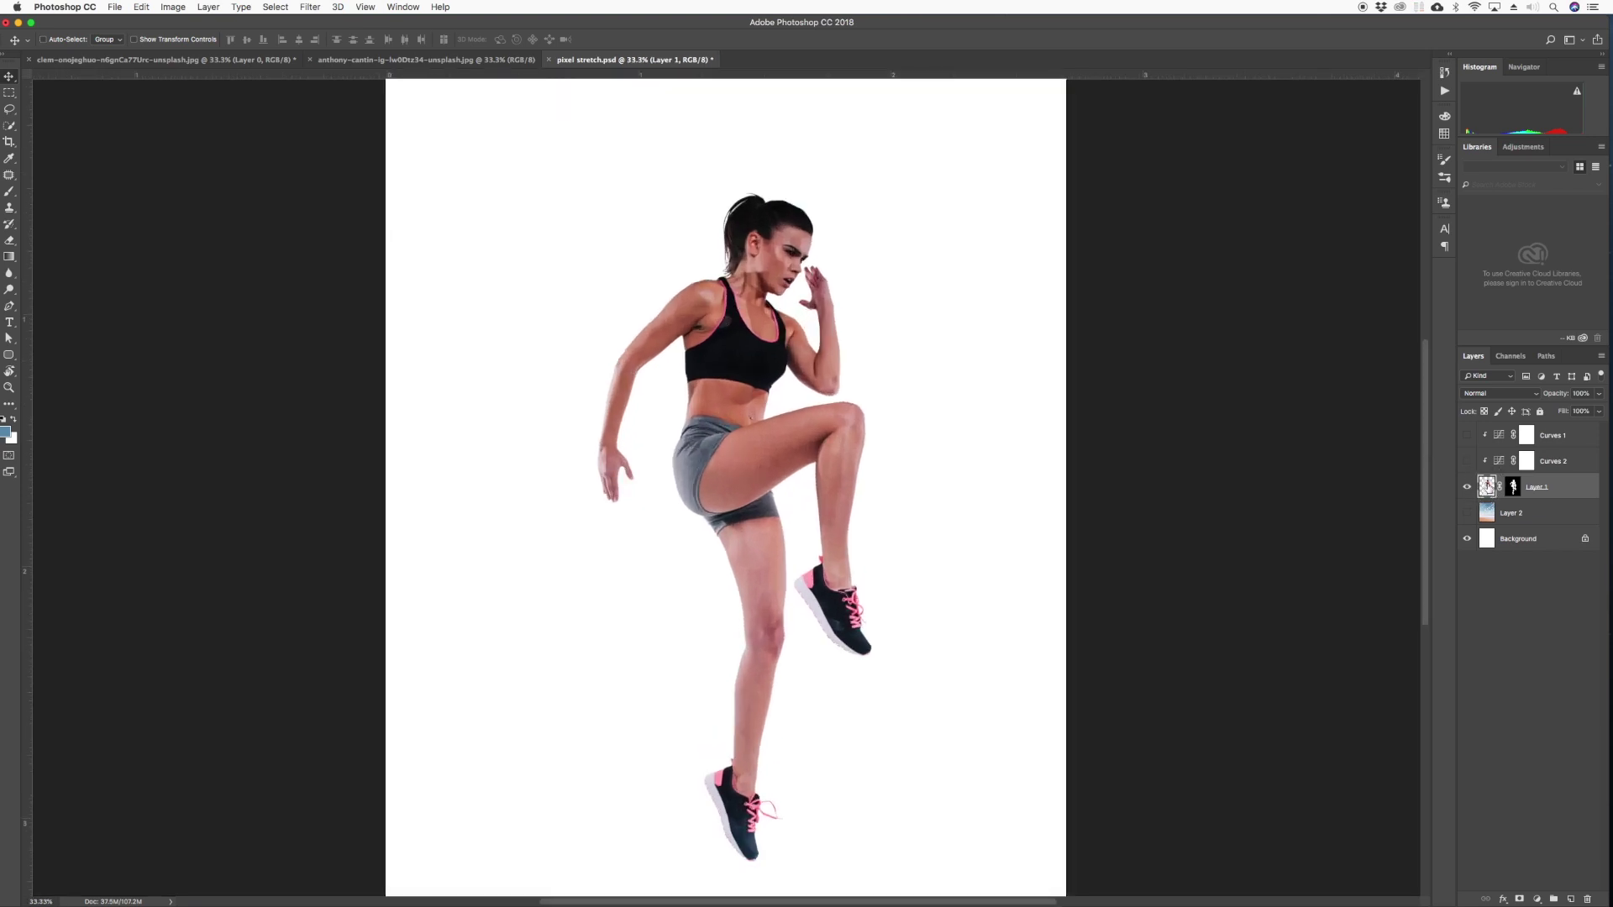
left_click(1467, 486)
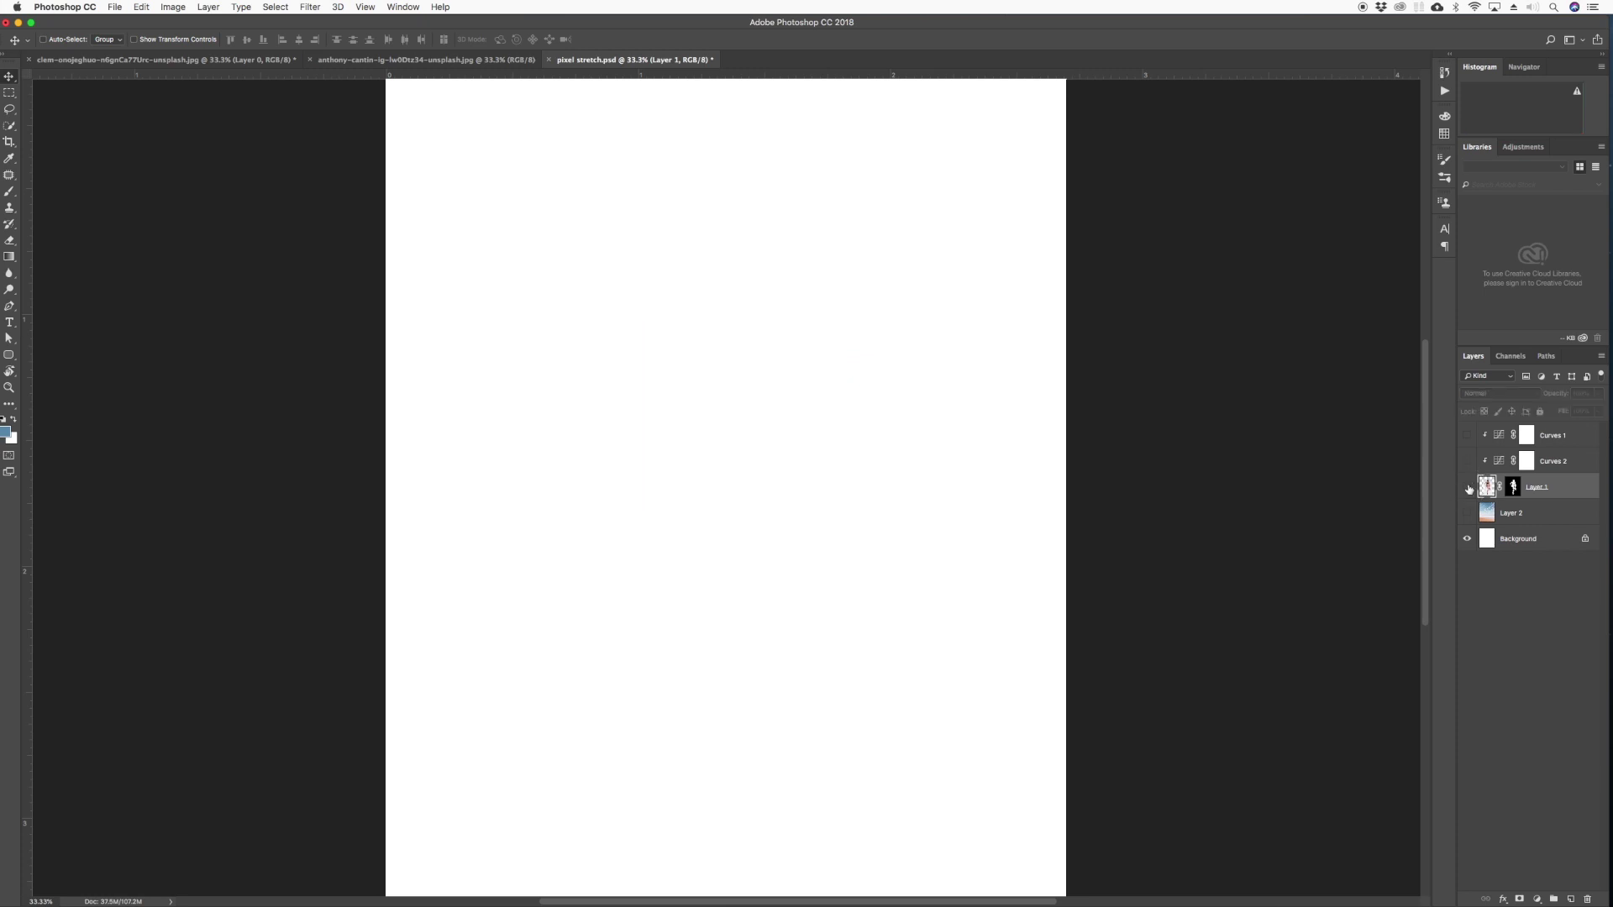
left_click(1467, 487)
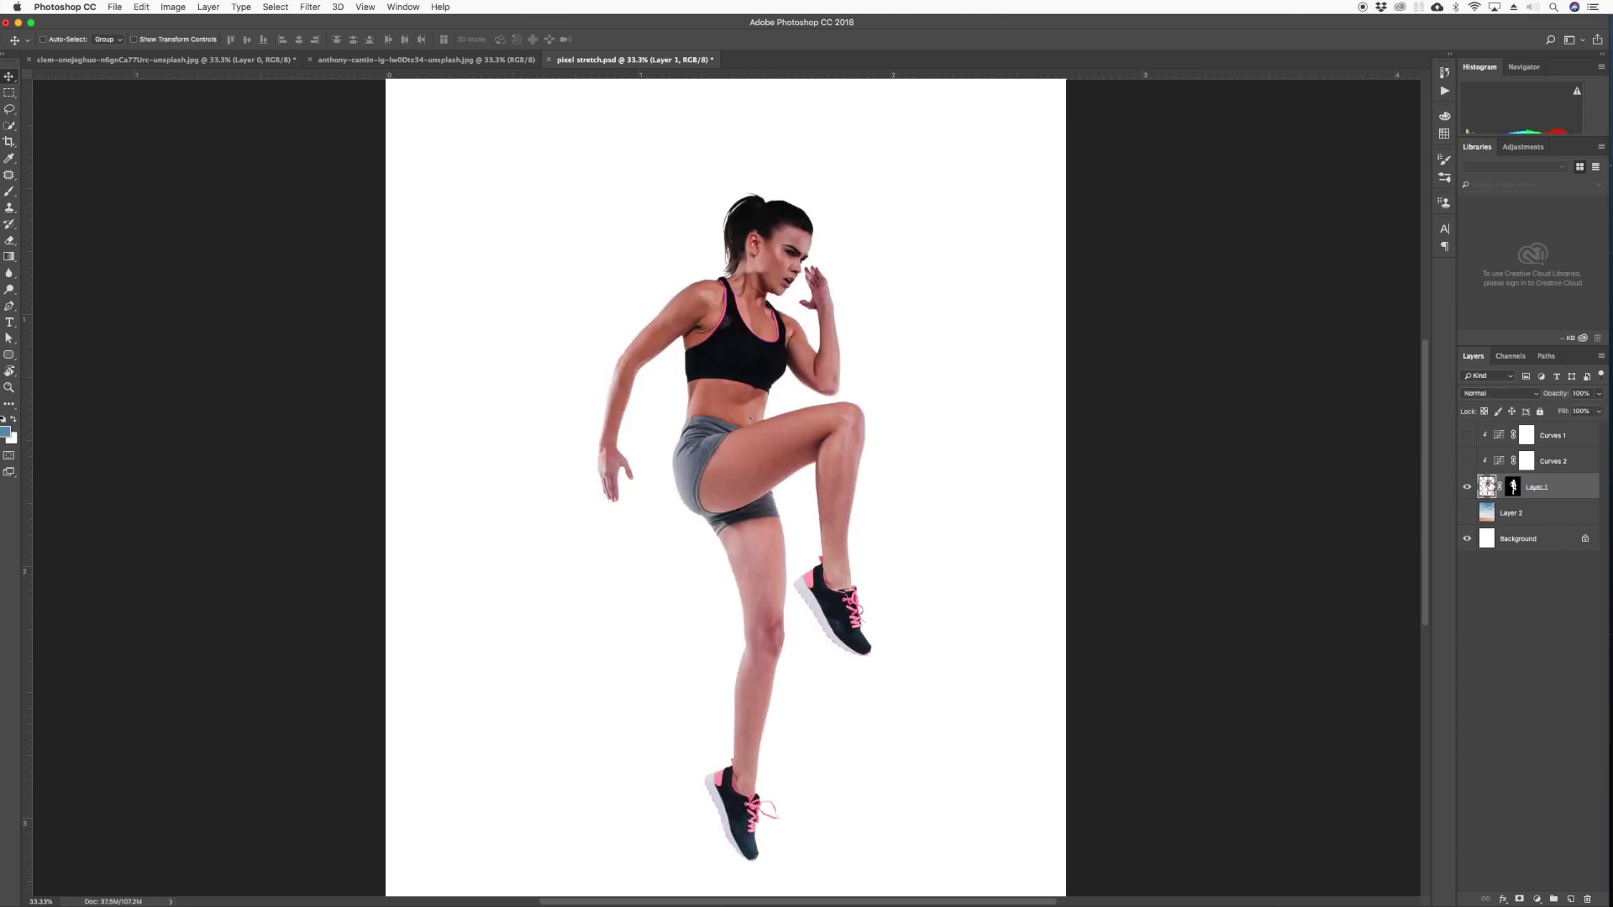
Select a one-pixel column through the athlete and copy it onto new Layer 3
key("m")
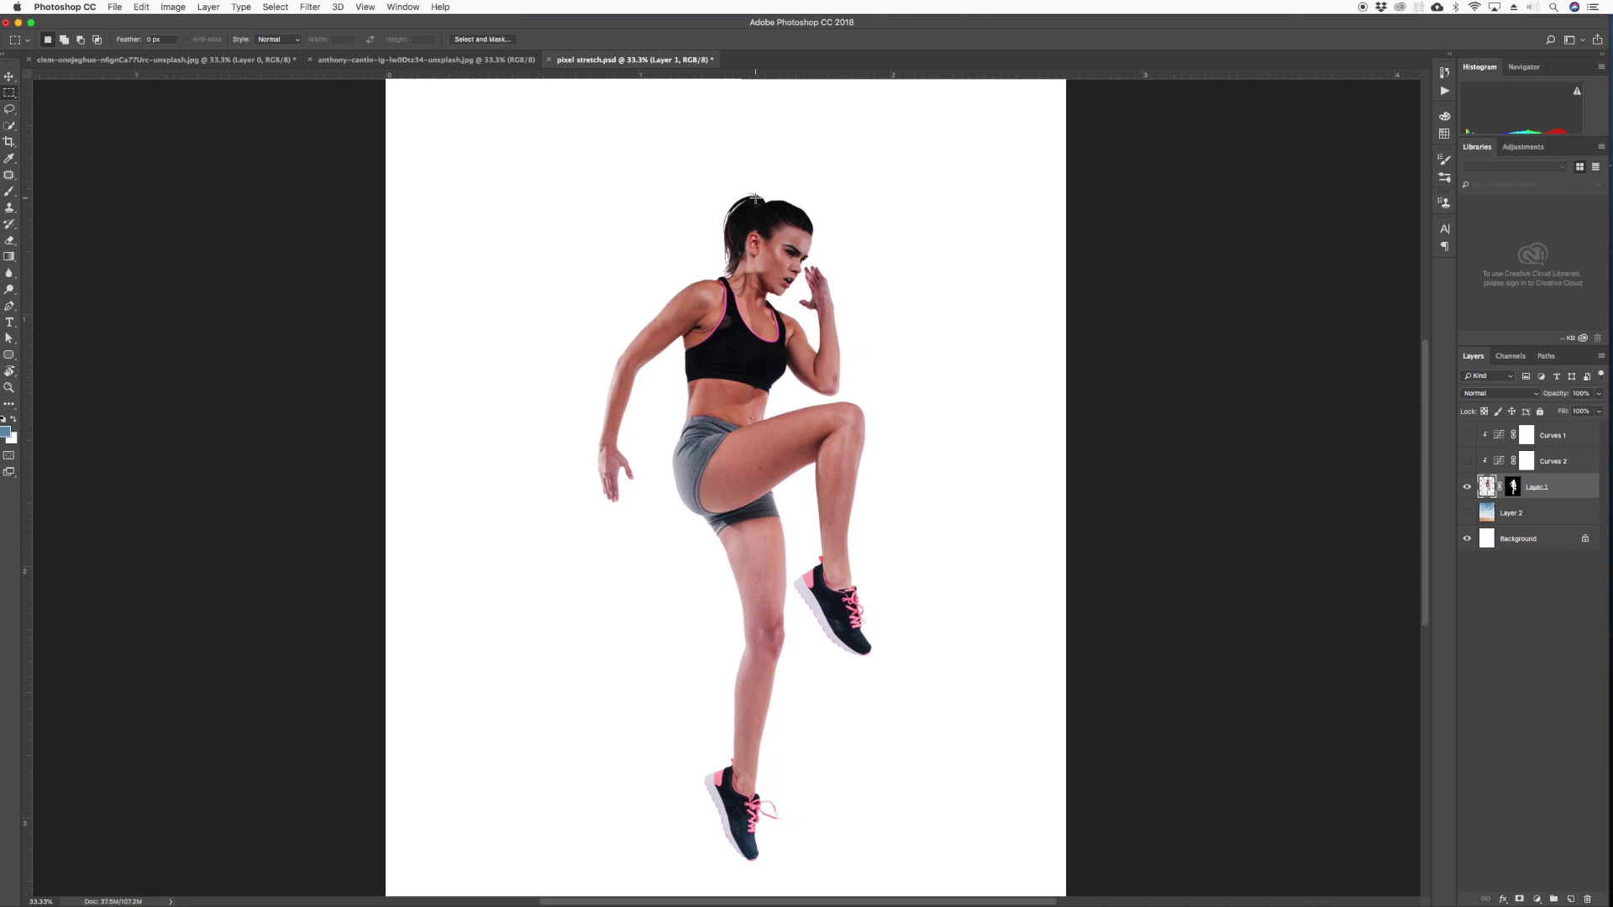
left_click_drag(755, 199, 752, 486)
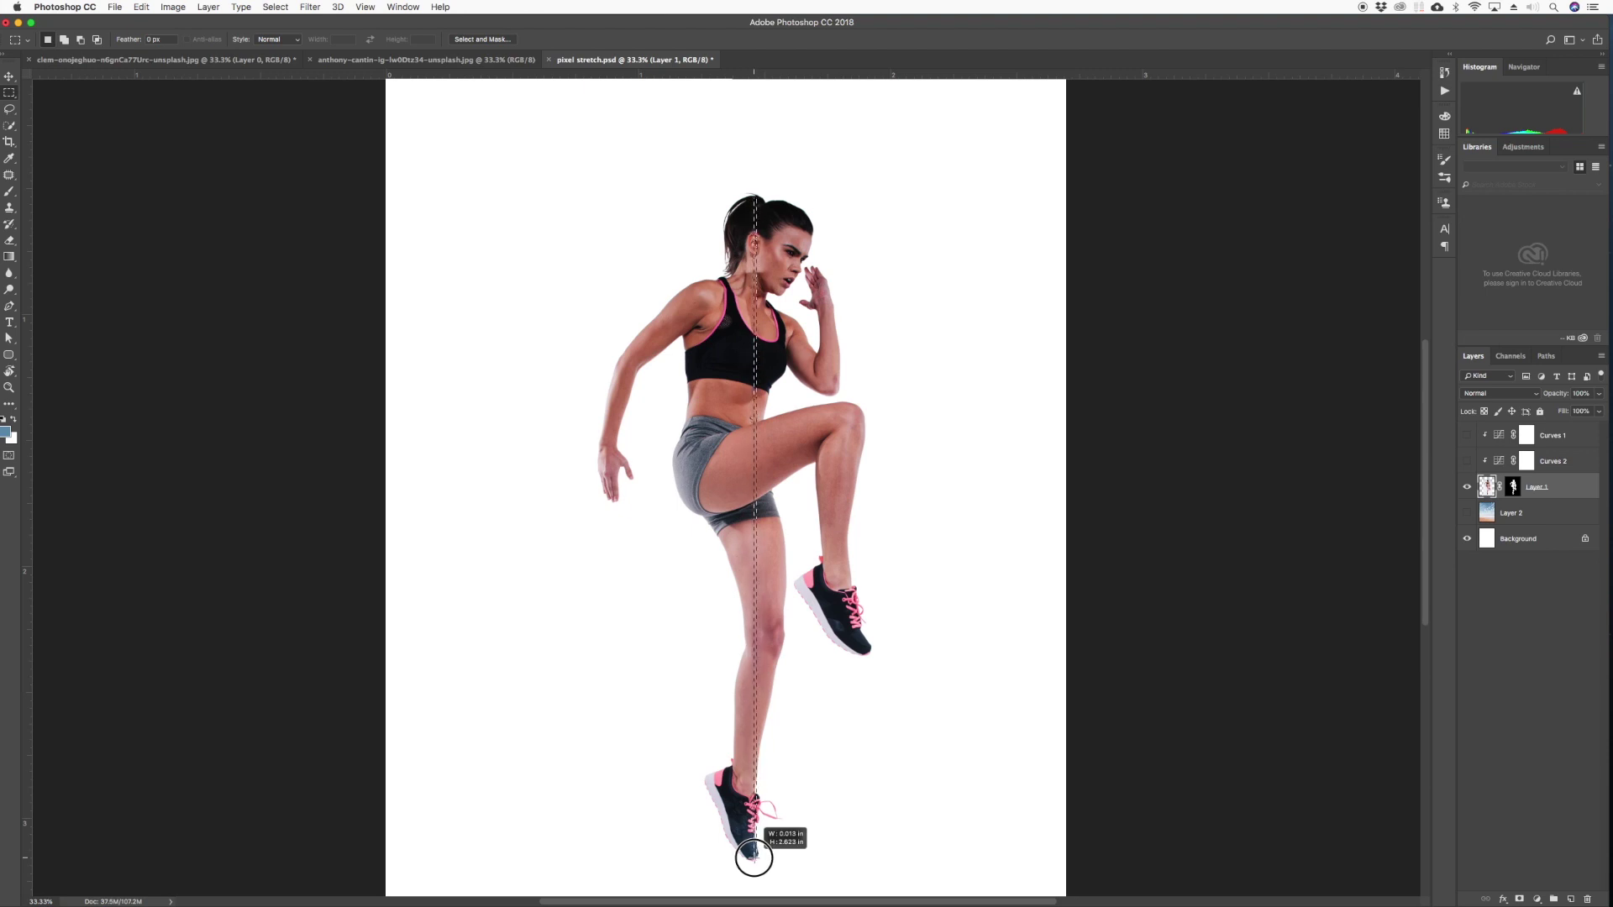
left_click_drag(754, 858, 759, 863)
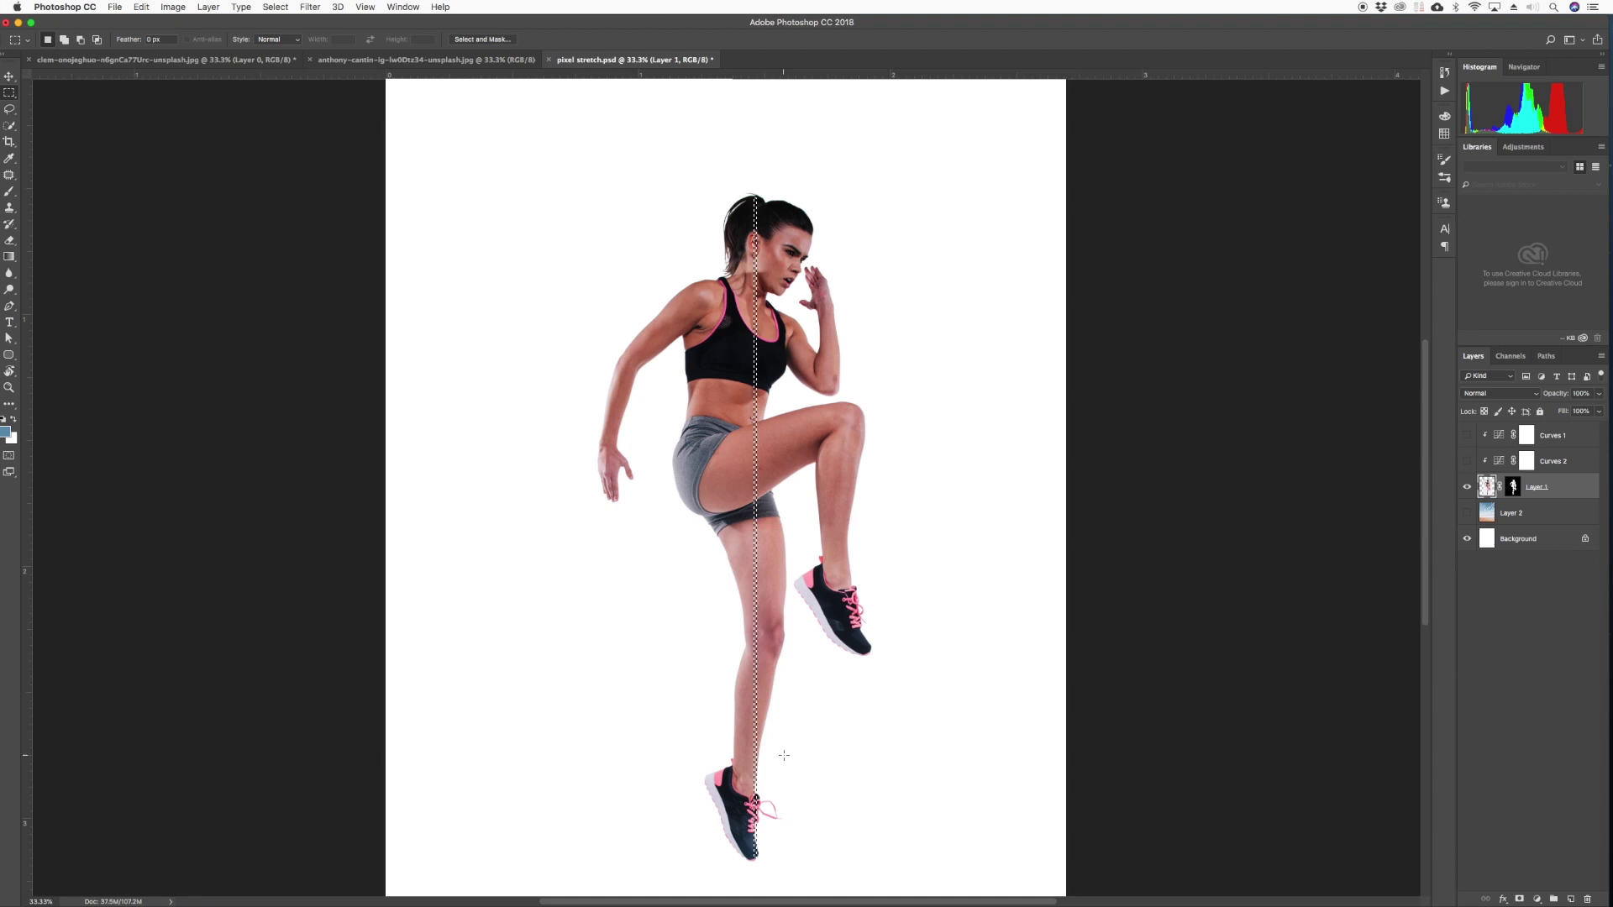
key("Left")
key("Left")
key("Left")
key("Left")
key("Left")
key("Left")
key("Left")
key("Left")
key("Left")
key("Left")
key("Left")
key("Left")
key("Left")
key("Left")
key("Left")
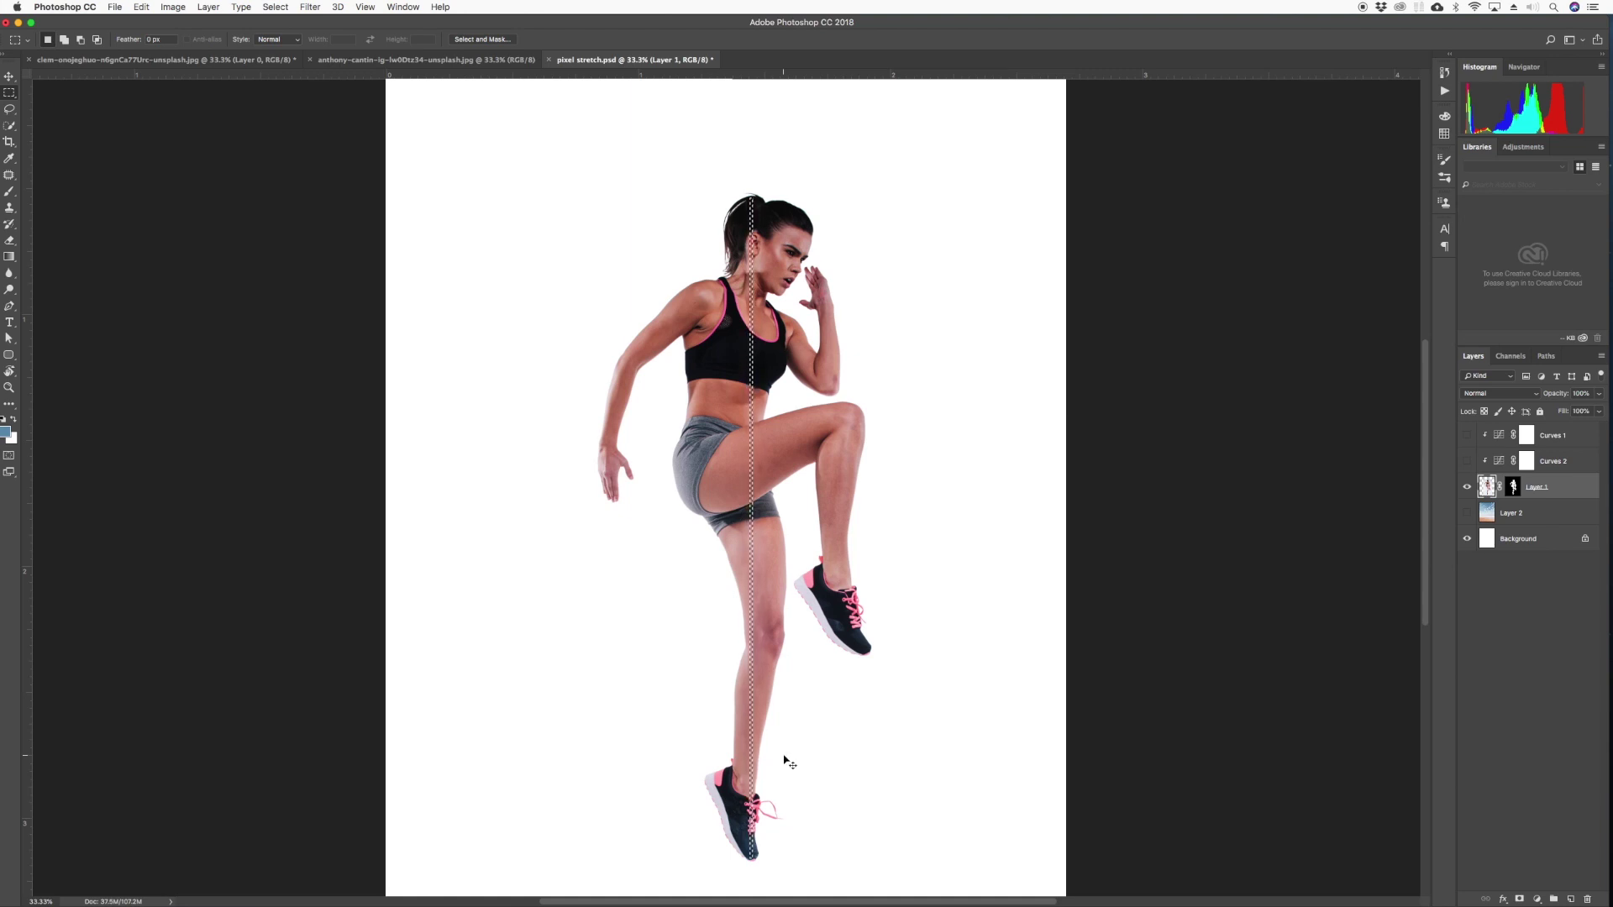
key("super+j")
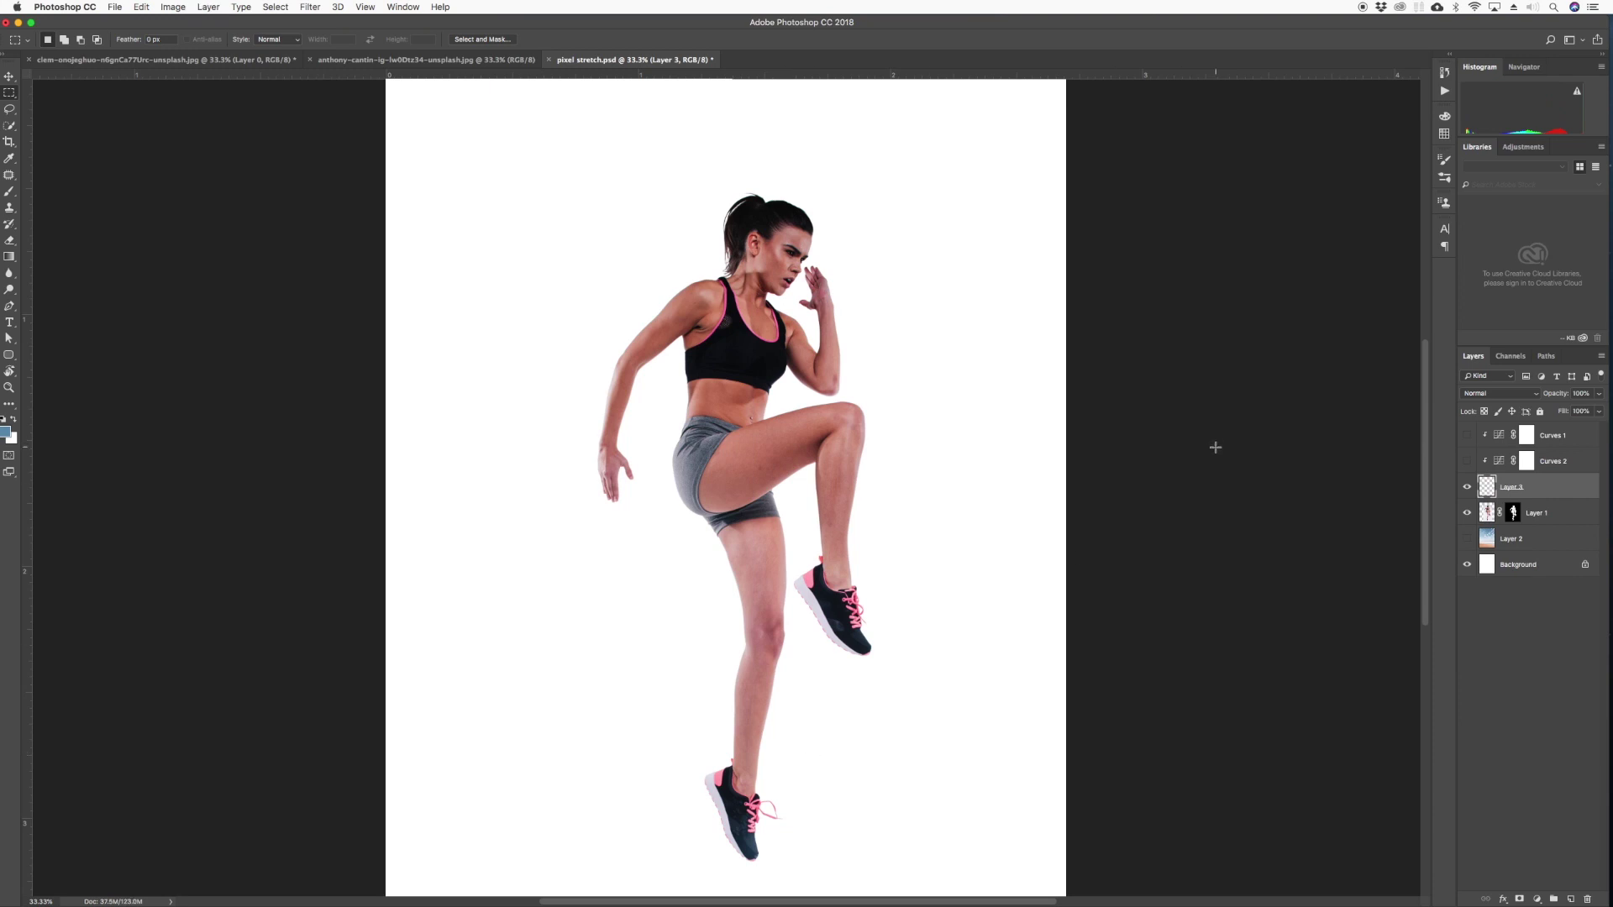
Hide the athlete and stretch Layer 3's pixel column far left into horizontal streaks
left_click(1467, 514)
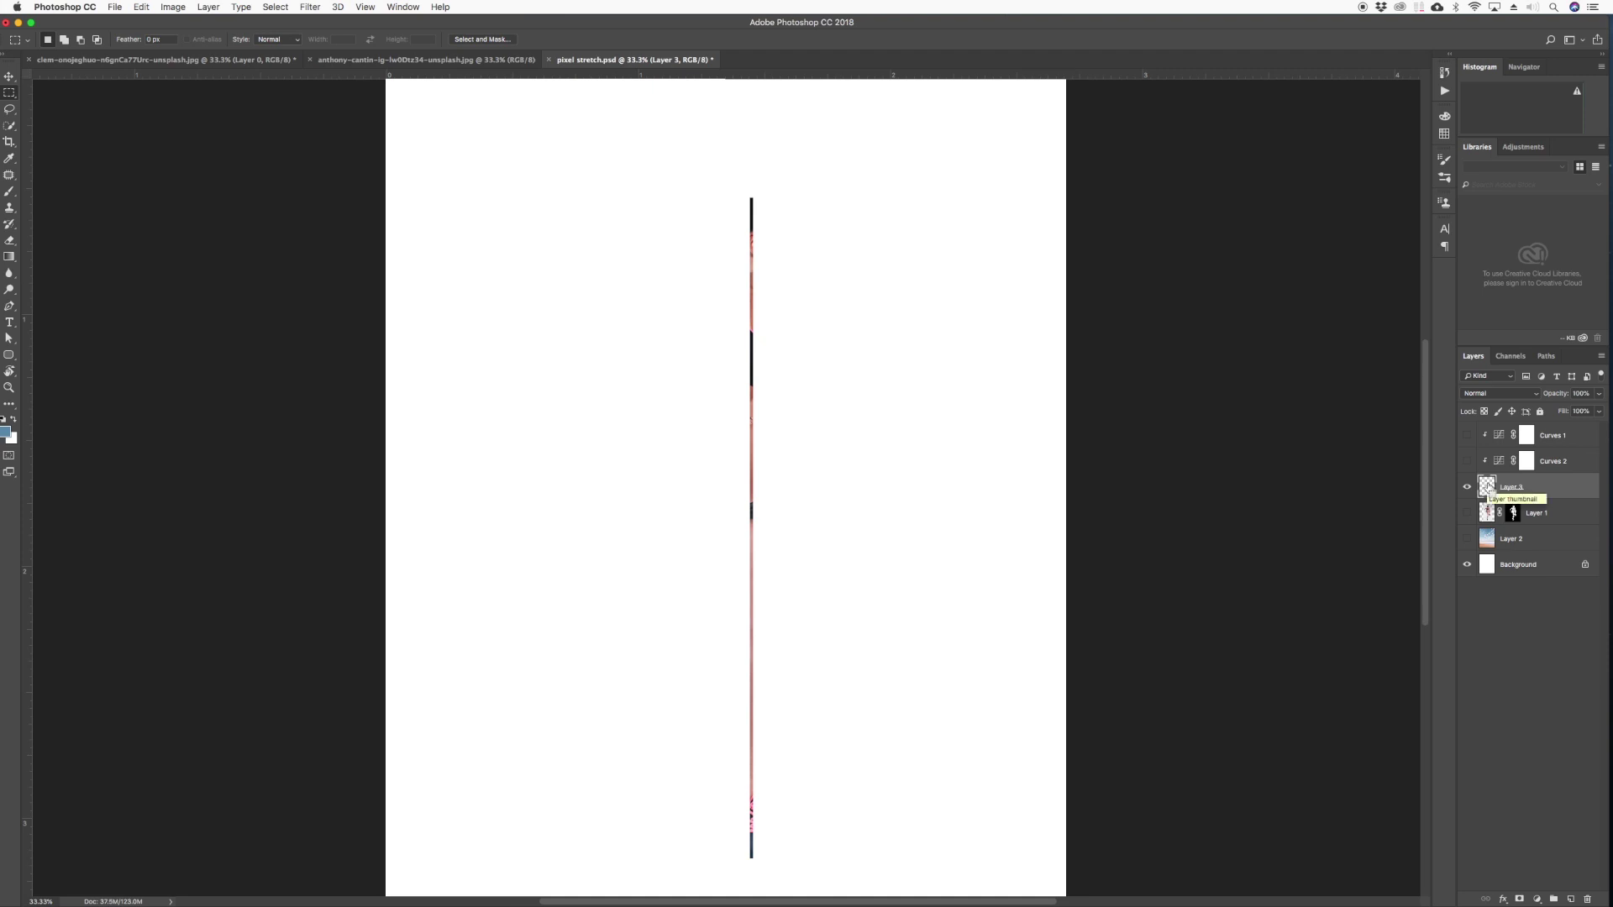
key("super+t")
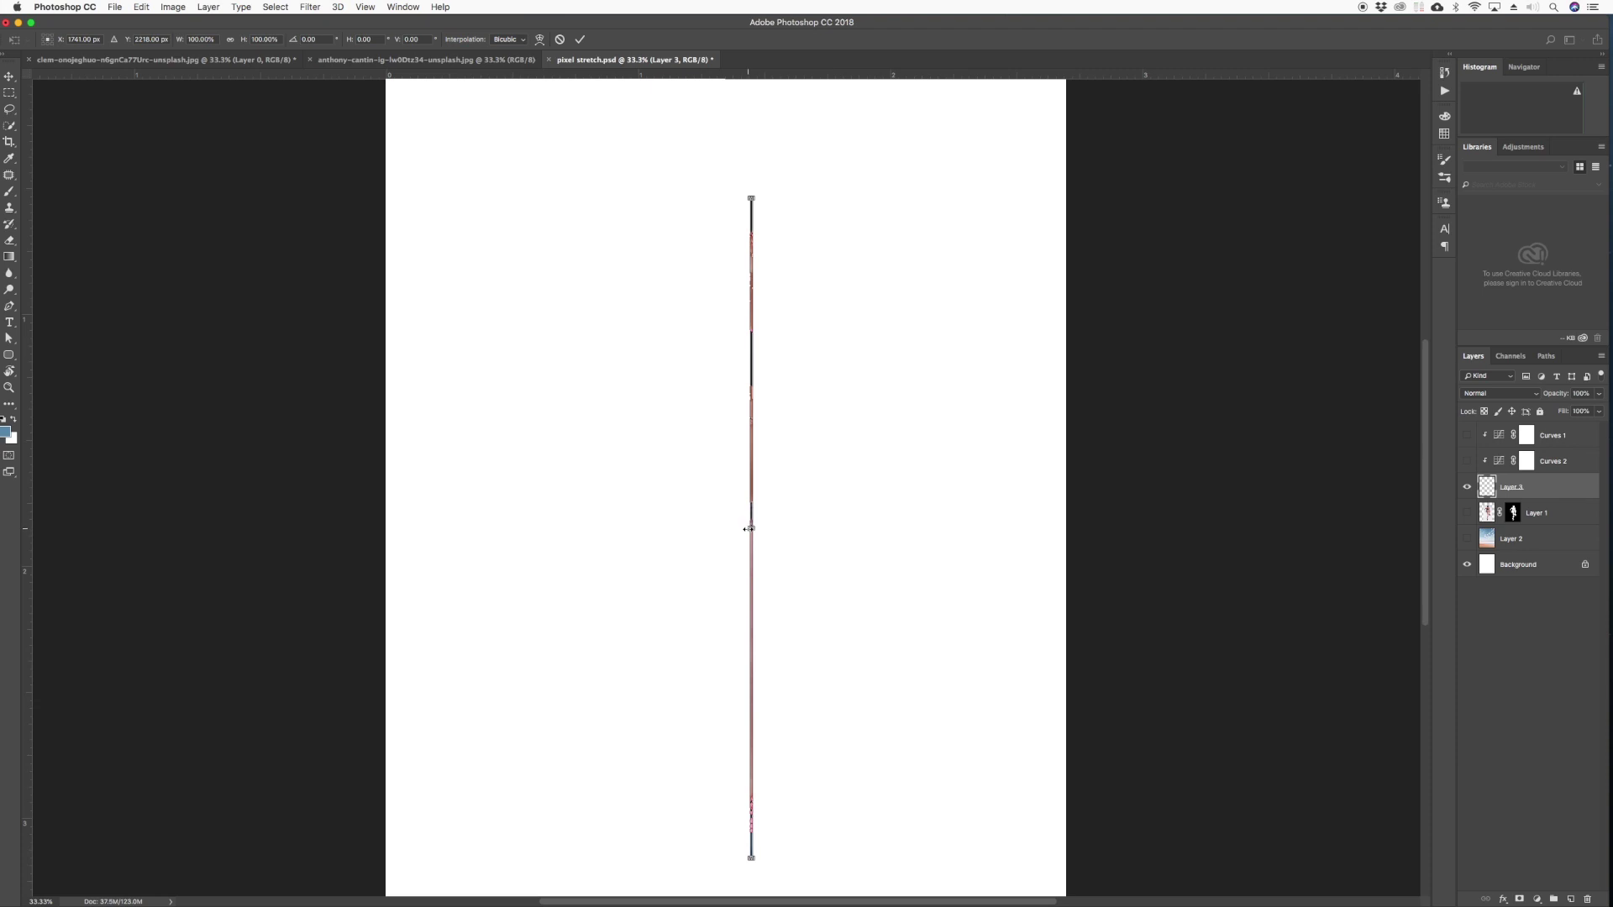
left_click_drag(749, 529, 267, 487)
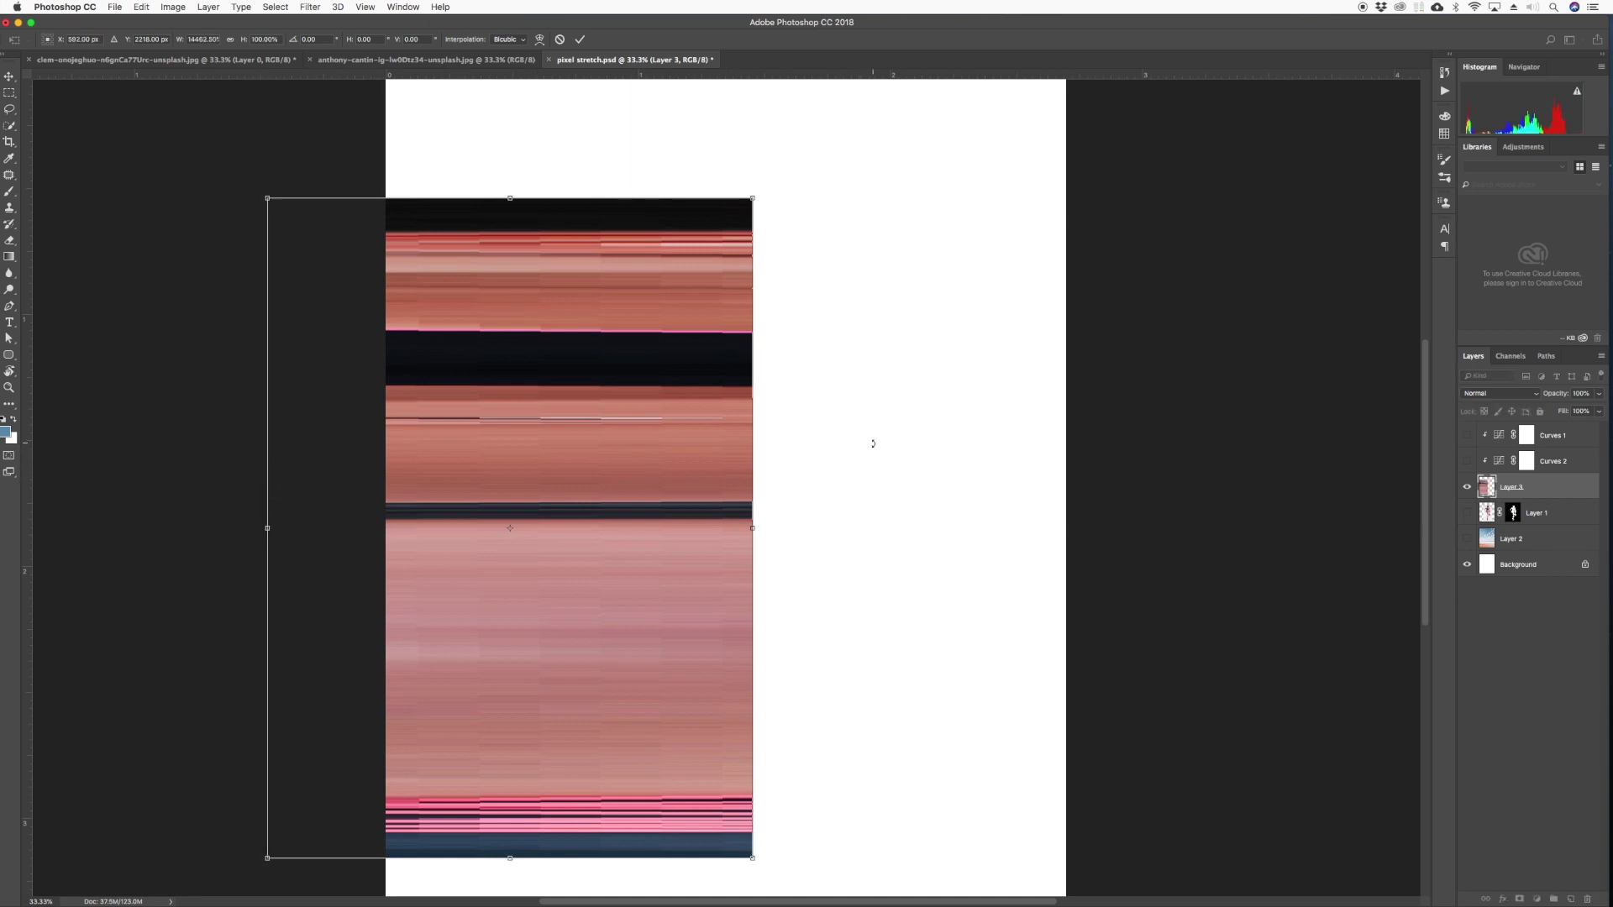
key("Return")
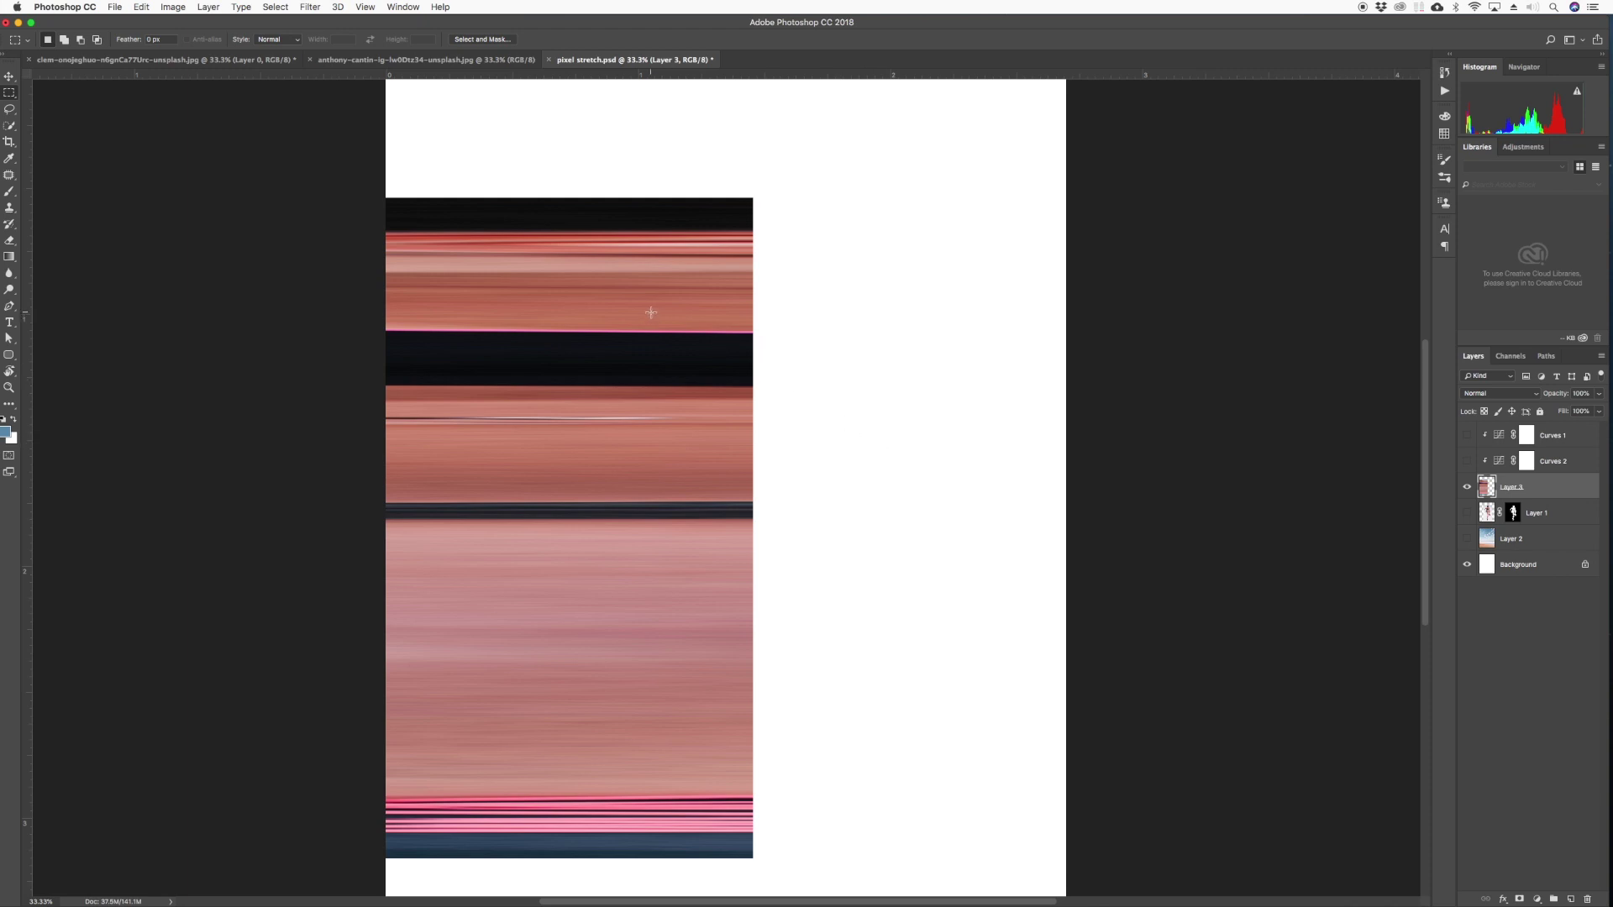
Shift the streaks right and place the visible athlete layer above Layer 3
key("v")
left_click_drag(652, 329, 751, 330)
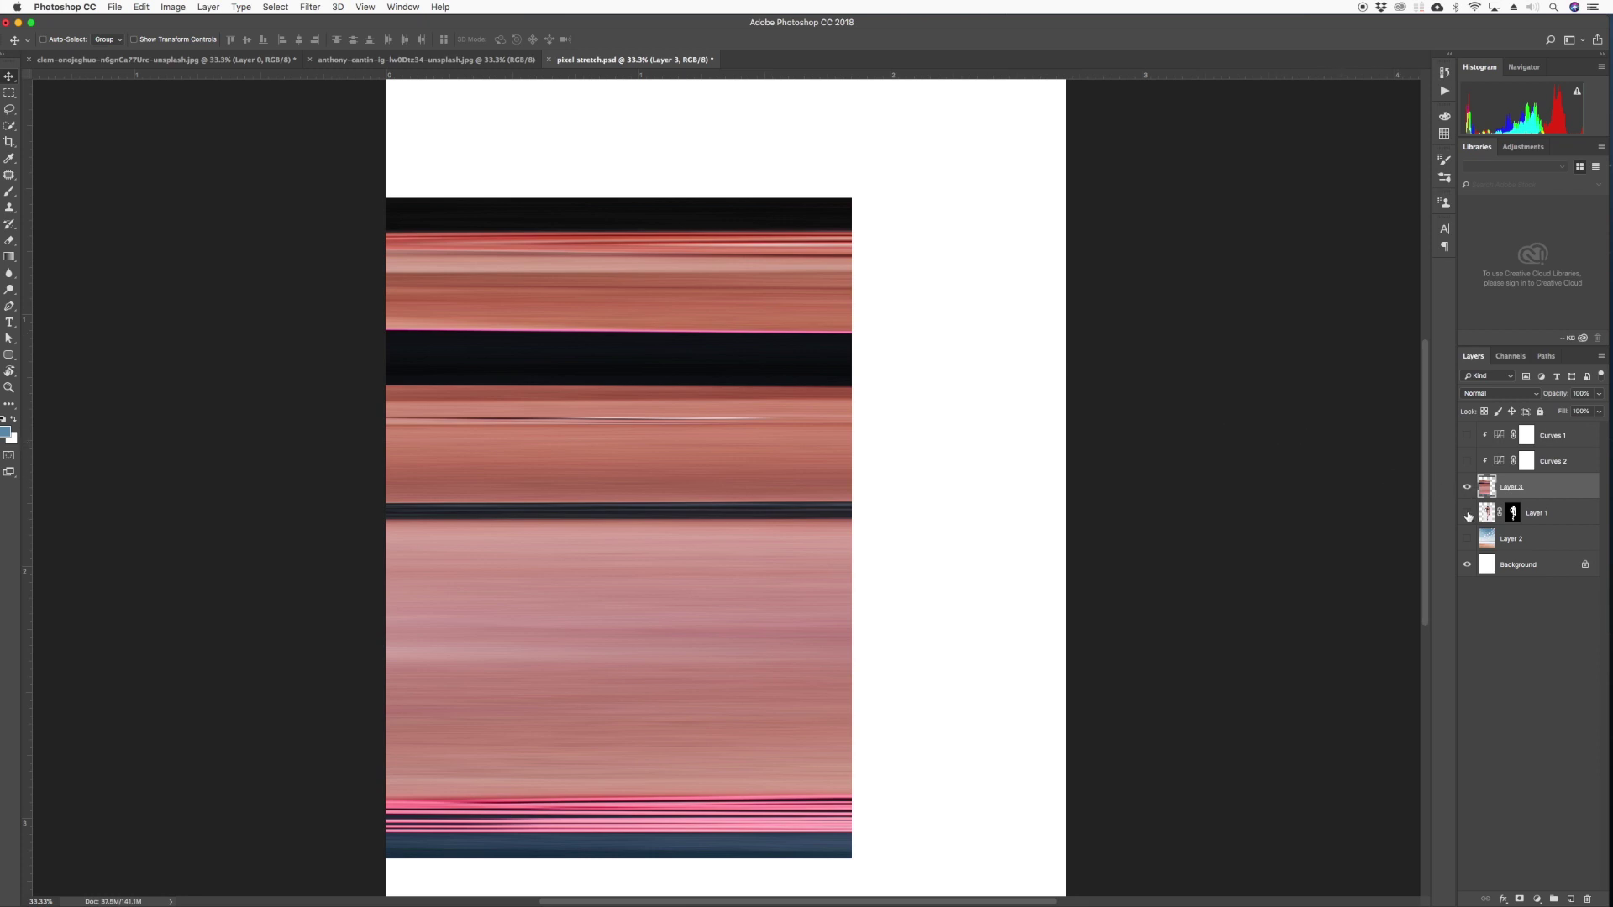
left_click(1467, 514)
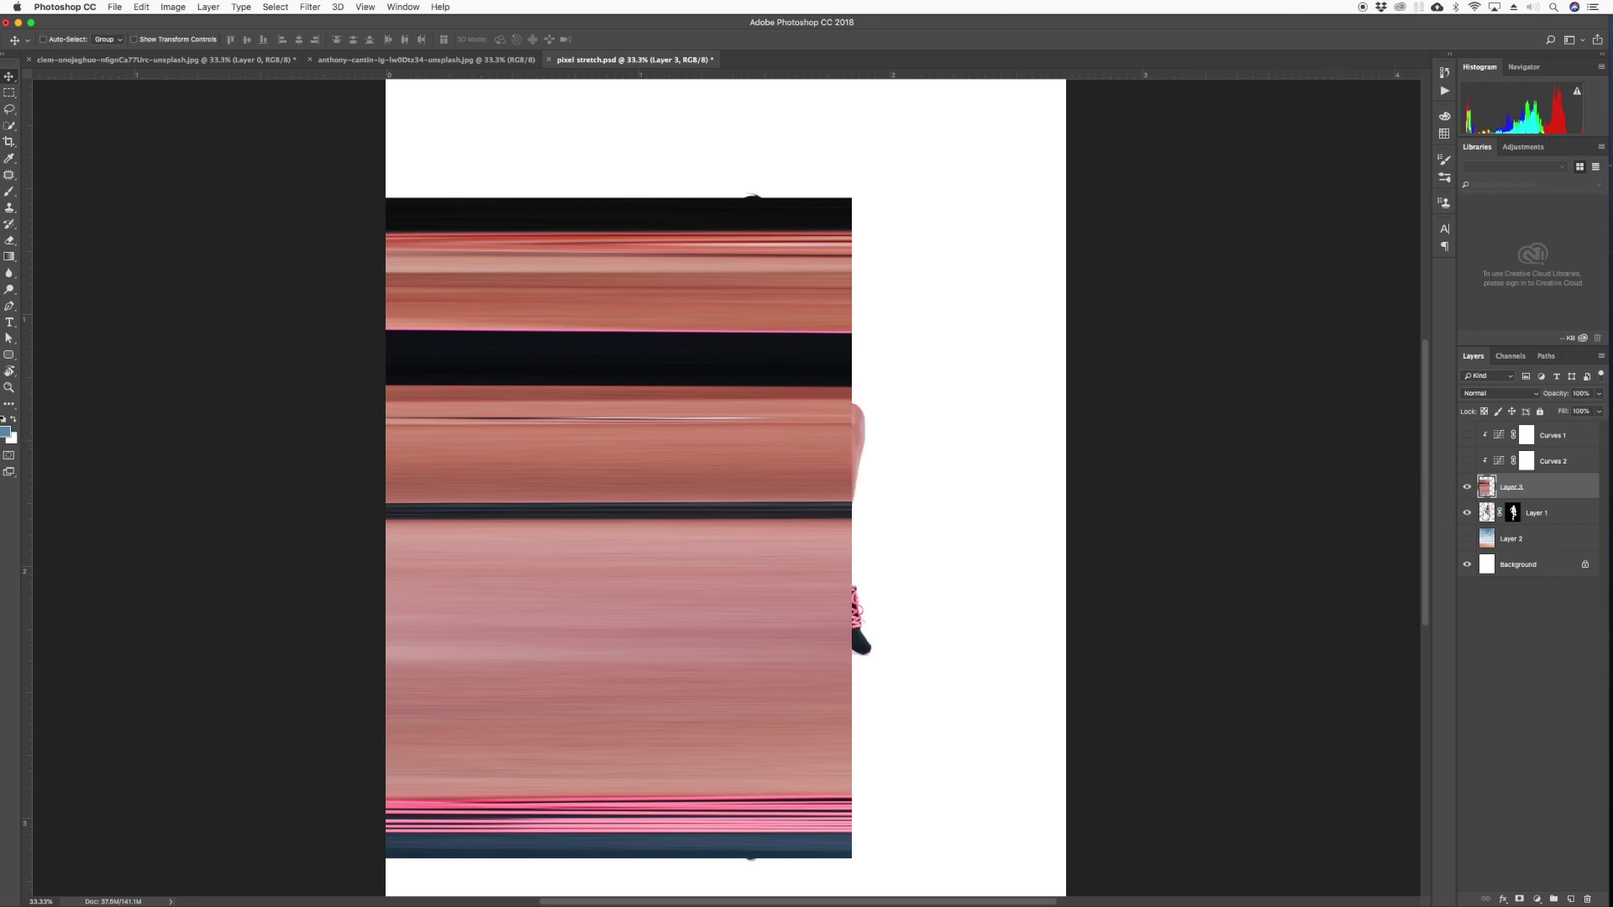
mouse_move(1485, 514)
left_mouse_down()
mouse_move(1485, 473)
mouse_move(1494, 496)
left_mouse_up()
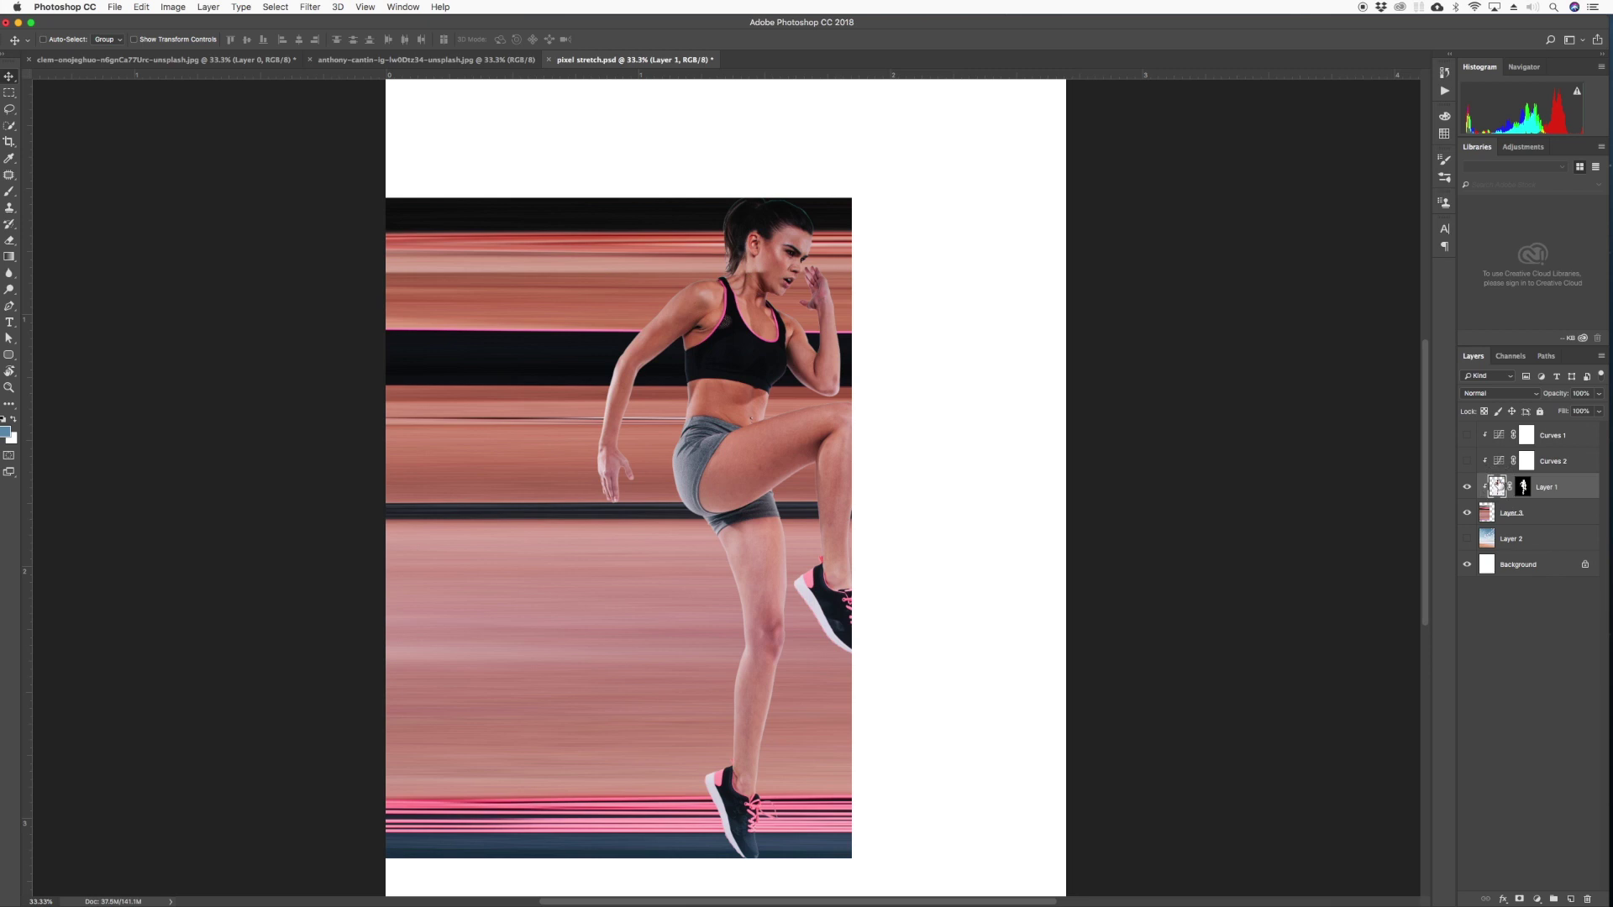
Release the athlete from the clipping mask and move her right past the streaks' edge
left_click(1469, 487)
left_click(1469, 487)
left_click_drag(765, 370, 781, 372)
key("super+z")
left_click(1506, 501, "alt")
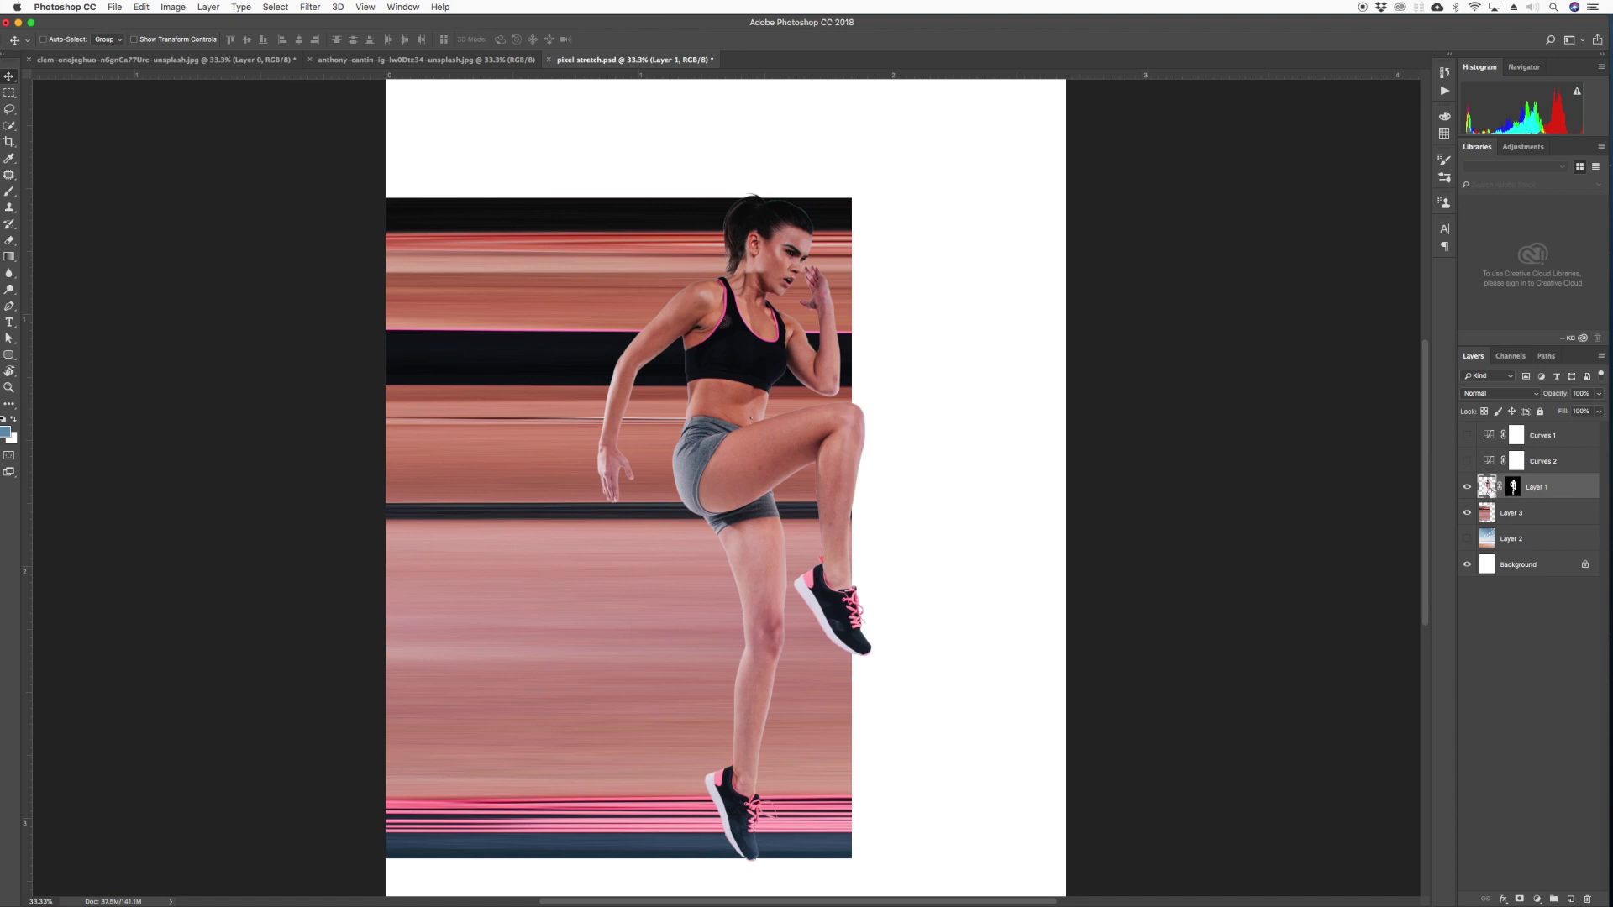
left_click(778, 438)
left_click_drag(779, 439, 869, 432)
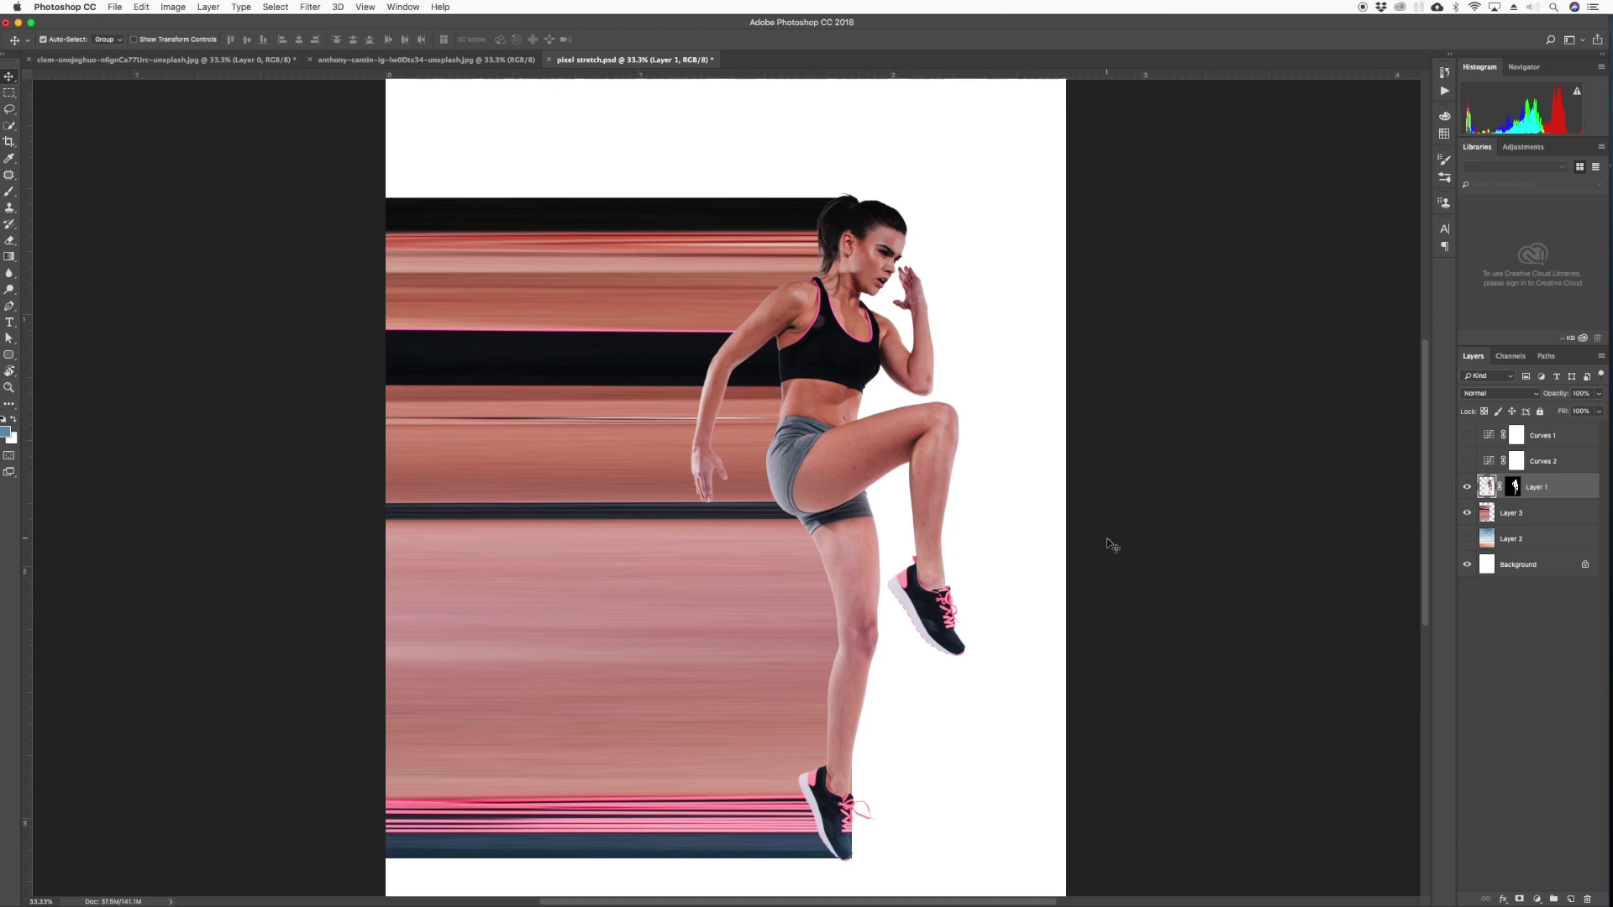
Zoom in on the ankle and shoe and add a layer mask to Layer 3
key("super+equal")
key("super+equal")
key("super+equal")
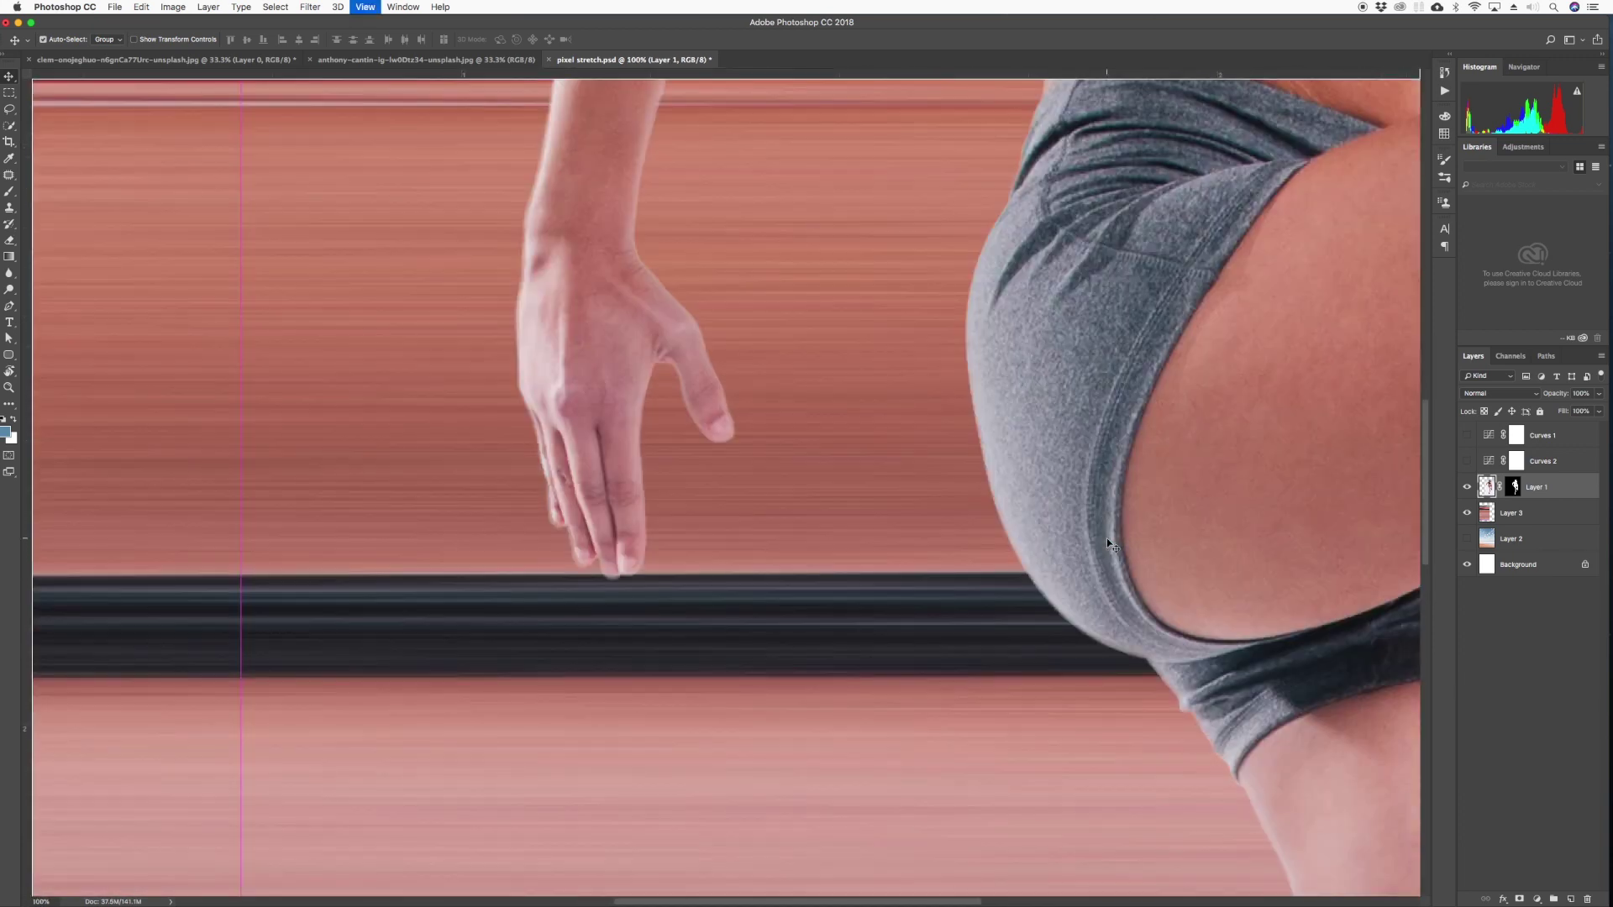
left_click_drag(1176, 396, 785, 544)
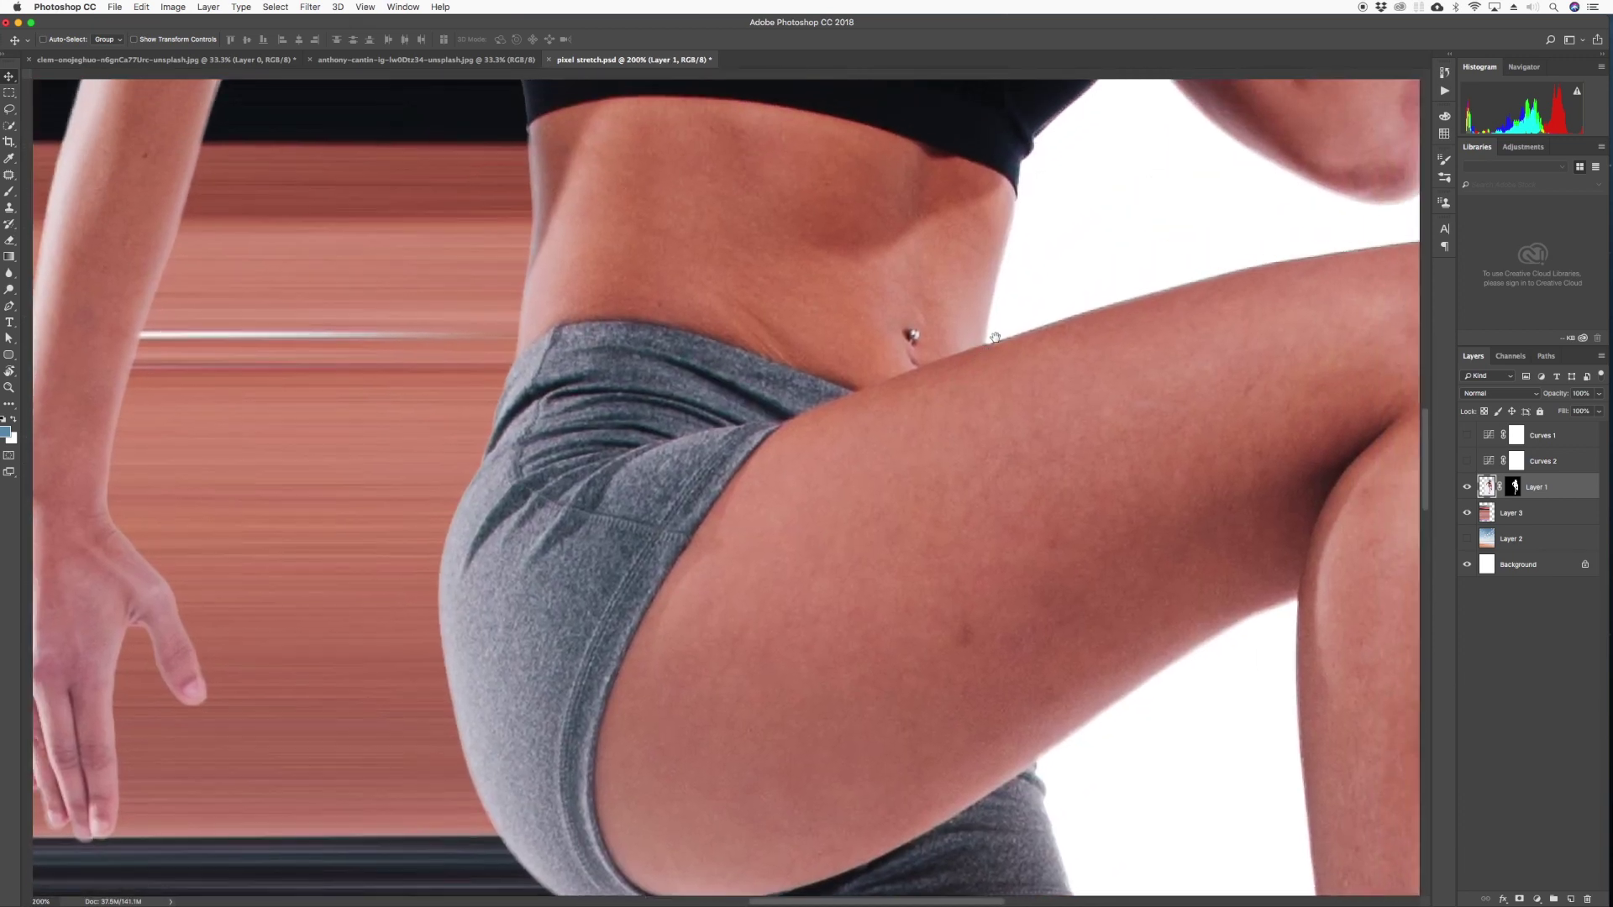
scroll(900, 673, "up", 5)
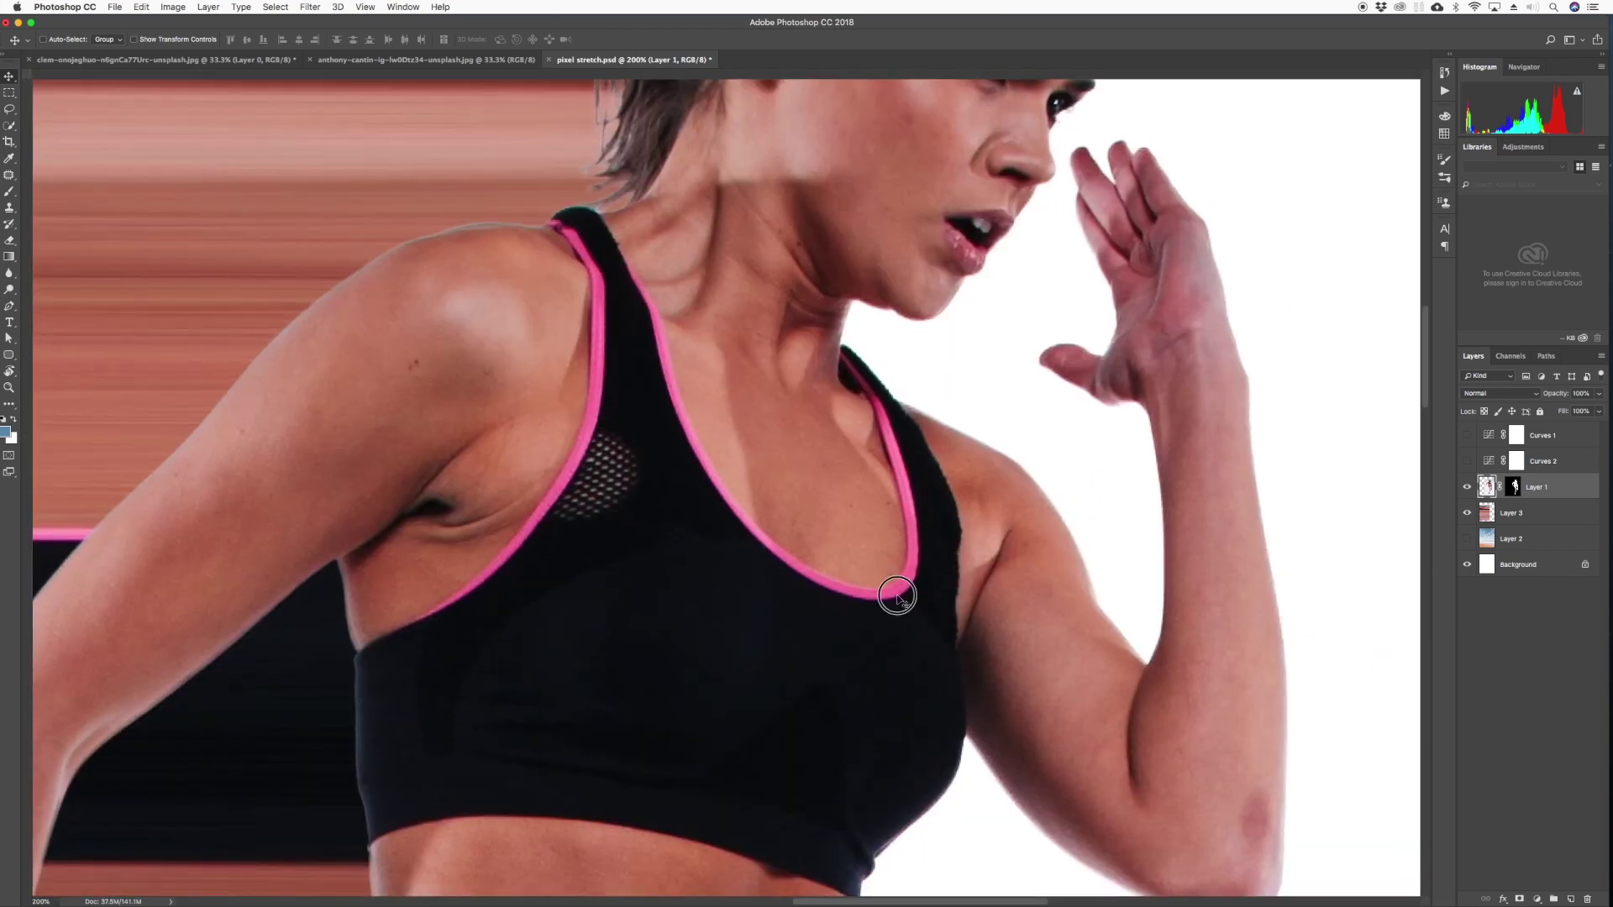
scroll(835, 569, "down", 15)
scroll(902, 583, "down", 15)
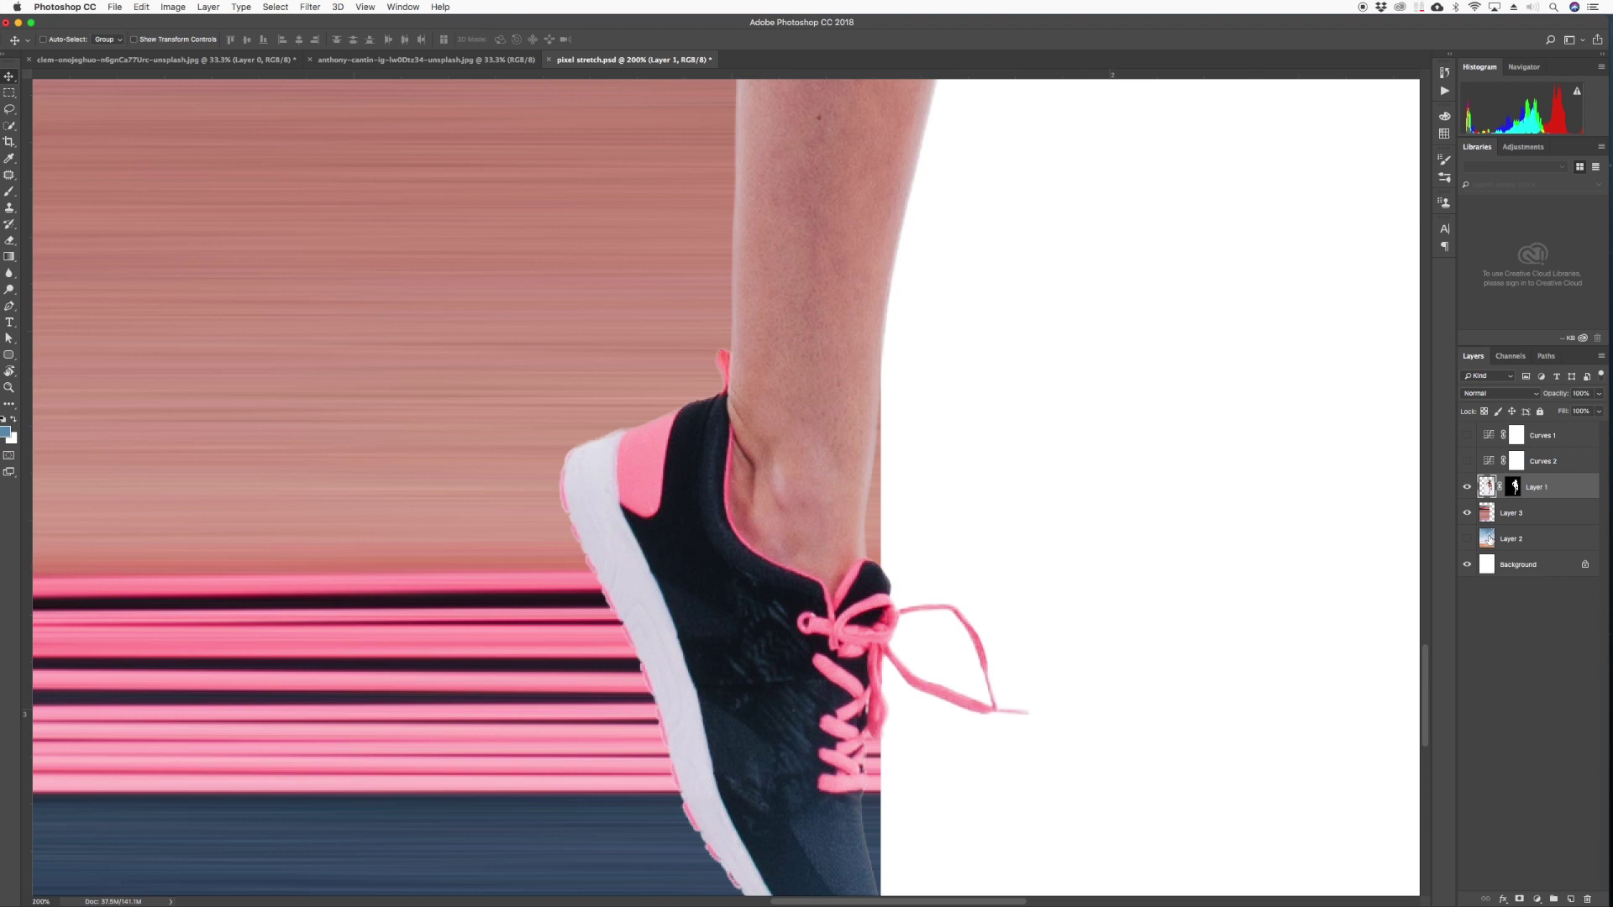
left_click(1486, 514)
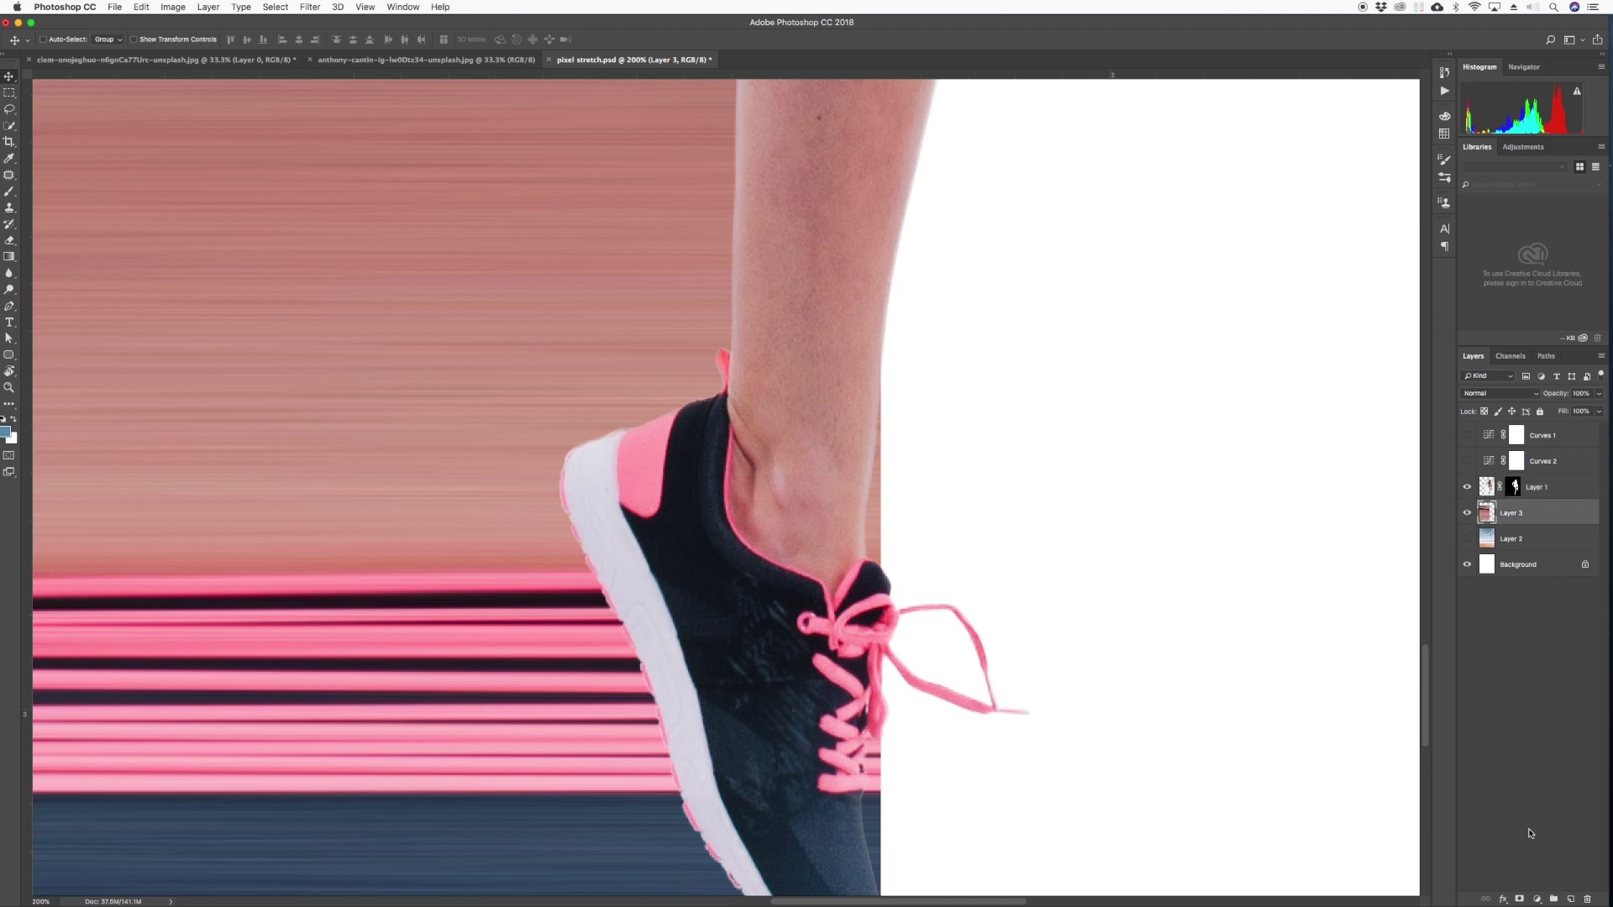
left_click(1520, 899)
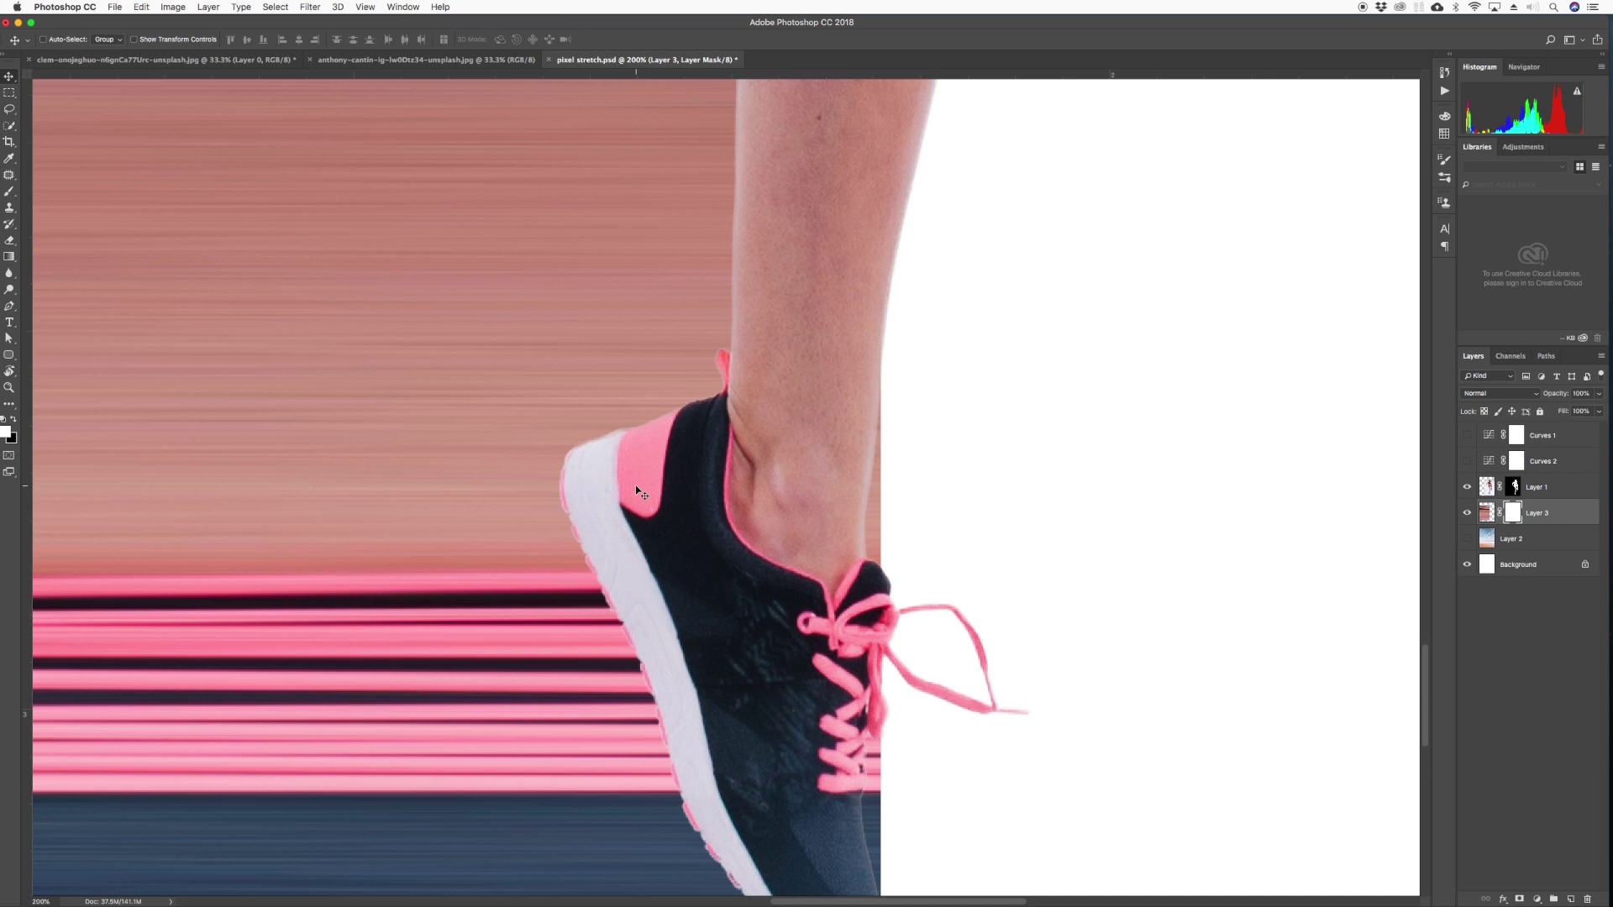
Paint with a small black brush to hide streaks behind the ankle and heel
key("b")
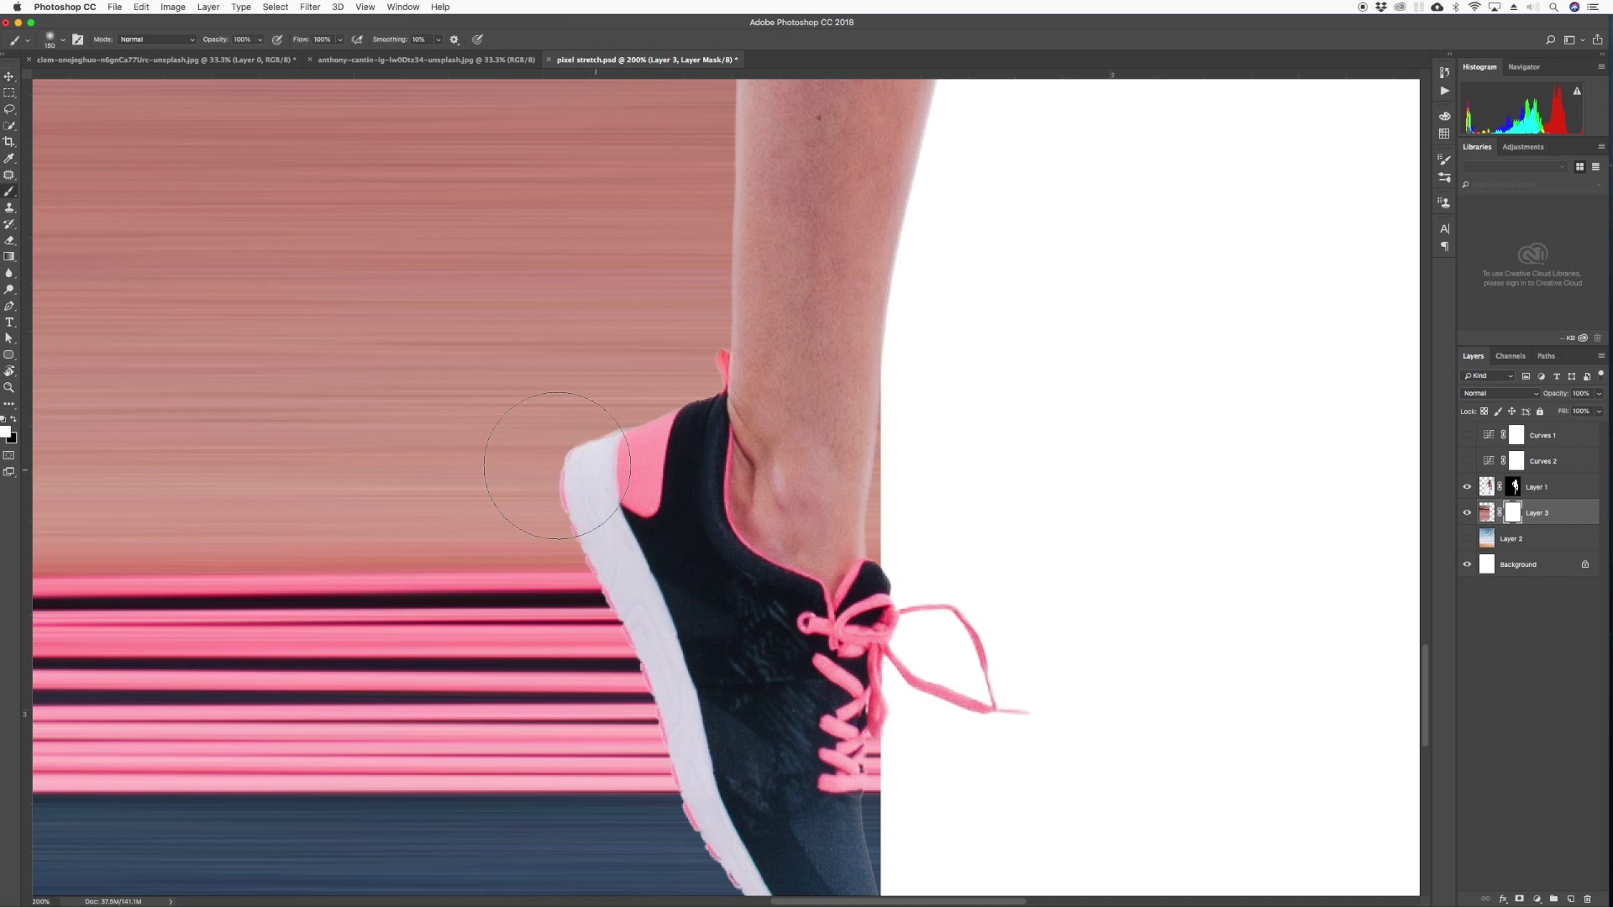
key("x")
key("bracketleft")
key("bracketleft")
key("bracketleft")
key("bracketleft")
mouse_move(888, 389)
left_mouse_down()
mouse_move(870, 582)
mouse_move(880, 523)
left_mouse_up()
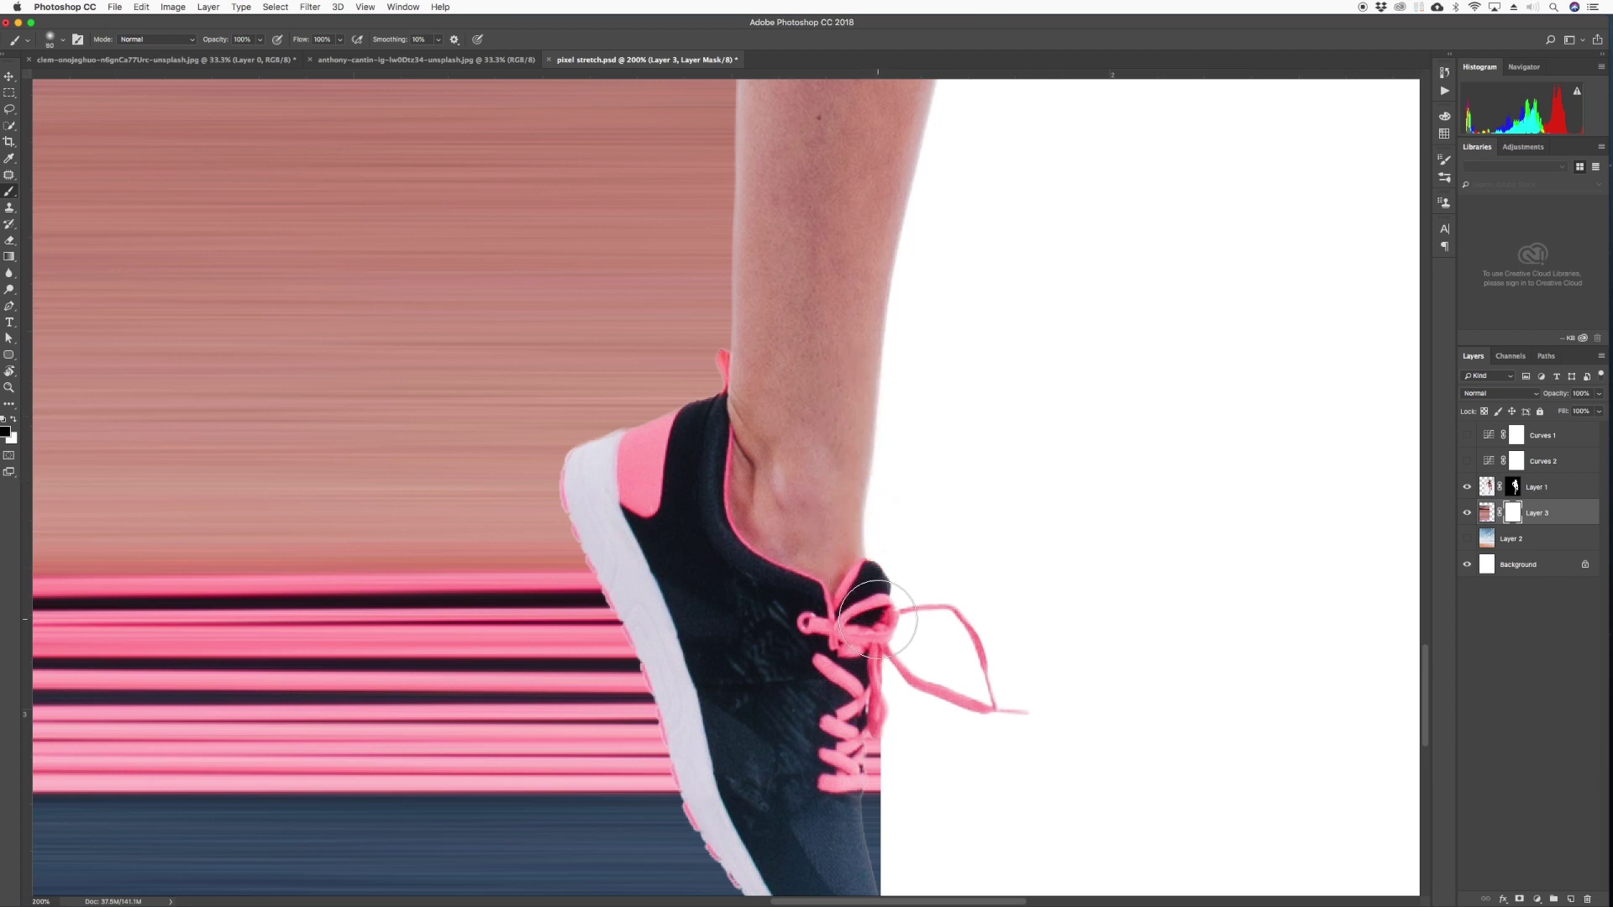
scroll(921, 663, "down", 4)
mouse_move(893, 605)
left_mouse_down()
mouse_move(884, 708)
mouse_move(892, 672)
mouse_move(901, 766)
mouse_move(891, 757)
mouse_move(899, 791)
mouse_move(871, 814)
mouse_move(906, 775)
mouse_move(882, 798)
left_mouse_up()
key("bracketleft")
key("bracketleft")
key("bracketleft")
key("bracketleft")
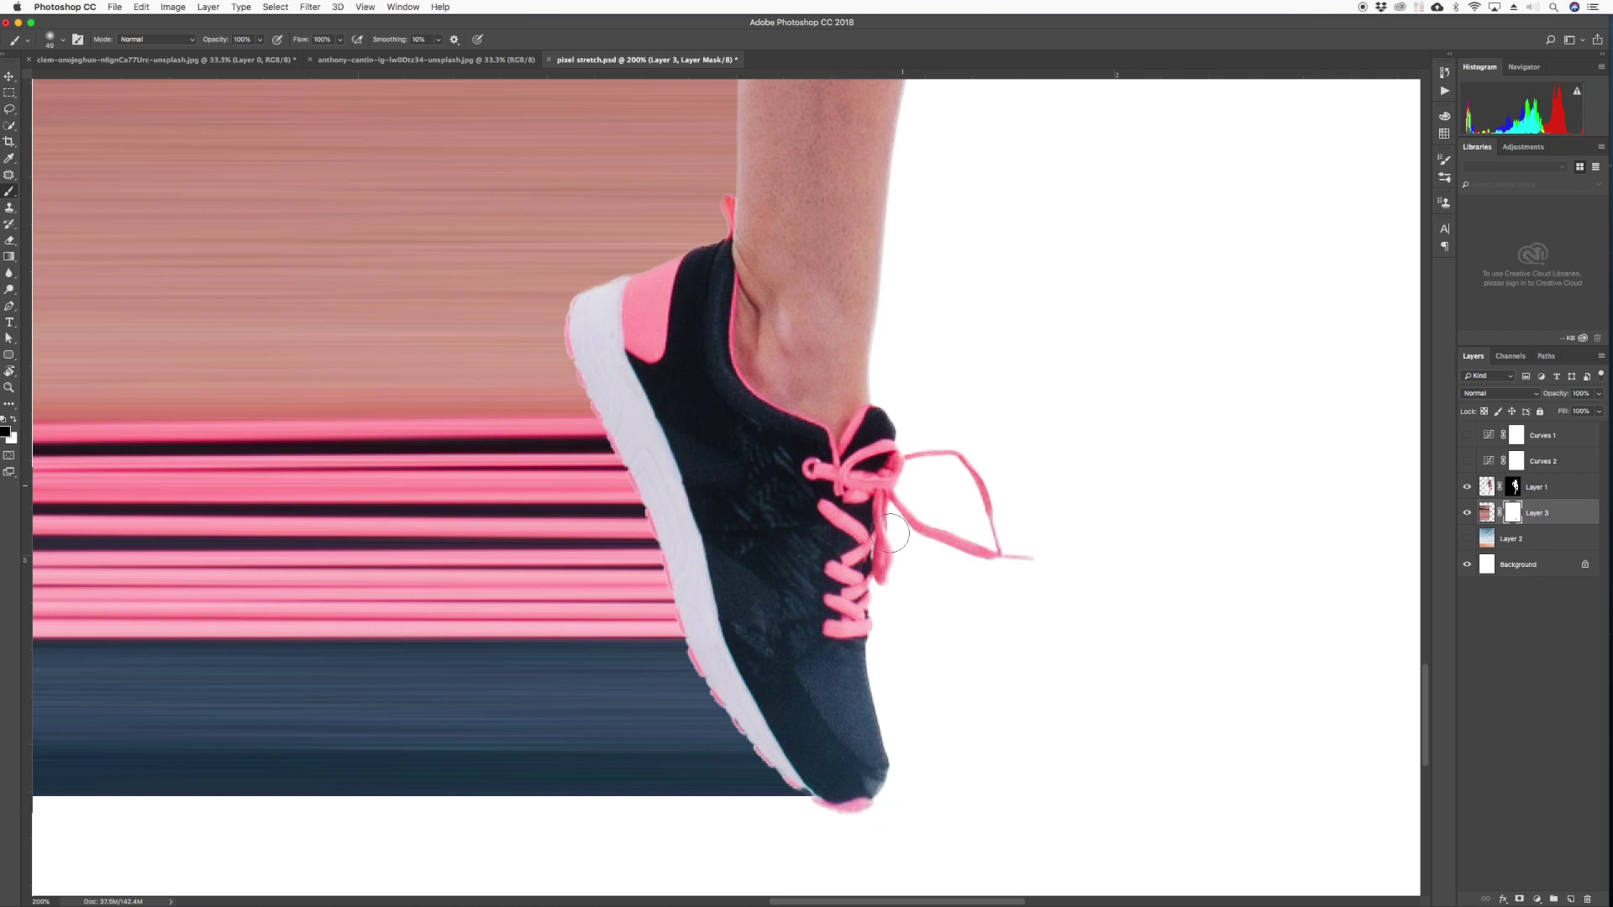
key("super+minus")
key("super+minus")
key("super+minus")
key("super+minus")
key("super+minus")
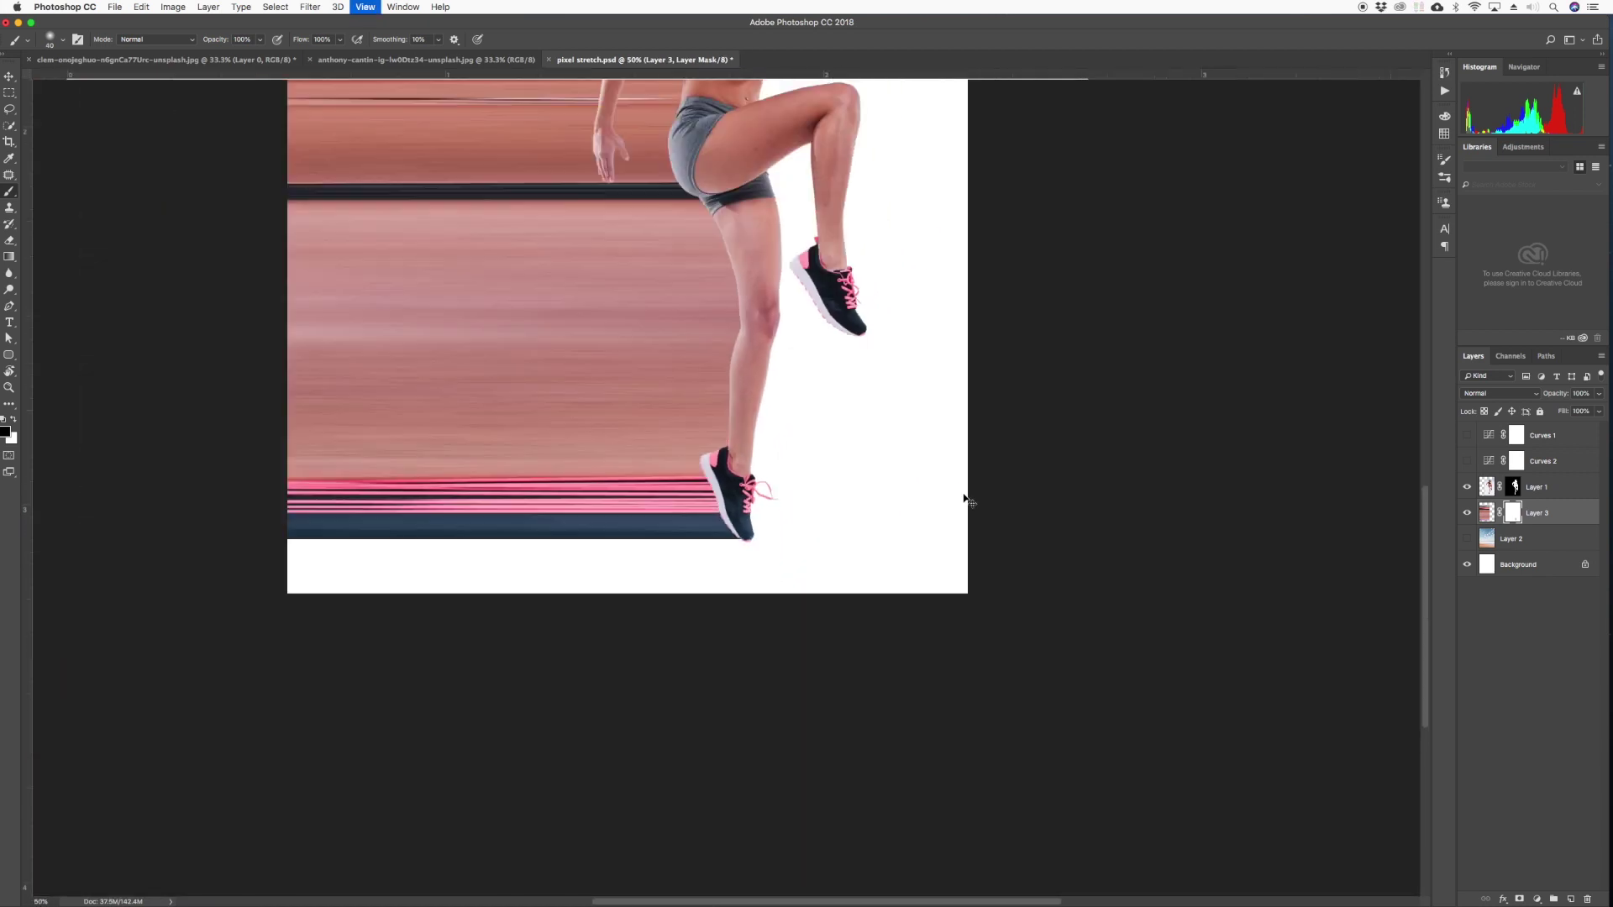
key("super+minus")
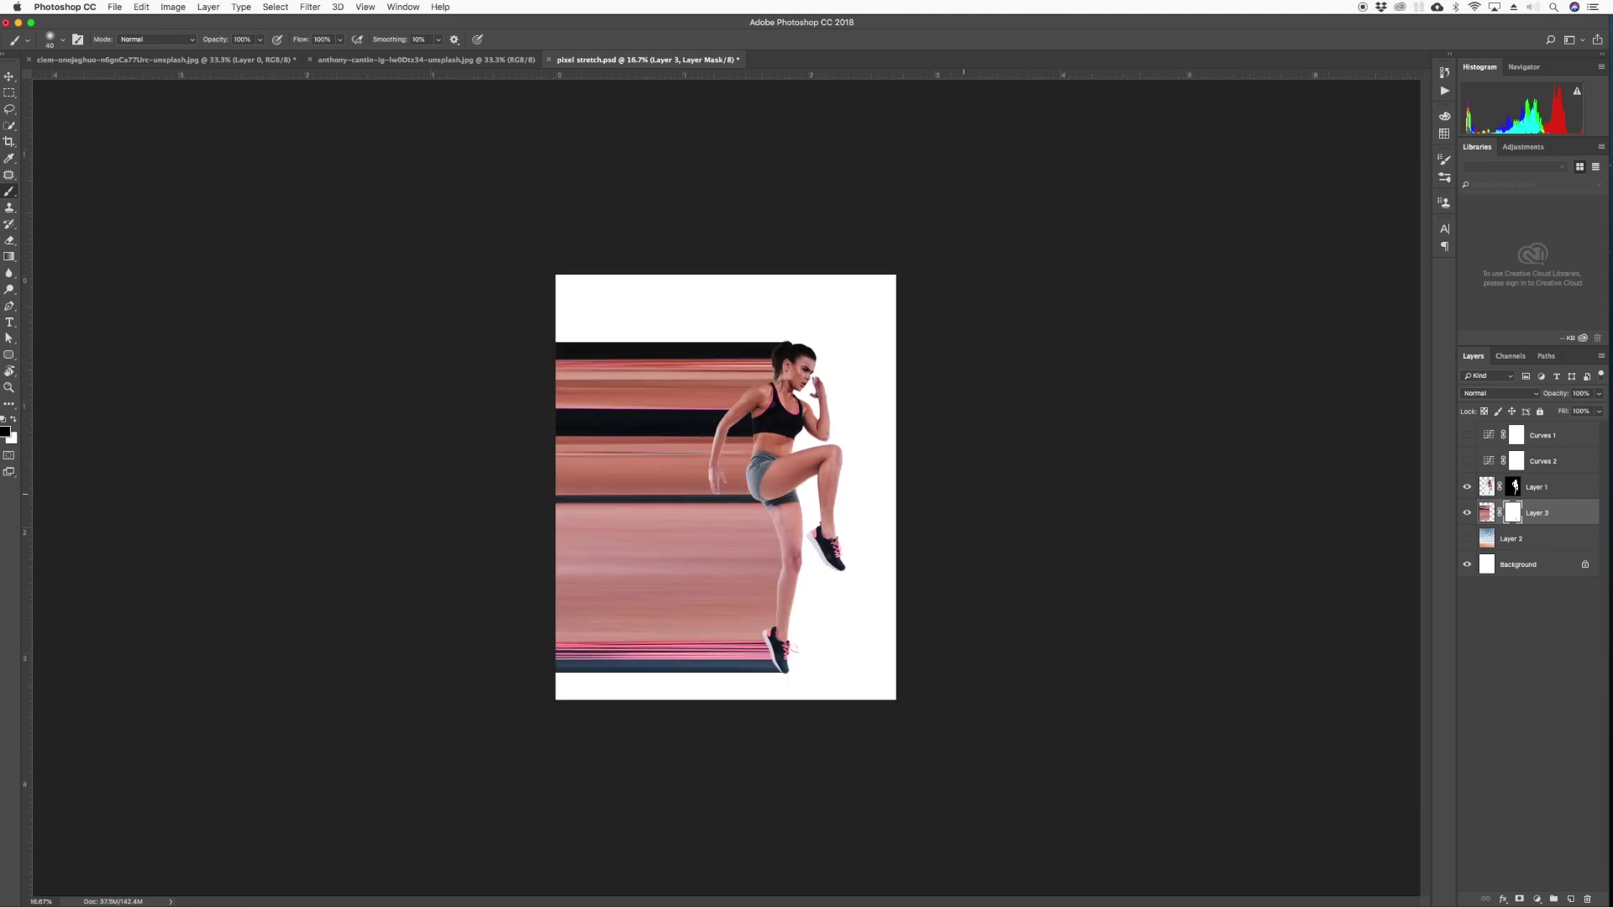
key("super+plus")
key("super+plus")
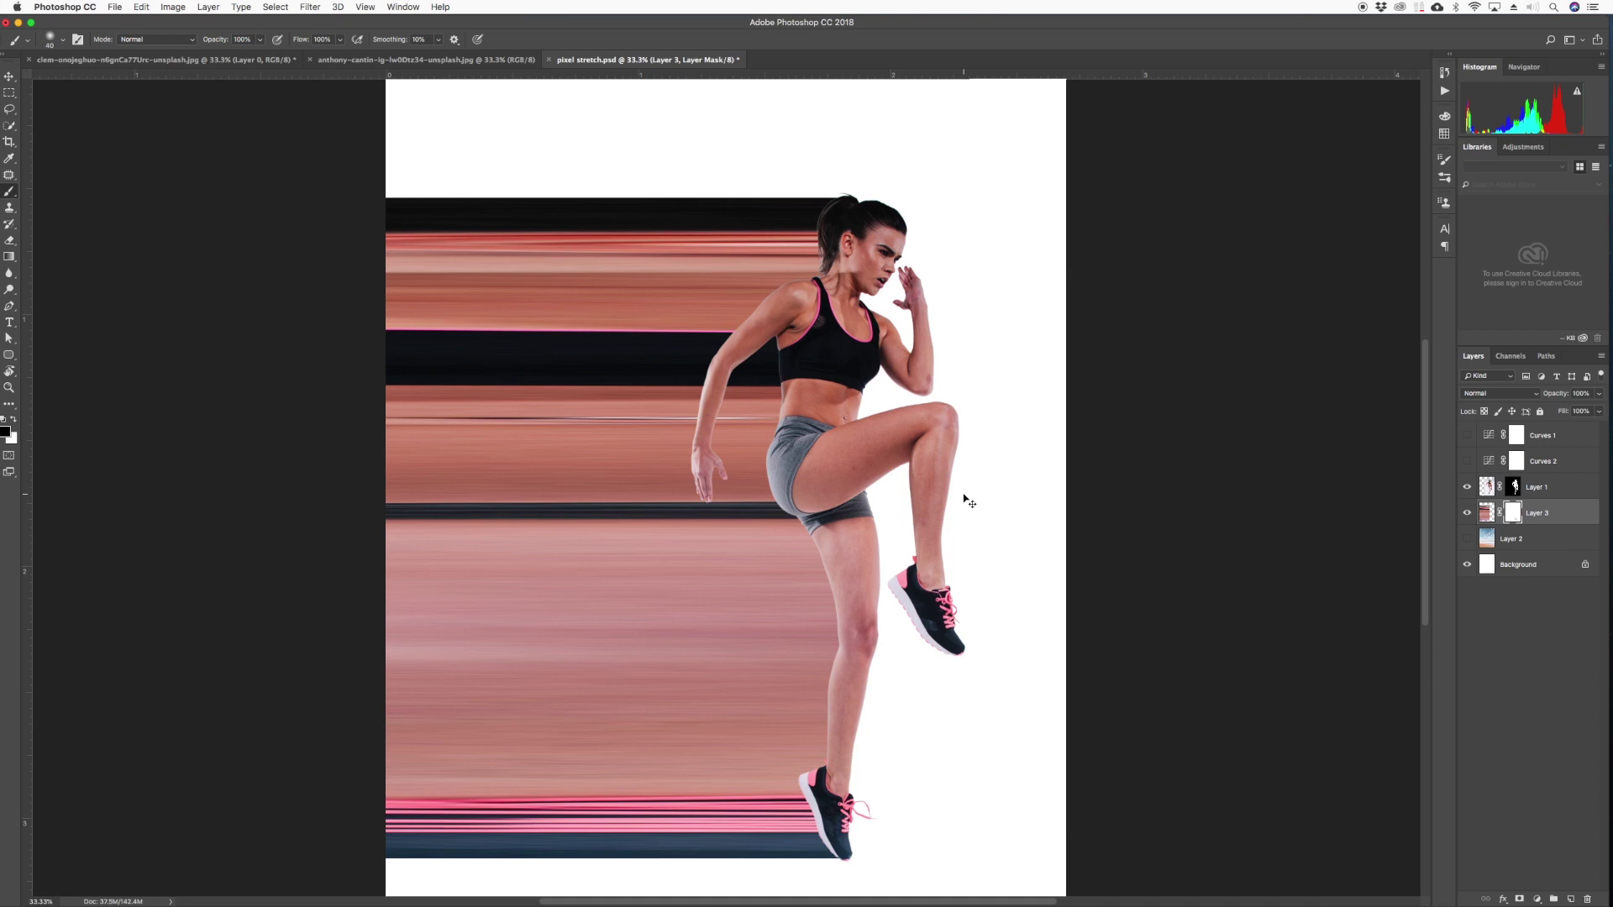
key("super+minus")
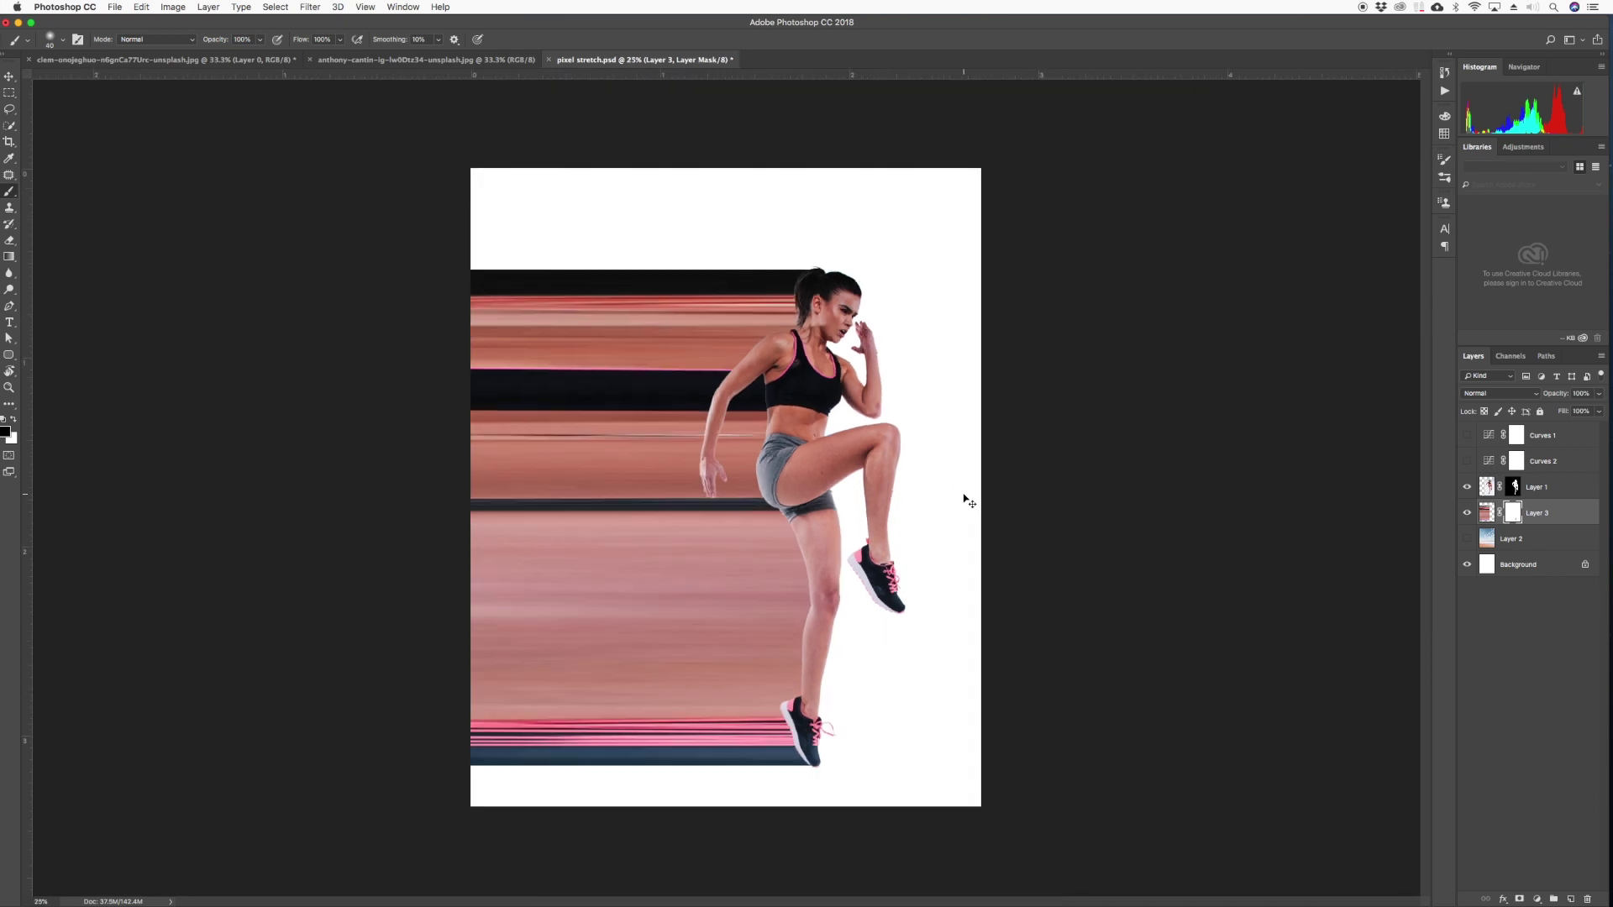
left_click(10, 76)
key("super+plus")
key("super+plus")
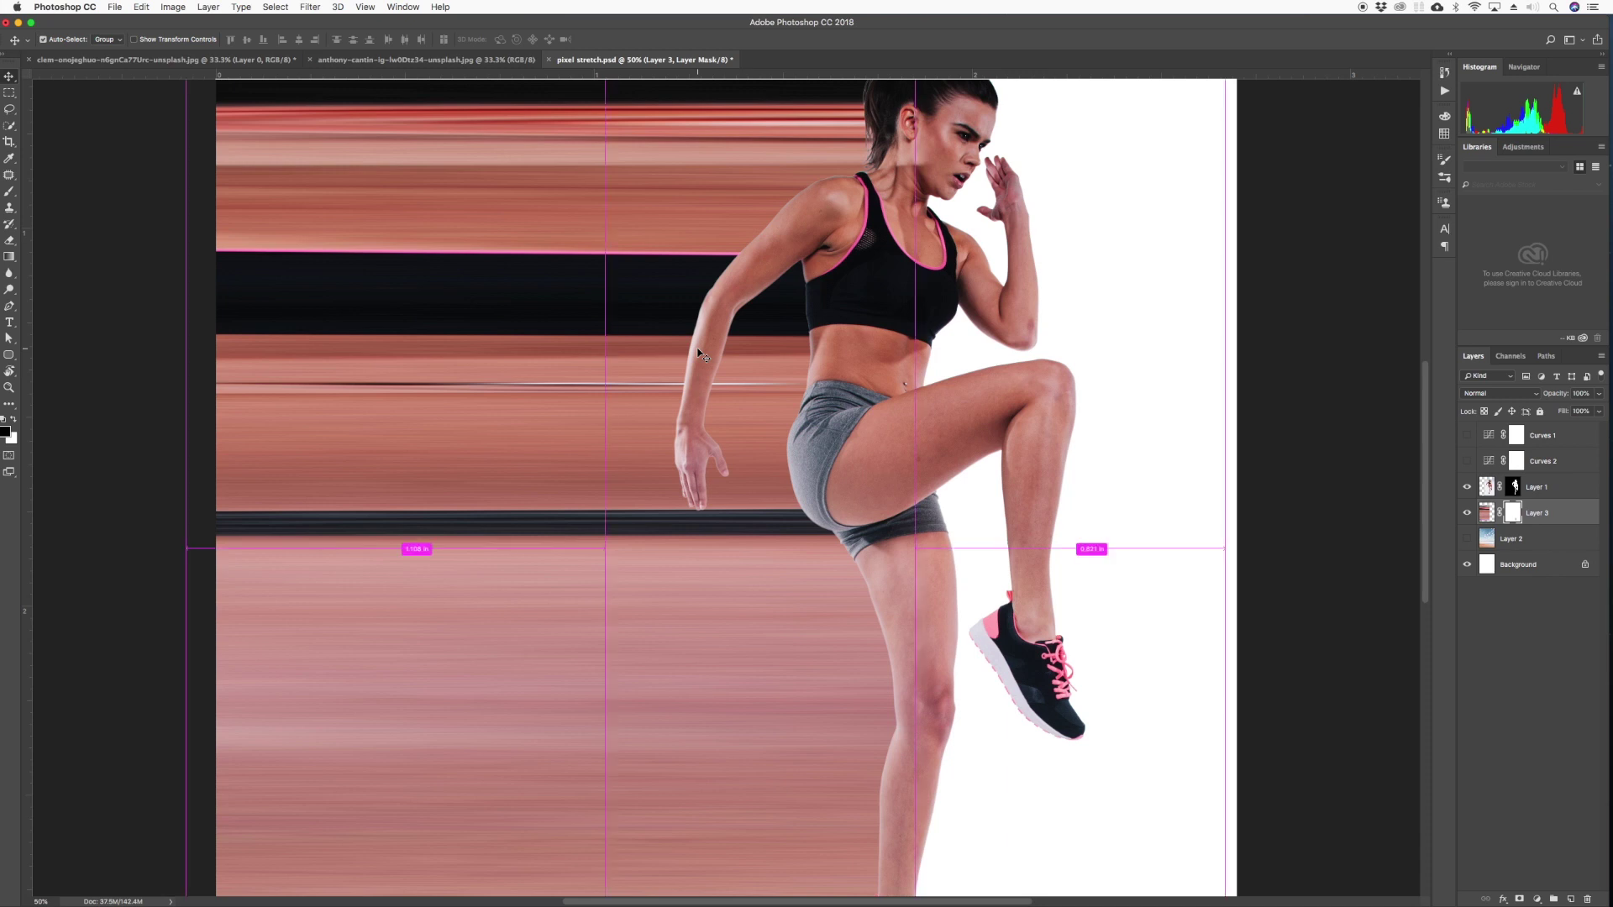
key("super+plus")
key("super+plus")
scroll(925, 293, "up", 10)
scroll(925, 293, "right", 5)
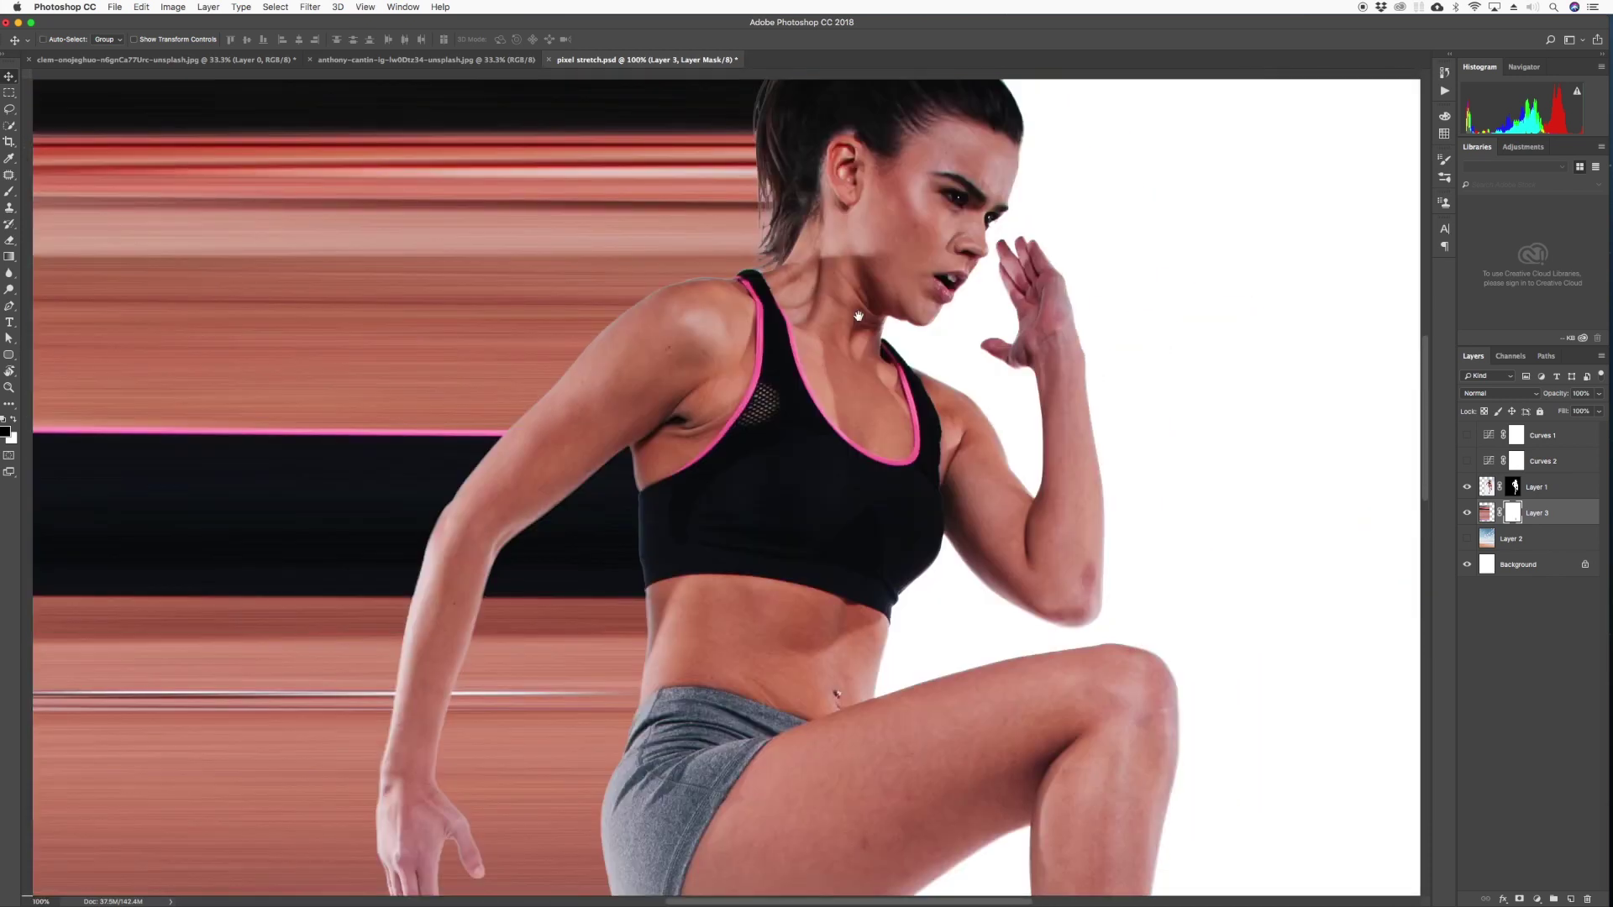
scroll(815, 317, "down", 1)
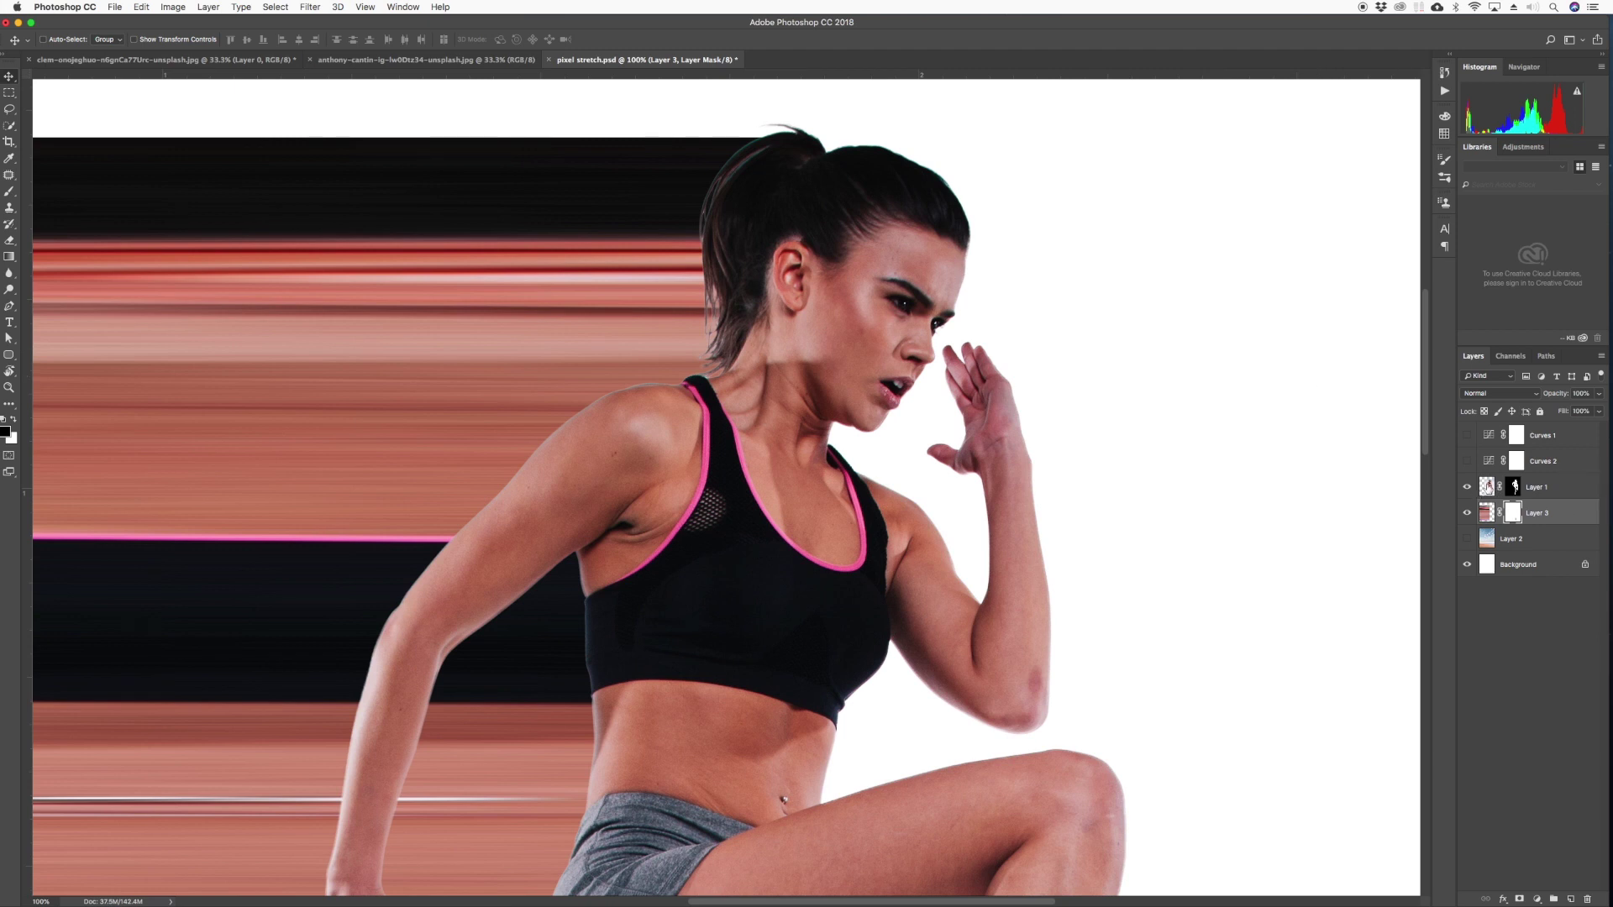
left_click(1486, 487)
left_click(1467, 487)
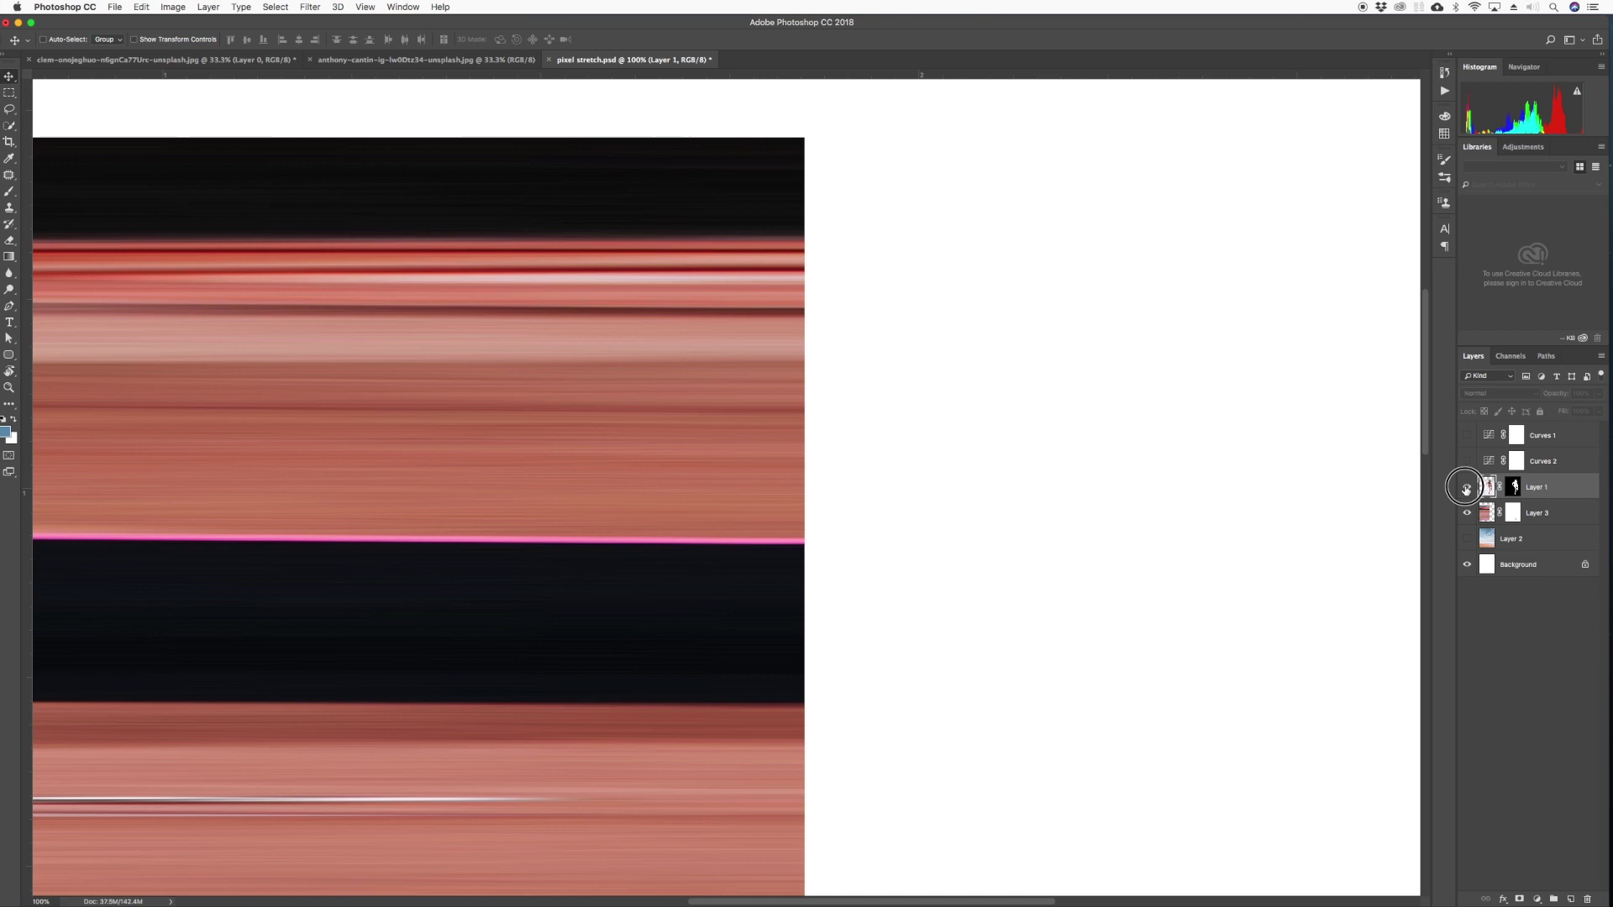
left_click(1467, 487)
Create a new empty Layer 4 above Layer 3
left_click(1487, 513)
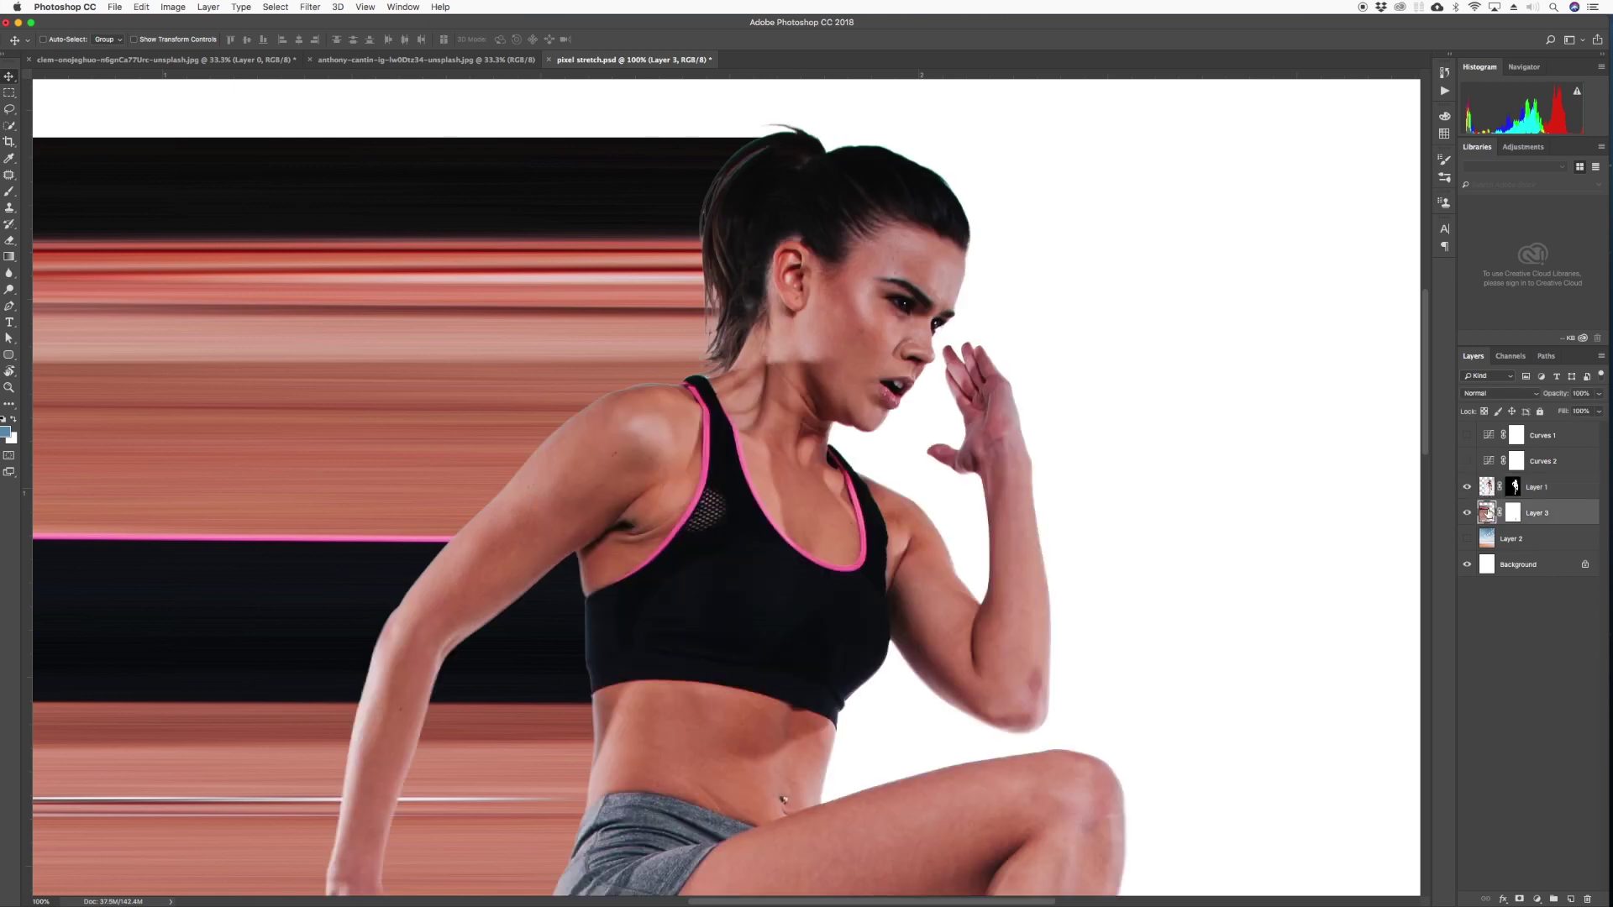
key("super+shift+n")
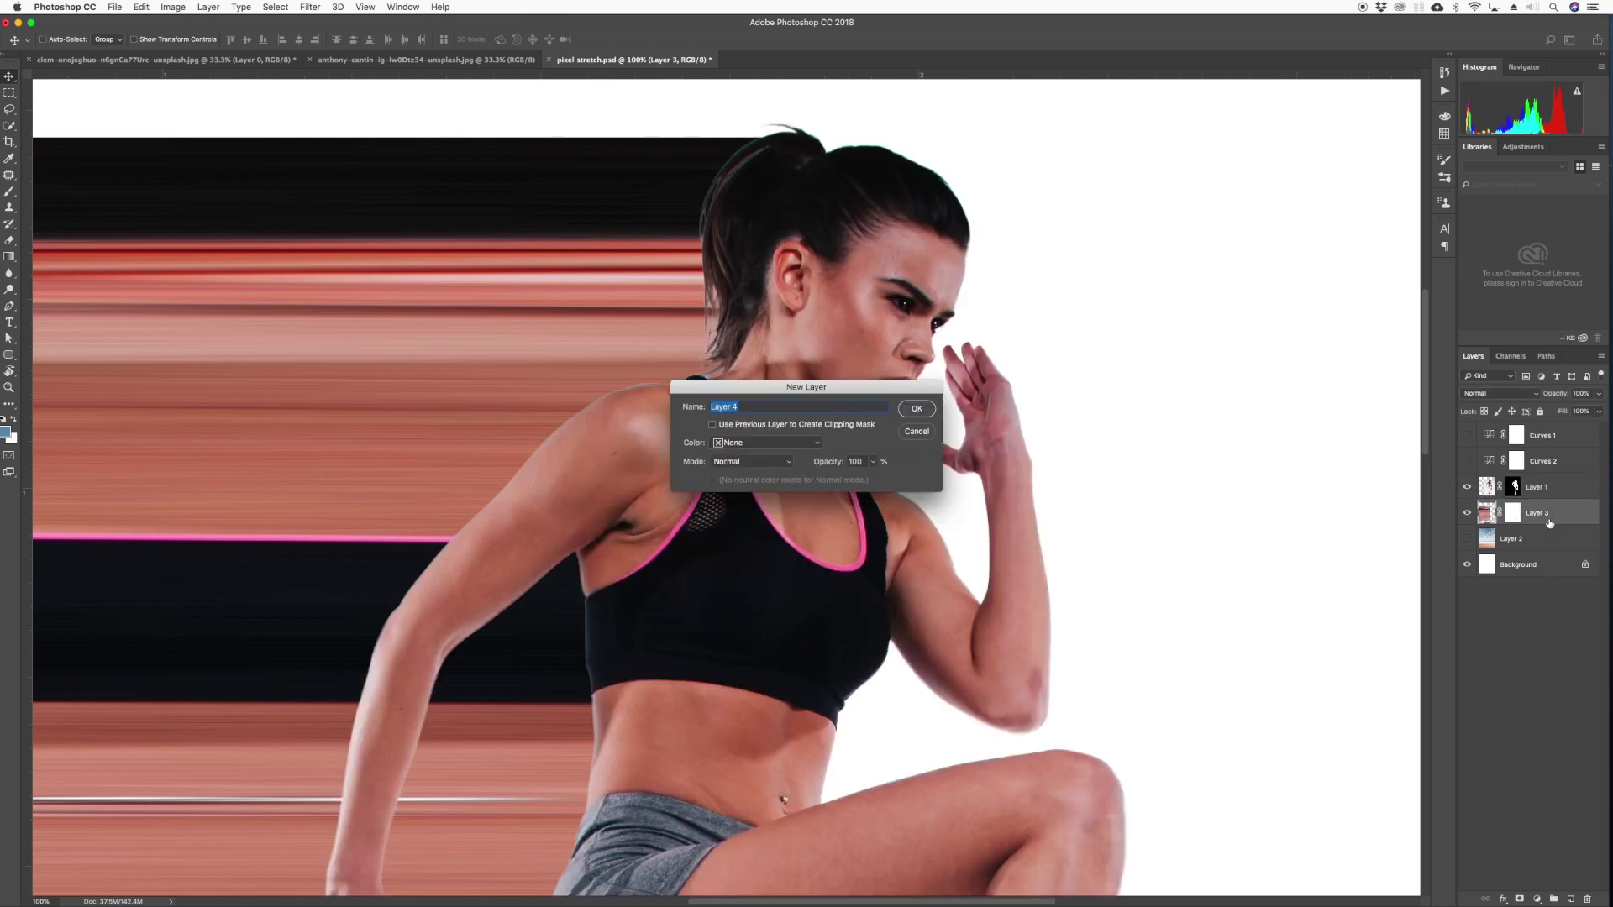
key("Return")
Set up a black brush at size 90, 66% flow and 49% opacity
key("b")
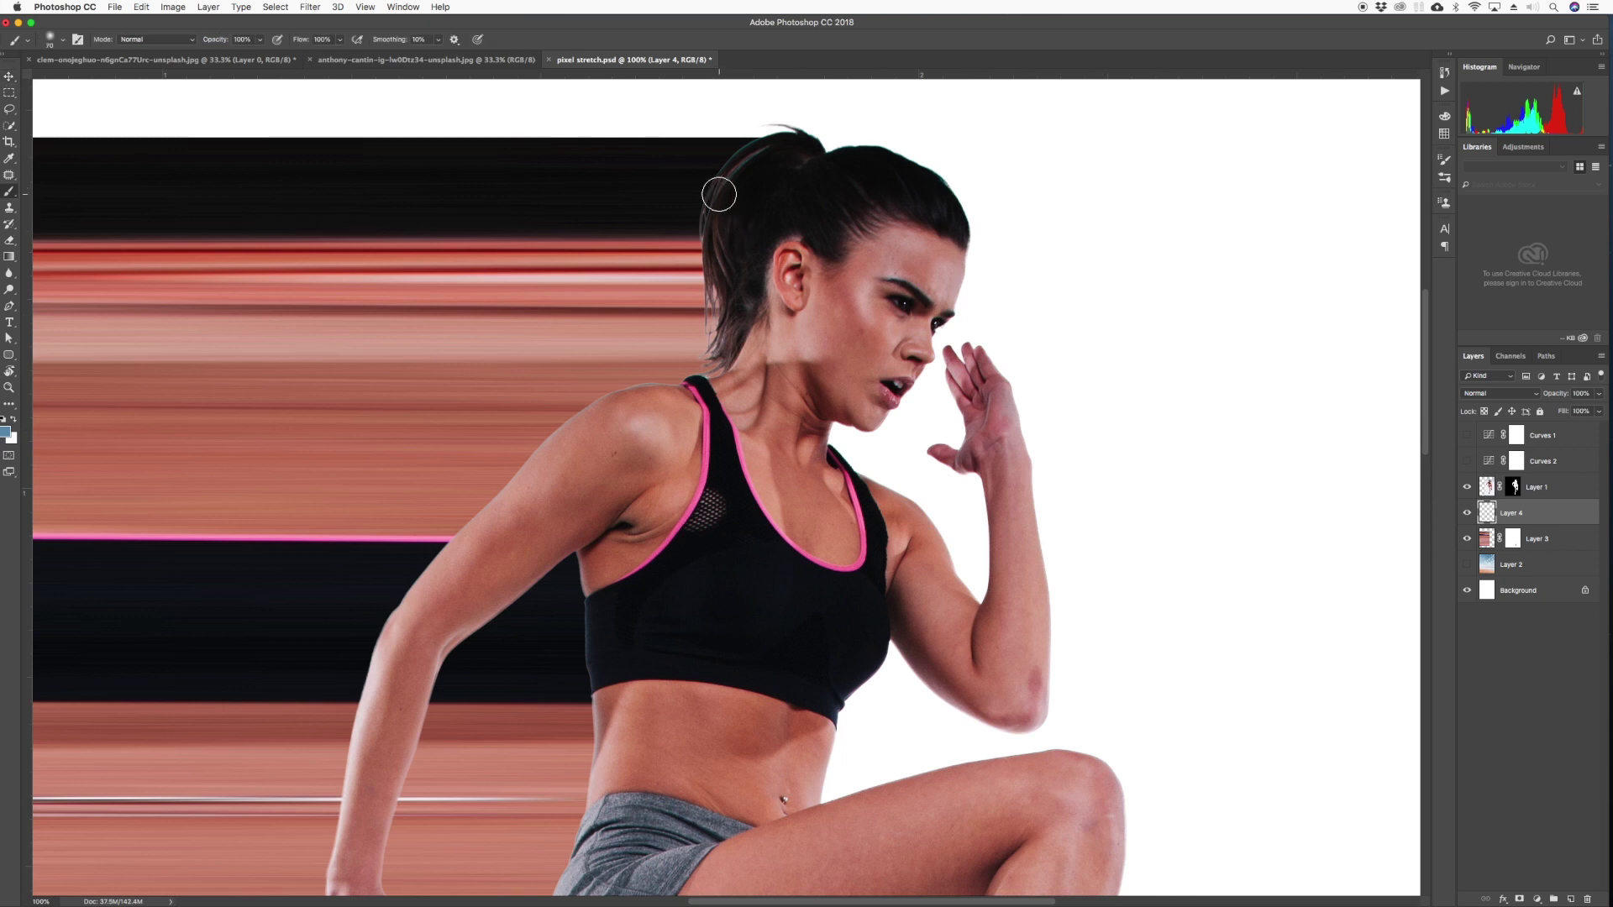
key("bracketright")
key("bracketright")
key("bracketright")
key("bracketright")
key("bracketright")
key("bracketright")
key("bracketright")
key("bracketright")
key("bracketleft")
key("bracketleft")
key("bracketleft")
left_click(340, 40)
left_click_drag(329, 54, 230, 54)
left_click(259, 41)
key("d")
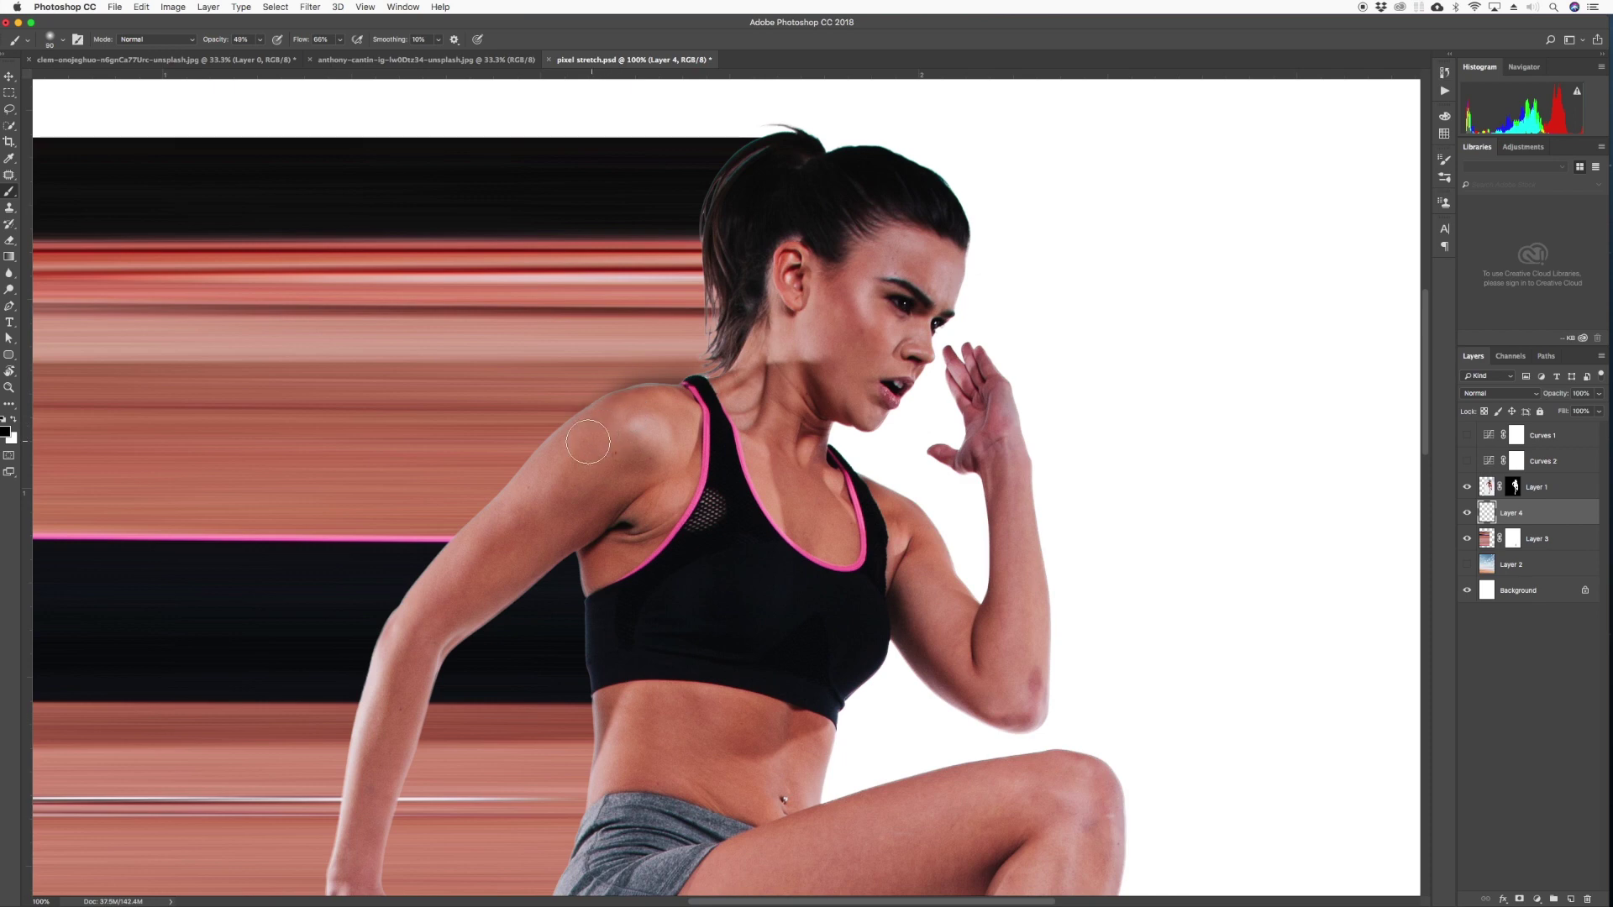
Paint a test shading stroke beside the shoulder, then undo it
left_click_drag(538, 449, 528, 497)
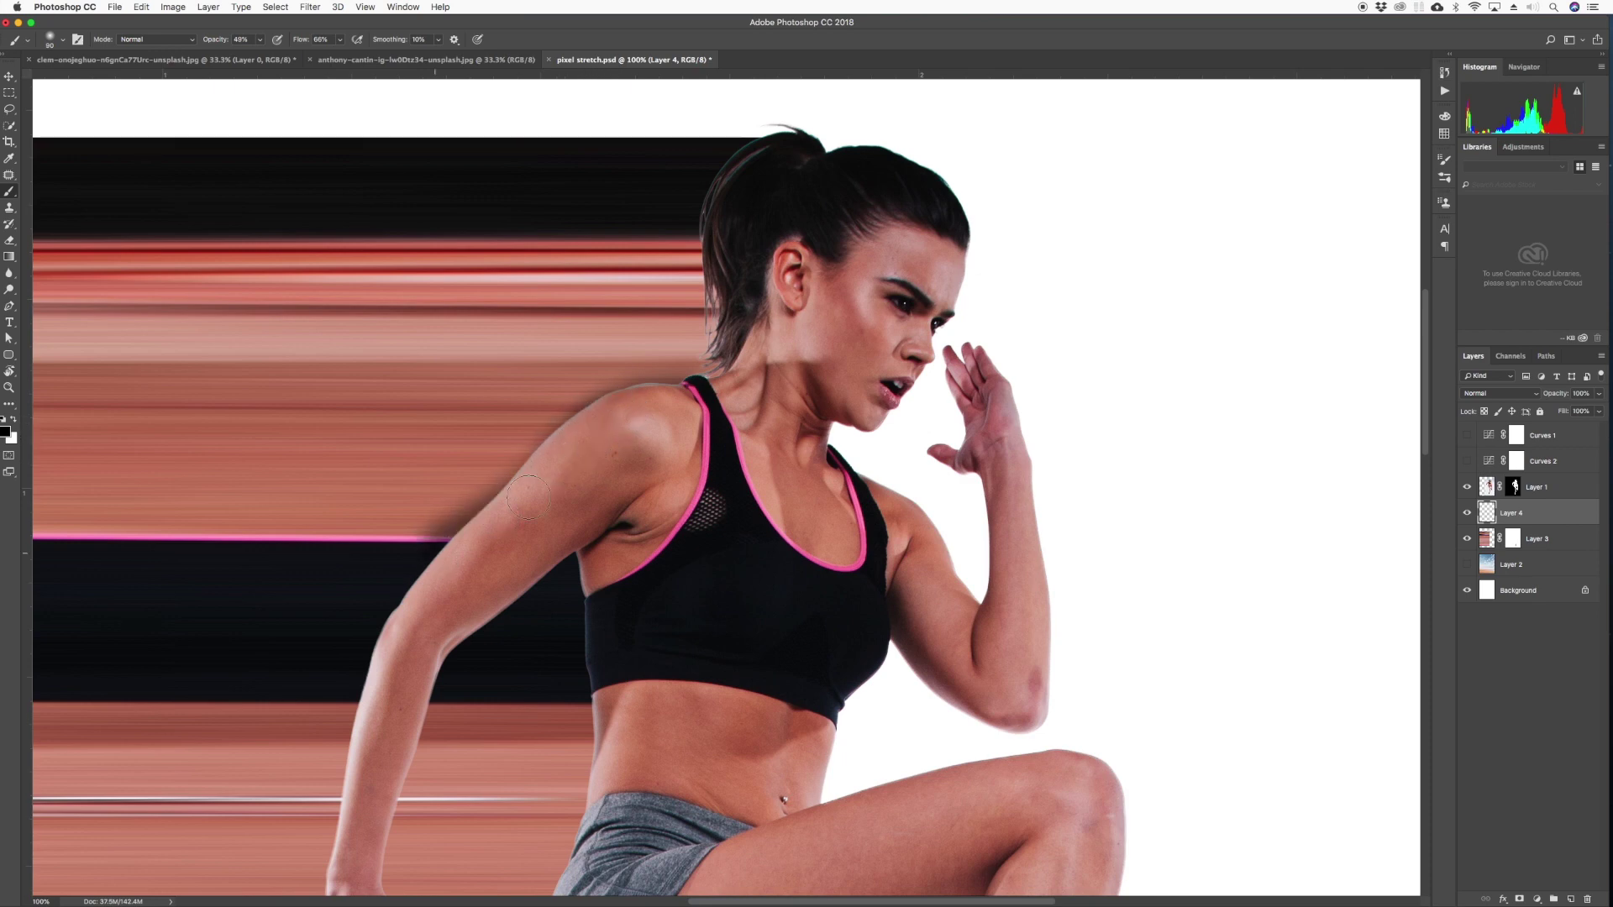
key("super+z")
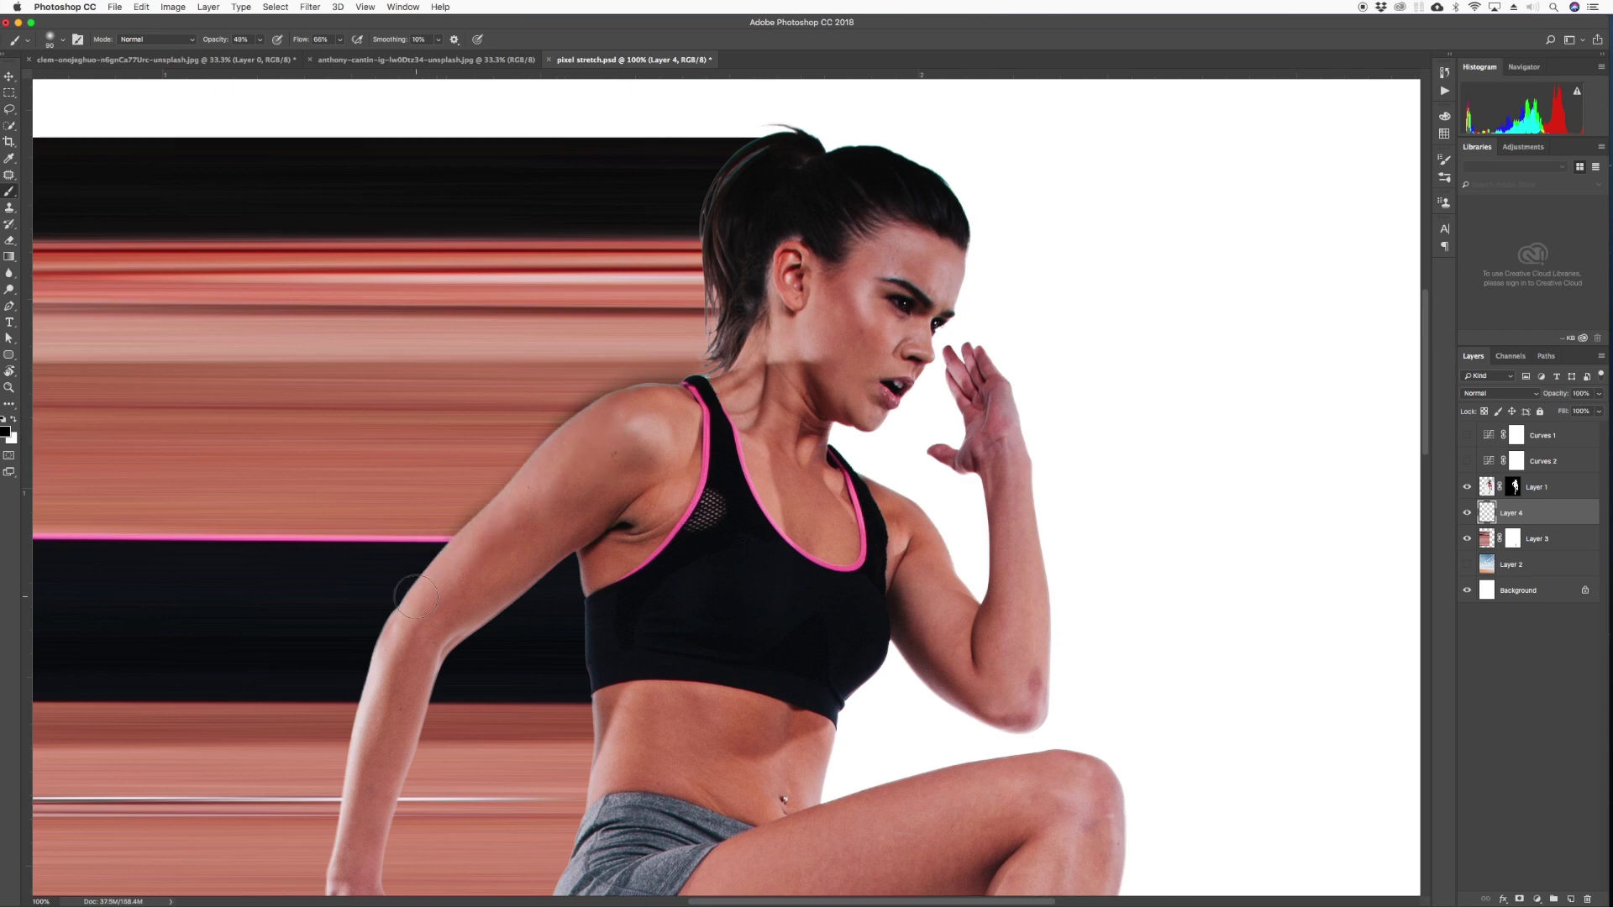
scroll(553, 420, "down", 5)
scroll(553, 420, "left", 2)
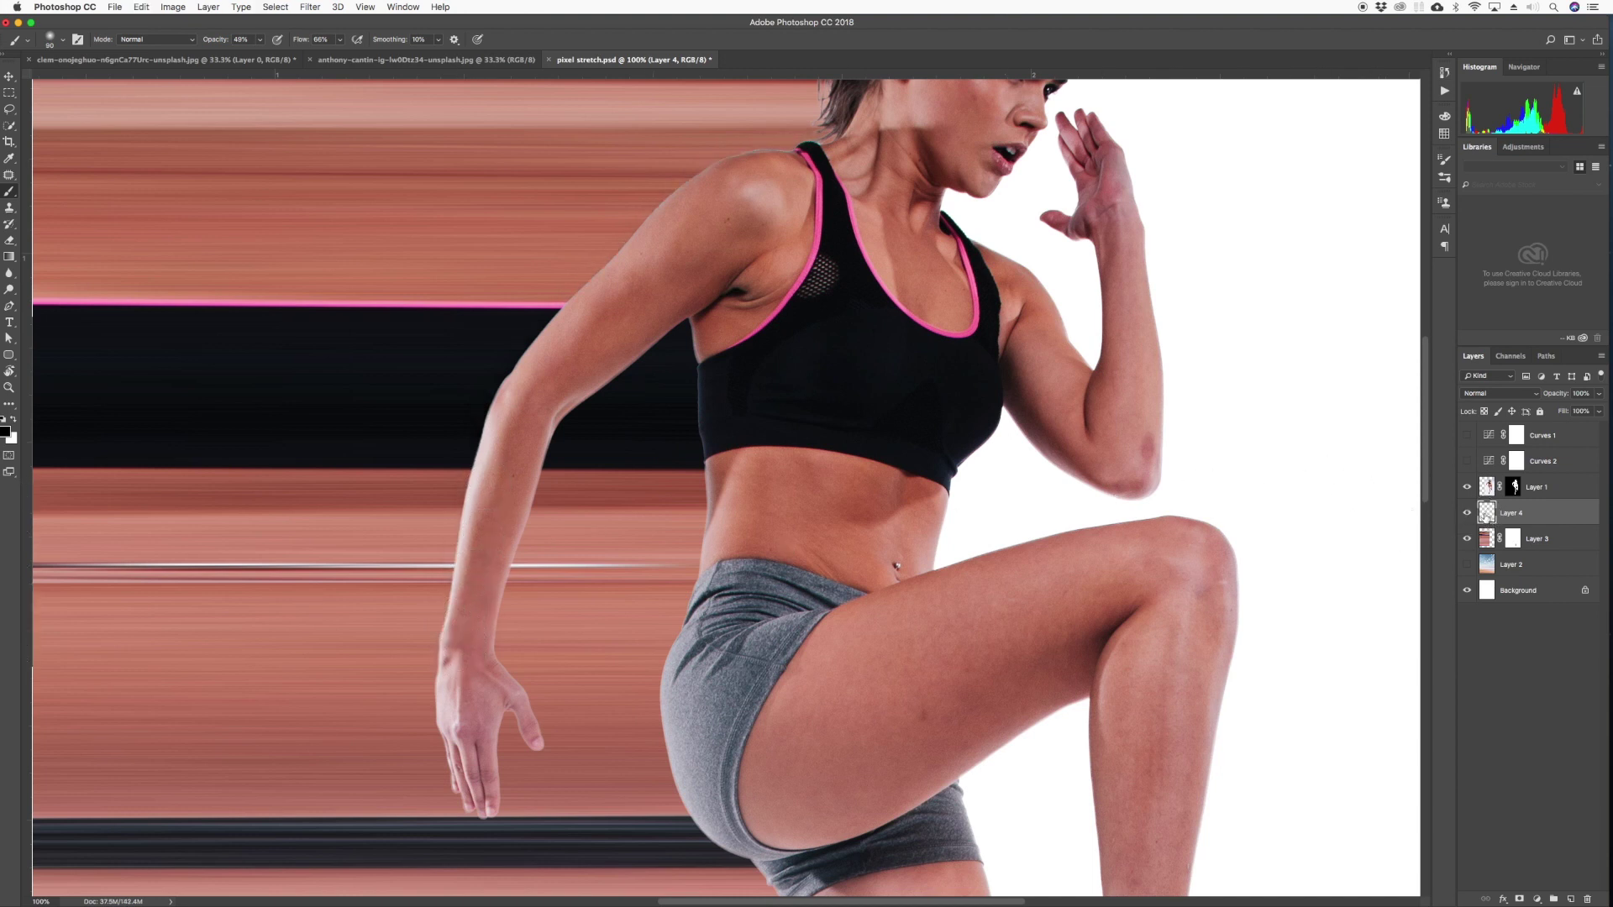
Give Layer 1 a Drop Shadow with size 62 px and 60% opacity
left_click(1487, 486)
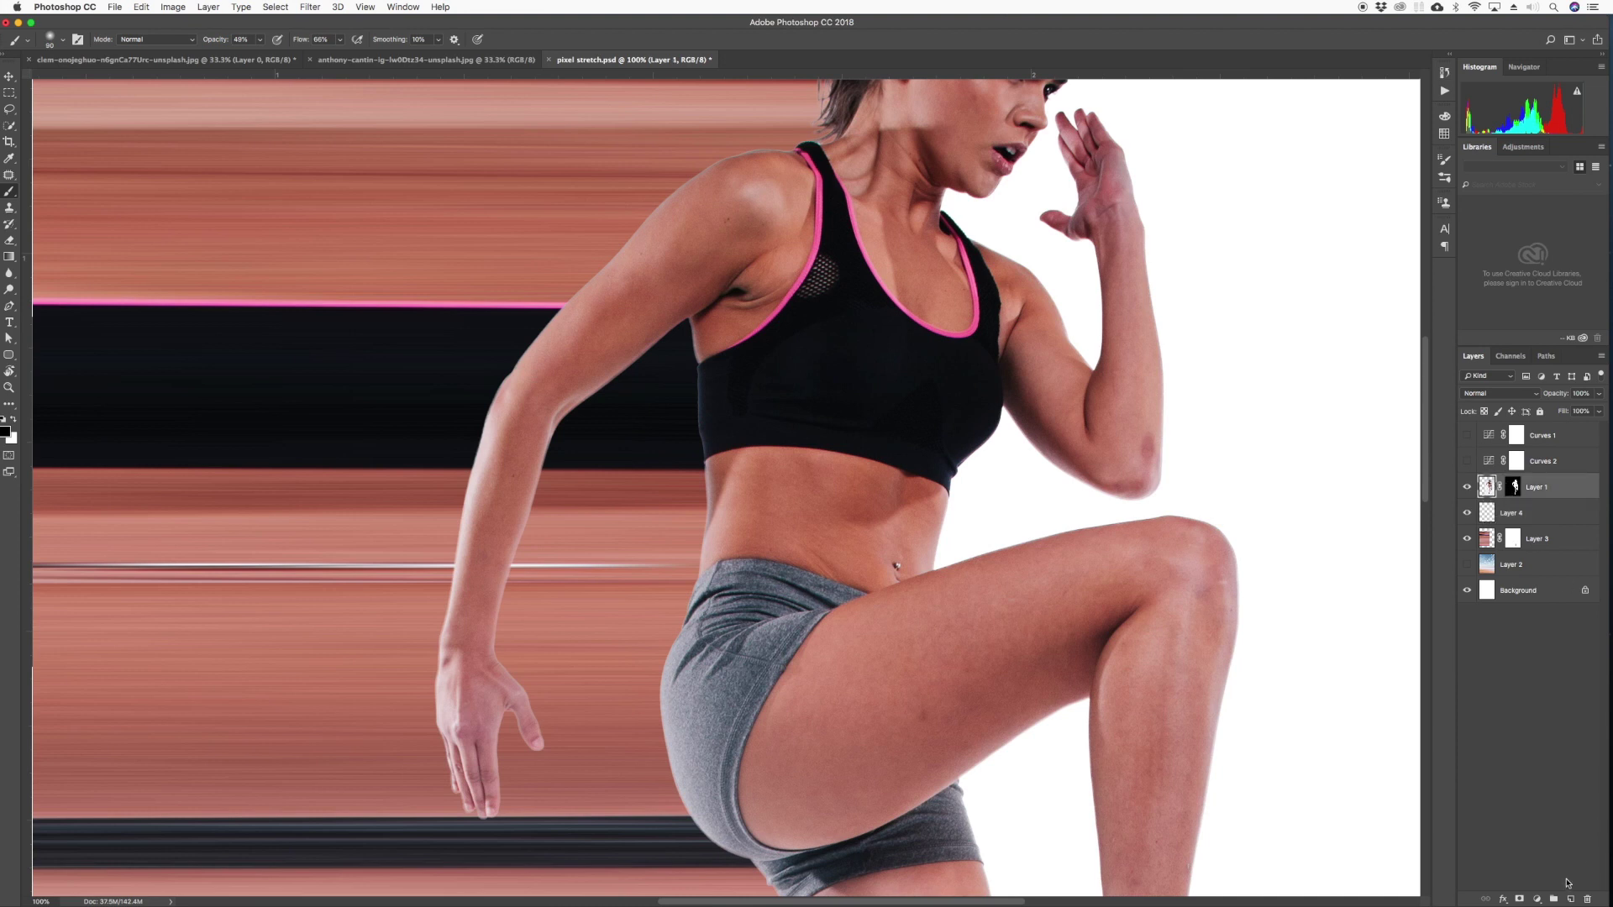
left_click(1506, 901)
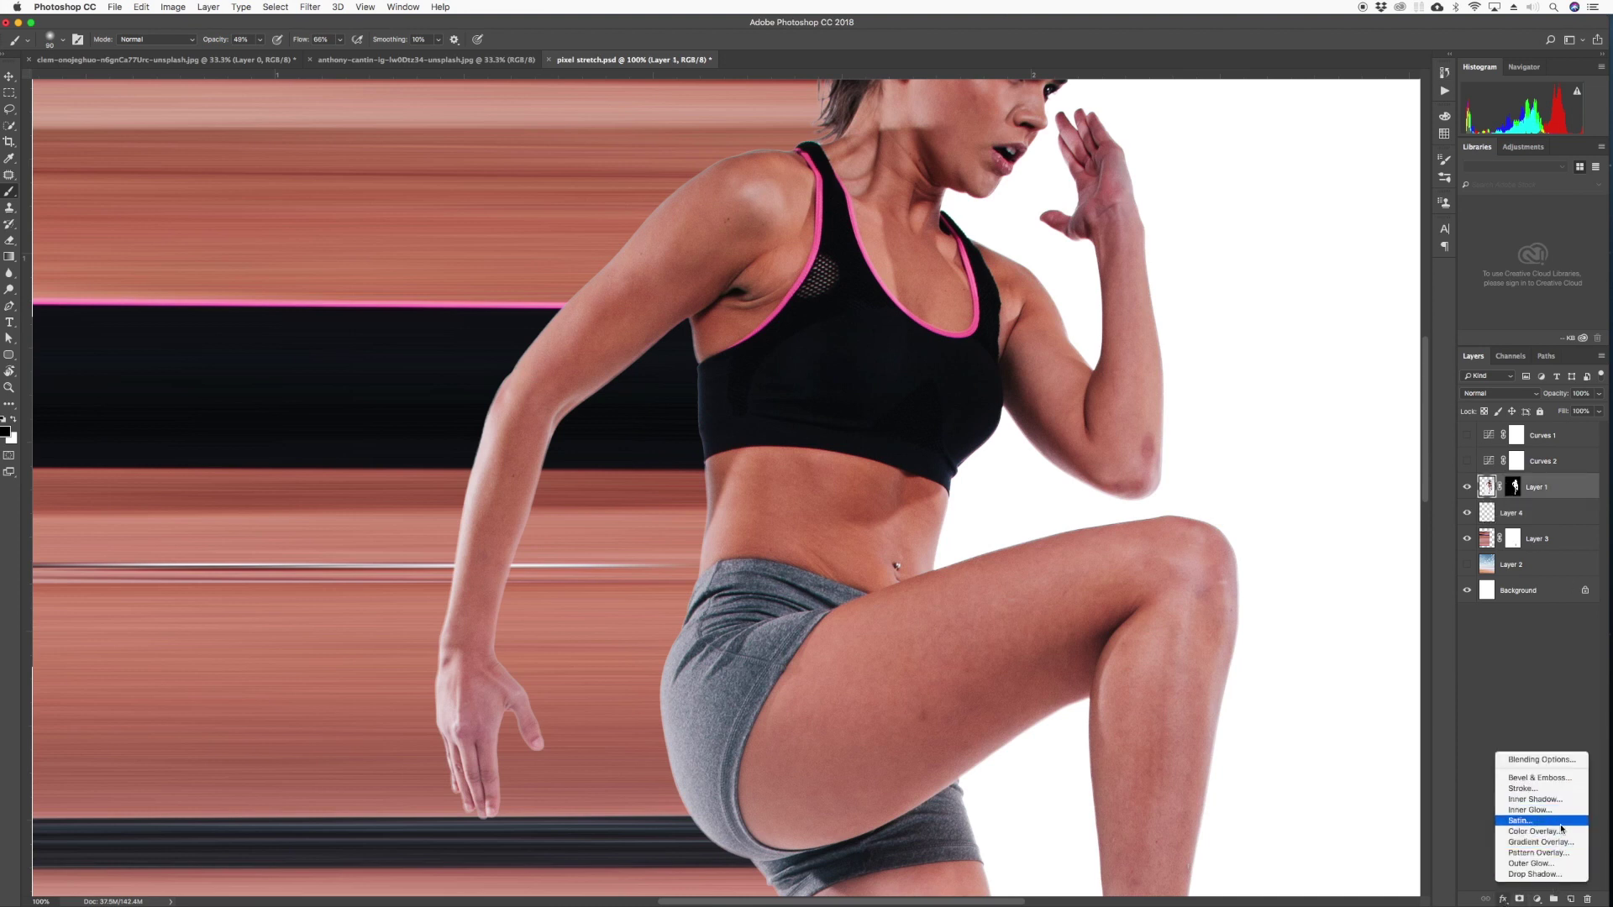
left_click(1544, 719)
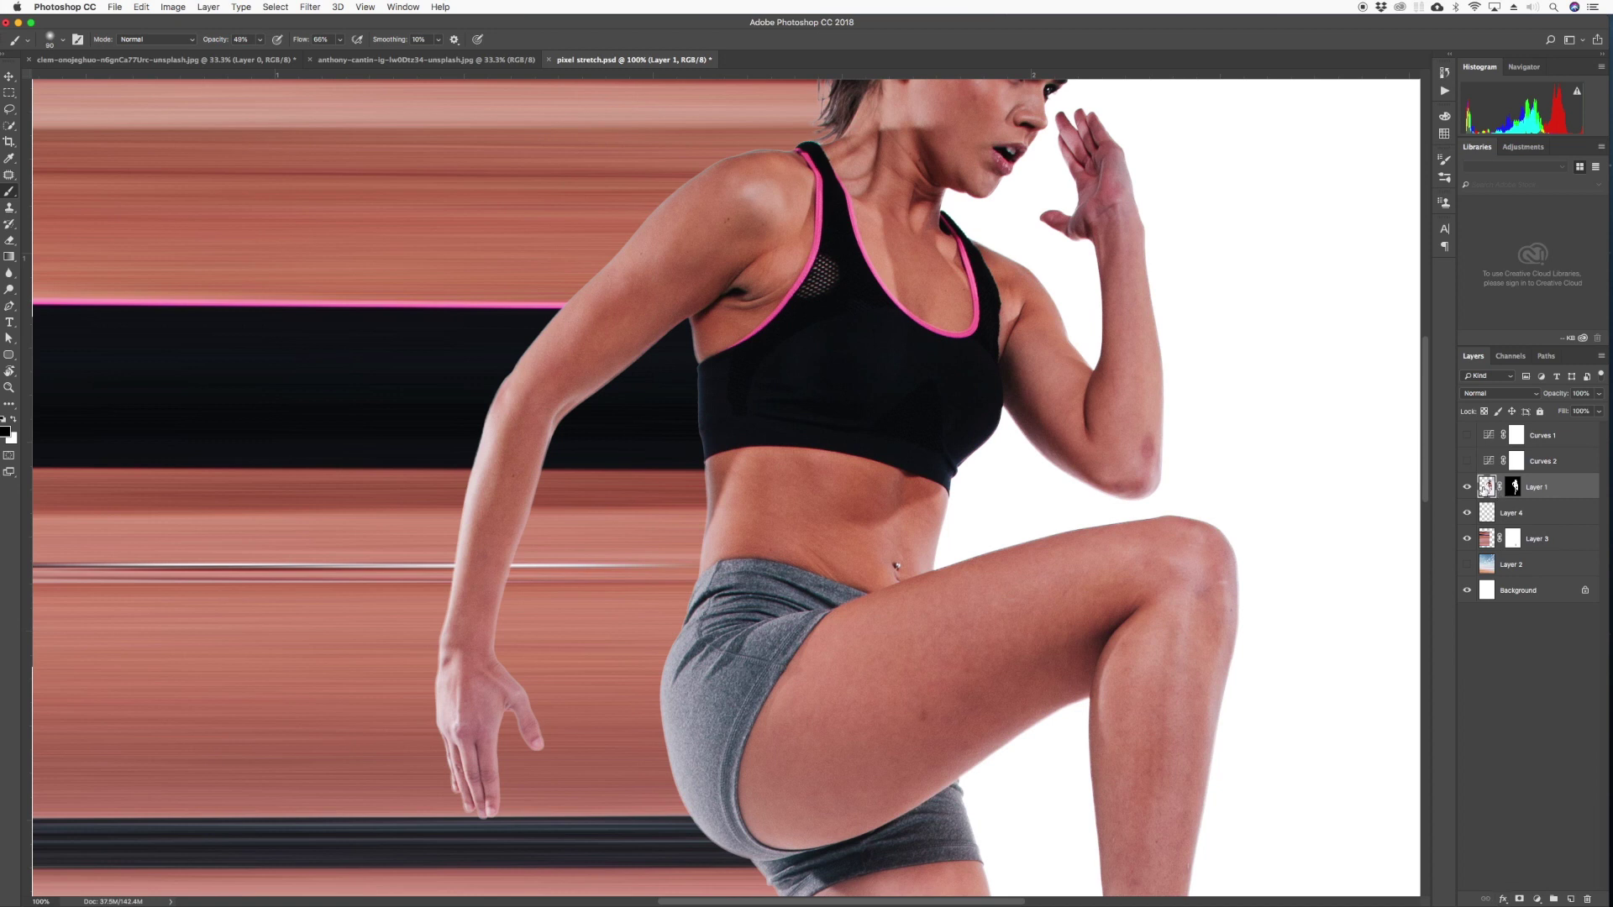
left_click(1504, 901)
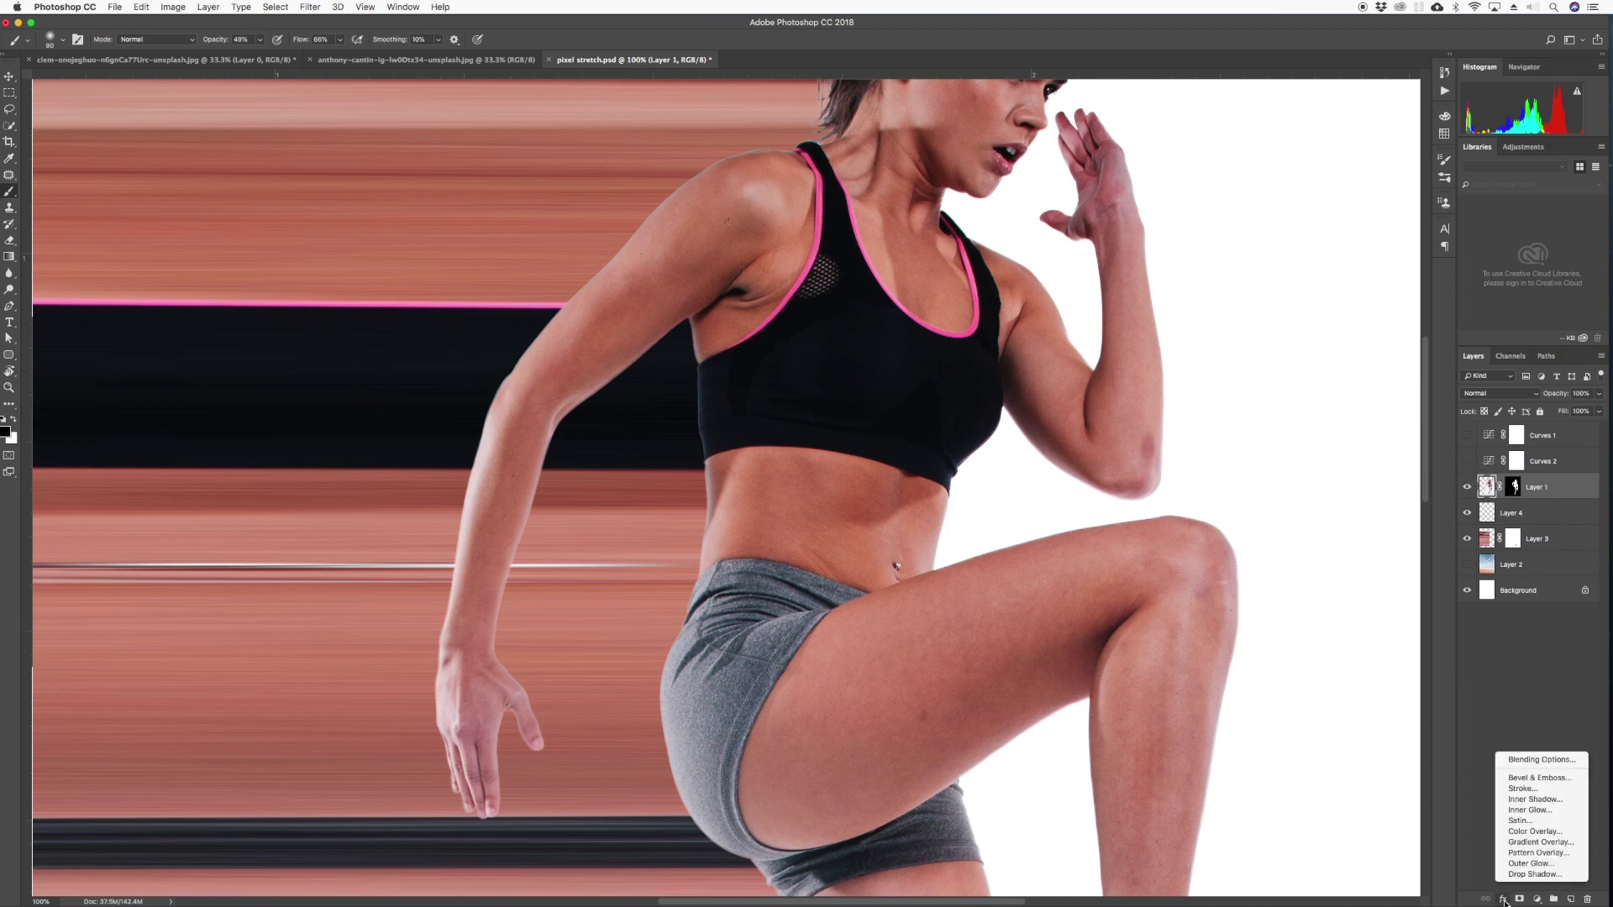
left_click(1447, 822)
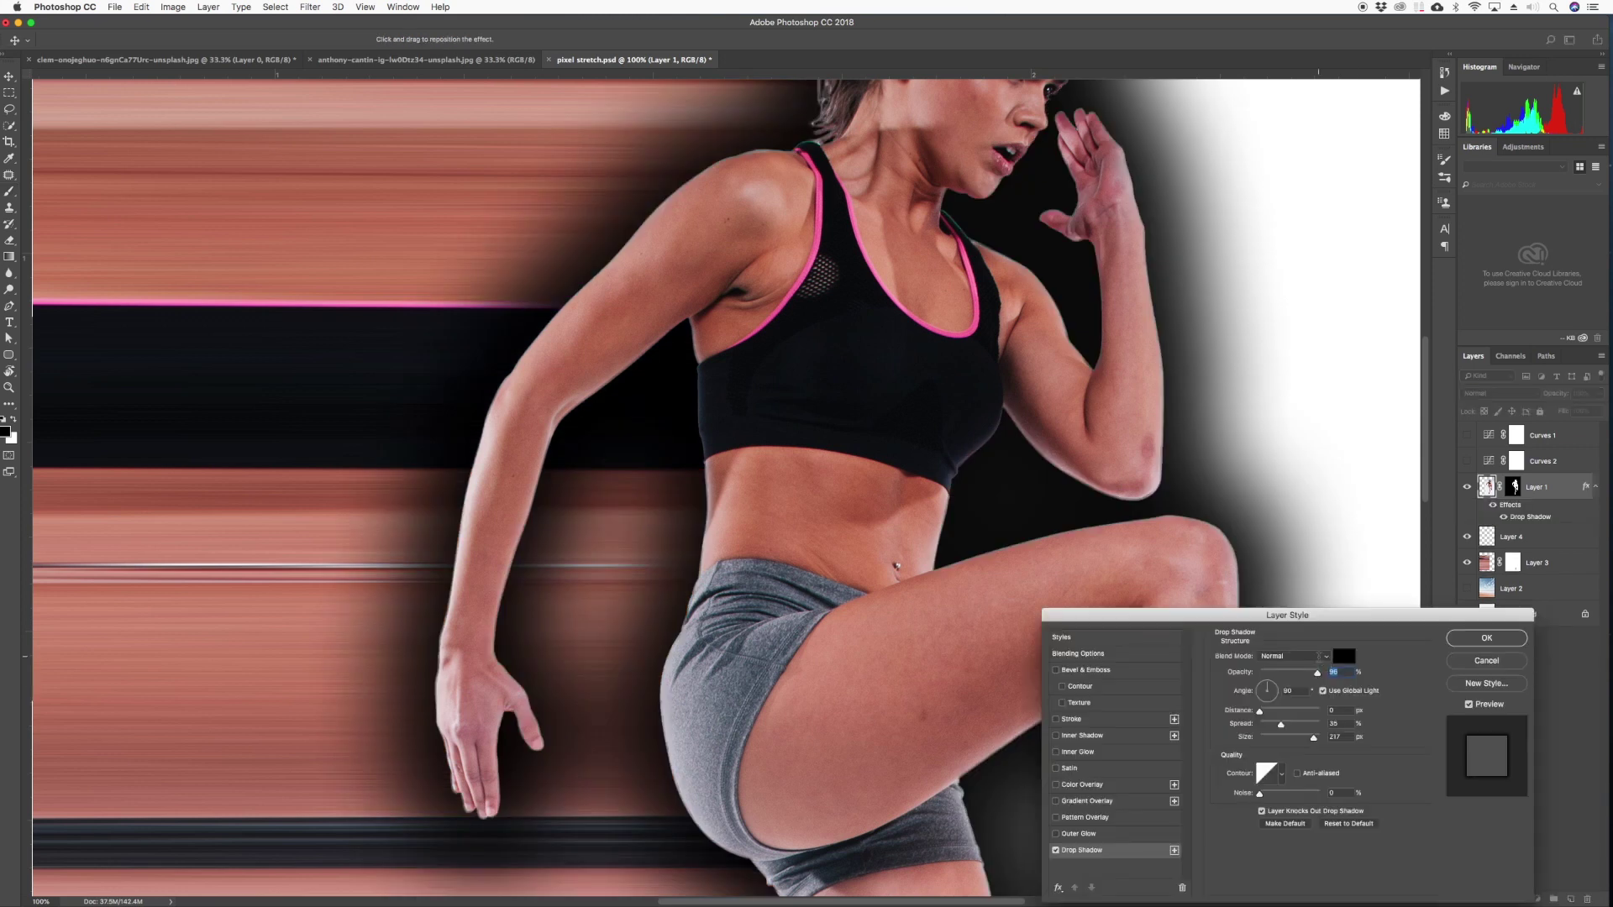
left_click_drag(1317, 623, 1047, 585)
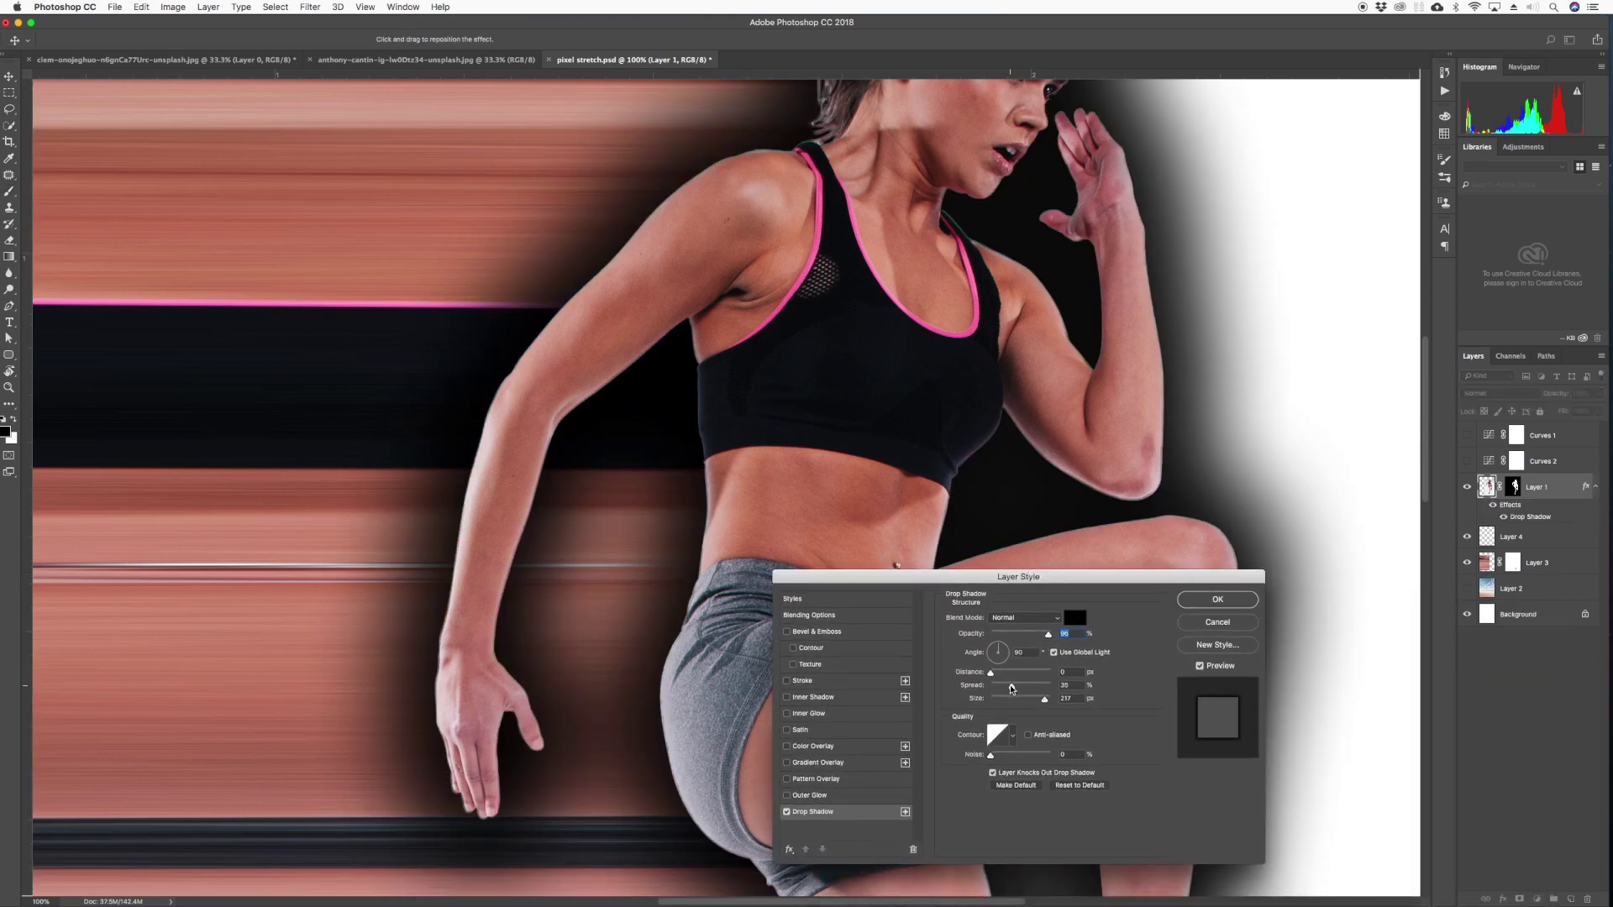
left_click_drag(1044, 701, 1001, 690)
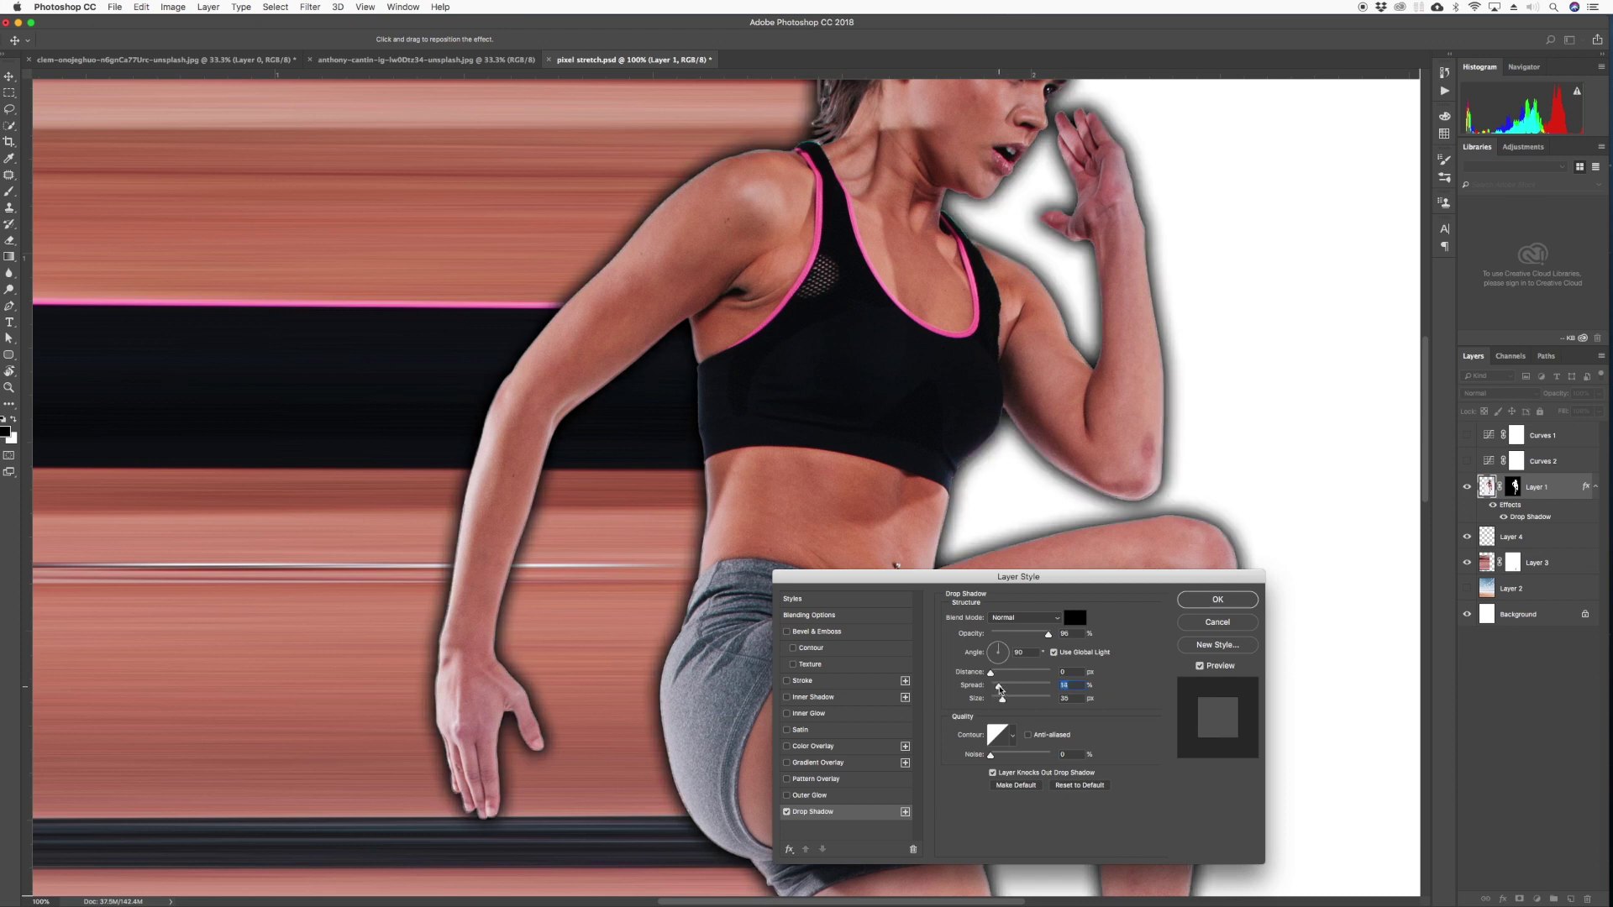
left_click_drag(1046, 637, 1016, 637)
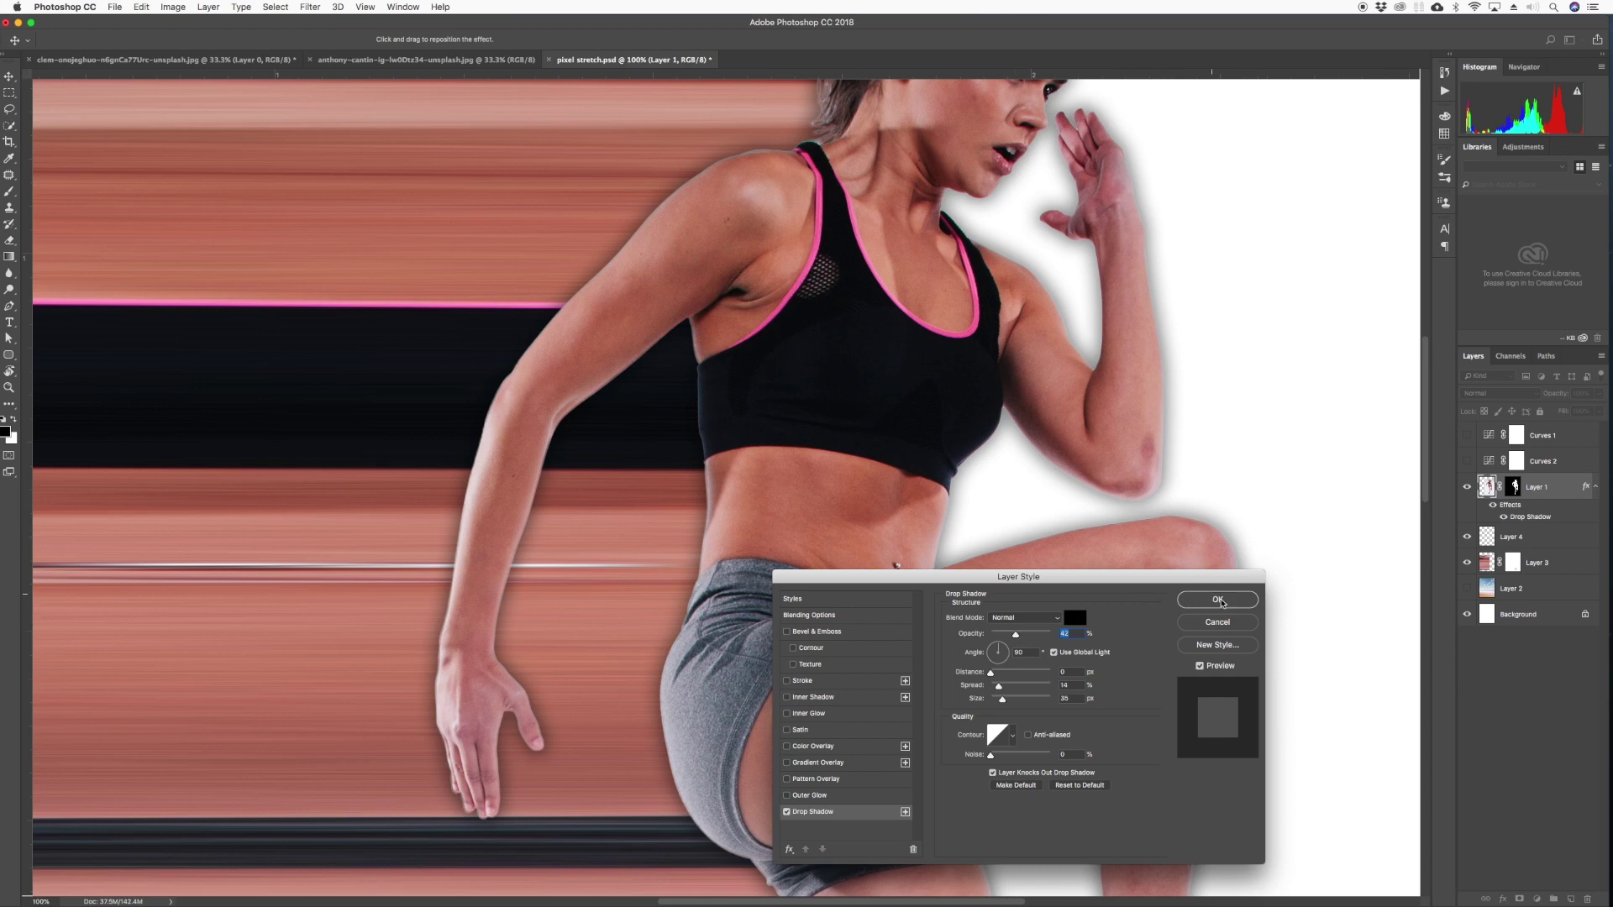
left_click(1218, 600)
Zoom out to 33.3% and toggle the athlete and her drop shadow to inspect the shadow
key("super+minus")
key("super+minus")
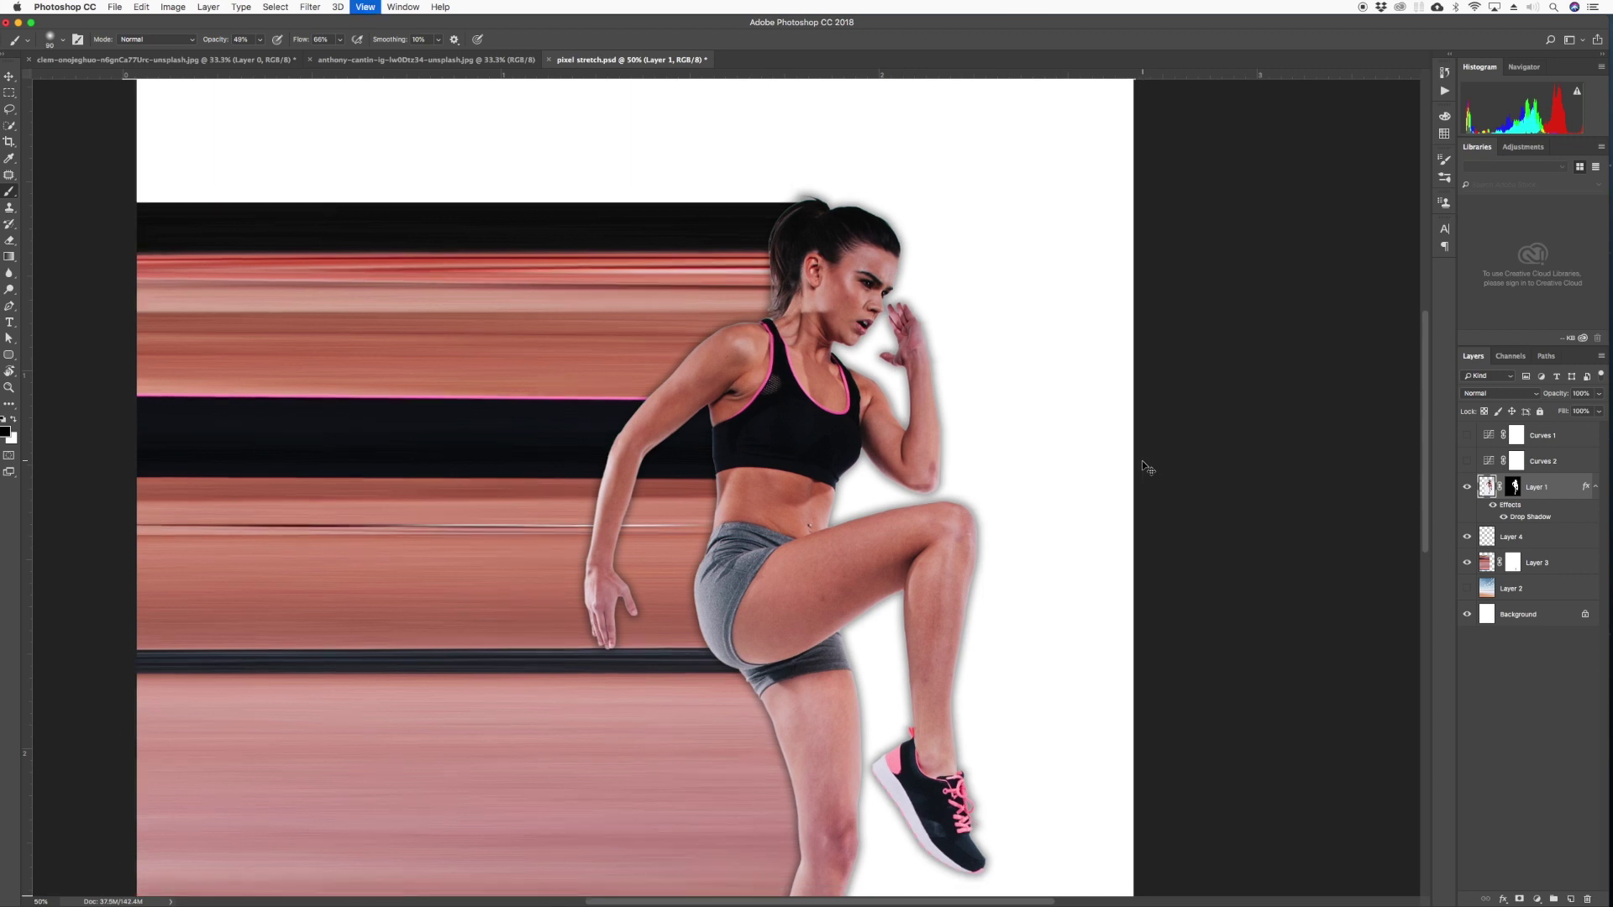
key("super+minus")
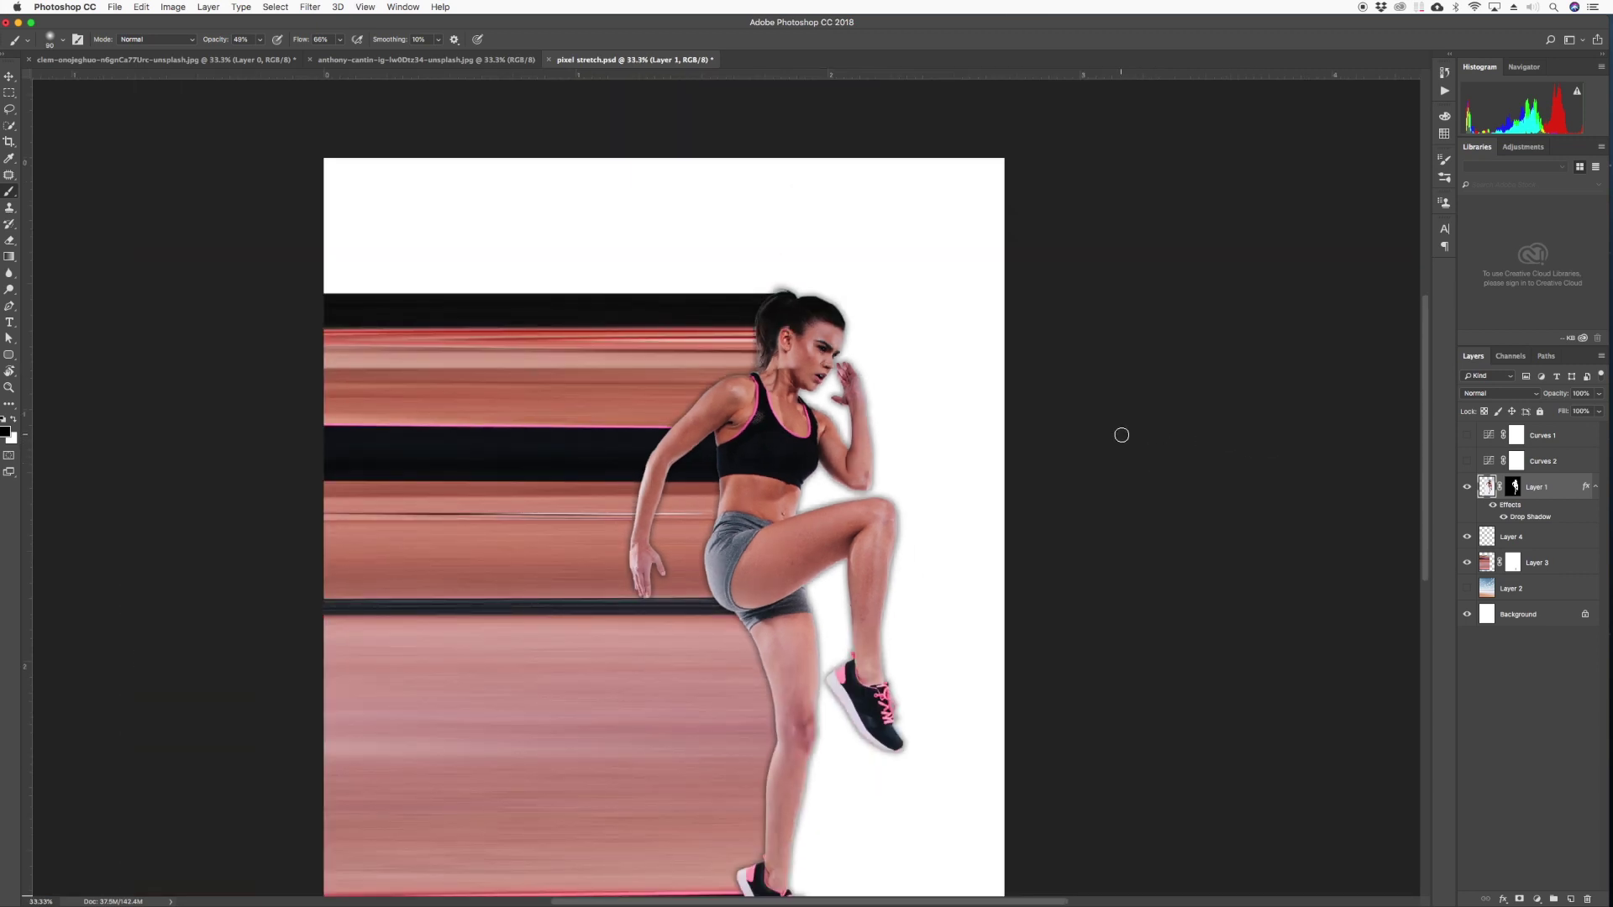
left_click(1468, 489)
left_click(1468, 488)
left_click(1493, 506)
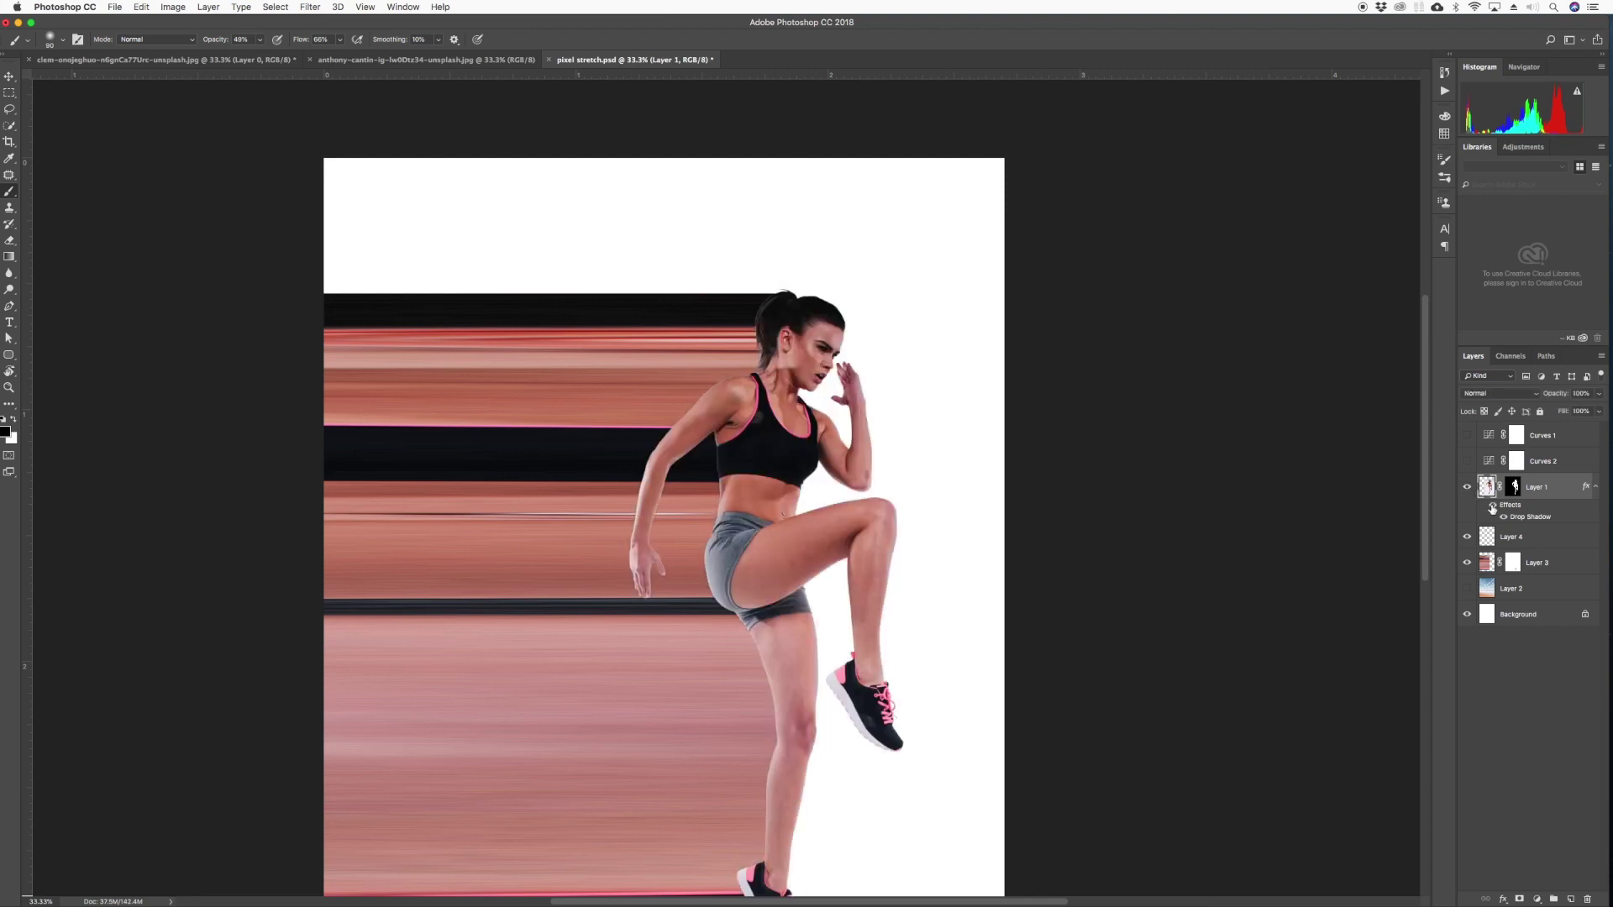
left_click(1493, 506)
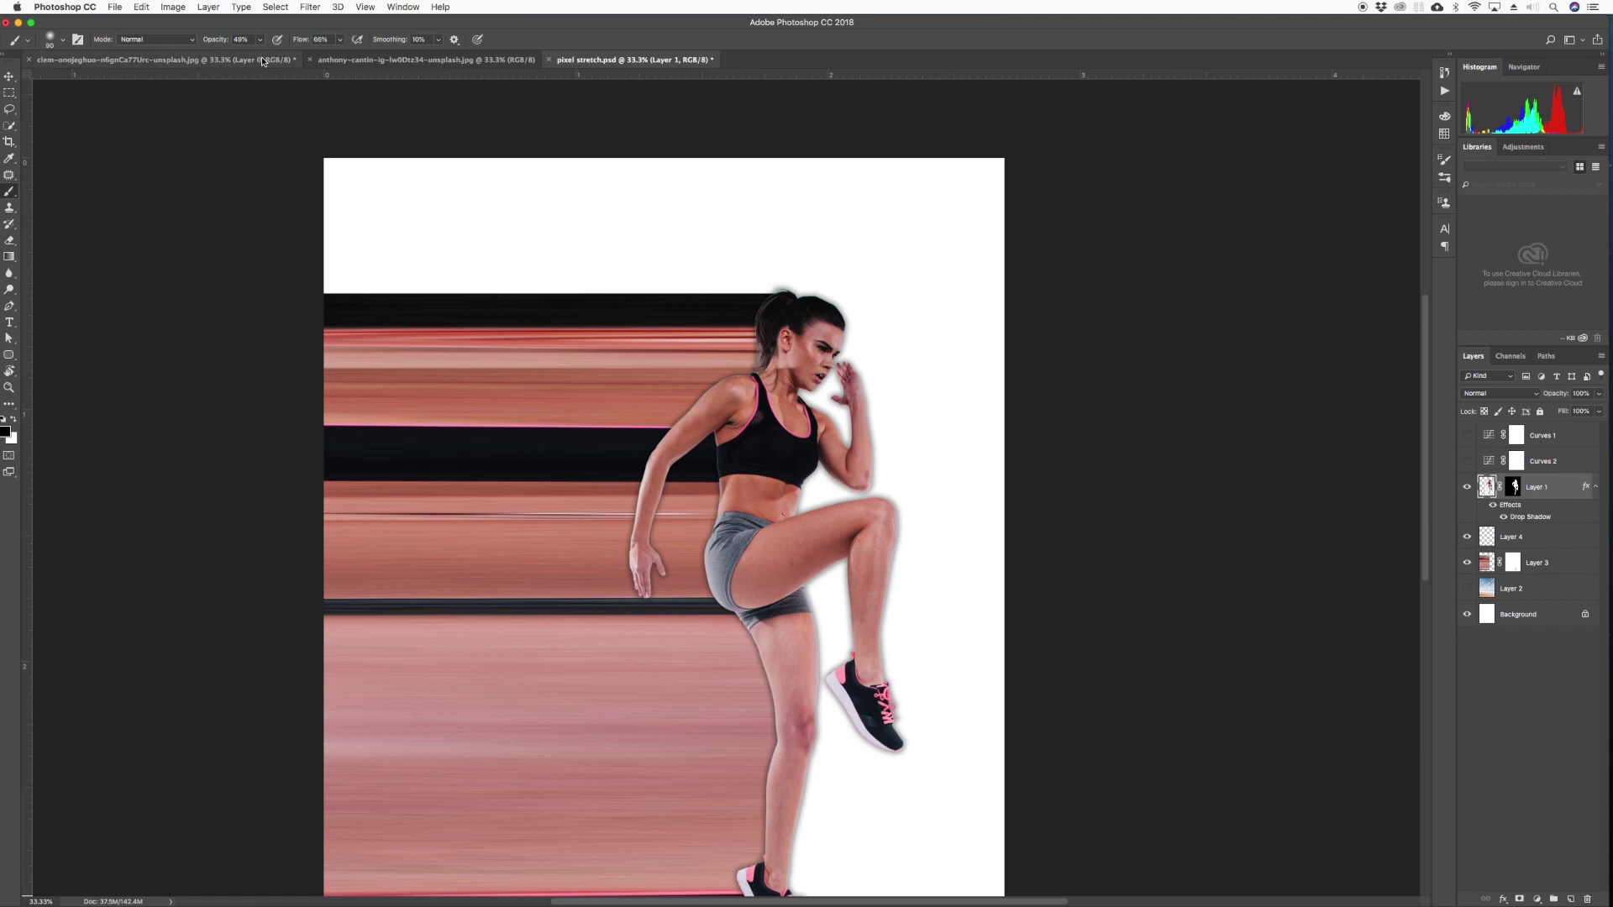
Split the athlete's drop shadow onto its own layer with Layer > Layer Style > Create Layer
left_click(206, 7)
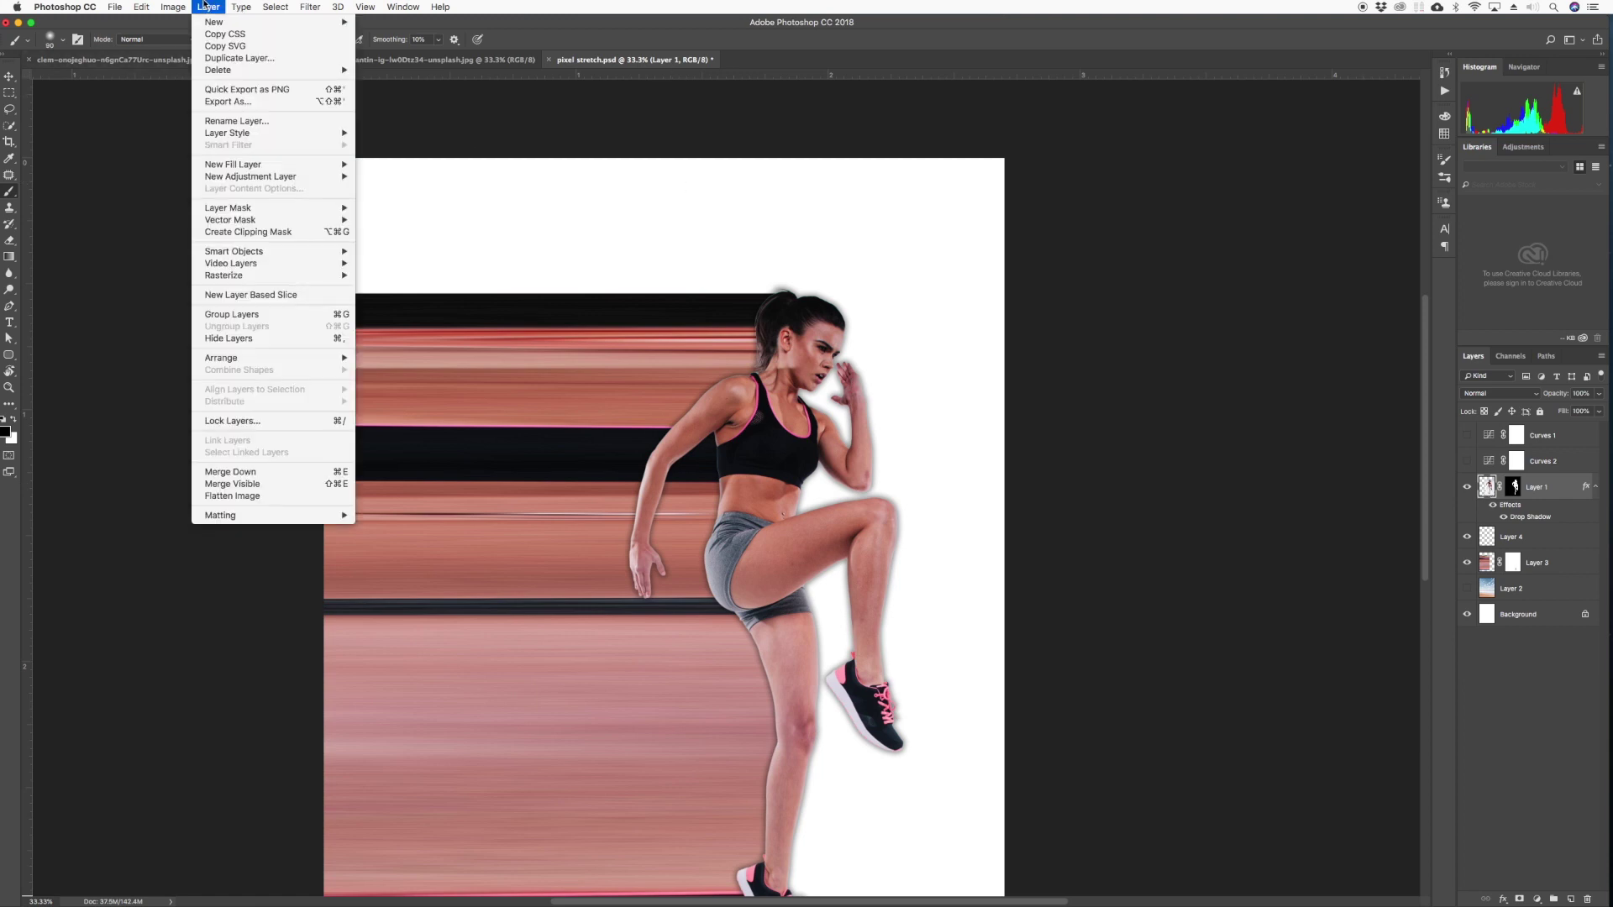
mouse_move(252, 135)
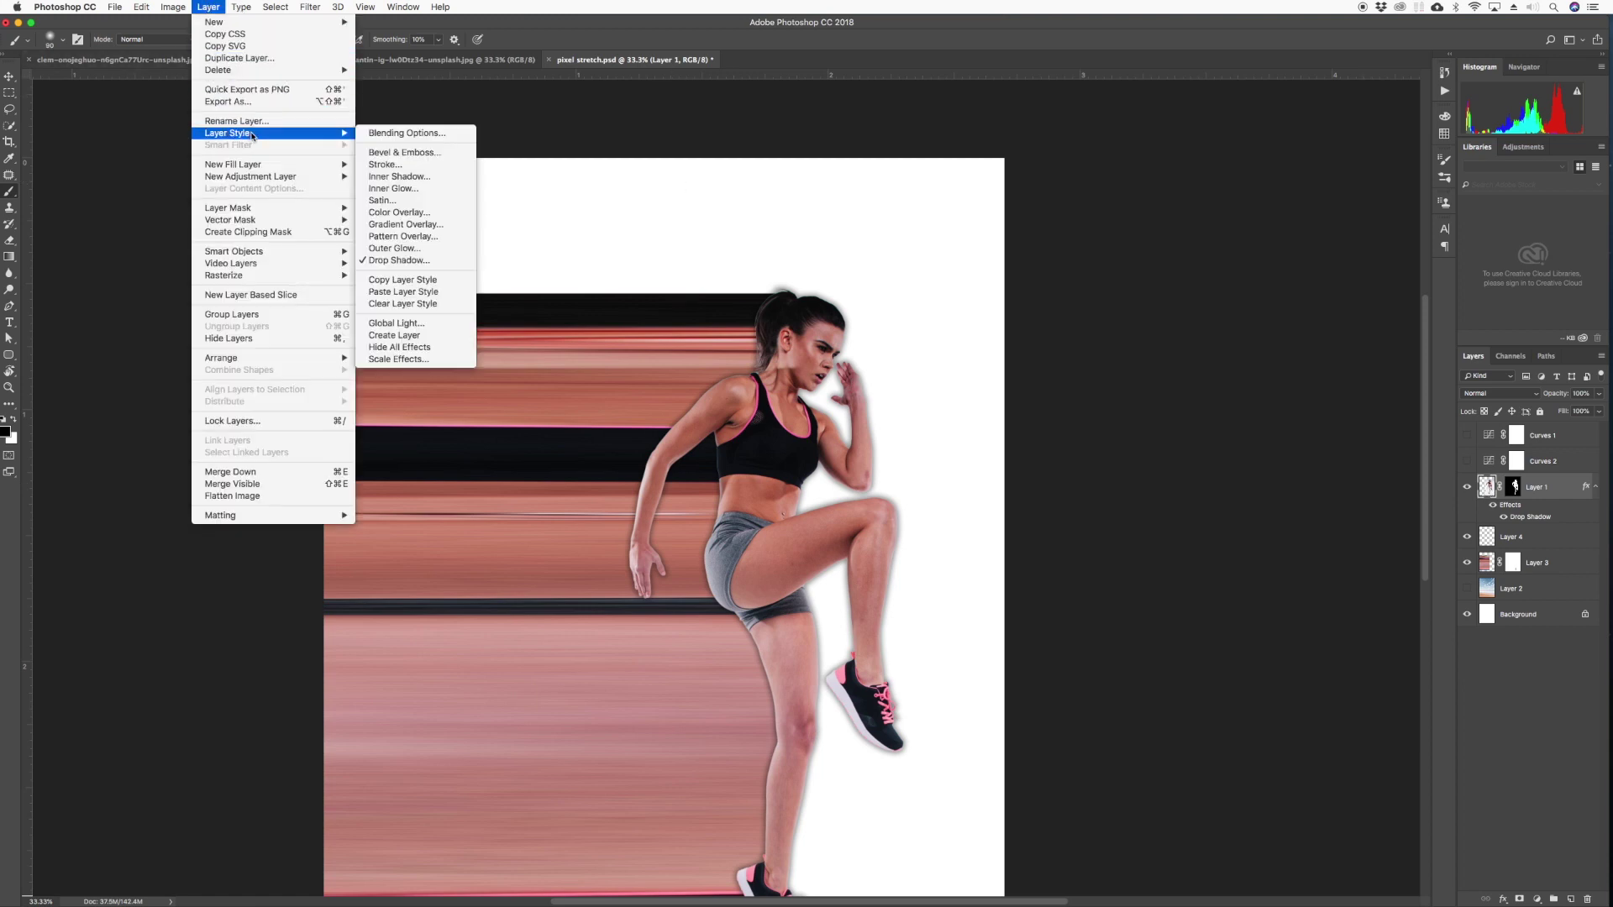
left_click(400, 336)
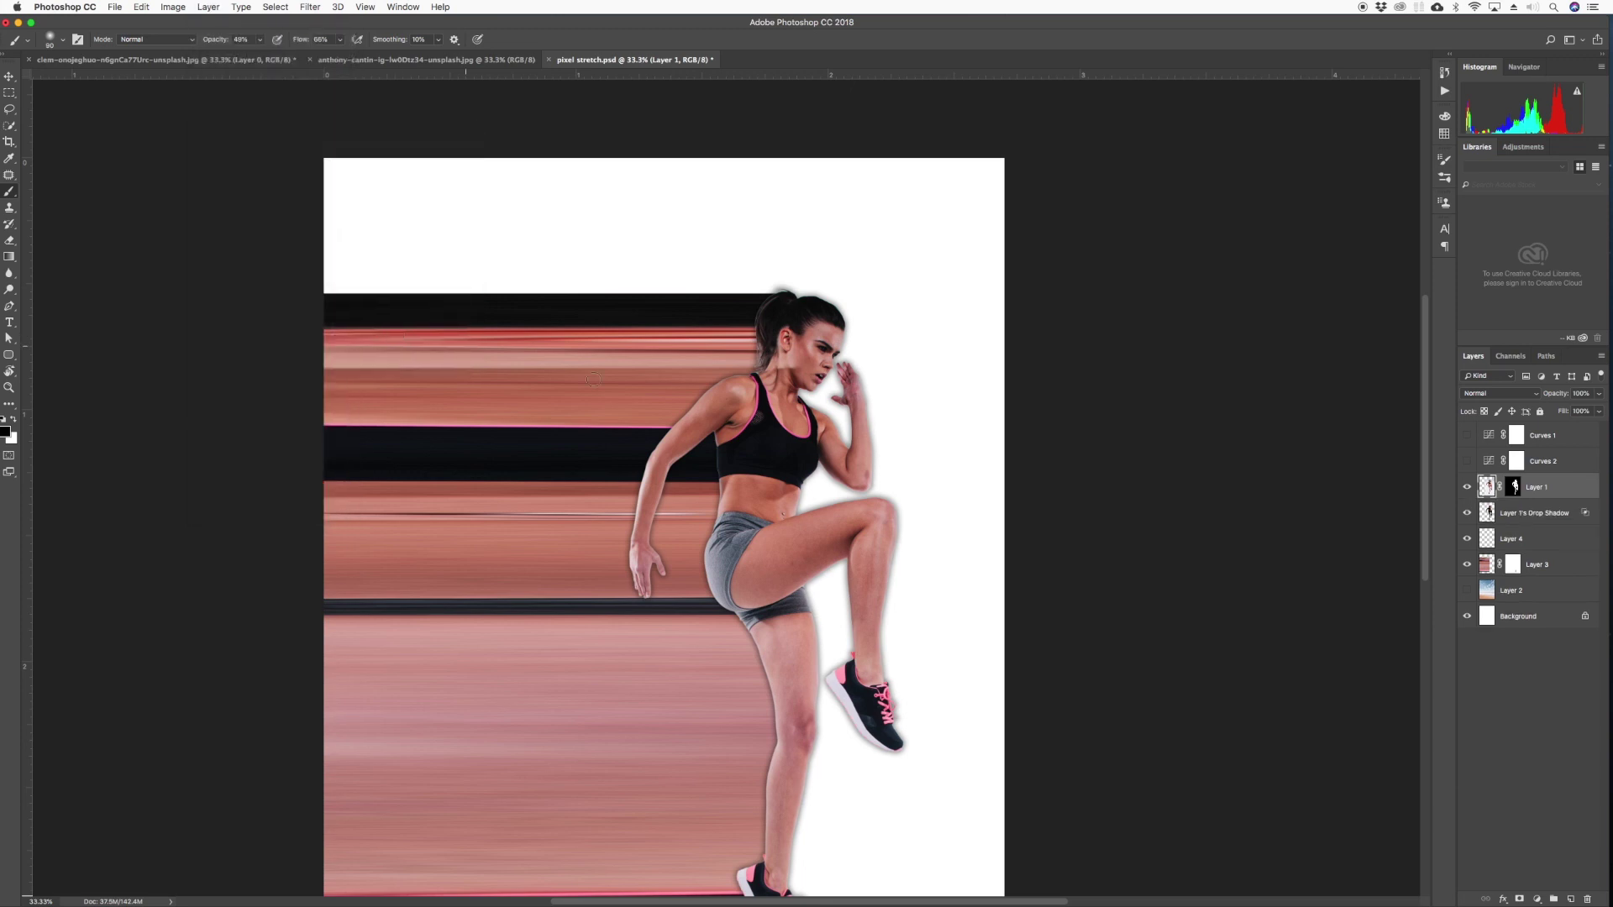
Compare the separated shadow by toggling layers, then select Layer 1's Drop Shadow
left_click(1469, 489)
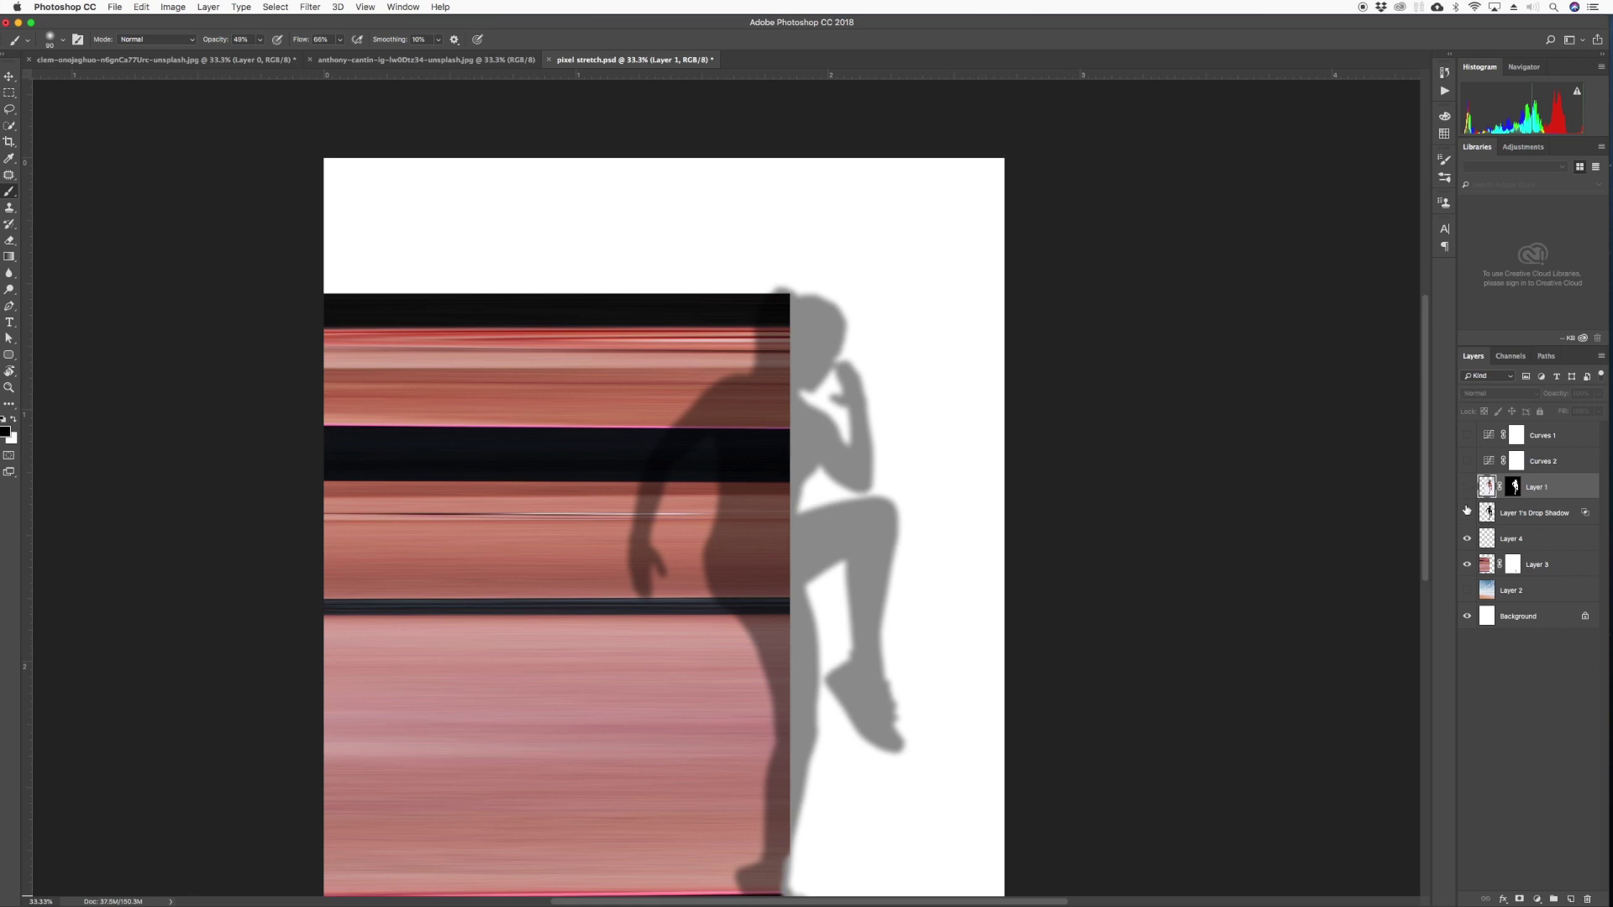
left_click(1467, 512)
left_click(1469, 488)
left_click(1469, 489)
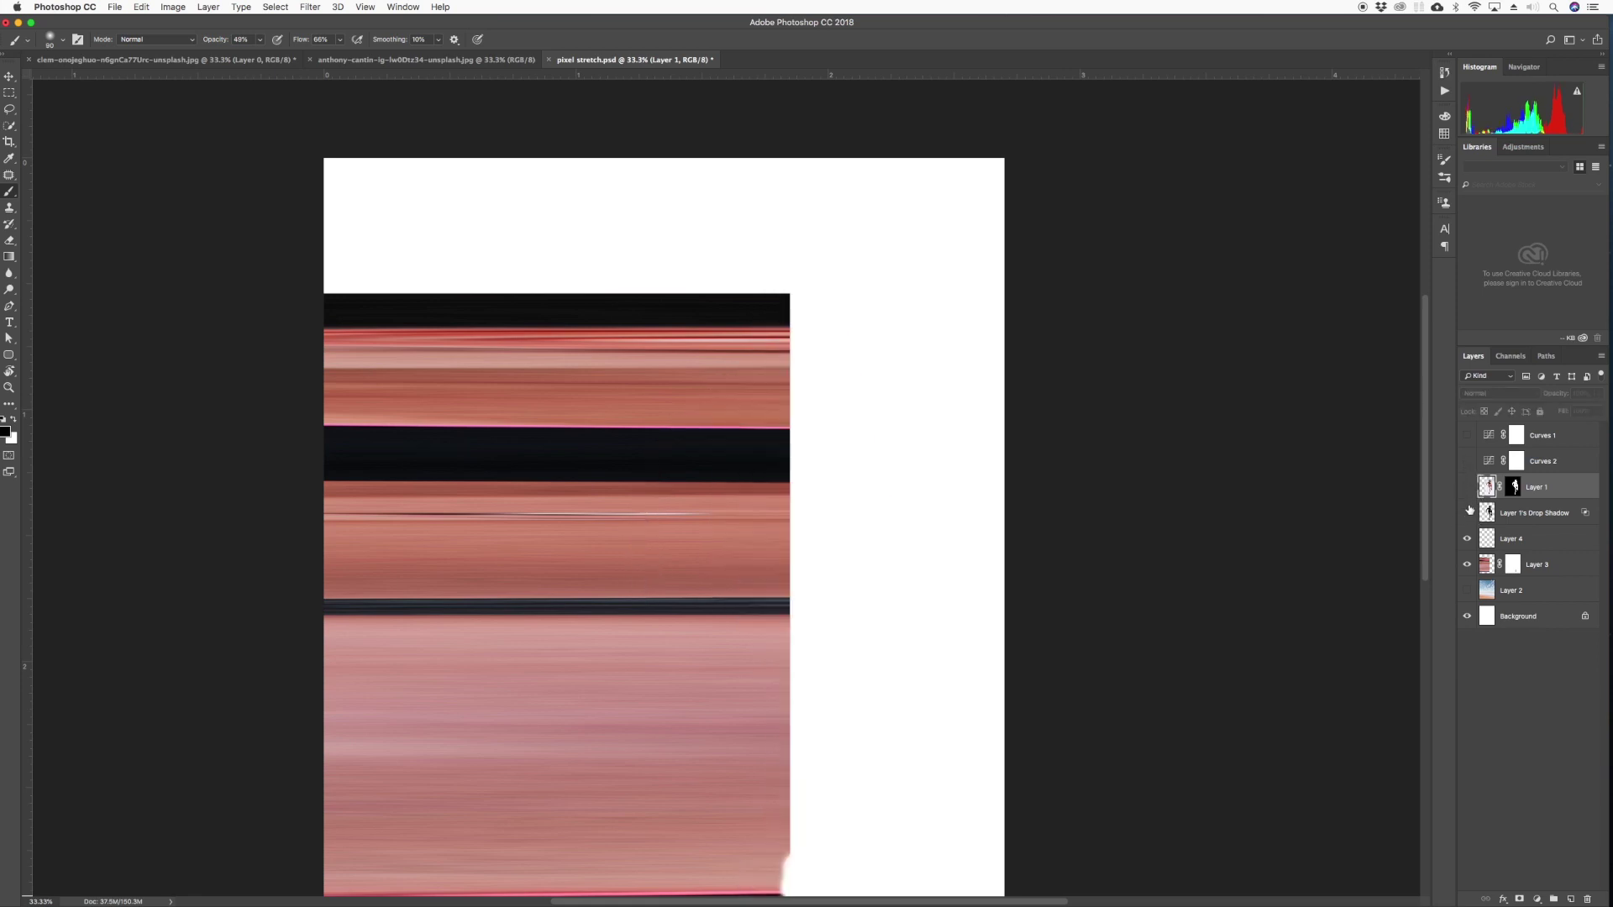
left_click(1467, 513)
left_click(1488, 512)
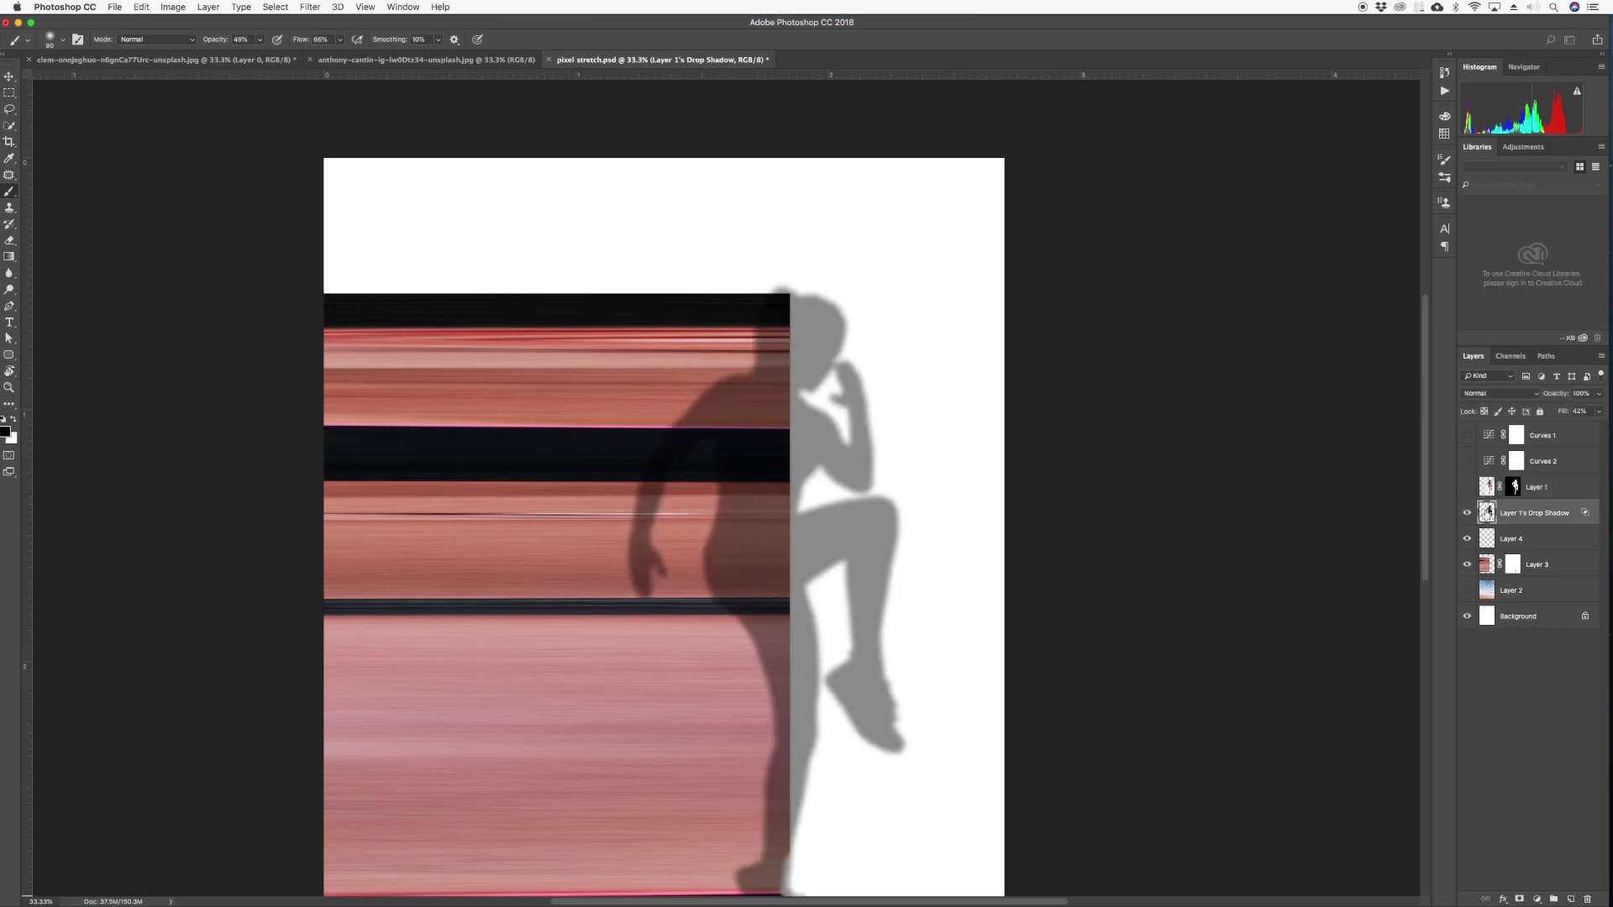
left_click(1469, 489)
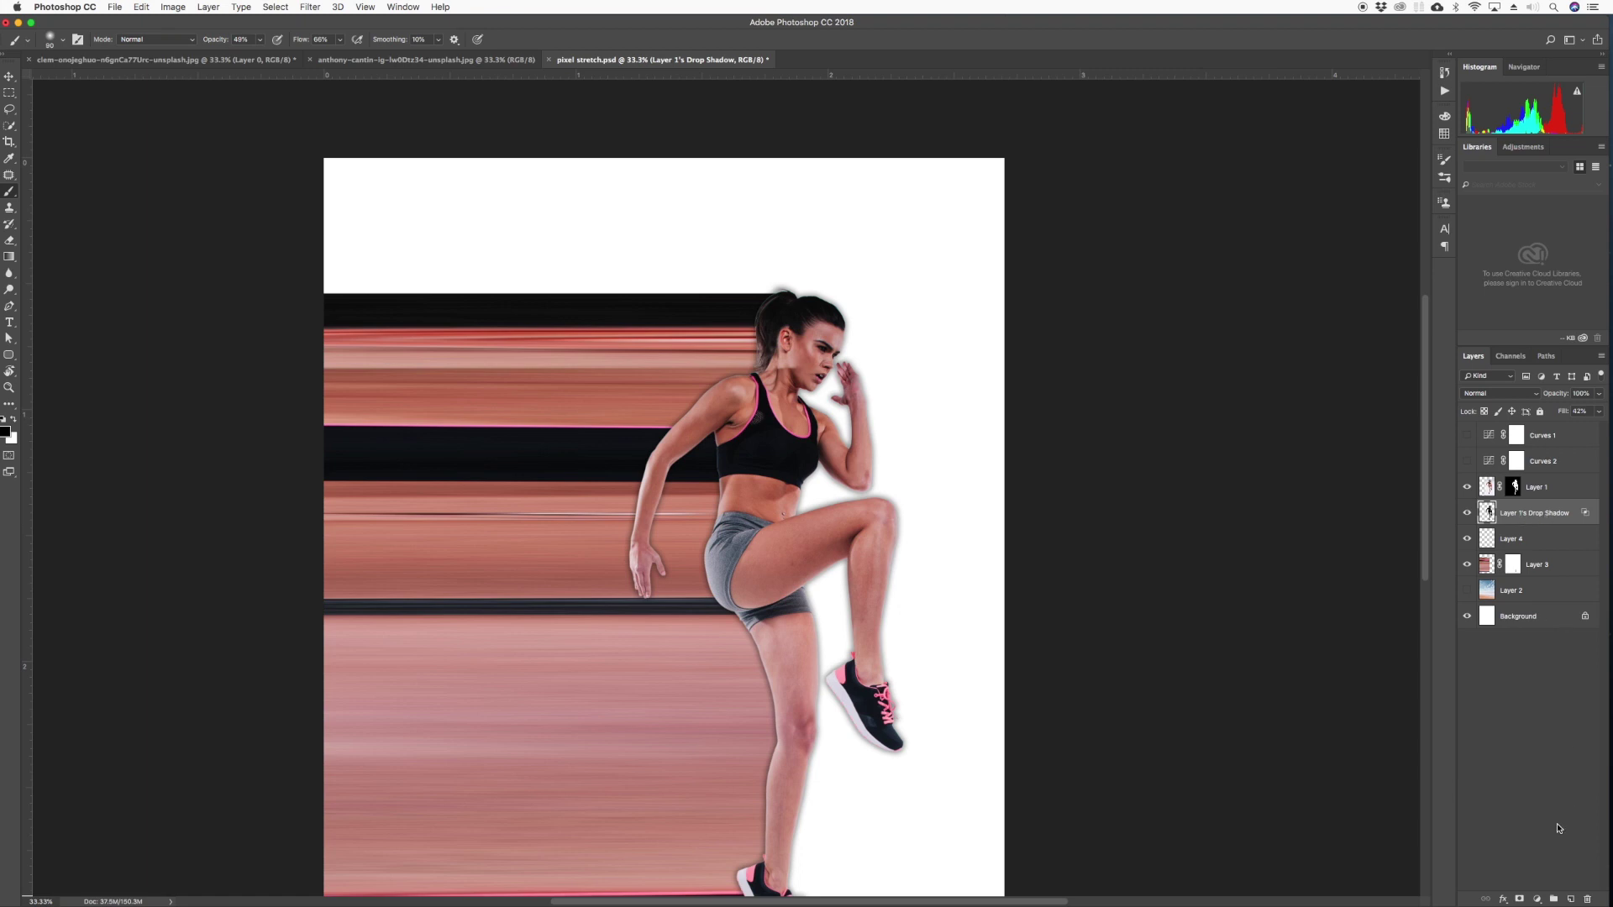
Add a mask to the shadow layer and paint out shadow around the hand, calf and ankle with a 125 brush
left_click(1520, 900)
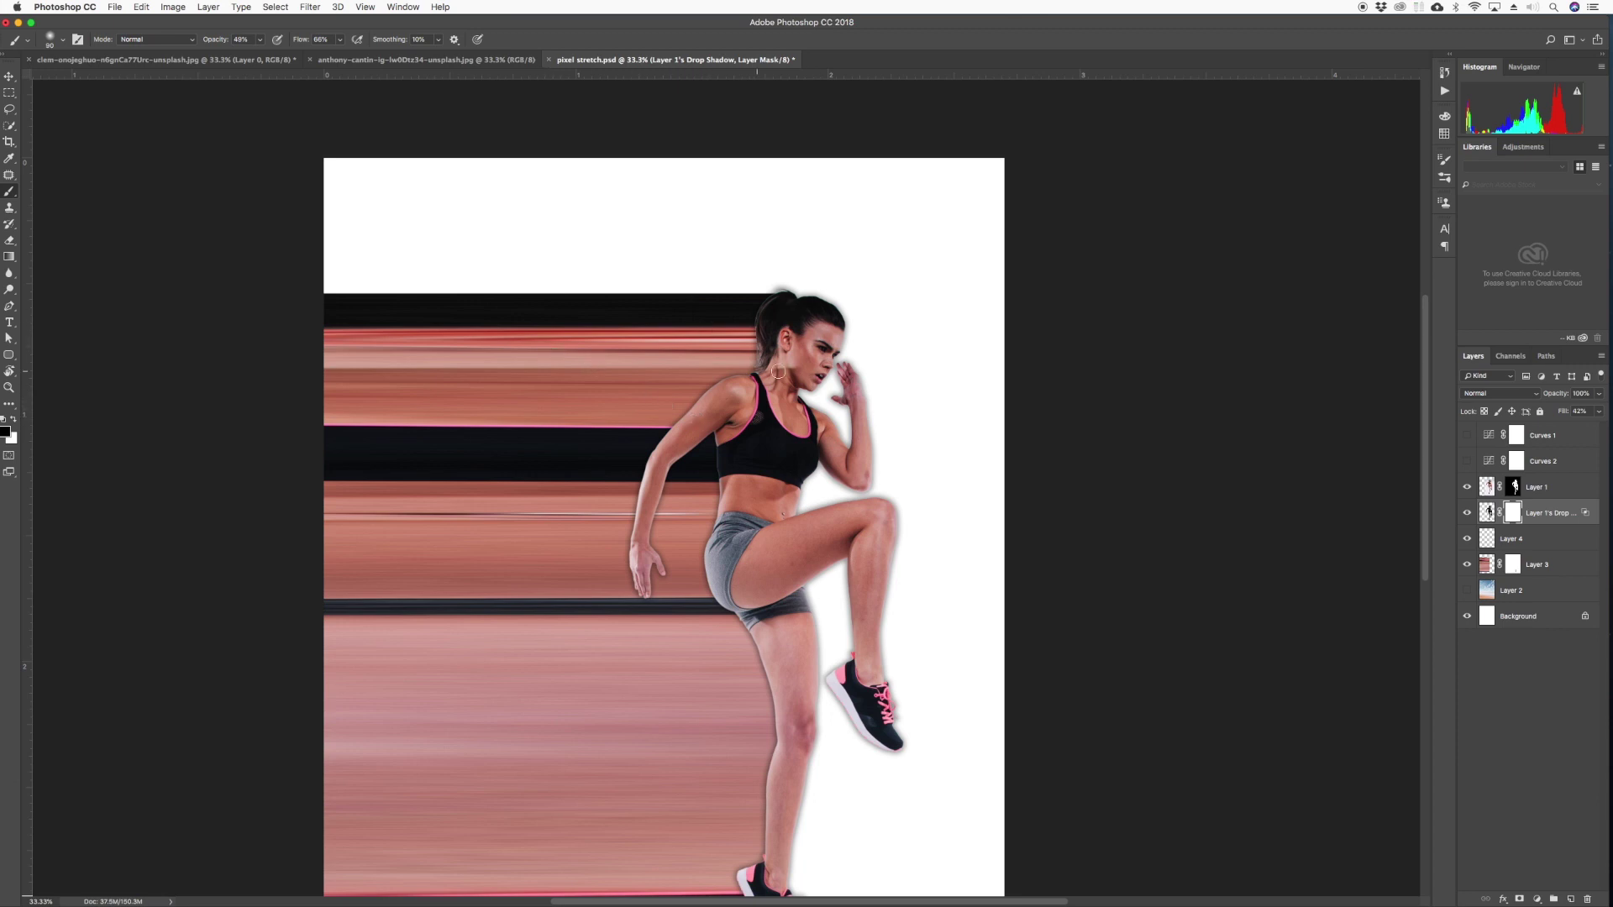
key("bracketright")
key("bracketright")
mouse_move(866, 389)
left_mouse_down()
mouse_move(841, 368)
mouse_move(866, 431)
mouse_move(864, 389)
mouse_move(858, 464)
mouse_move(895, 567)
mouse_move(887, 510)
mouse_move(874, 636)
mouse_move(871, 576)
mouse_move(883, 774)
mouse_move(854, 567)
mouse_move(841, 579)
mouse_move(852, 554)
mouse_move(817, 564)
mouse_move(827, 672)
left_mouse_up()
mouse_move(754, 581)
left_mouse_down()
mouse_move(824, 636)
mouse_move(832, 746)
mouse_move(843, 501)
left_mouse_up()
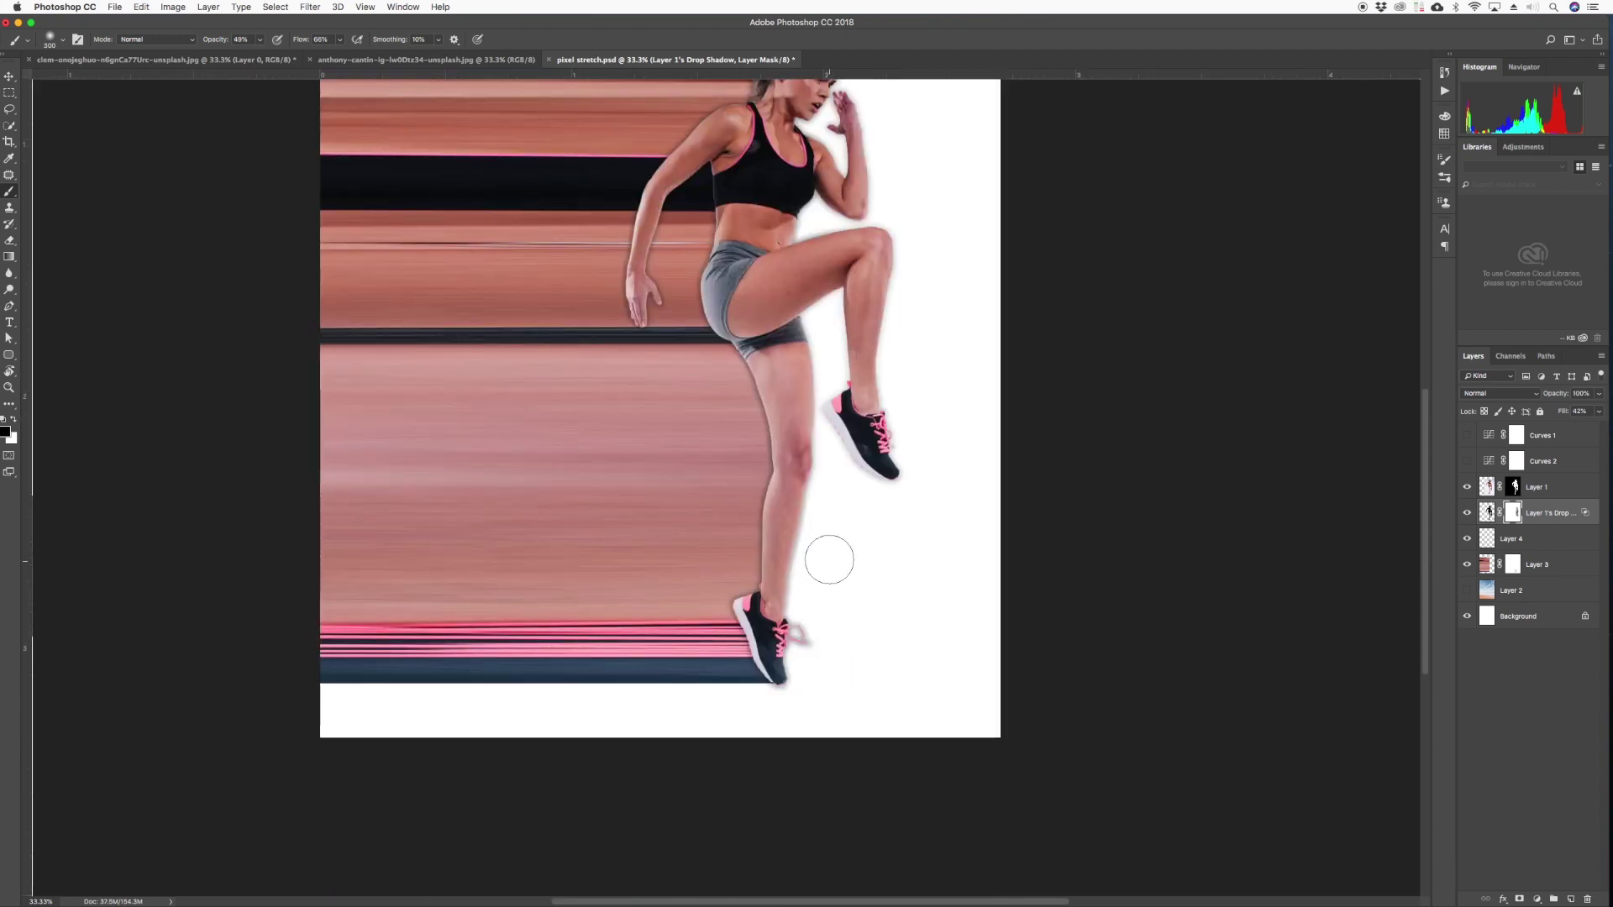
left_click_drag(801, 599, 804, 649)
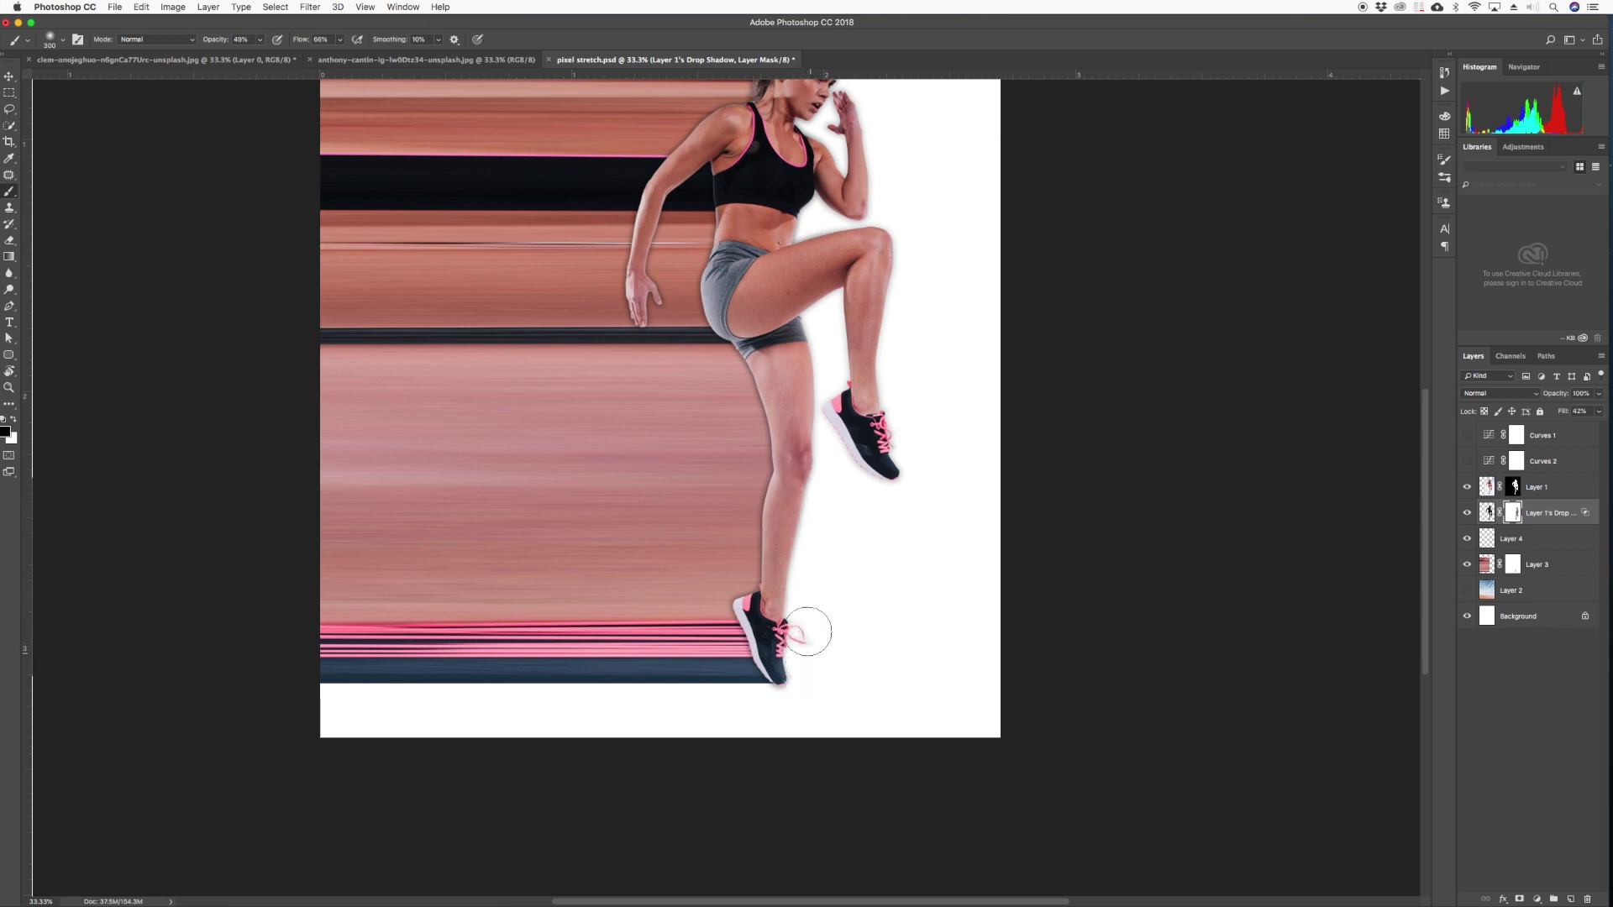
Set brush opacity and flow to 100%, then mask the shadow along the shin, knee, head and neck
left_click(260, 39)
left_click_drag(260, 56, 393, 62)
left_click(342, 41)
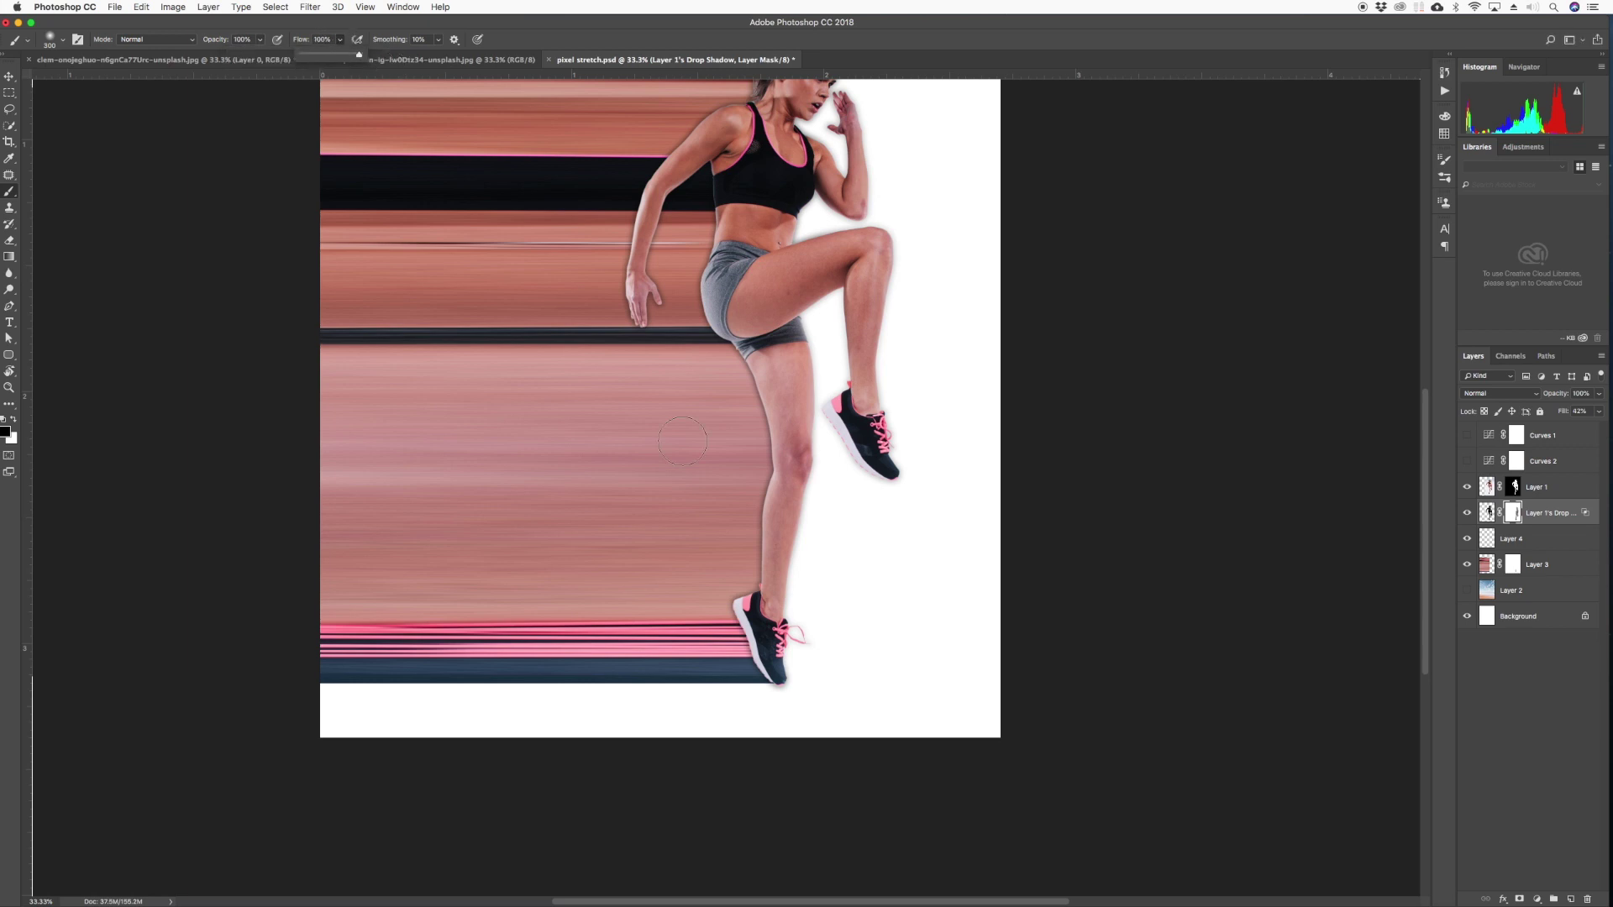
left_click(803, 639)
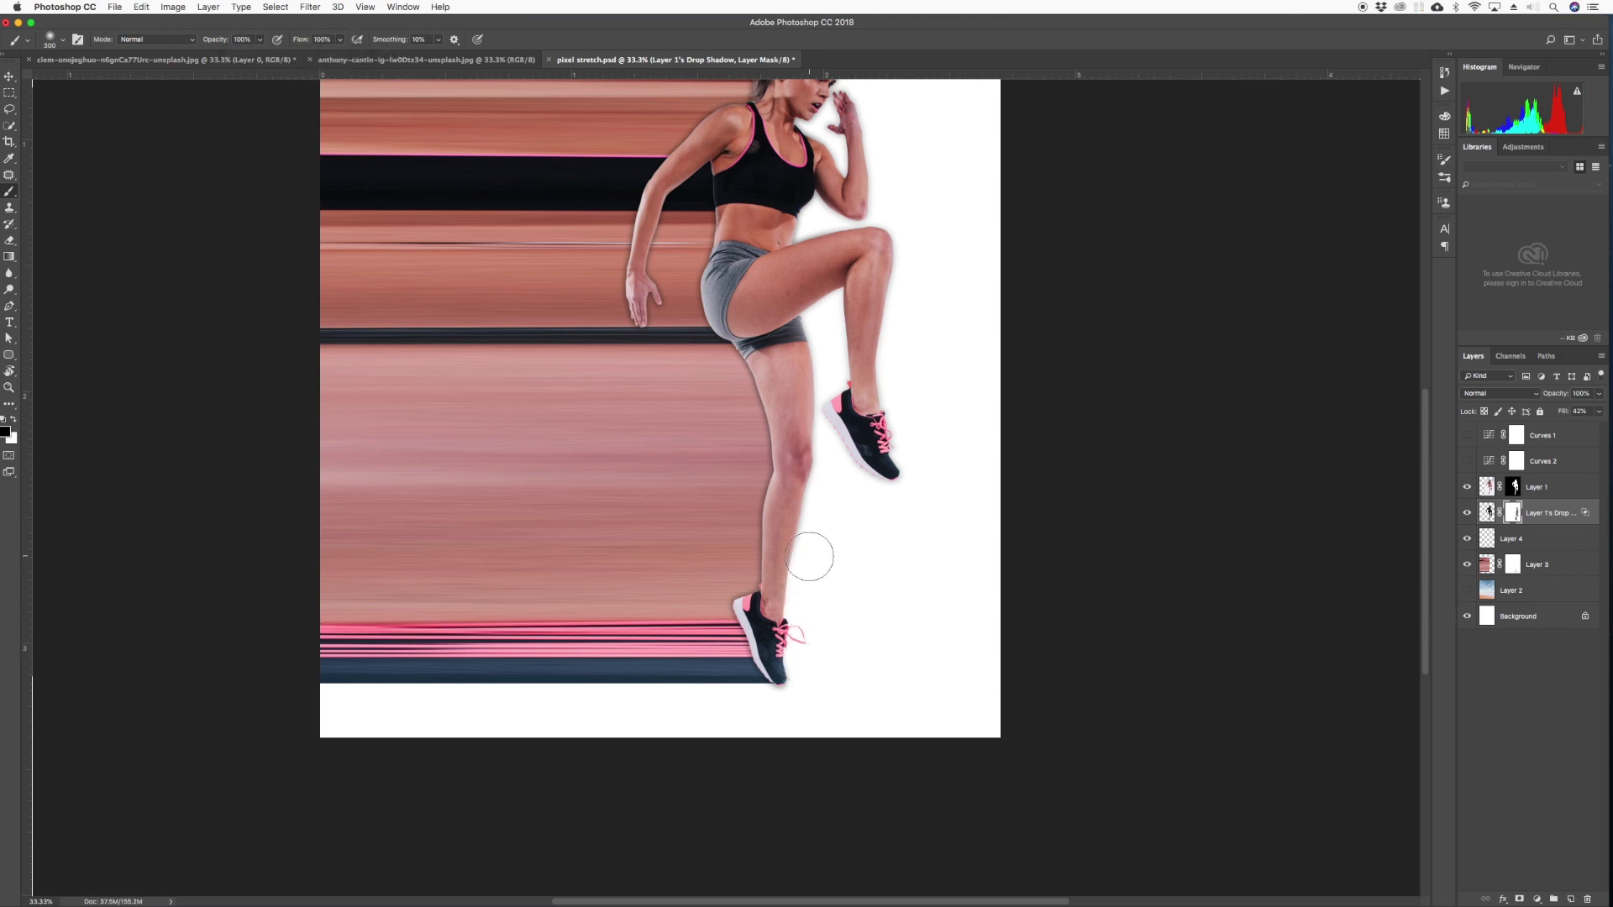
mouse_move(811, 536)
left_mouse_down()
mouse_move(826, 339)
mouse_move(822, 521)
mouse_move(816, 475)
mouse_move(798, 628)
mouse_move(810, 684)
mouse_move(793, 718)
mouse_move(839, 705)
left_mouse_up()
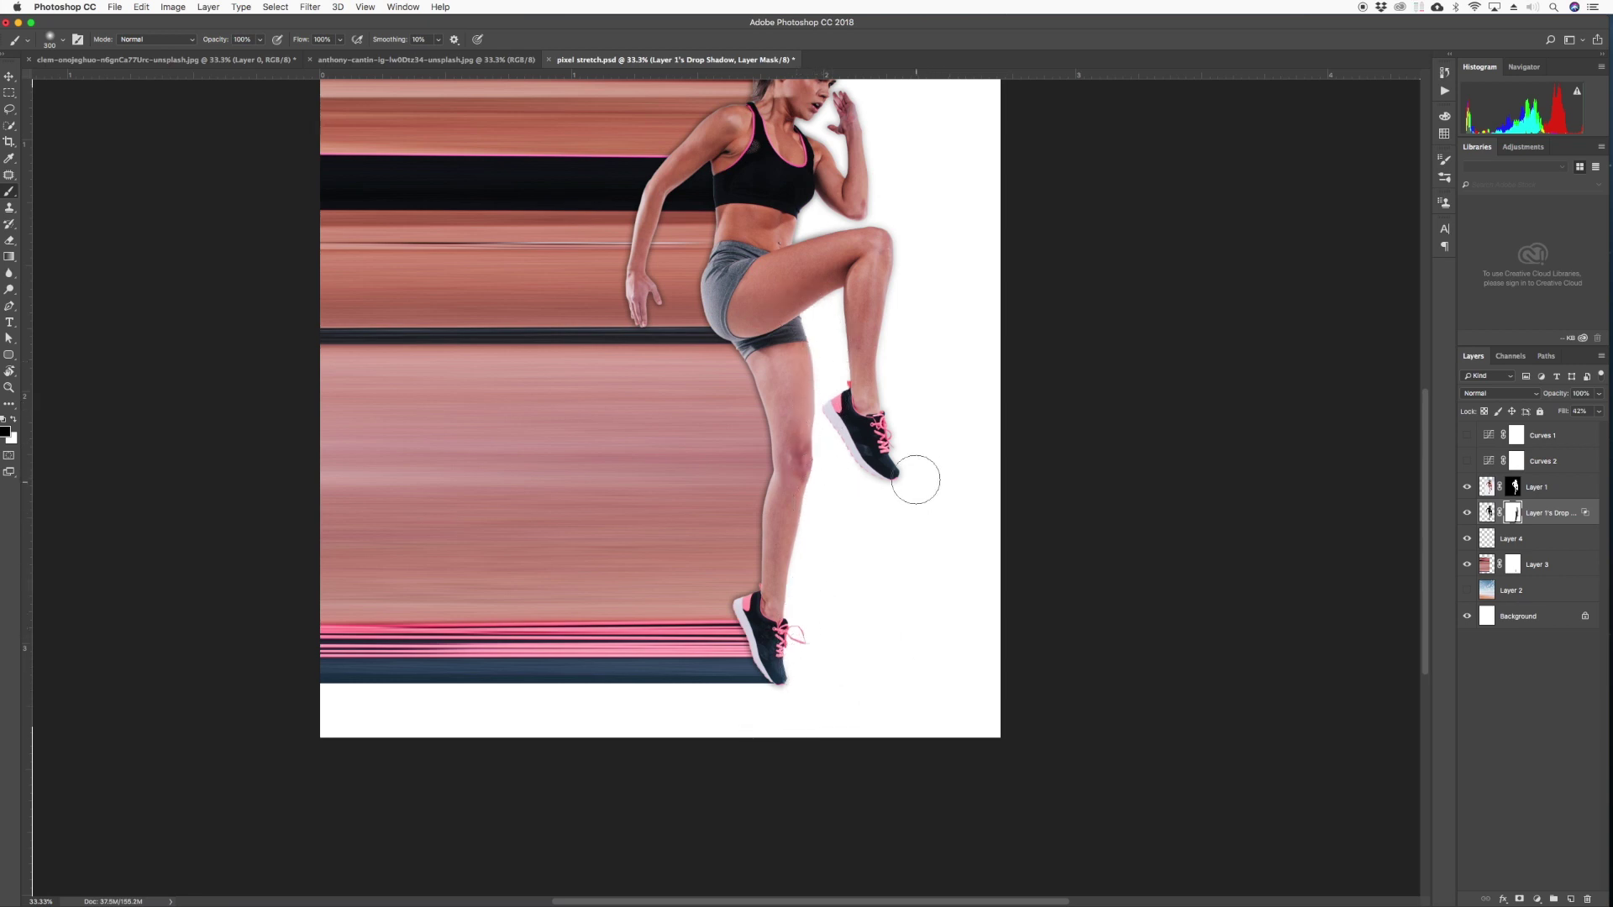
mouse_move(902, 483)
left_mouse_down()
mouse_move(831, 406)
mouse_move(879, 458)
mouse_move(847, 293)
mouse_move(880, 344)
mouse_move(886, 219)
left_mouse_up()
scroll(886, 220, "up", 5)
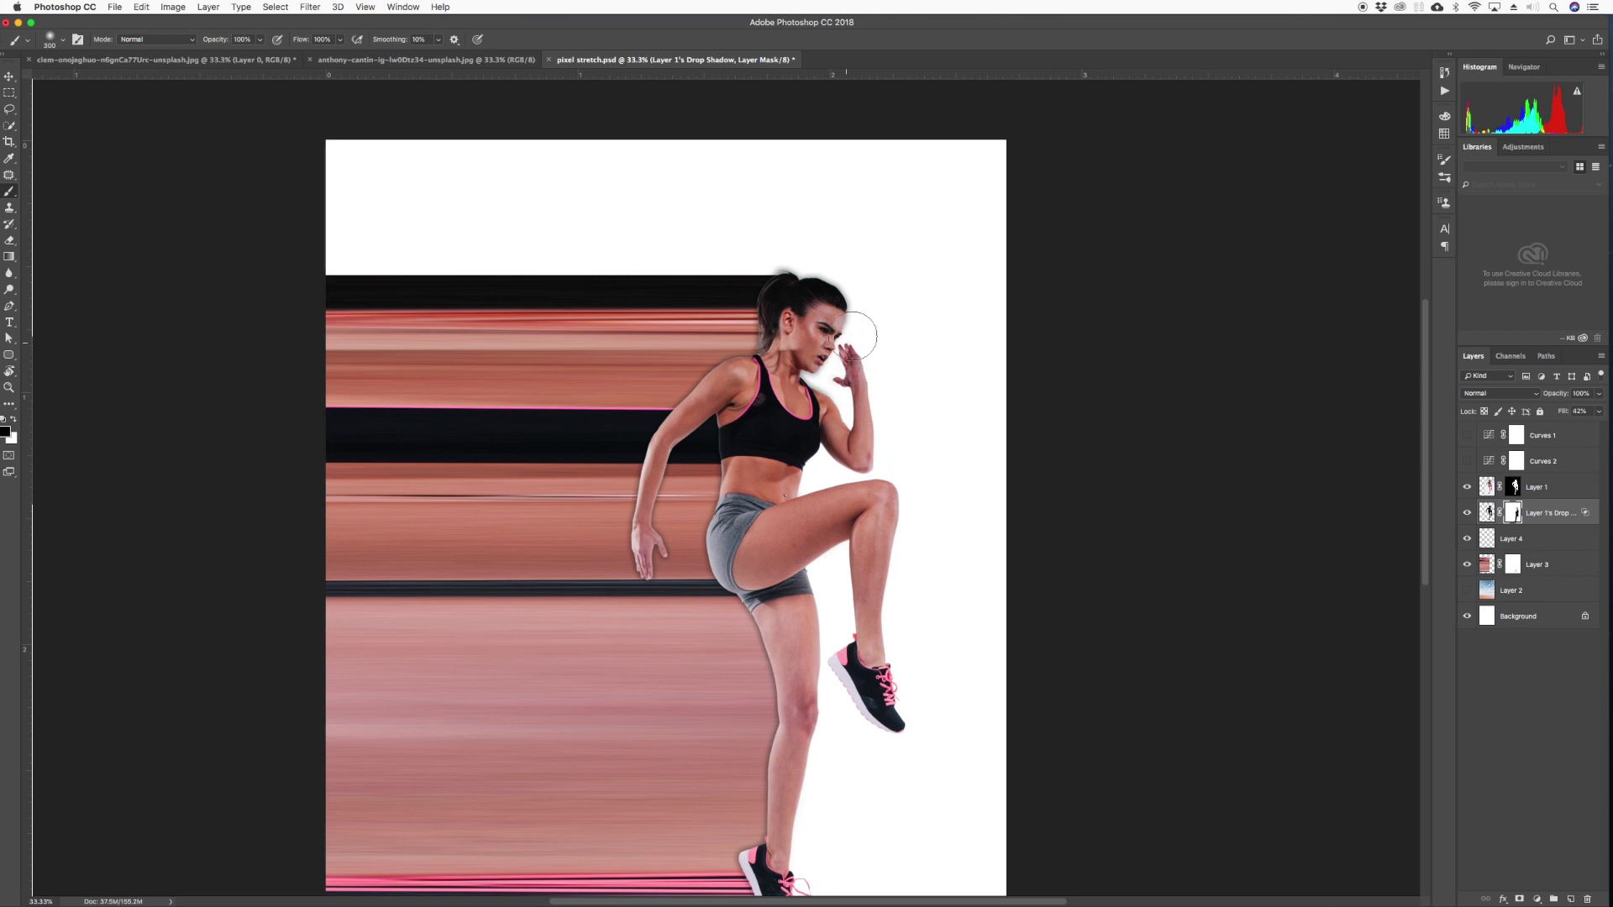
mouse_move(844, 287)
left_mouse_down()
mouse_move(830, 273)
mouse_move(854, 336)
mouse_move(812, 445)
mouse_move(858, 603)
mouse_move(840, 580)
mouse_move(826, 638)
mouse_move(784, 452)
mouse_move(853, 500)
mouse_move(892, 744)
mouse_move(896, 530)
mouse_move(897, 614)
left_mouse_up()
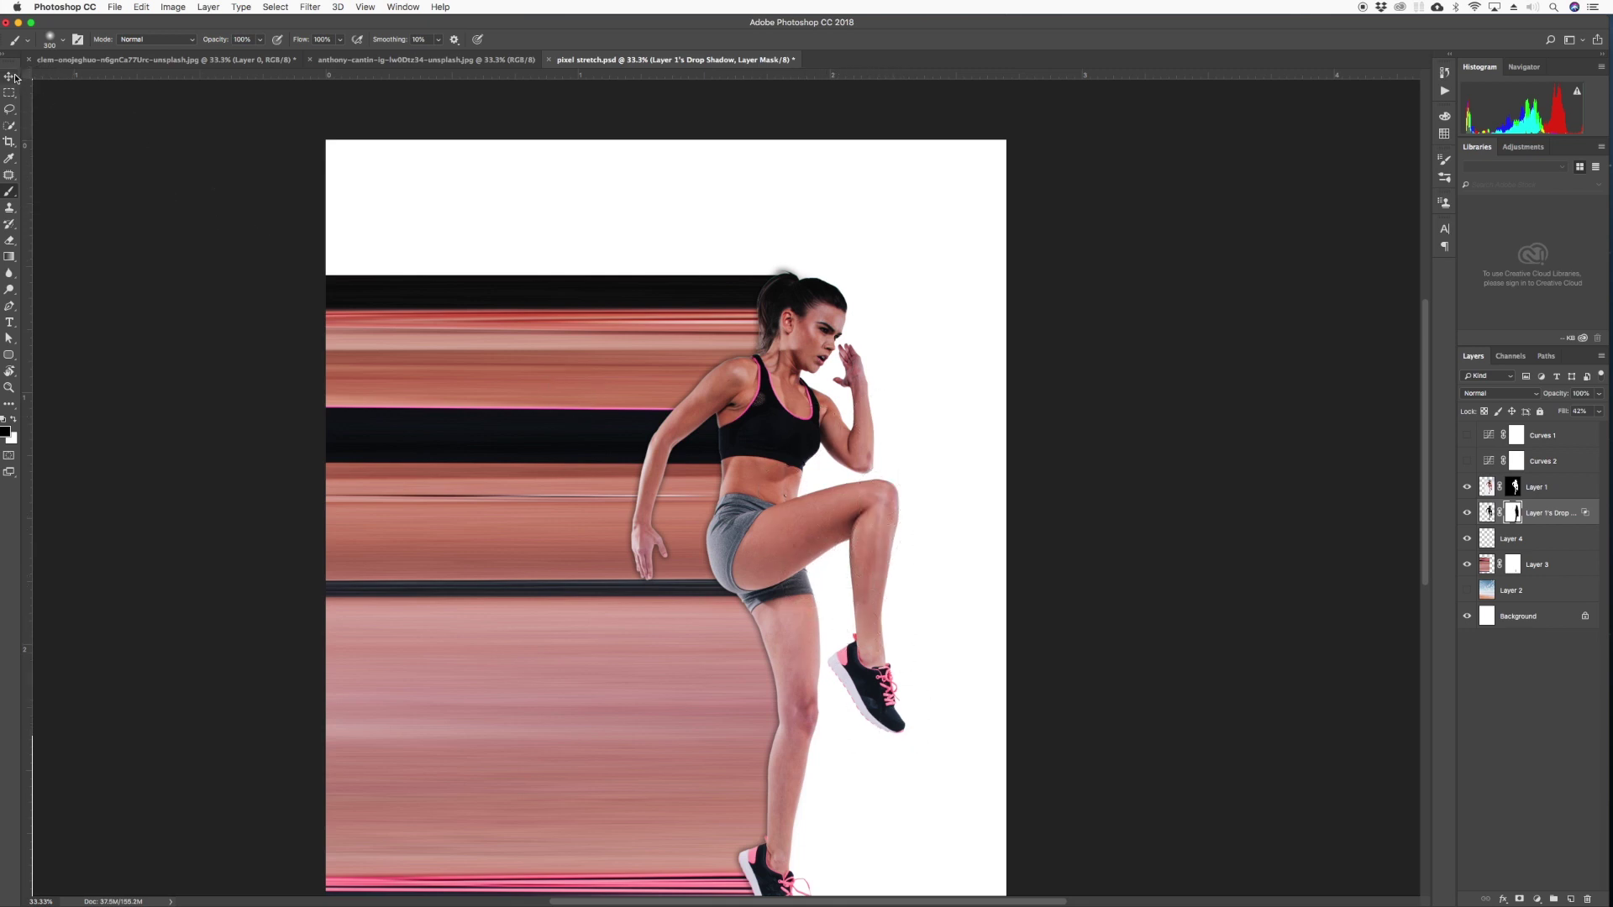
Lower the Drop Shadow layer's opacity to 76% and turn on the sky and beach Layer 2
left_click(9, 79)
left_click(1488, 512)
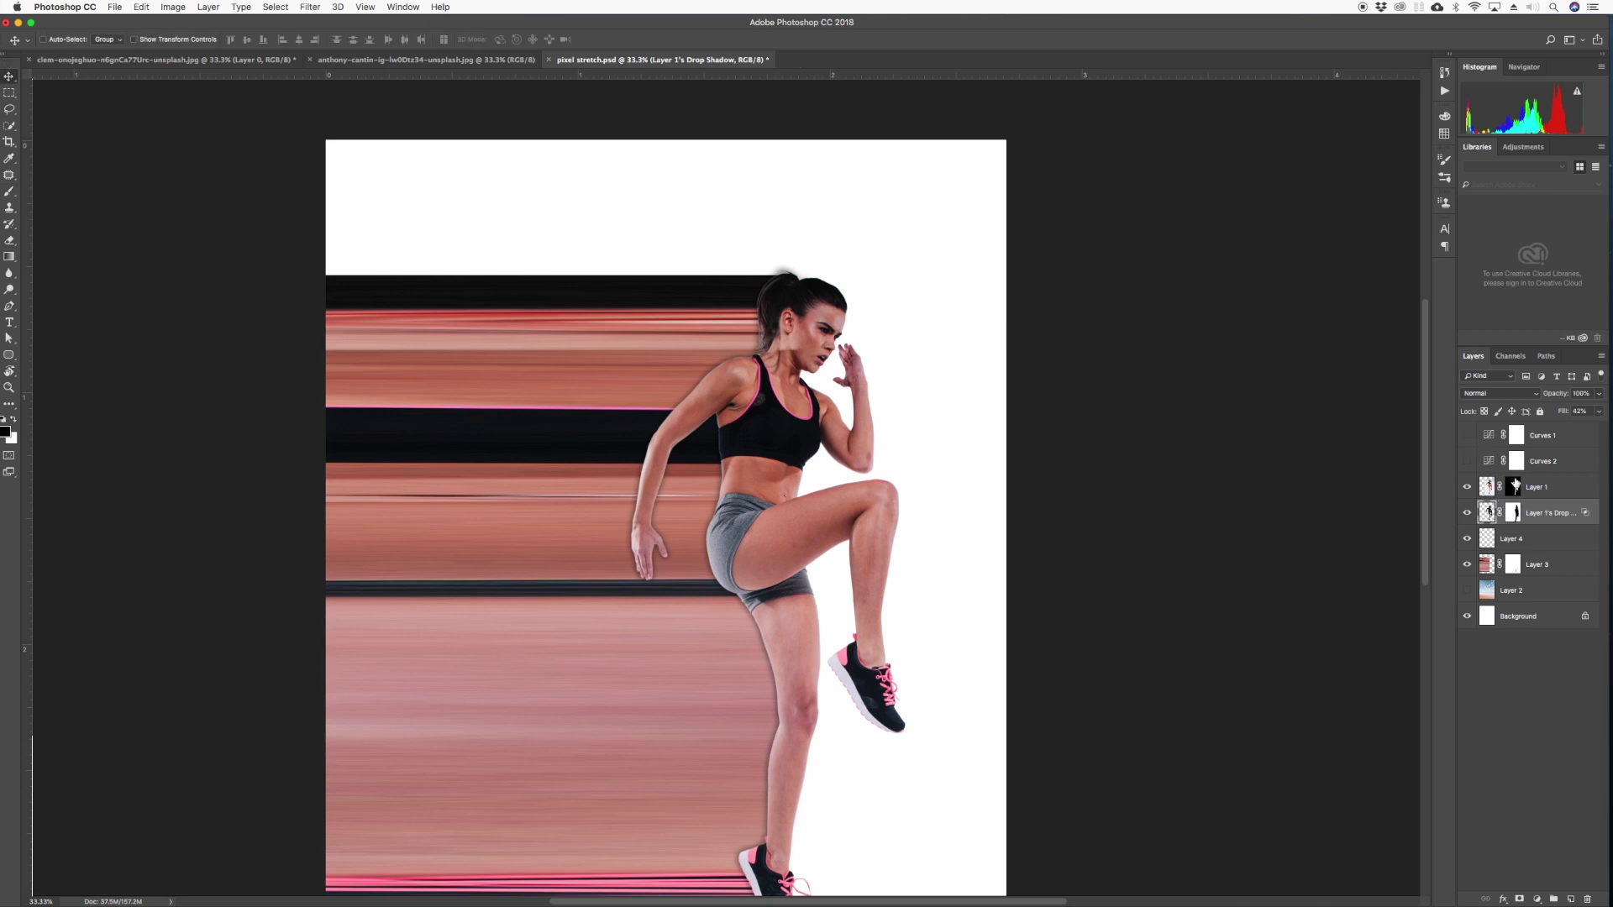
left_click_drag(1601, 397, 1581, 412)
key("super+minus")
key("super+minus")
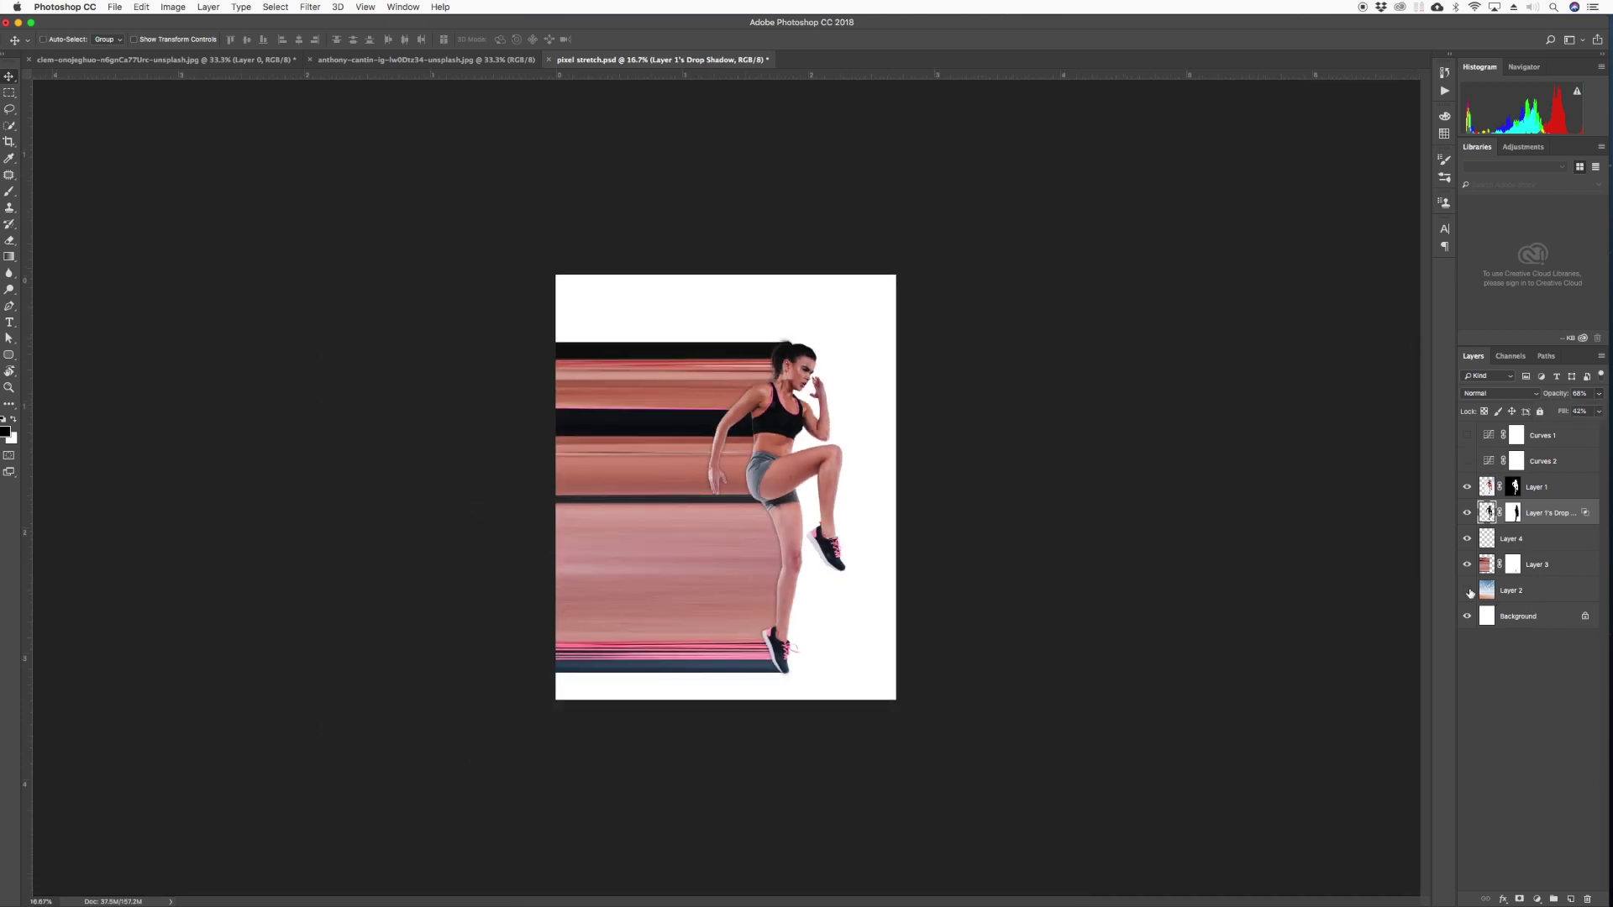
left_click(1468, 592)
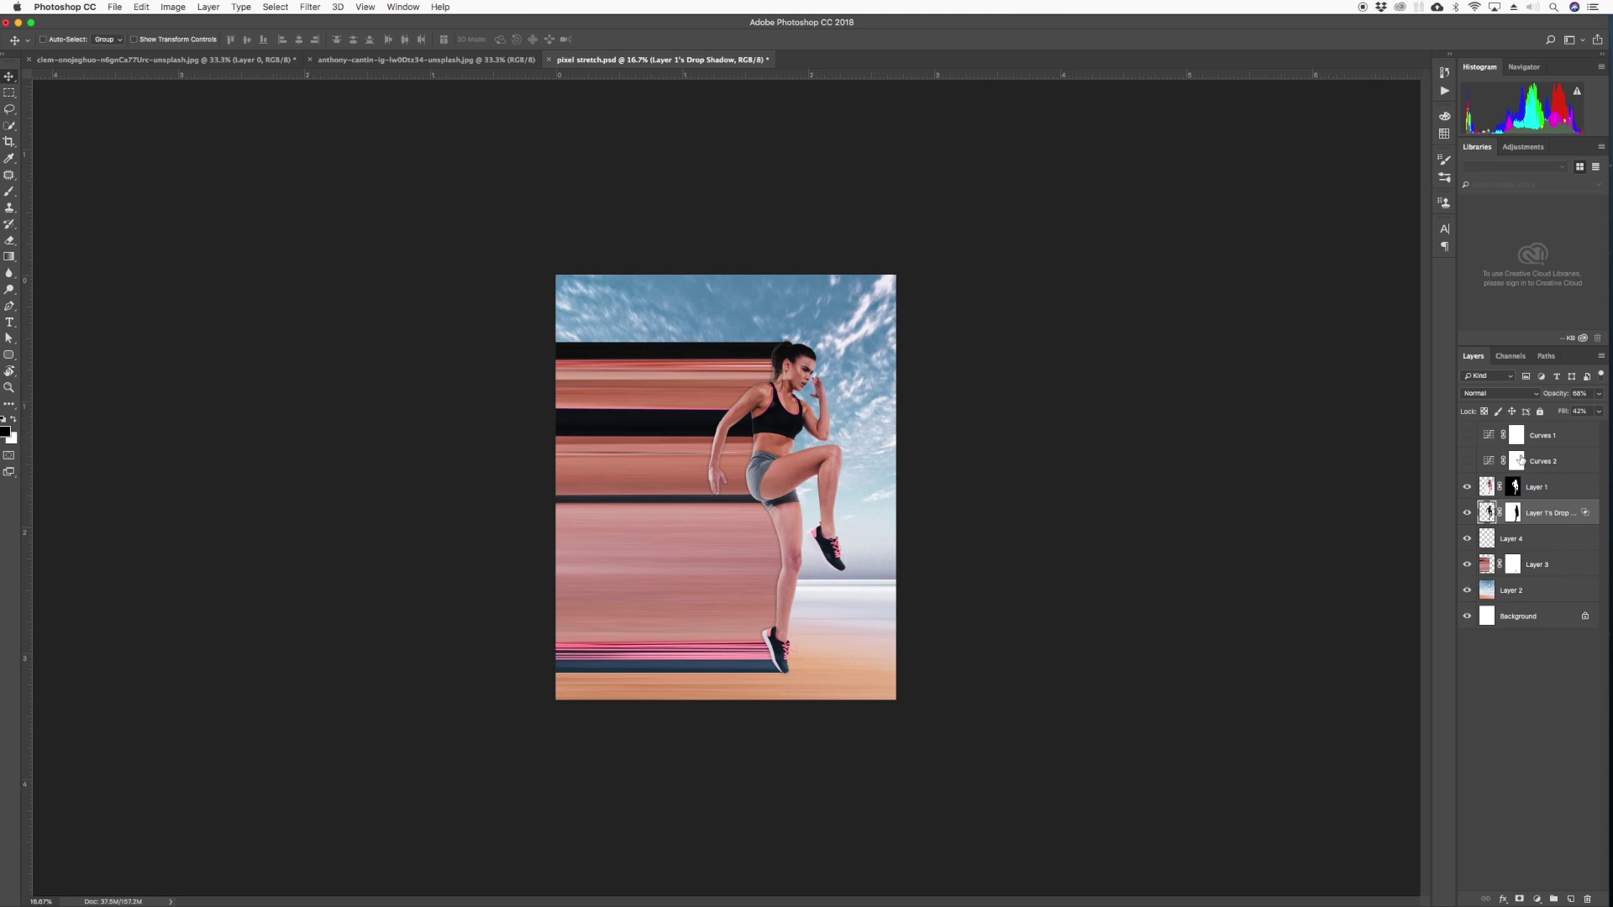
key("alt+bracketright")
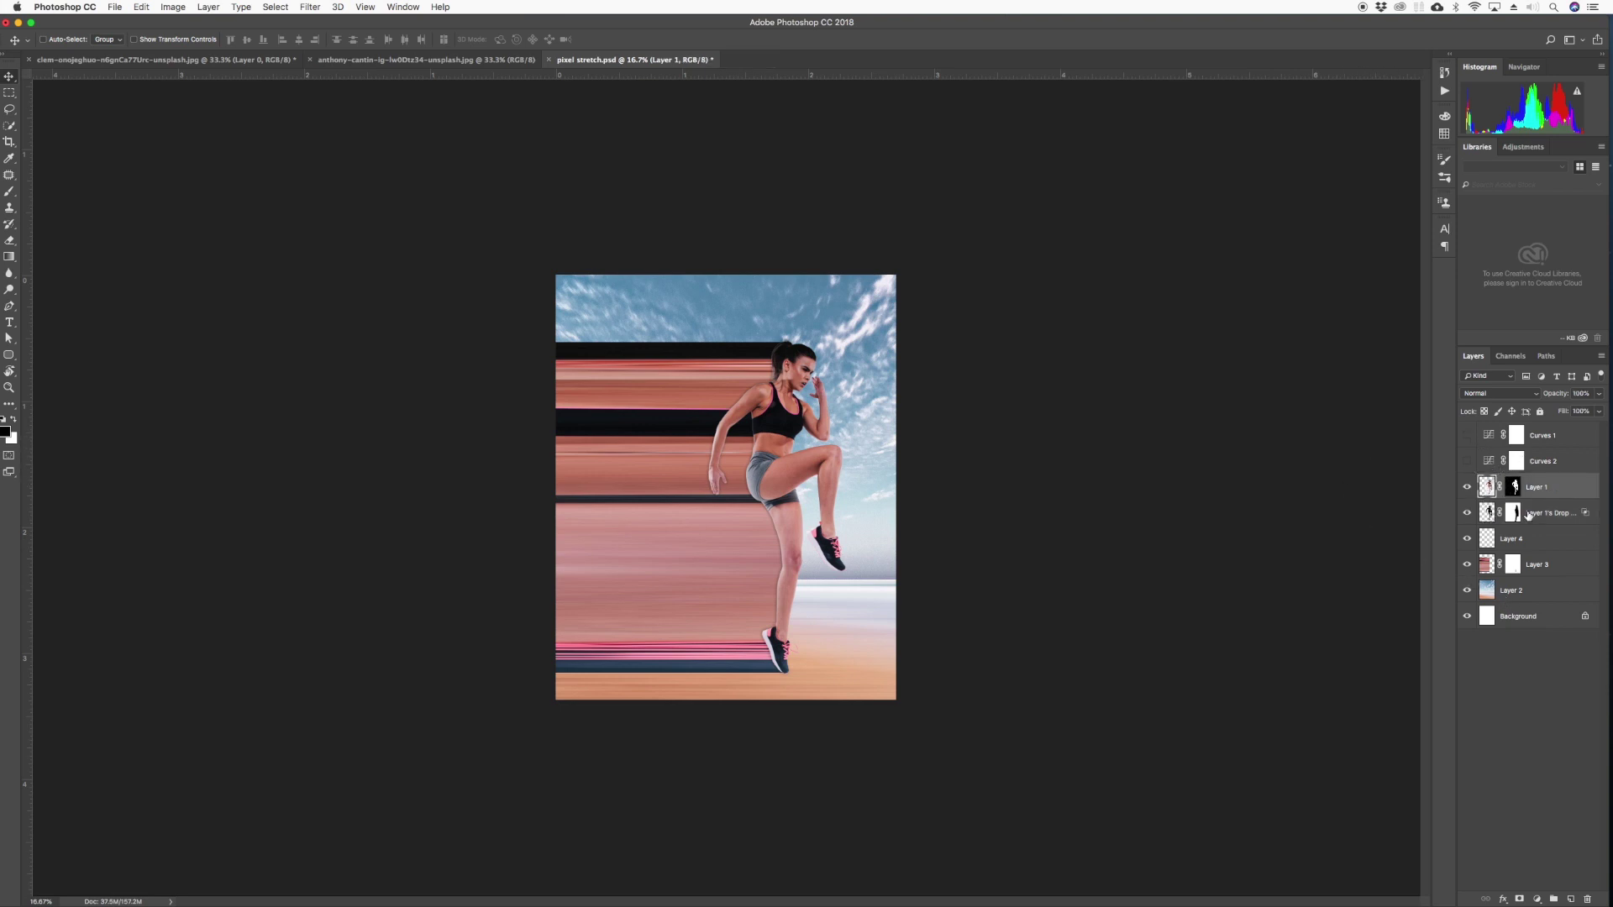
Compare the runner, shadow and Layer 4 visibility, then delete the unused Layer 4
left_click(1468, 487)
left_click(1468, 487)
left_click(1468, 488)
left_click(1467, 487)
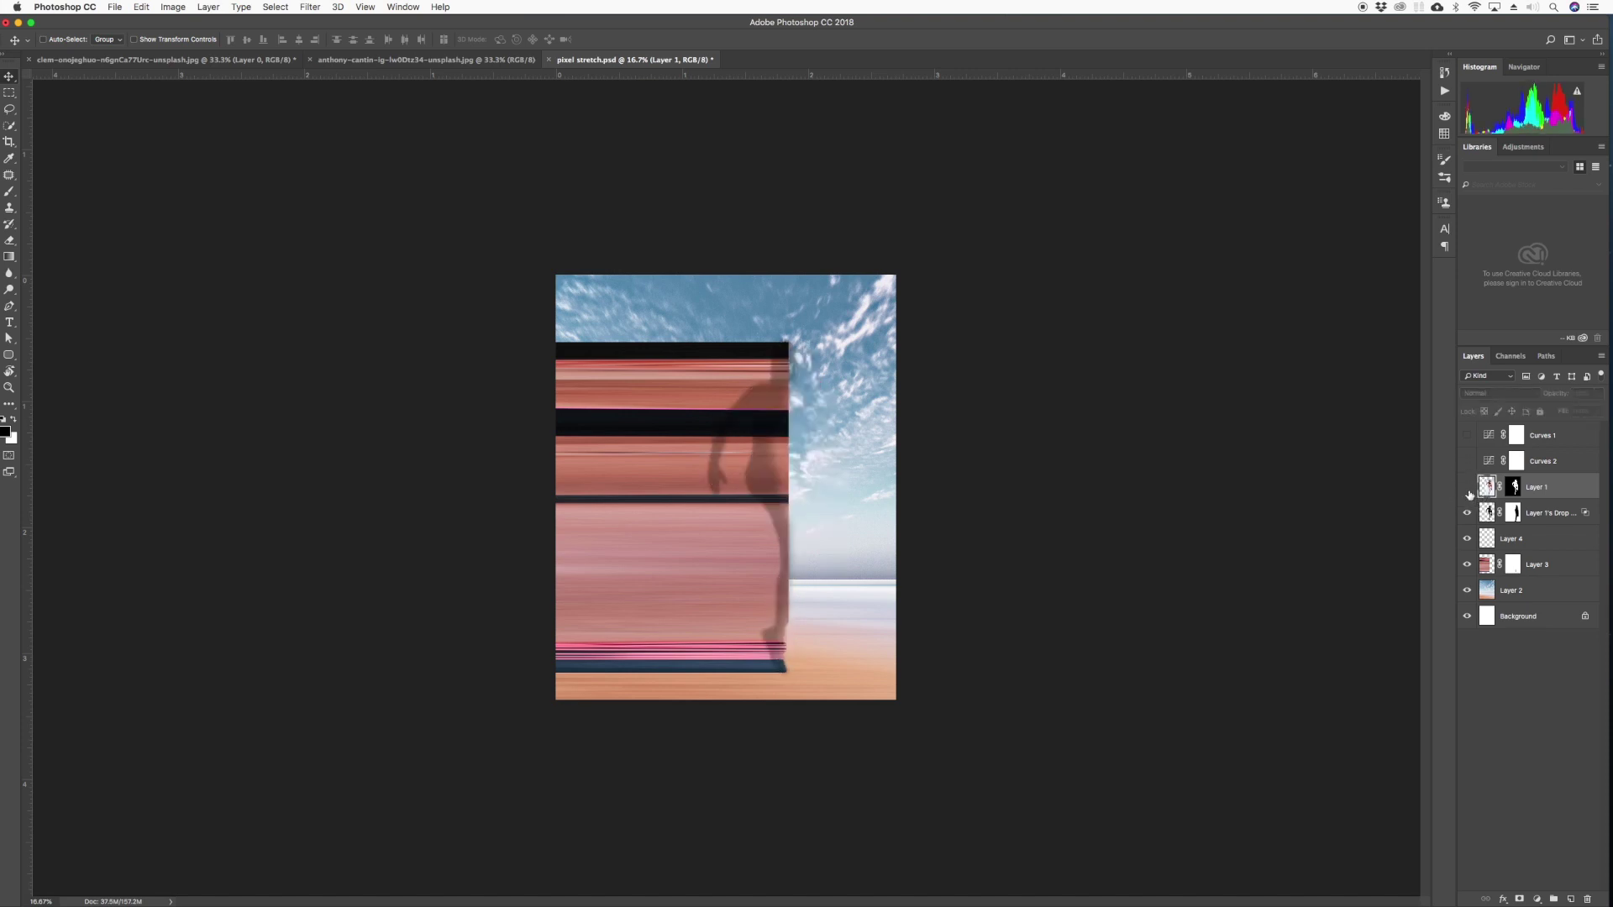
left_click(1467, 487)
left_click(1468, 513)
left_click(1468, 513)
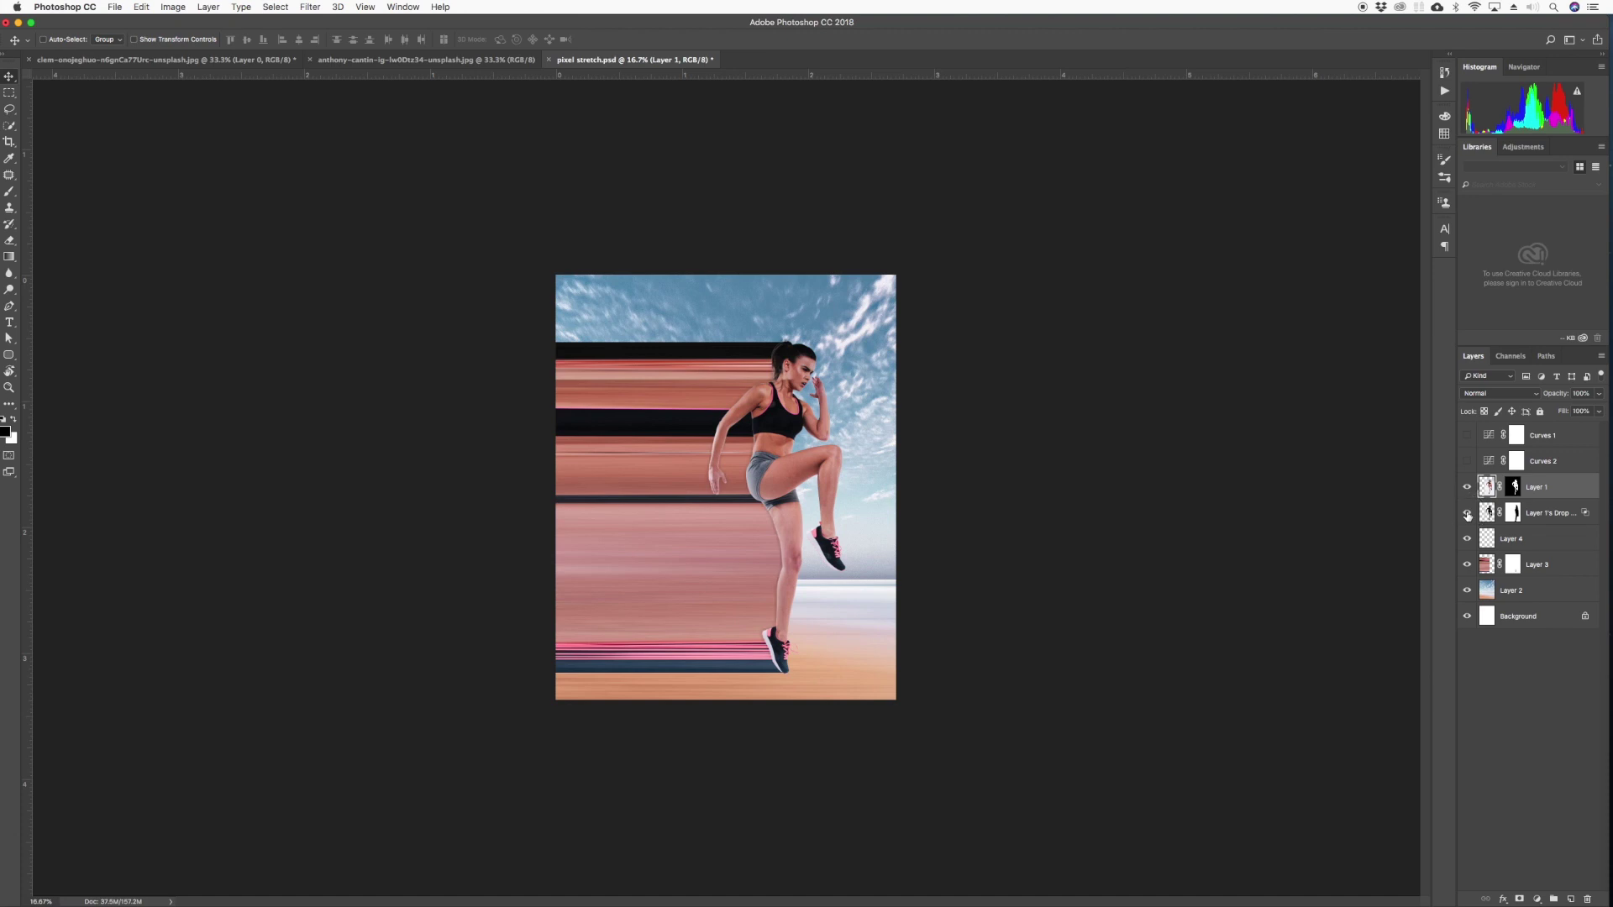
left_click(1467, 538)
left_click(1468, 539)
left_click_drag(1511, 542, 1587, 899)
Group the streak Layer 3, runner Layer 1 and her drop shadow into Group 1
left_click(1468, 487)
left_click(1468, 488)
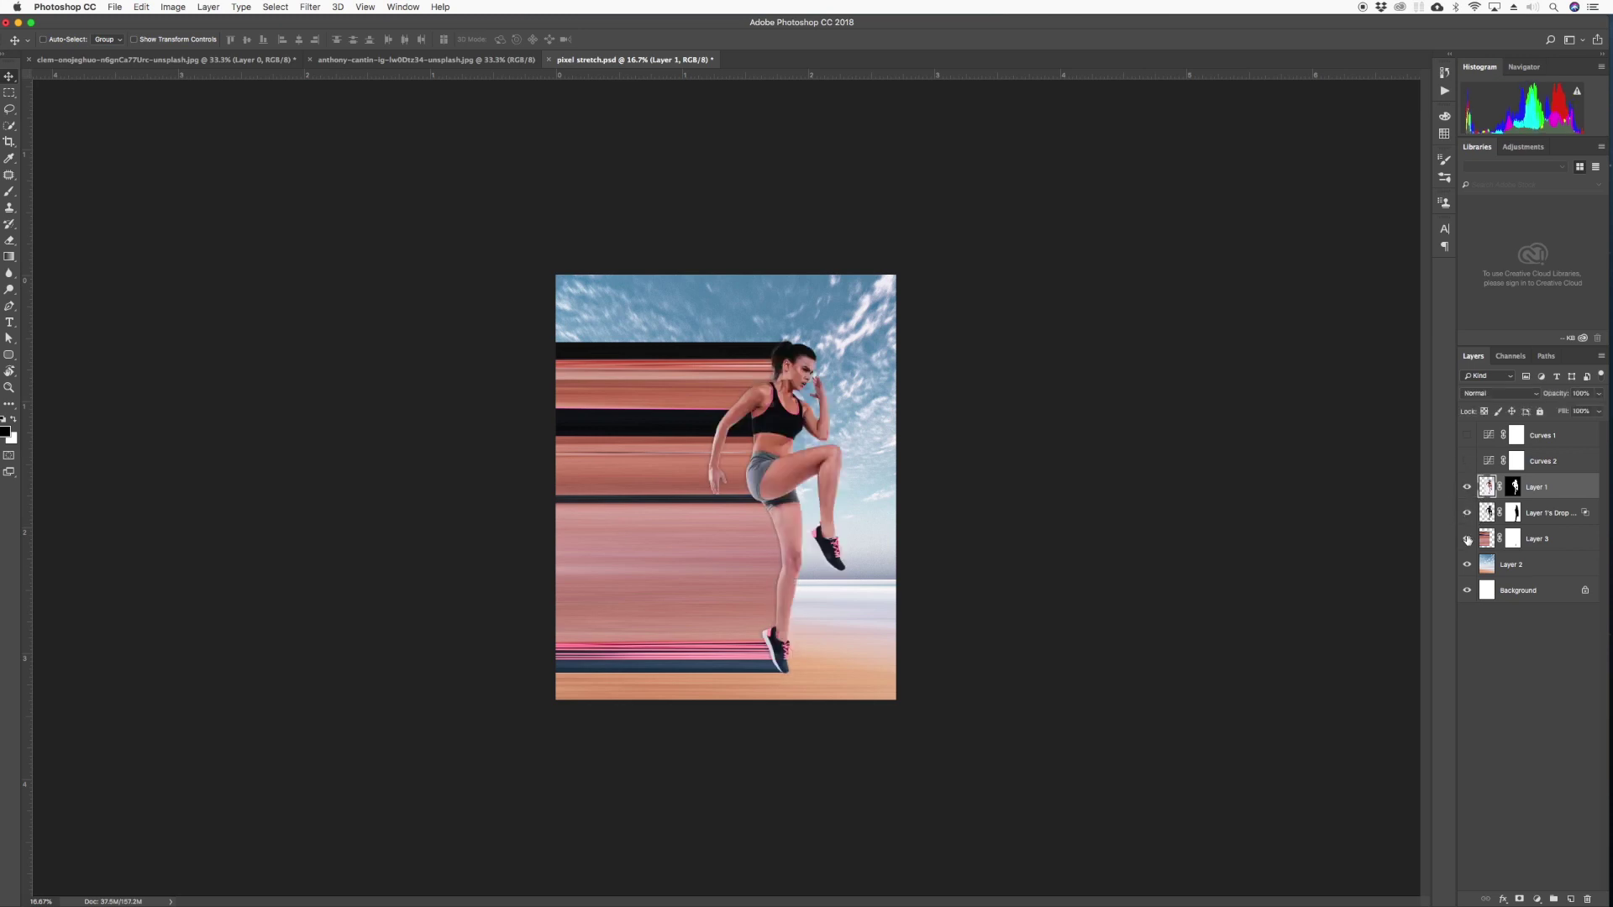
left_click(1468, 538)
left_click(1468, 538)
left_click(1485, 542)
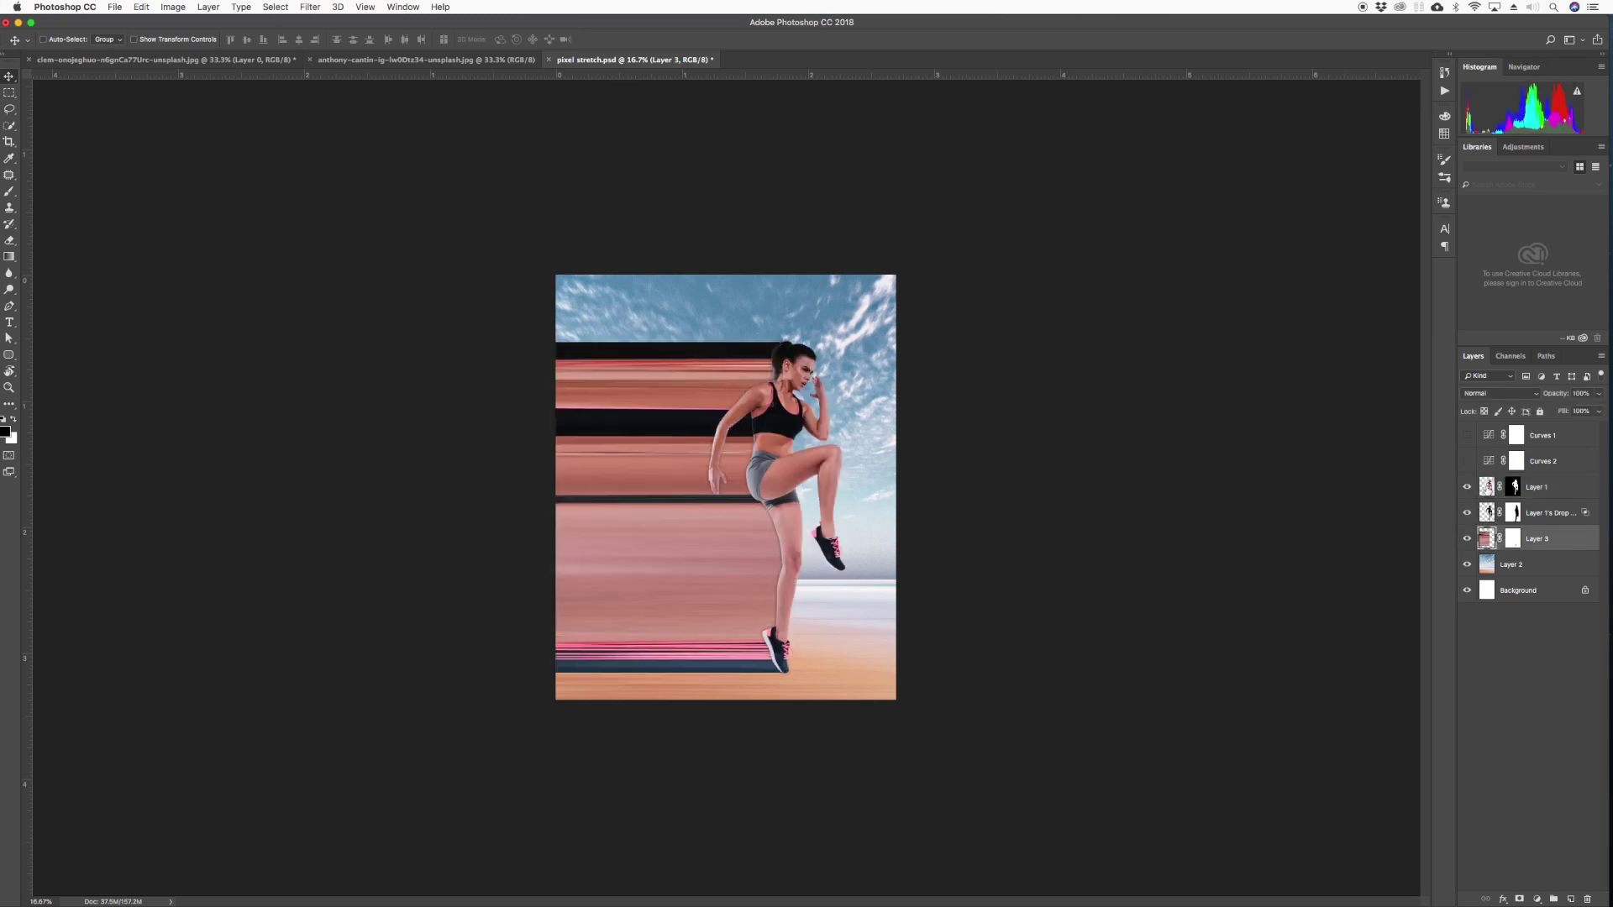
left_click(1489, 492, "shift")
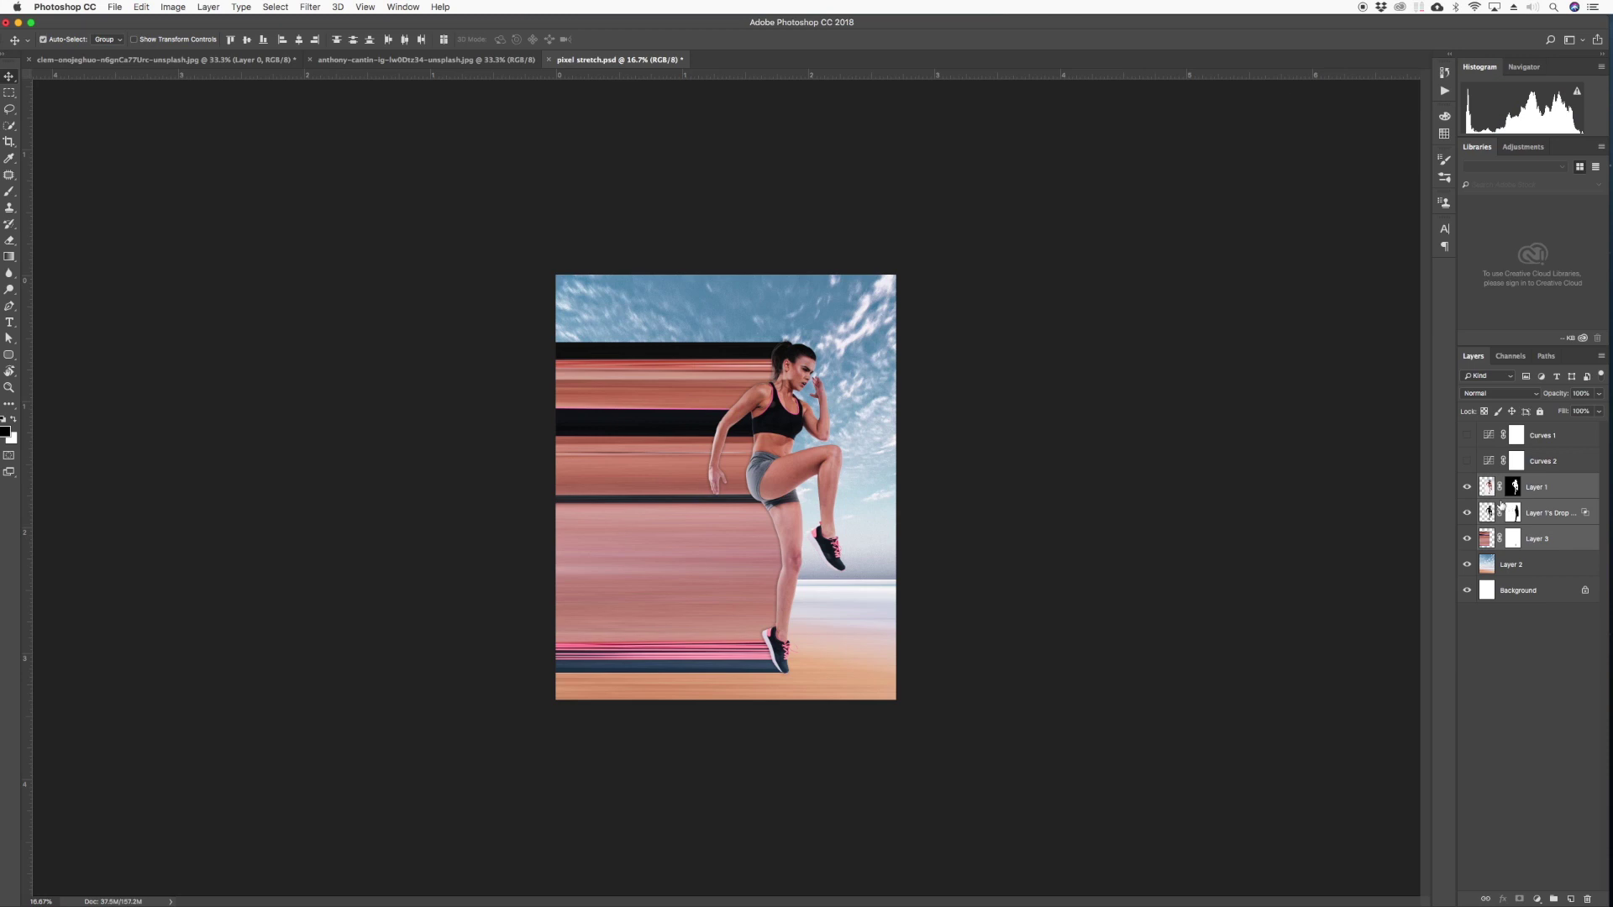
key("super+g")
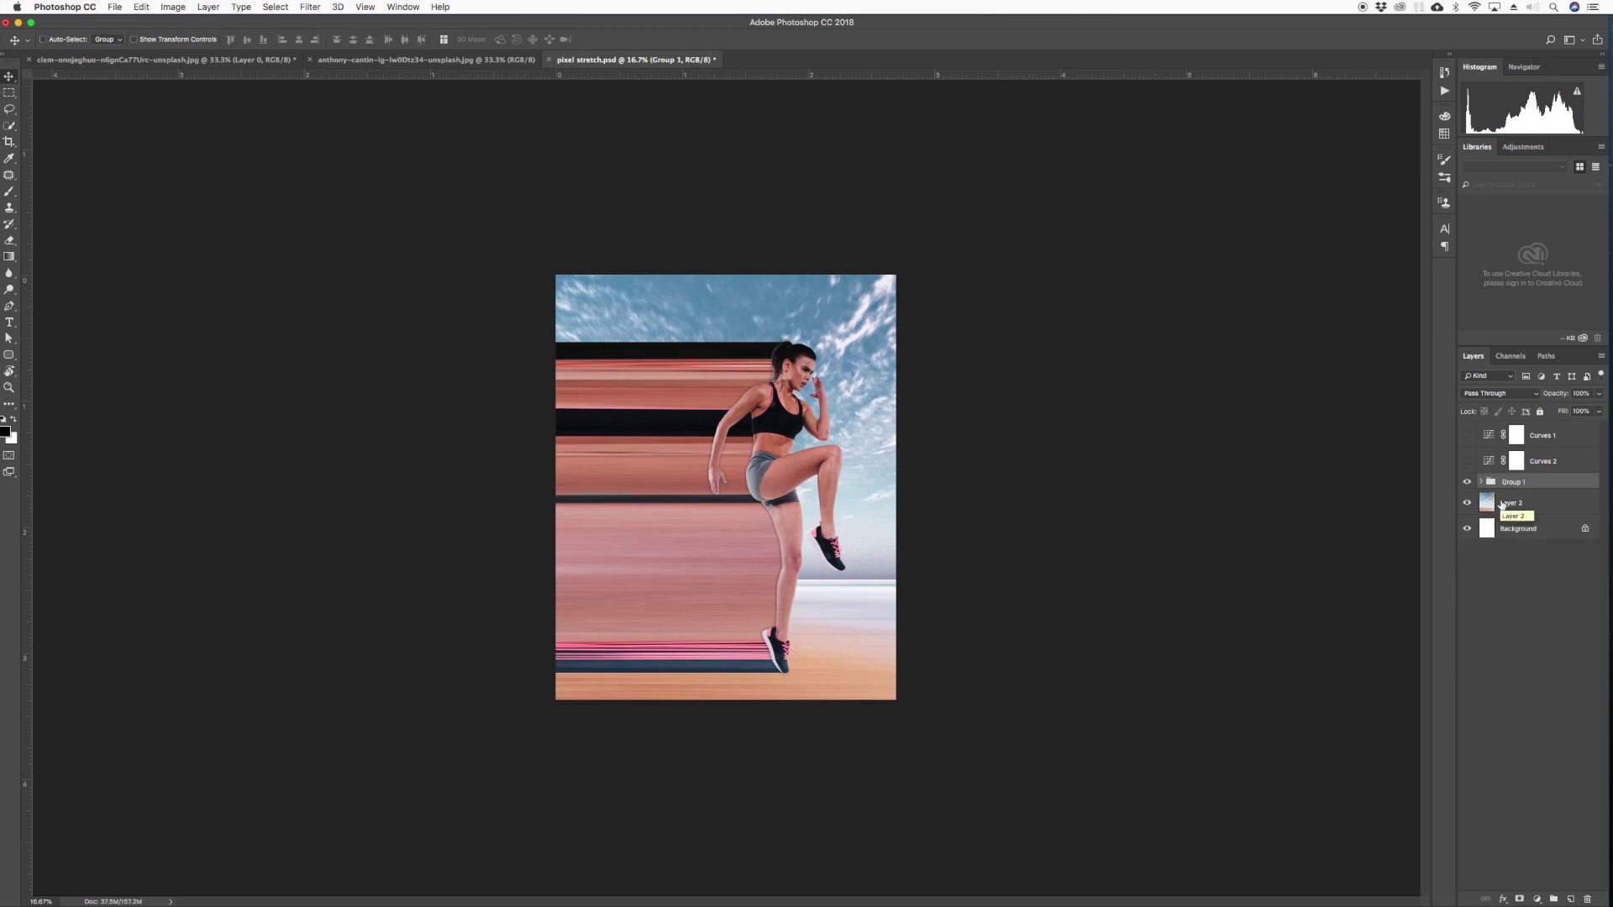
Turn on the Curves 1 and Curves 2 colour grades and clip Curves 2 to Group 1
left_click(1468, 483)
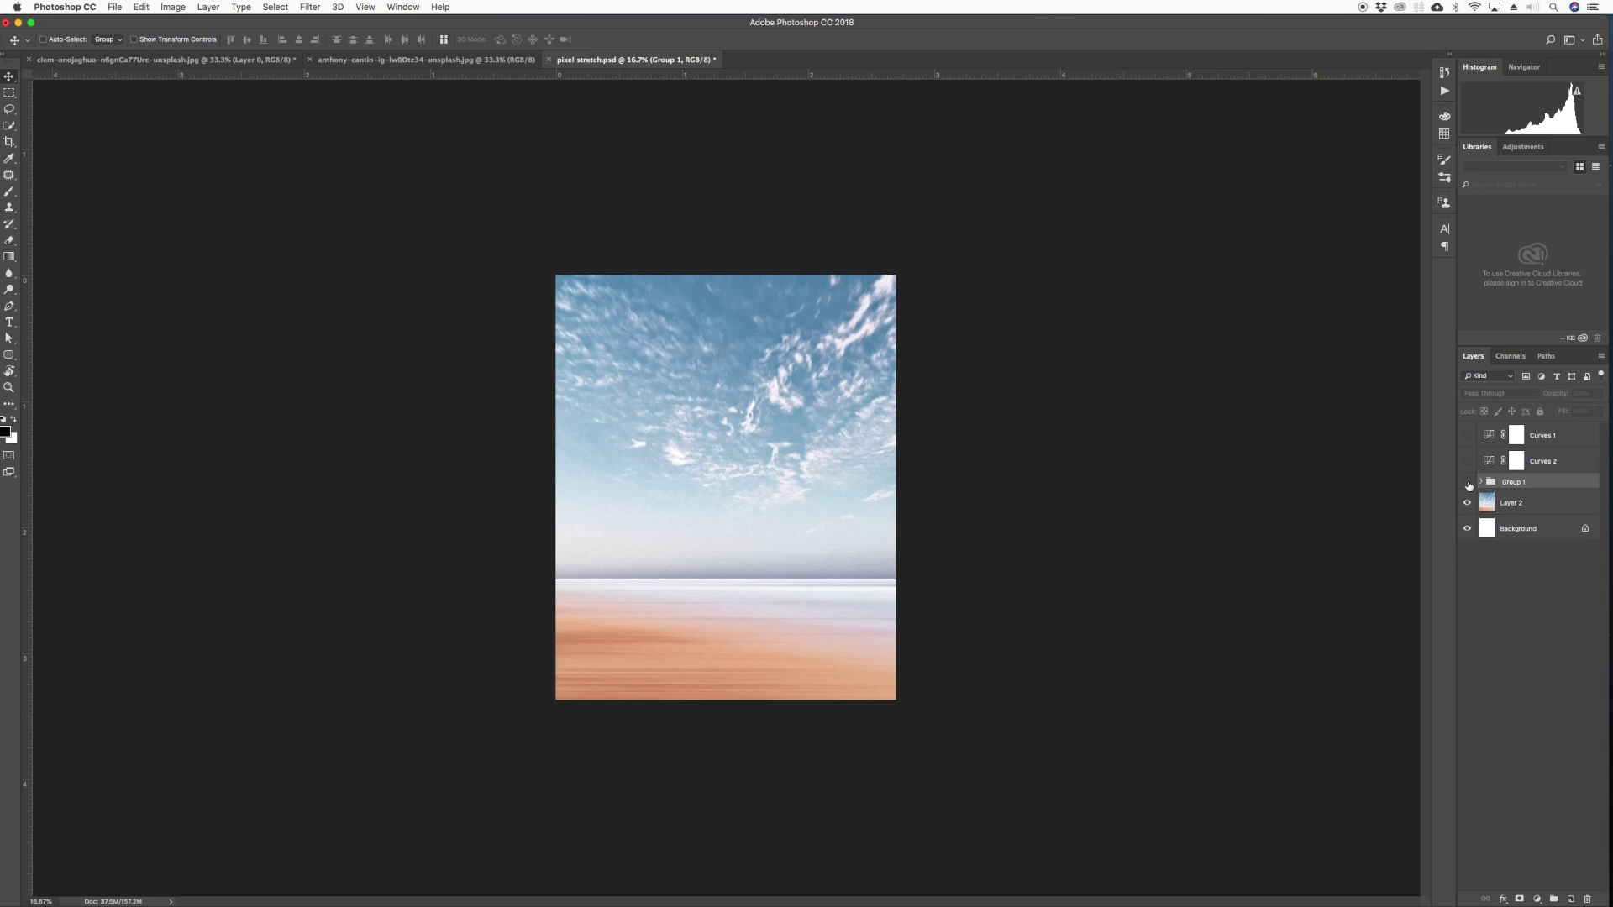
left_click(1468, 483)
left_click(1468, 483)
left_click(1468, 483)
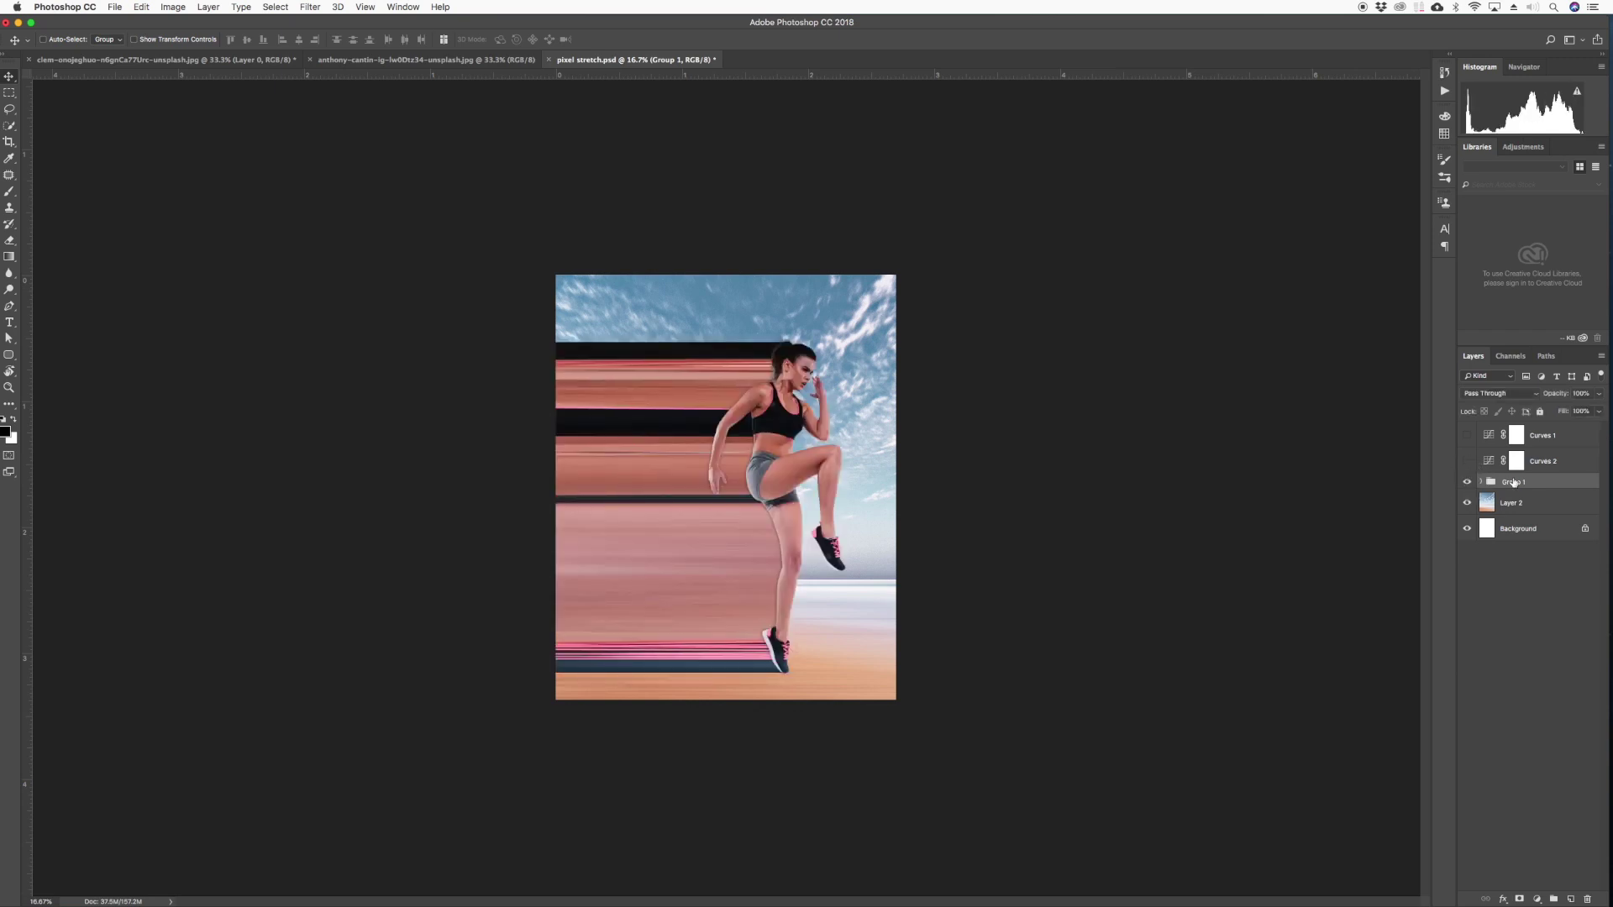
left_click(1468, 462)
left_click(1467, 437)
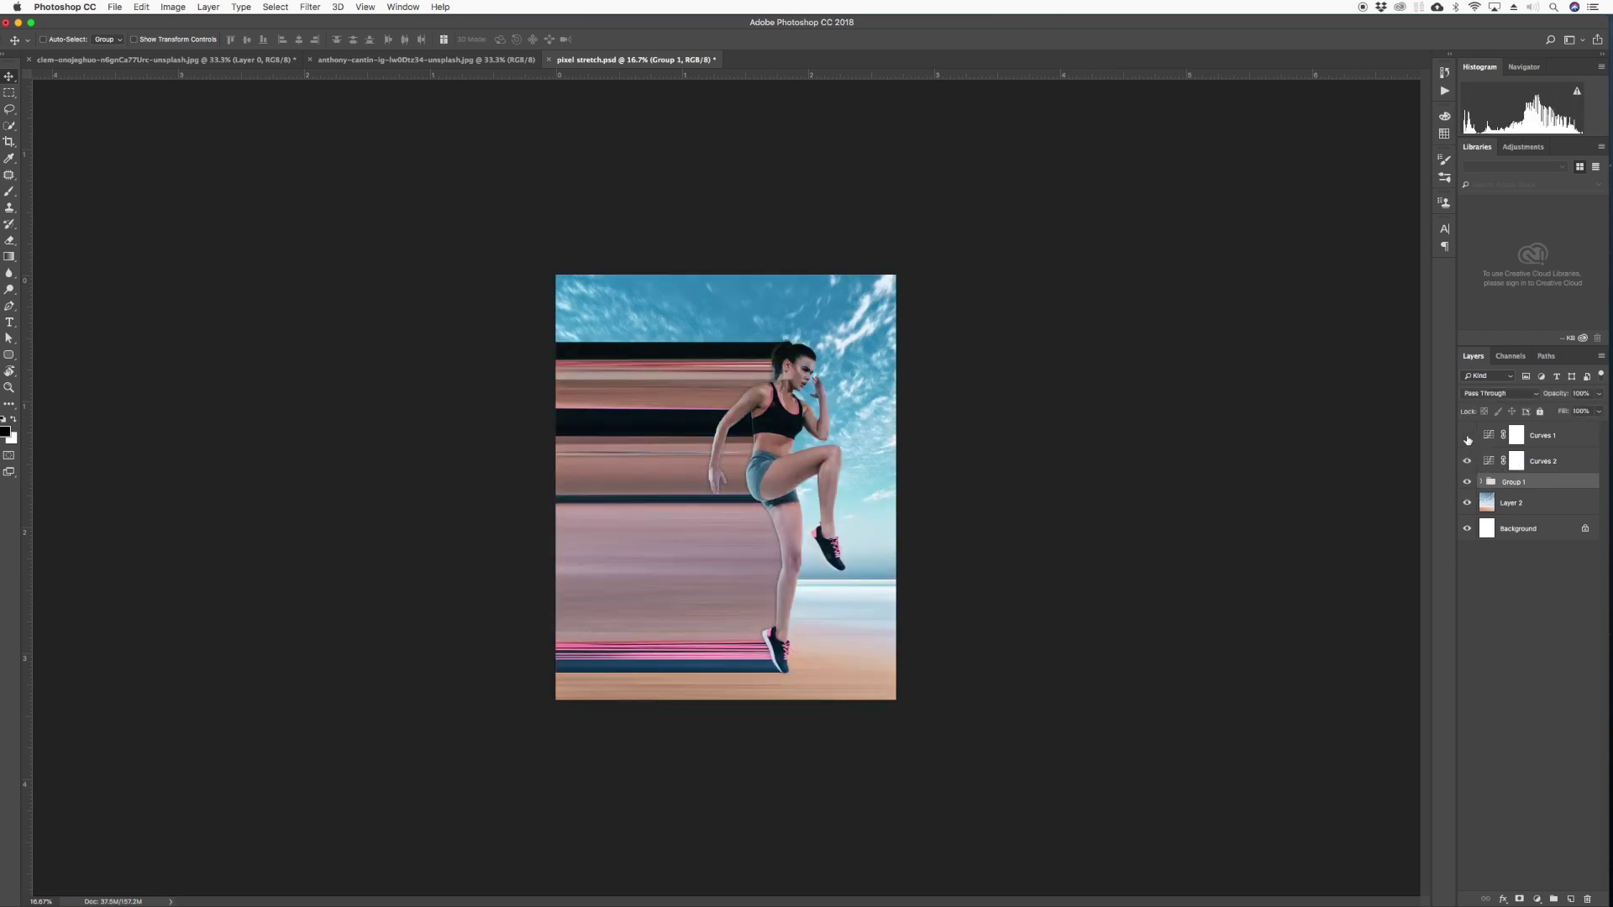
left_click(1467, 437)
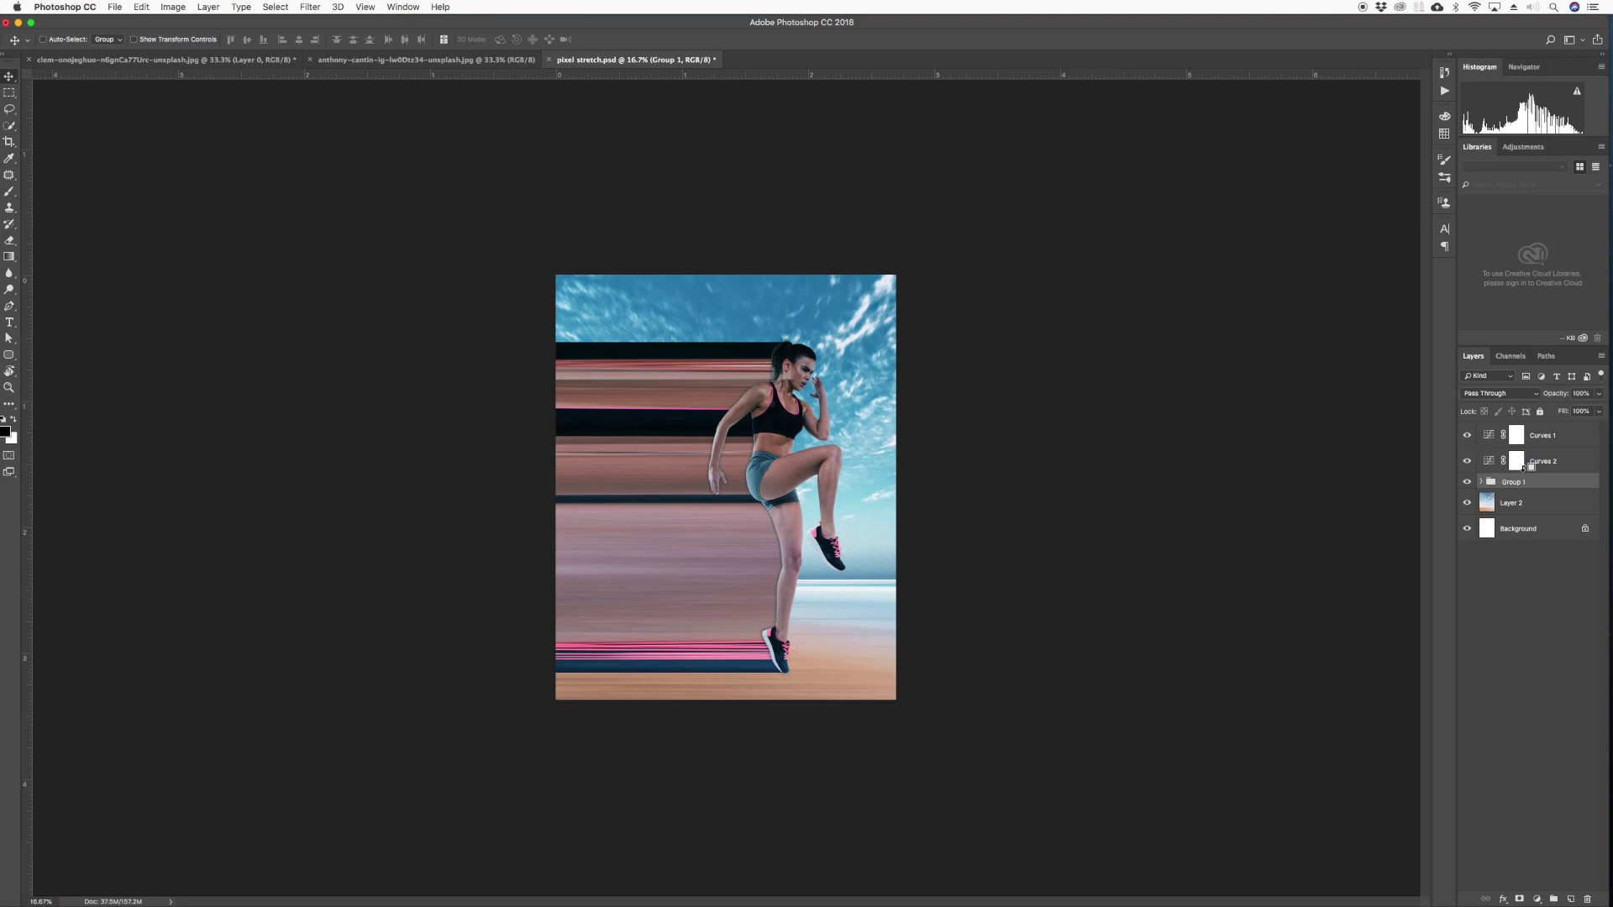
left_click(1528, 470, "alt")
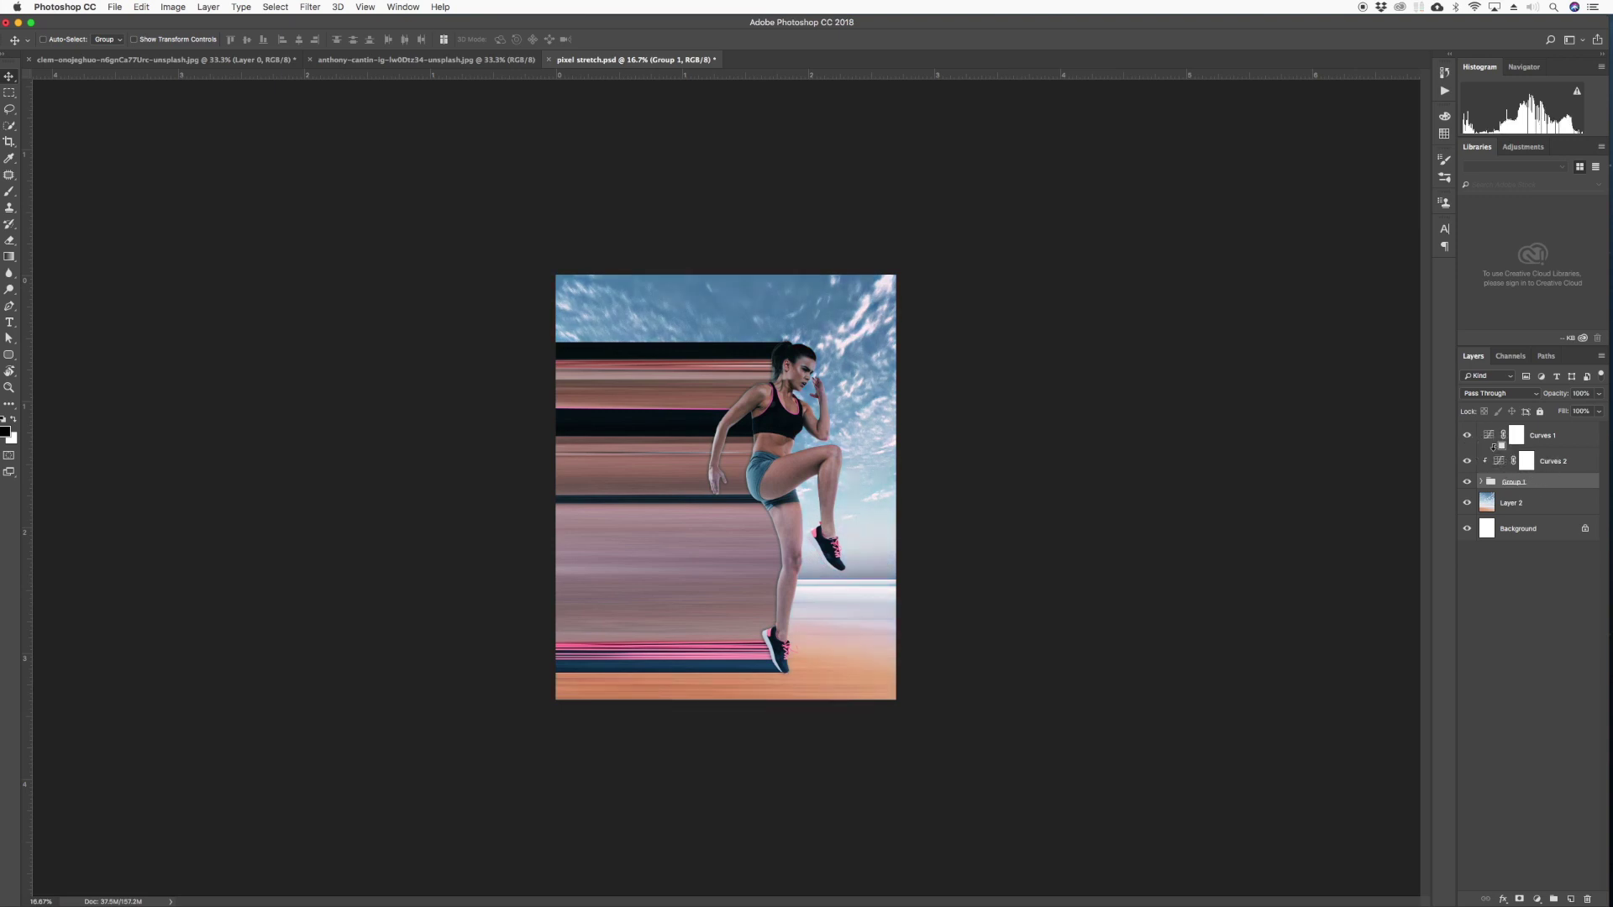
Clip Curves 1 to Group 1 and toggle the group to check the grading
left_click(1494, 446, "alt")
left_click(1467, 482)
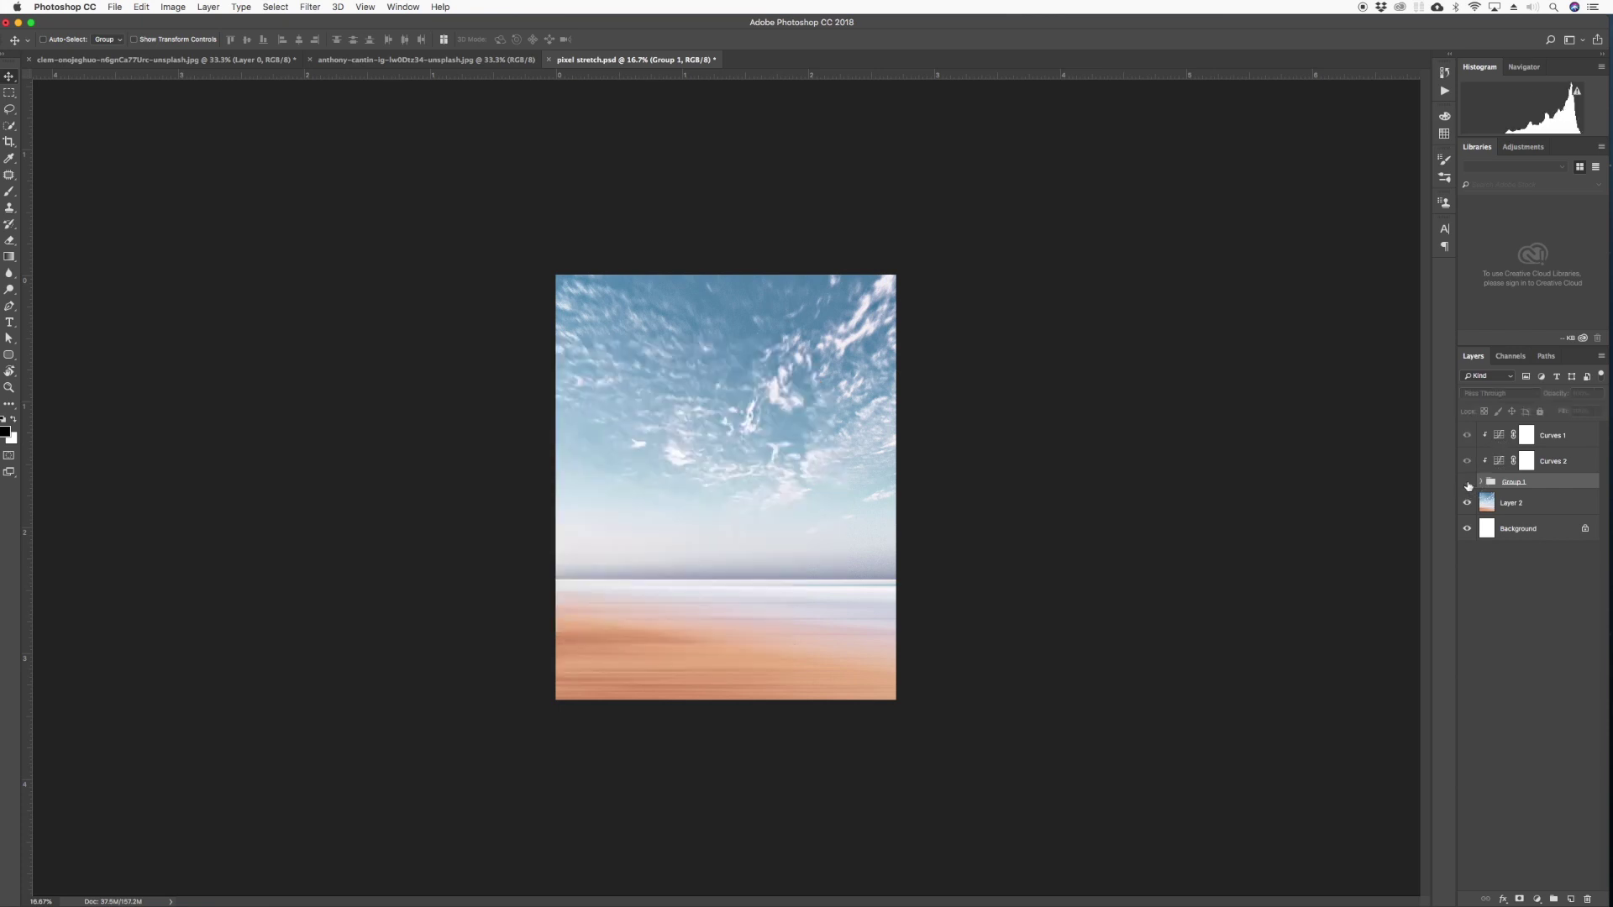
left_click(1467, 482)
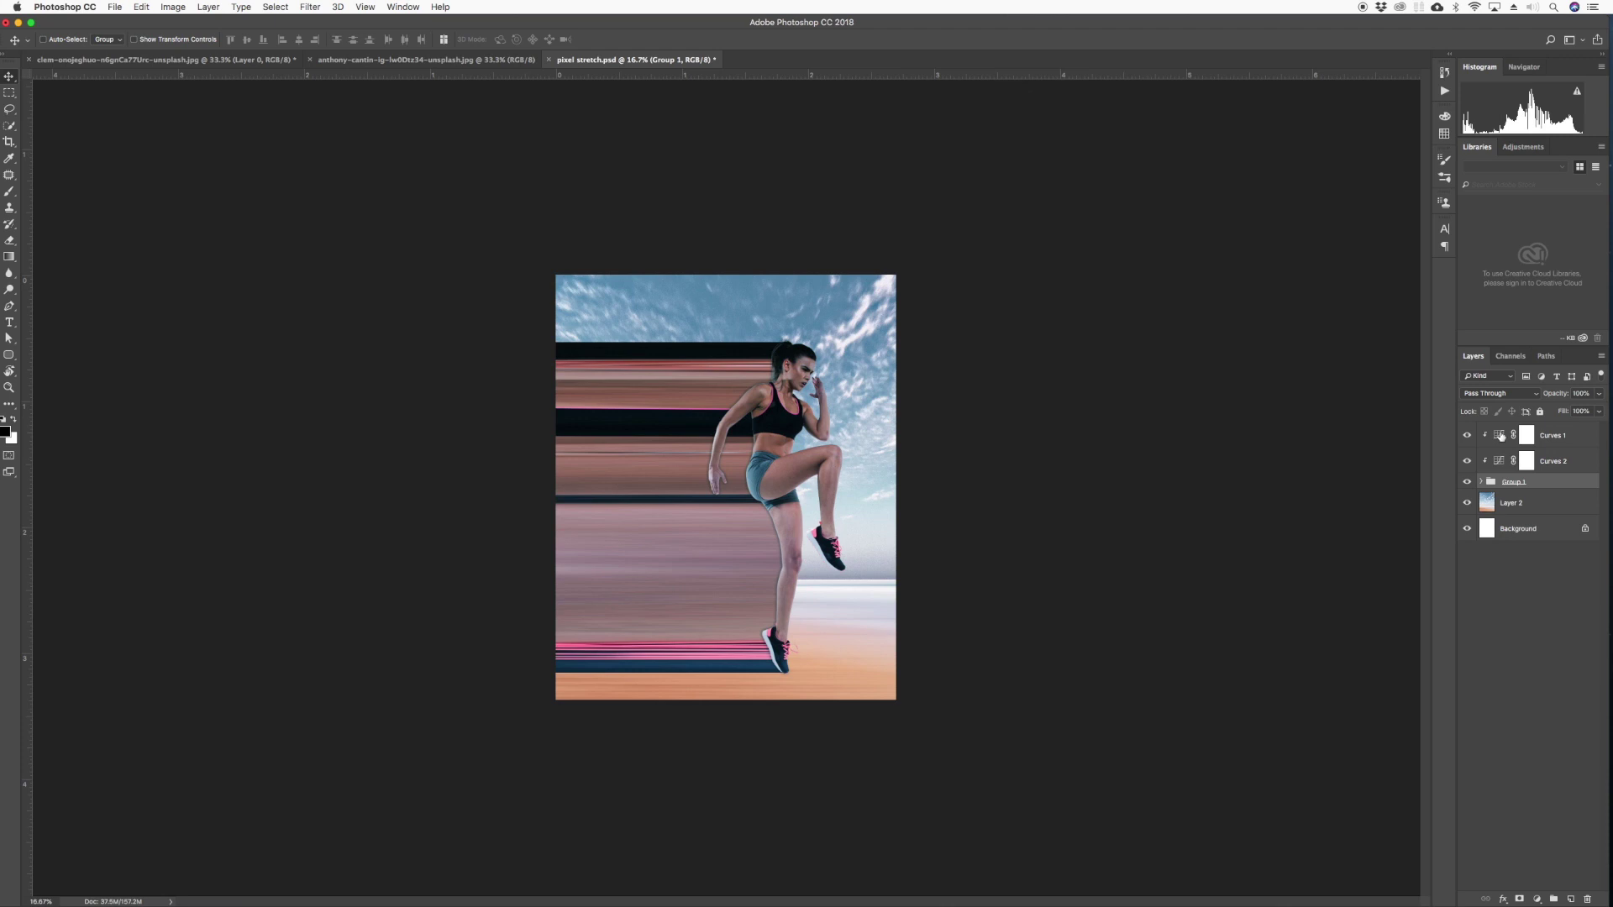
Free-transform Group 1 down to about 79% and move it down-left so the streaks meet the left edge
key("ctrl+t")
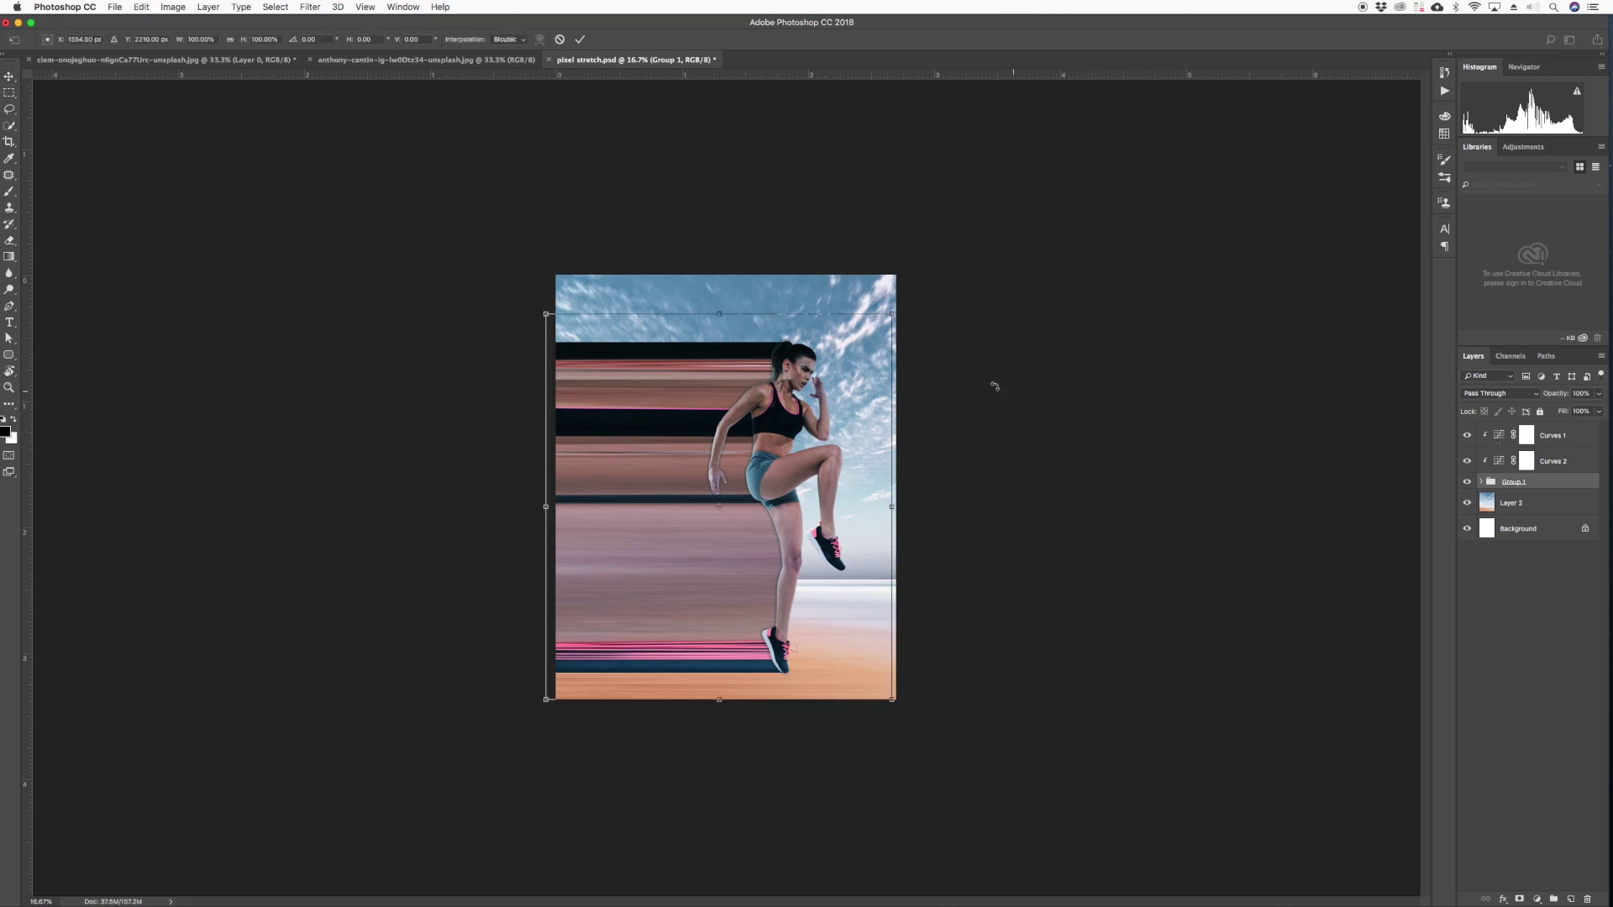
left_click(893, 315)
left_click_drag(893, 316, 864, 349)
left_click_drag(765, 458, 741, 476)
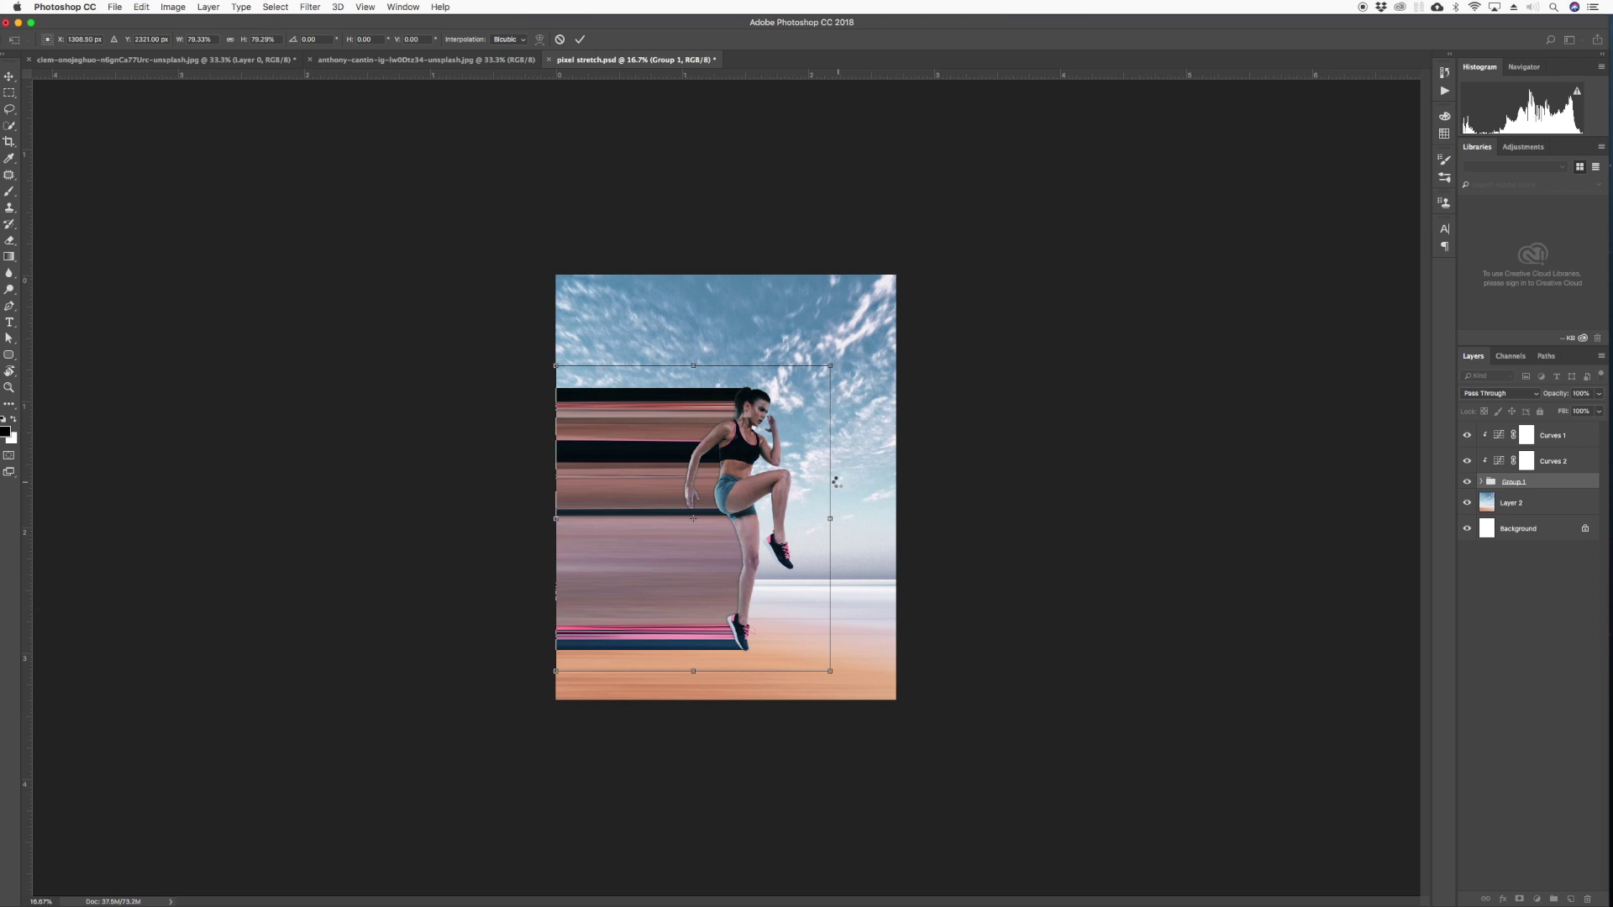
key("Return")
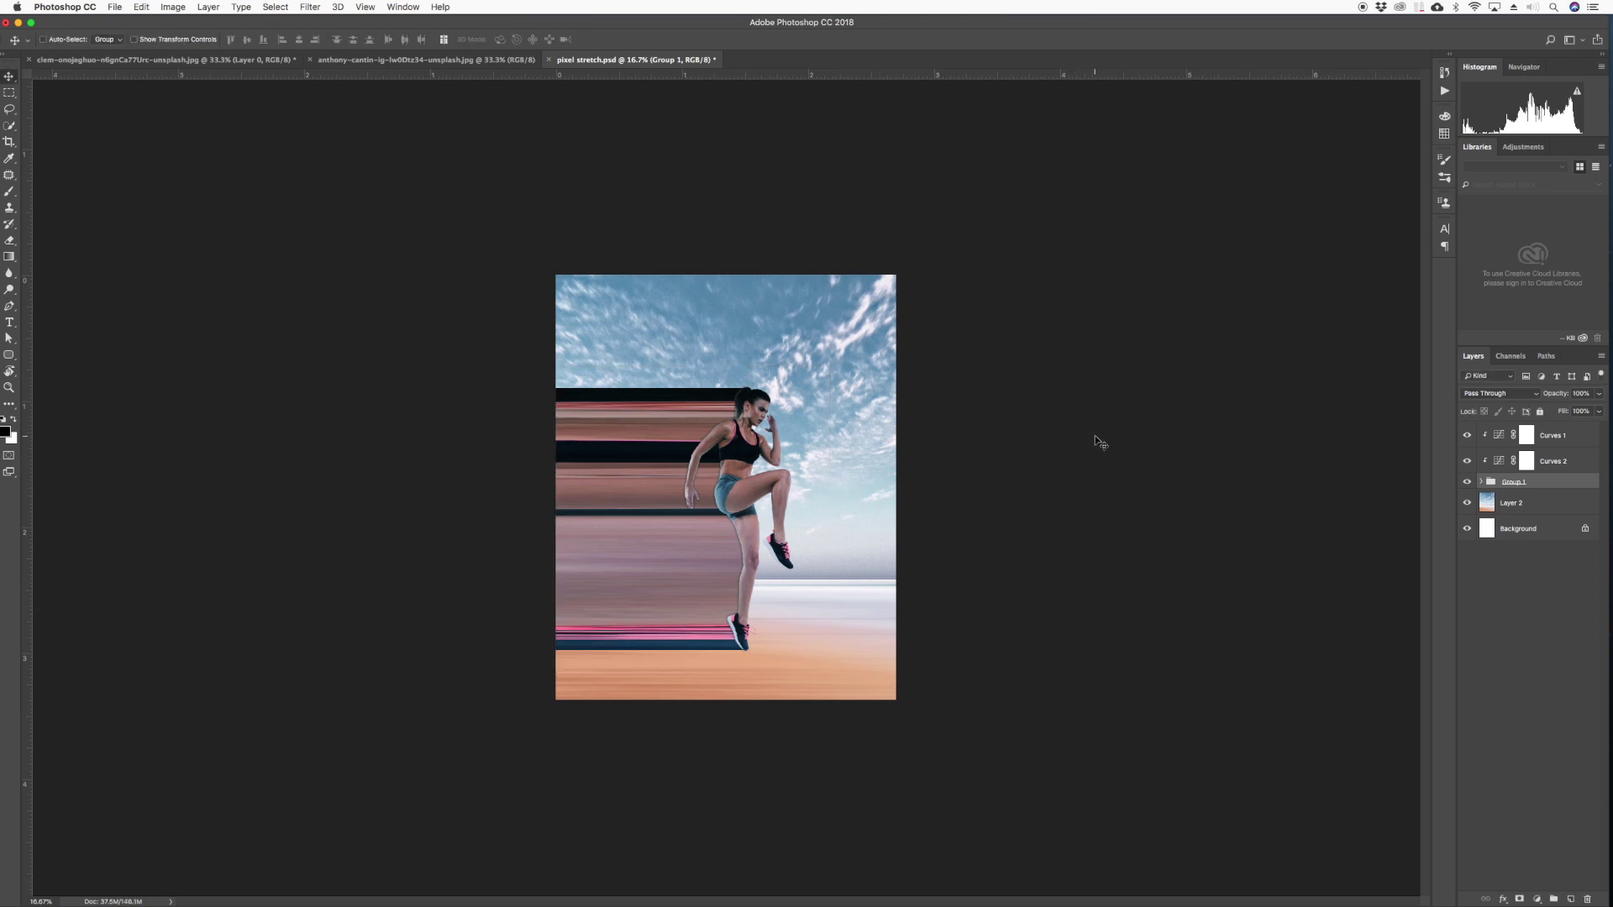
key("super+equal")
key("super+equal")
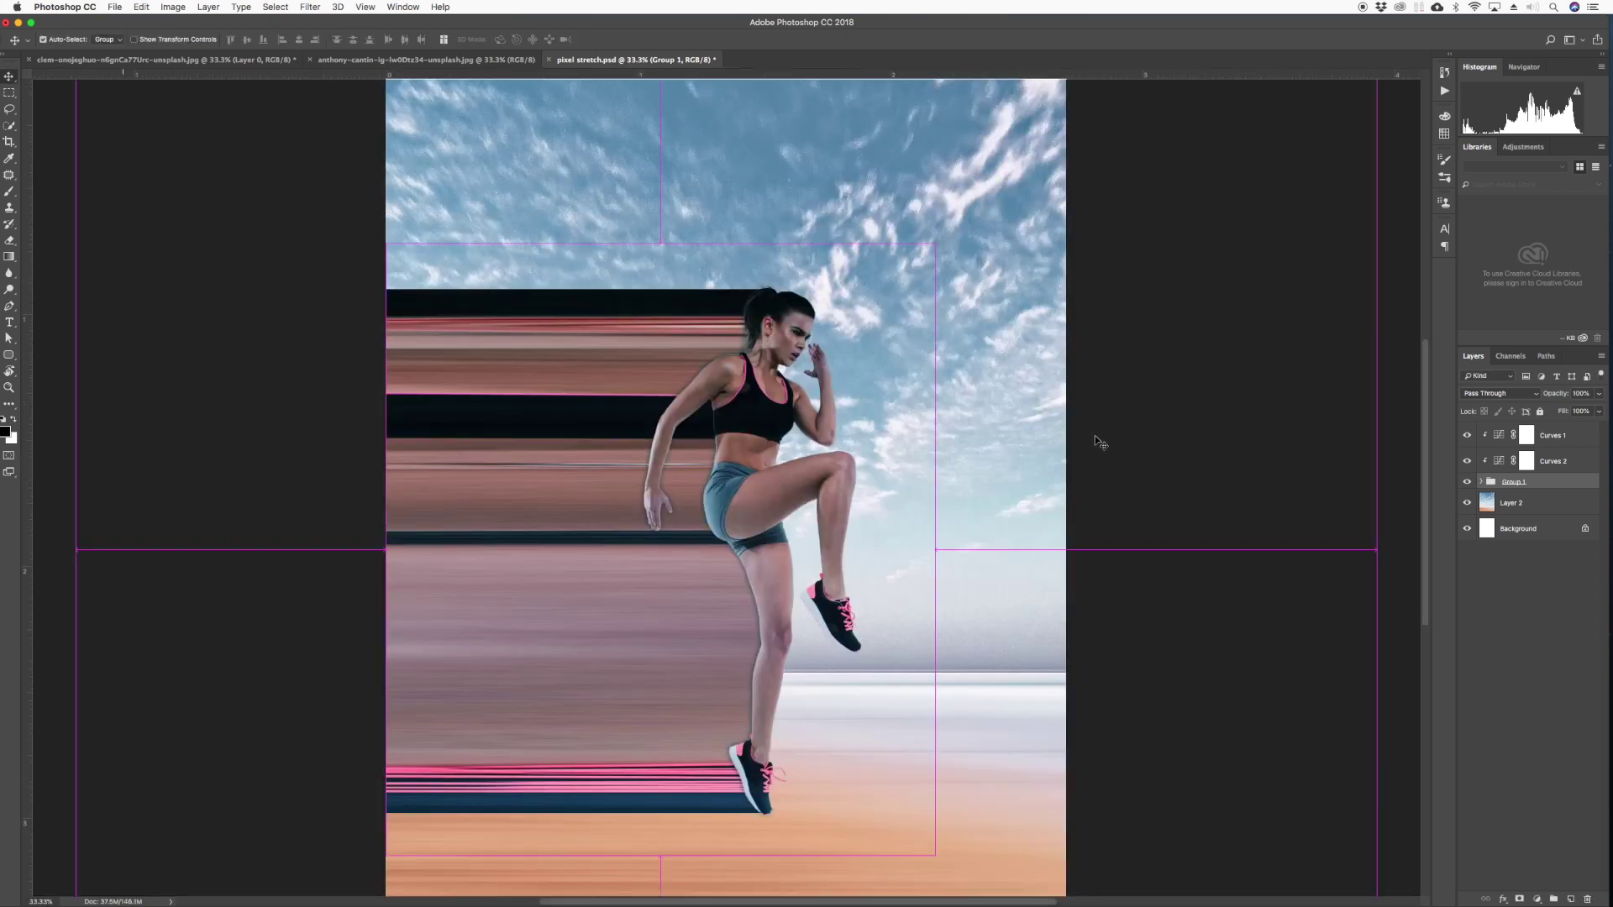
key("super+minus")
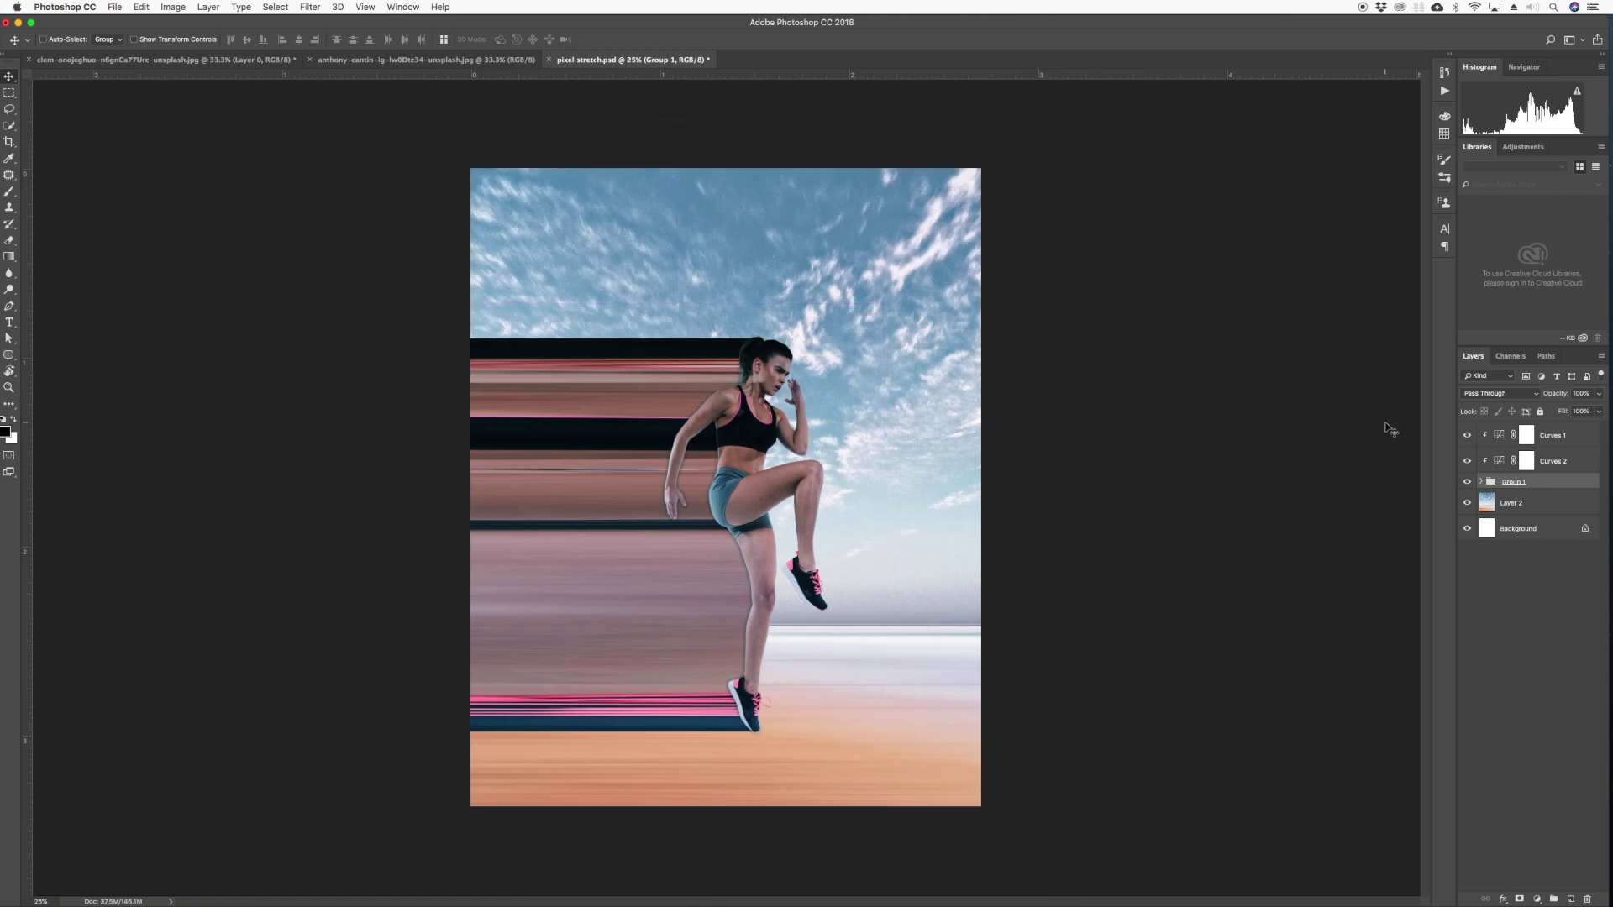
Create a new layer named Shadow above the background Layer 2
left_click(1487, 506)
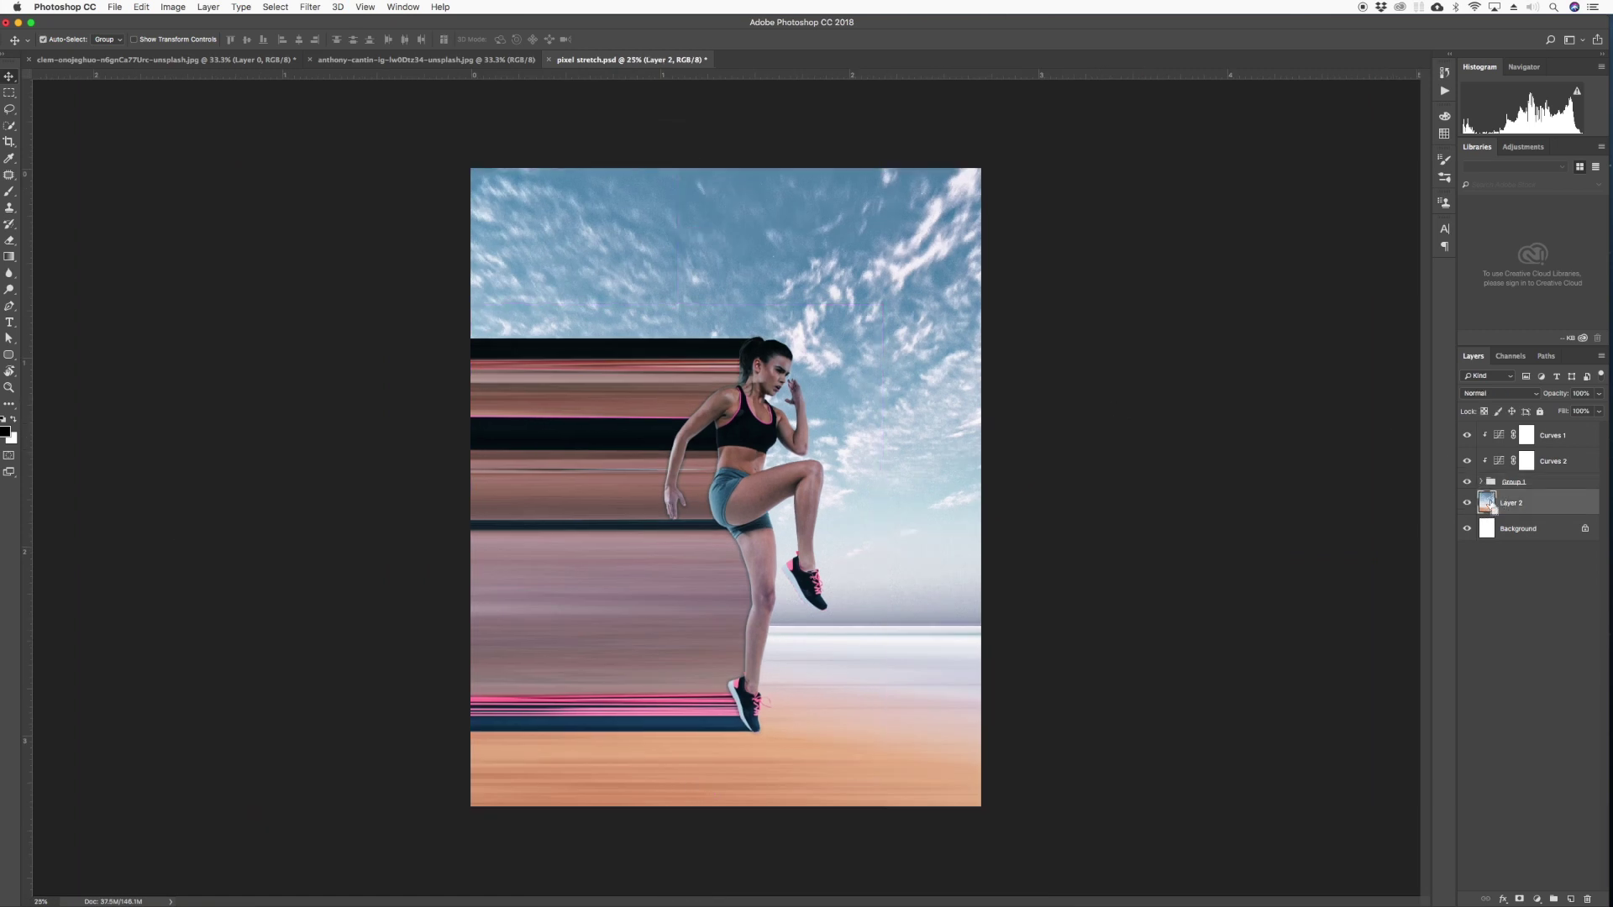
key("shift+super+n")
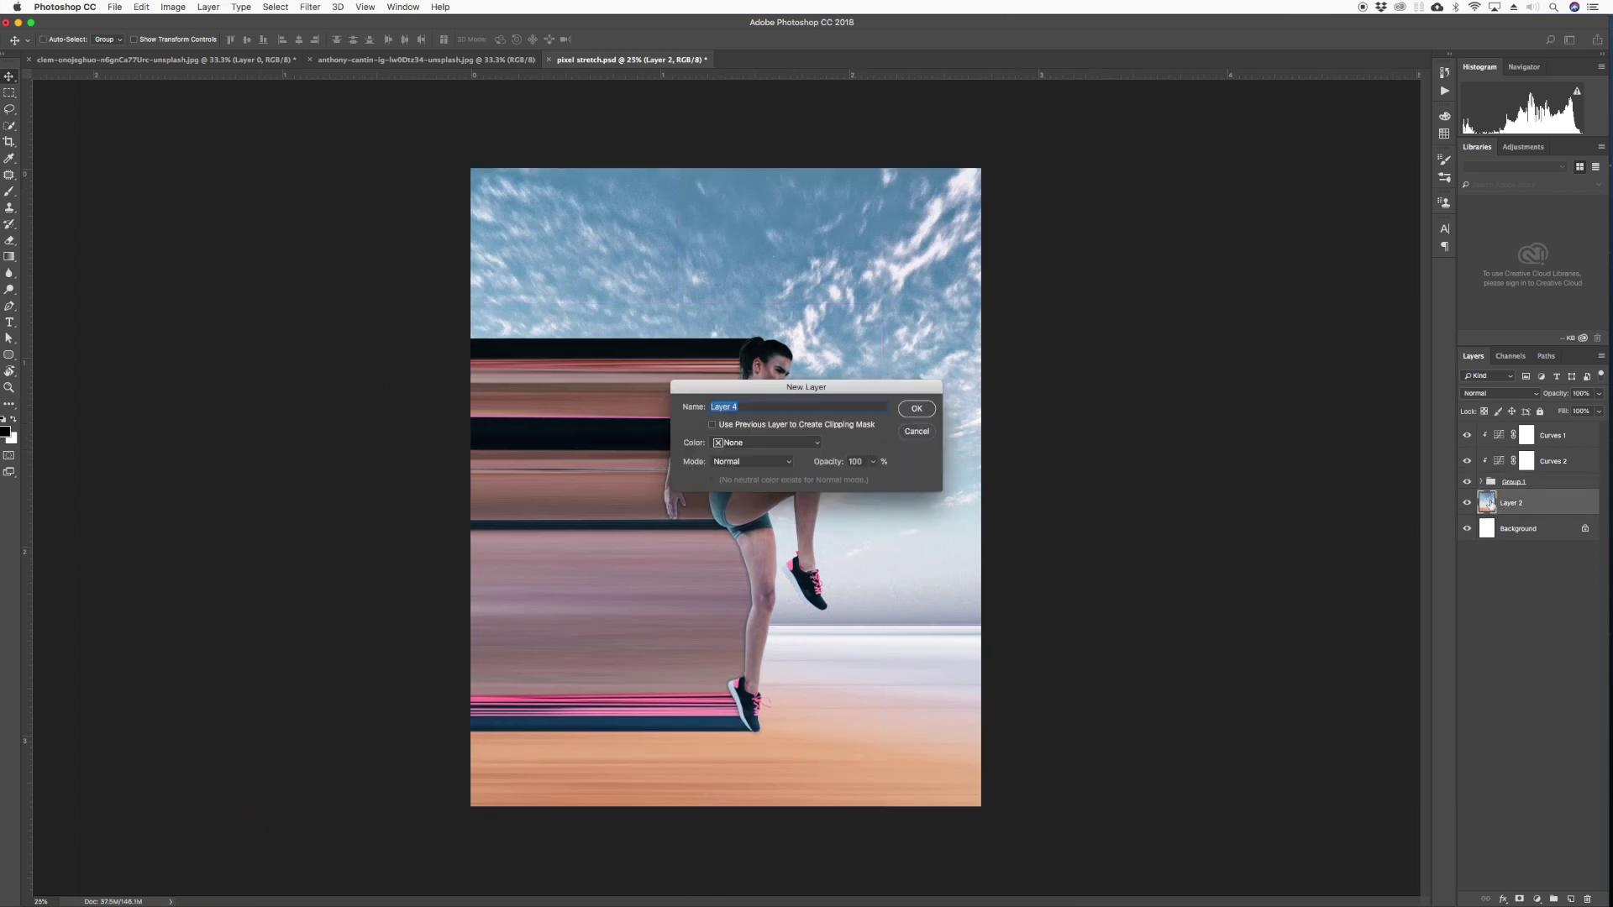
type("Shadow")
key("Return")
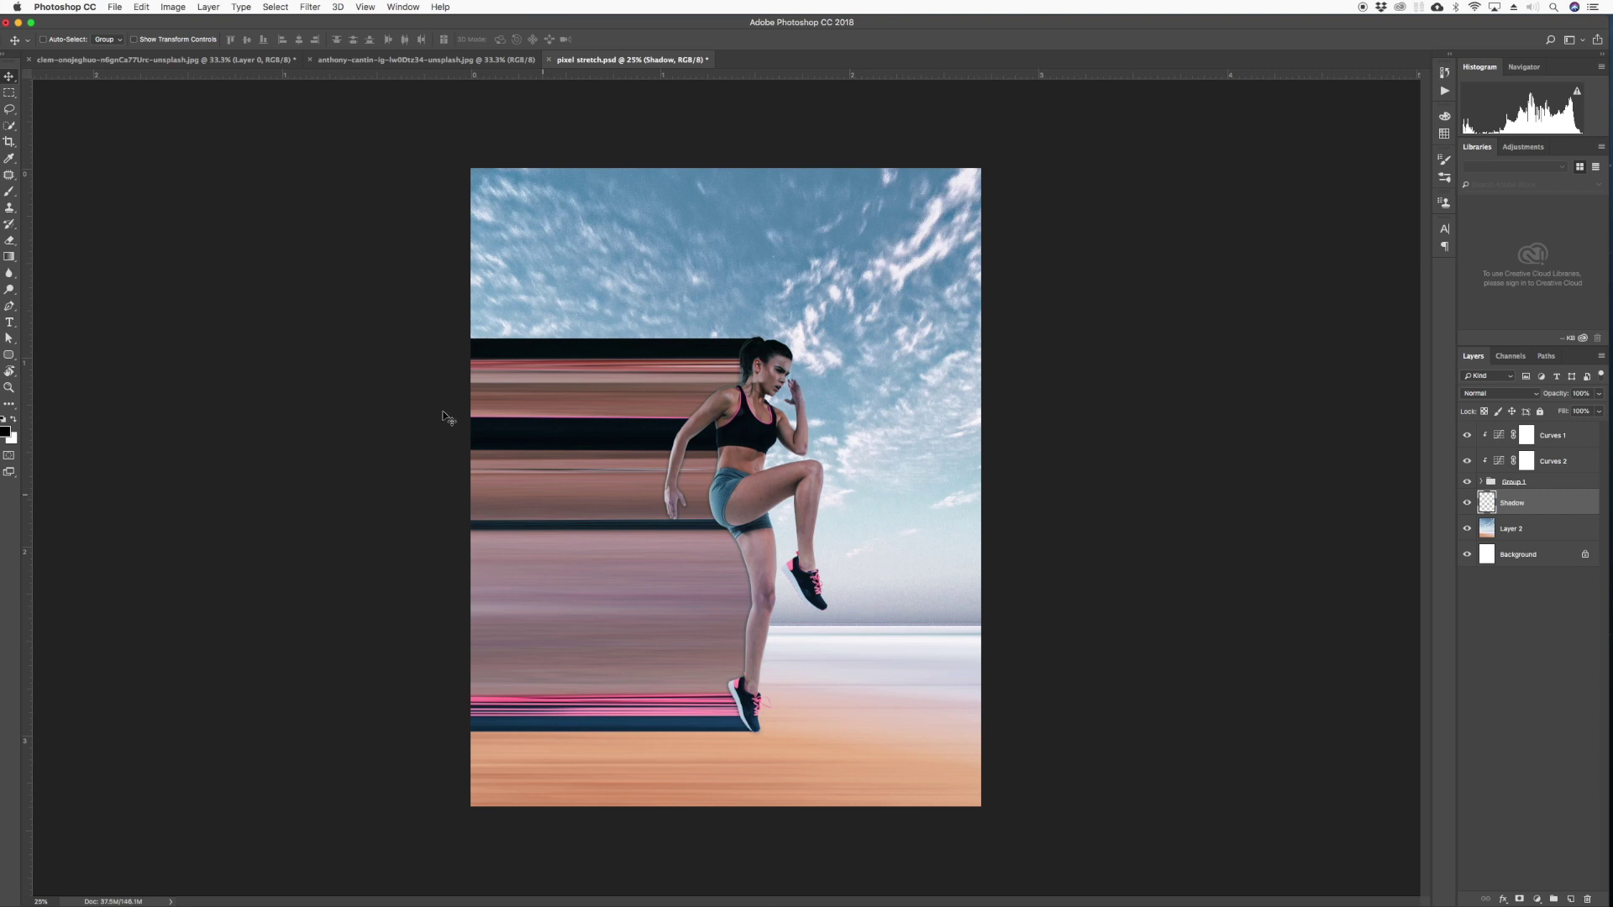
Draw an ellipse on the sand below the feet and fill it with solid black
left_click_drag(10, 93, 84, 103)
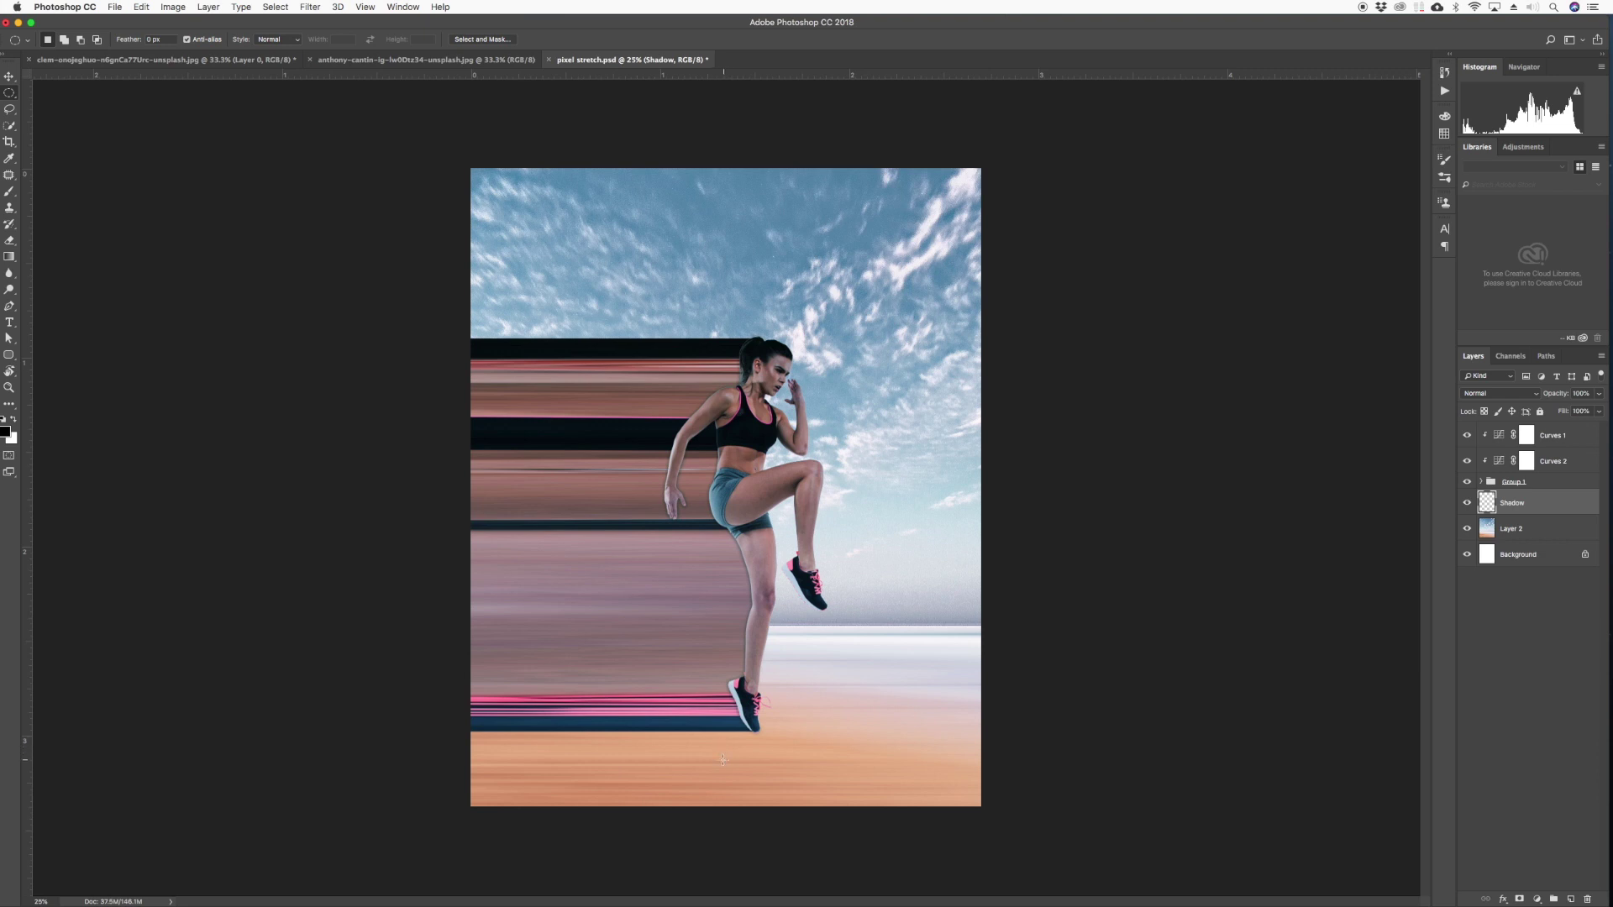
left_click_drag(723, 760, 784, 768)
key("shift+BackSpace")
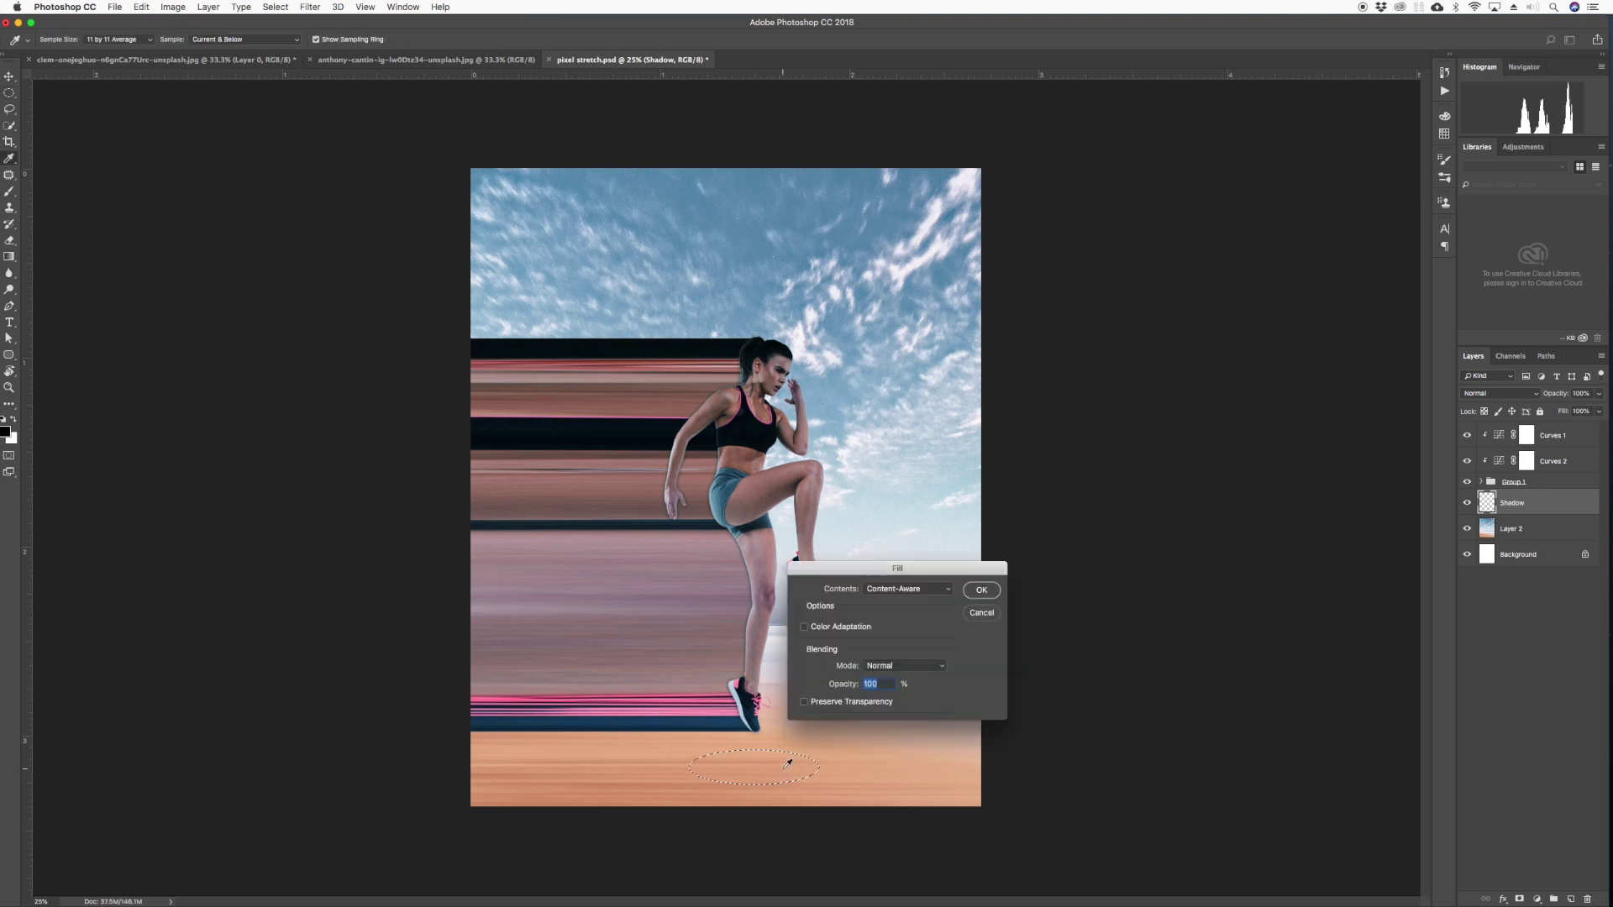
key("Escape")
key("alt+BackSpace")
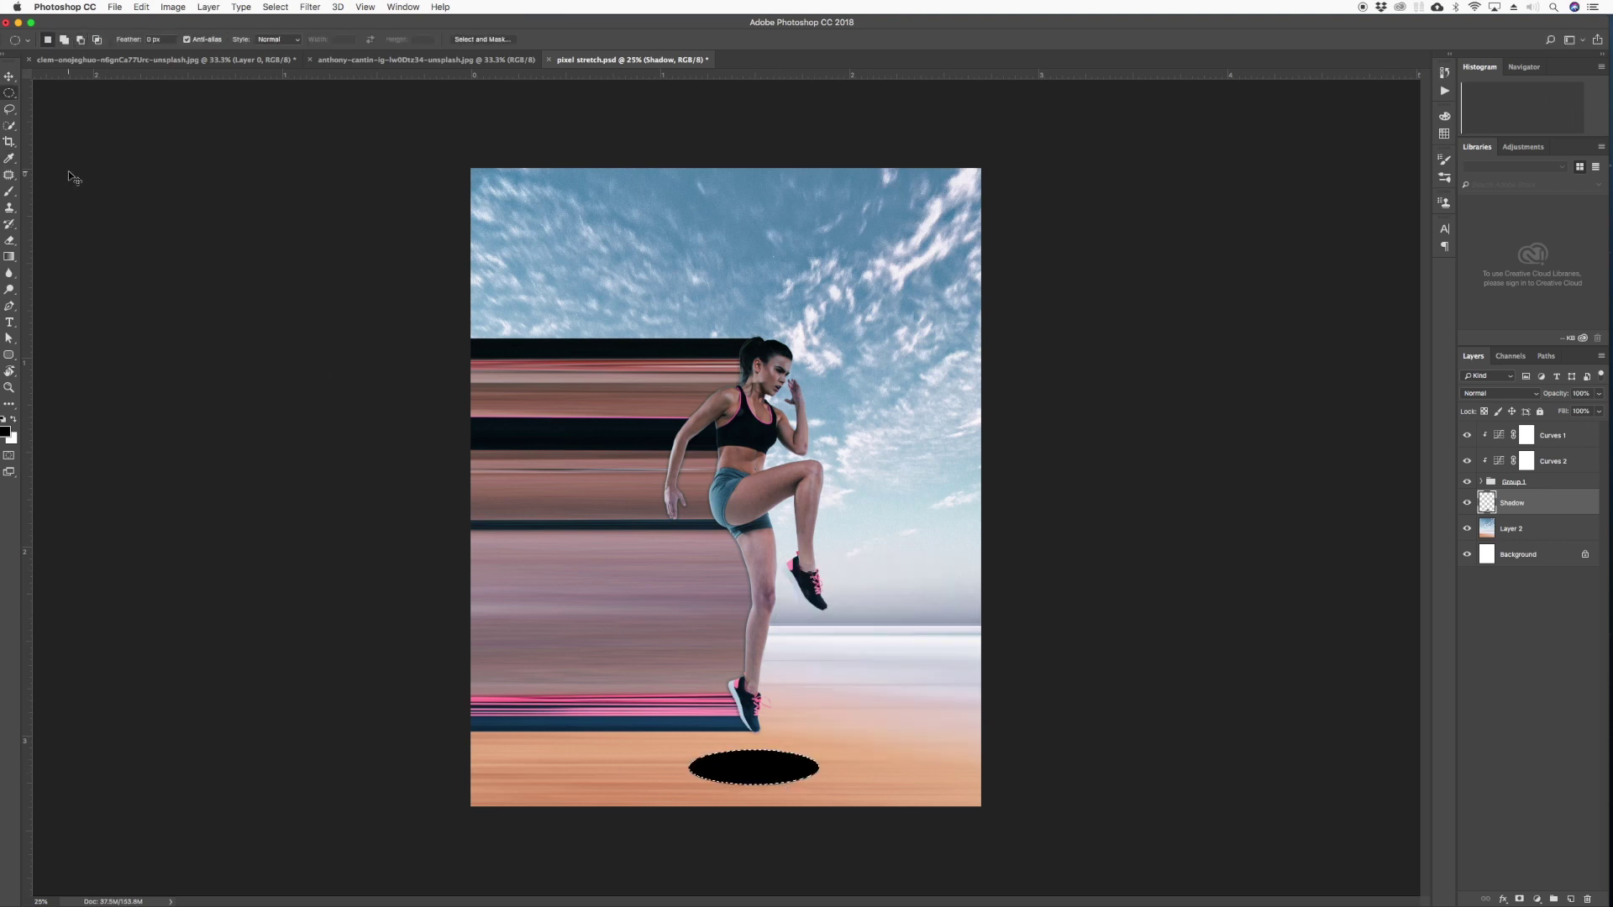
key("super+d")
left_click(9, 76)
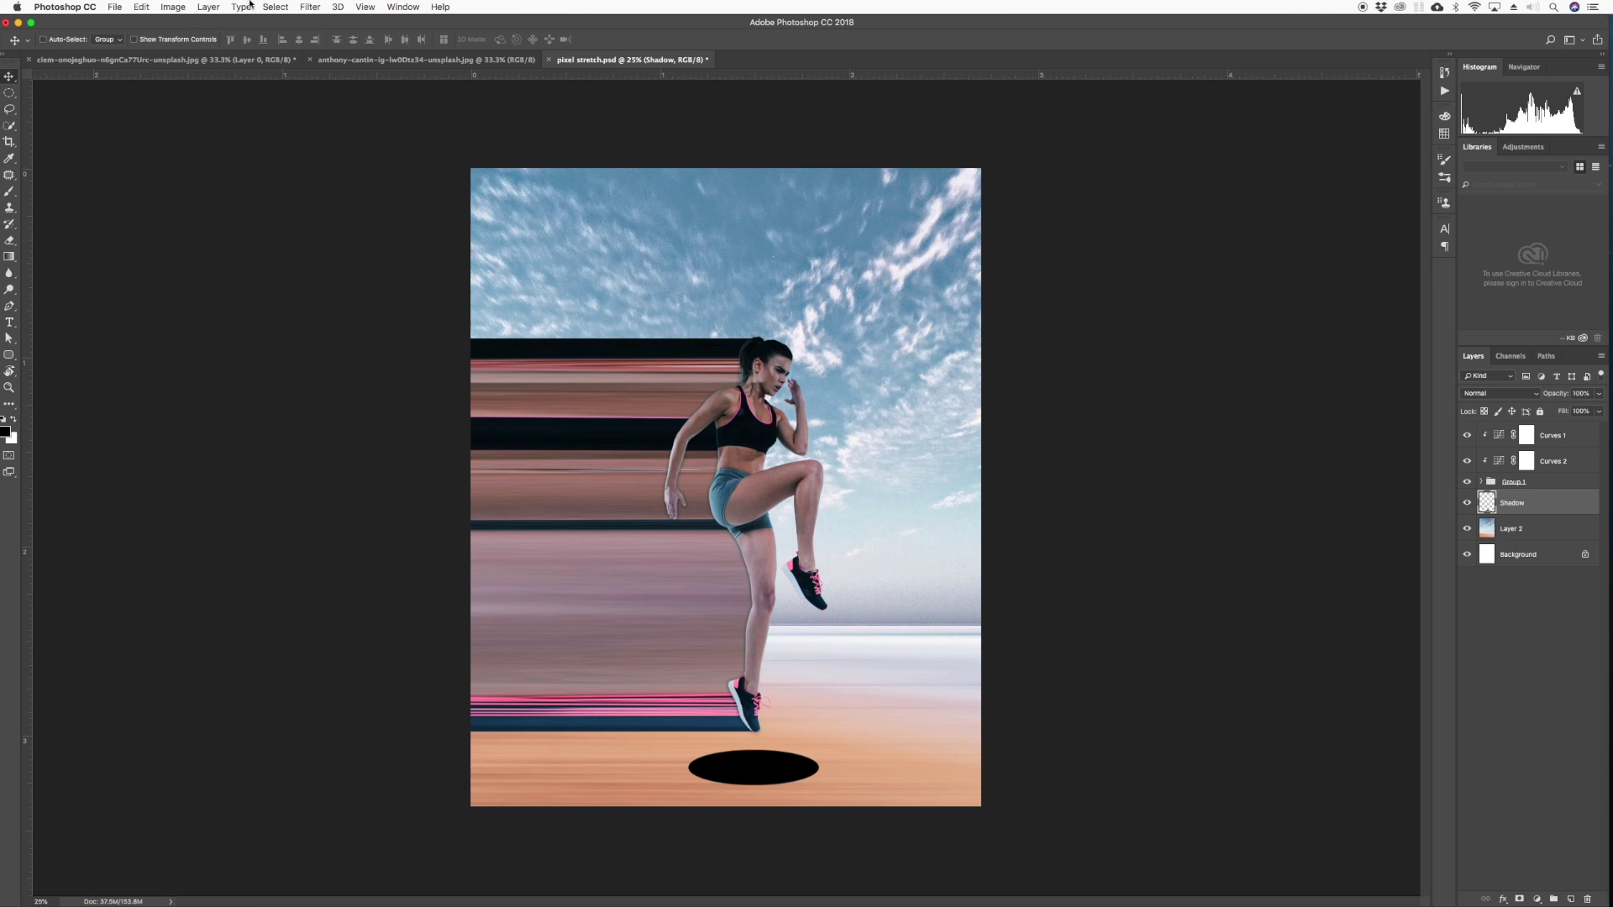
left_click(249, 6)
Apply a Gaussian Blur of about 100 px radius to the black ellipse
mouse_move(311, 7)
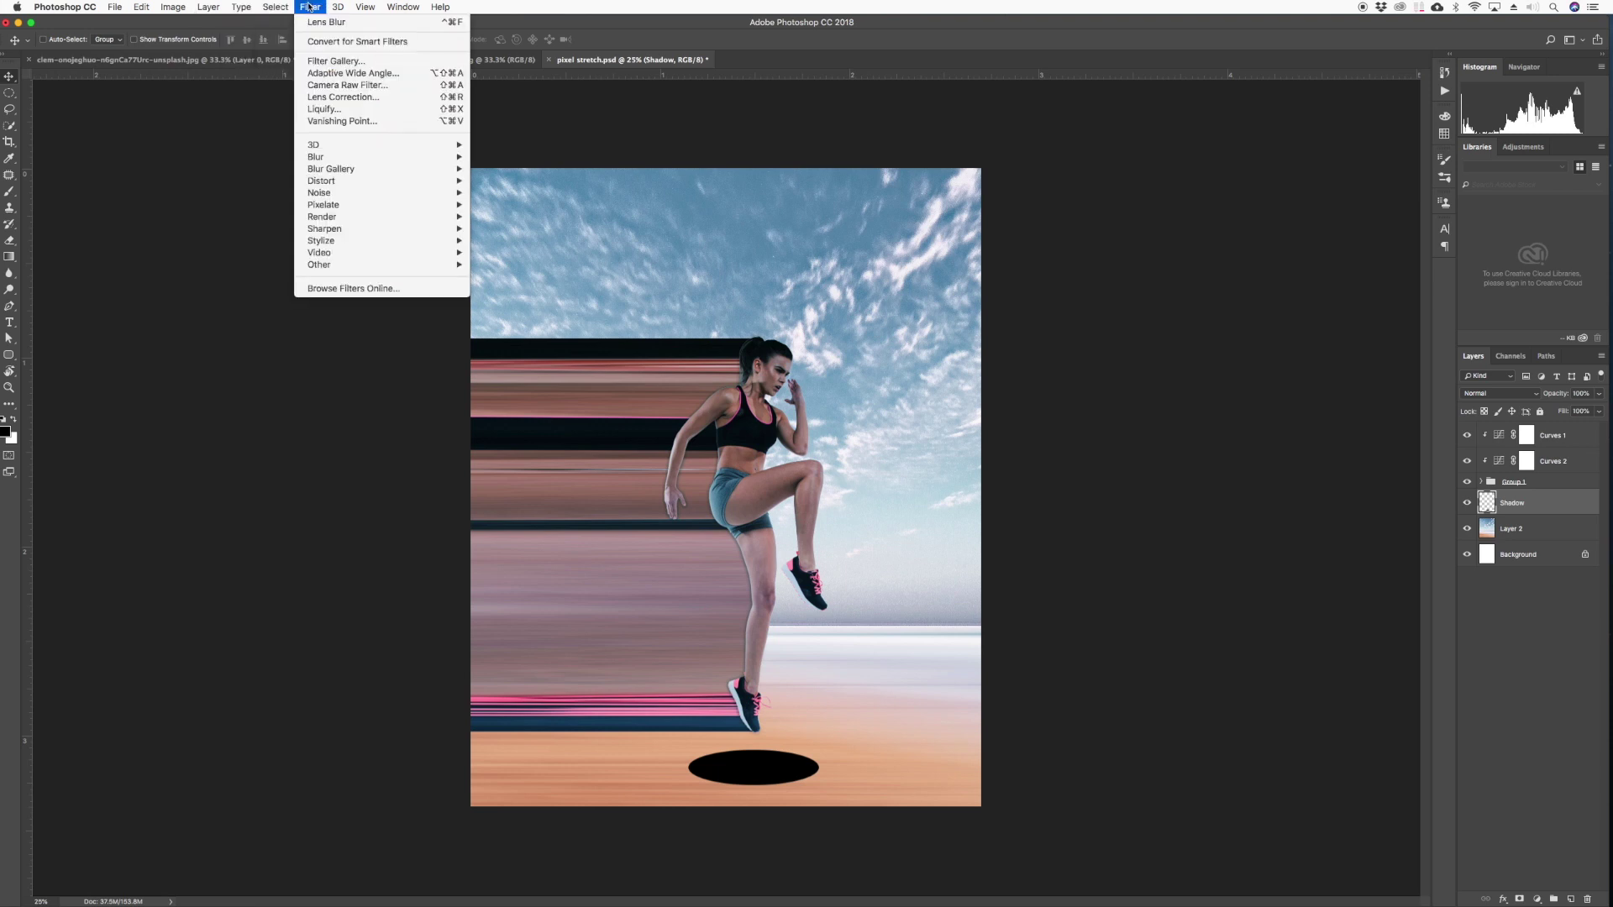
mouse_move(327, 159)
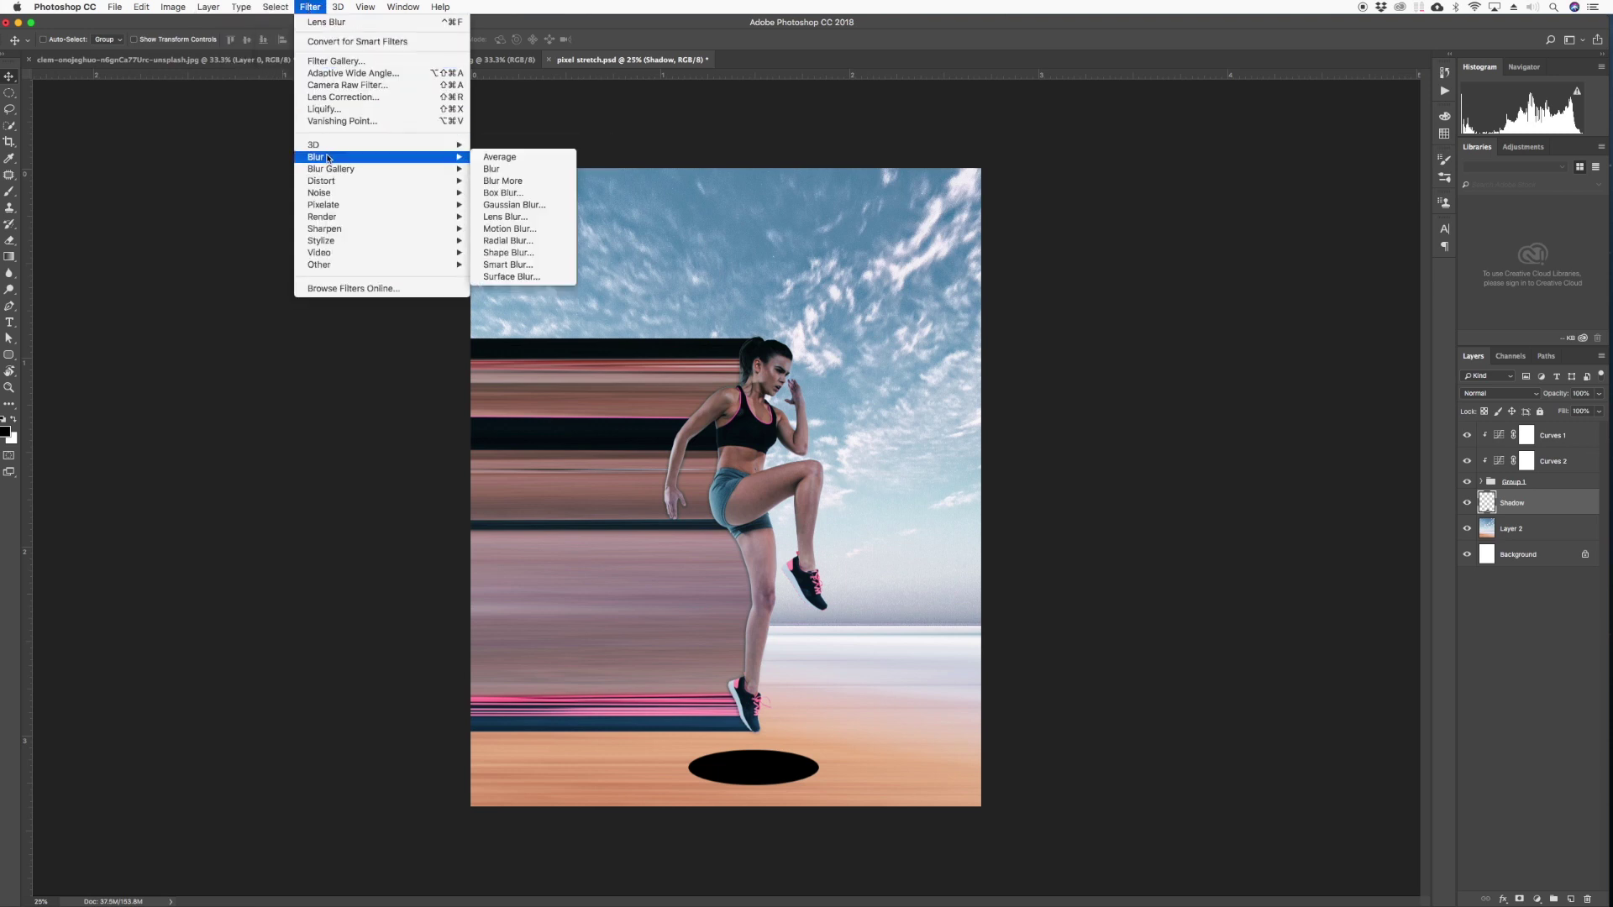
left_click(514, 205)
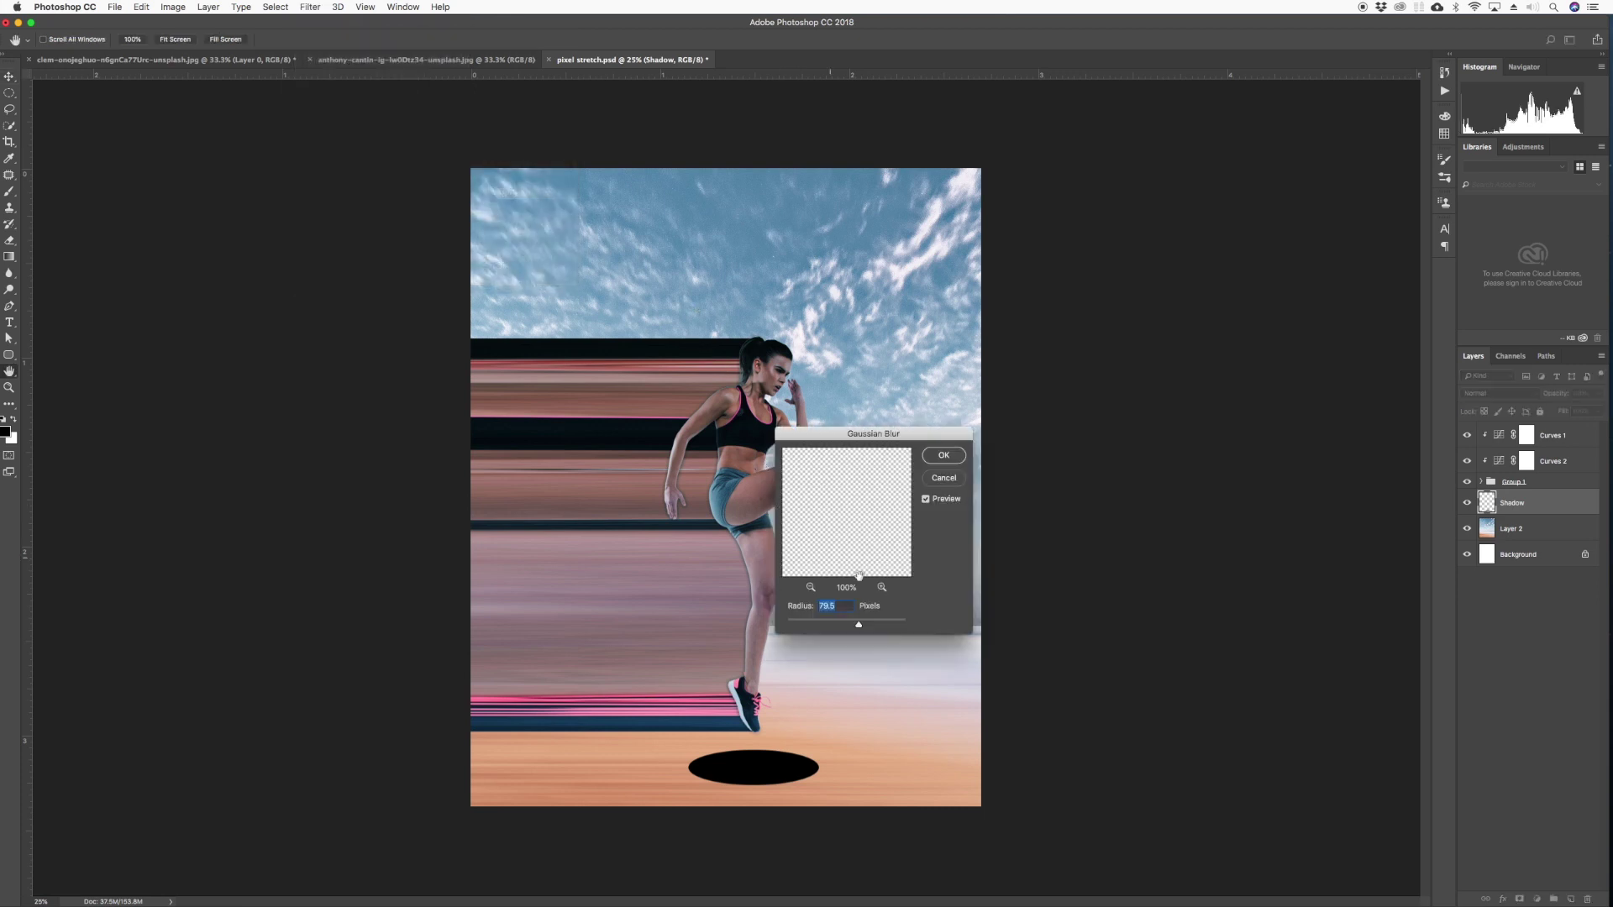
left_click_drag(858, 627, 860, 627)
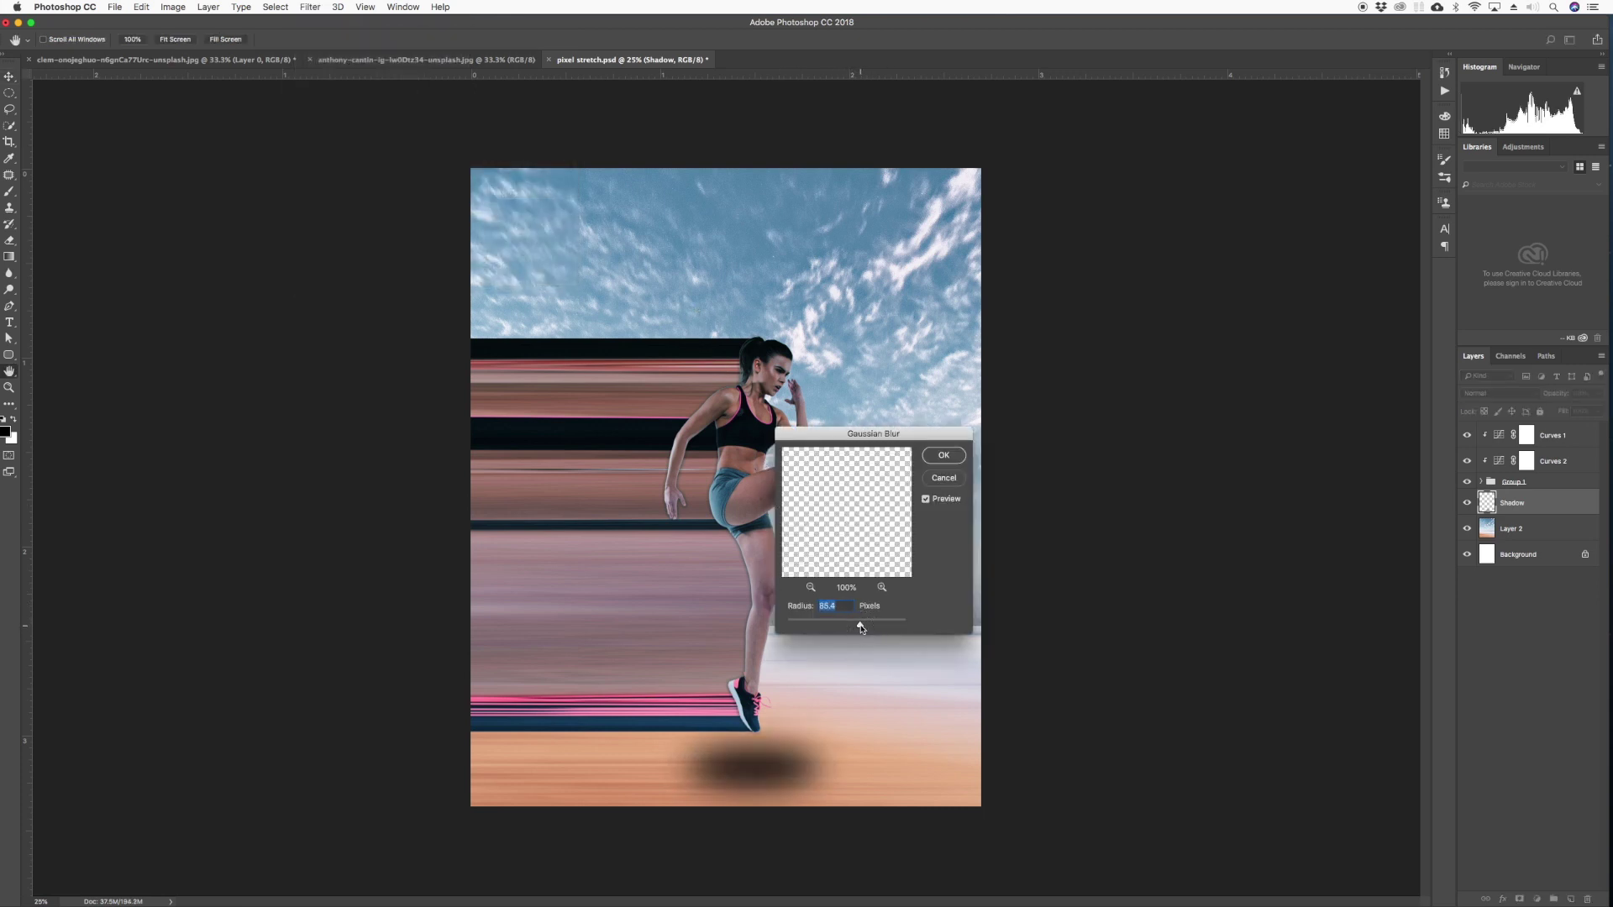
key("Return")
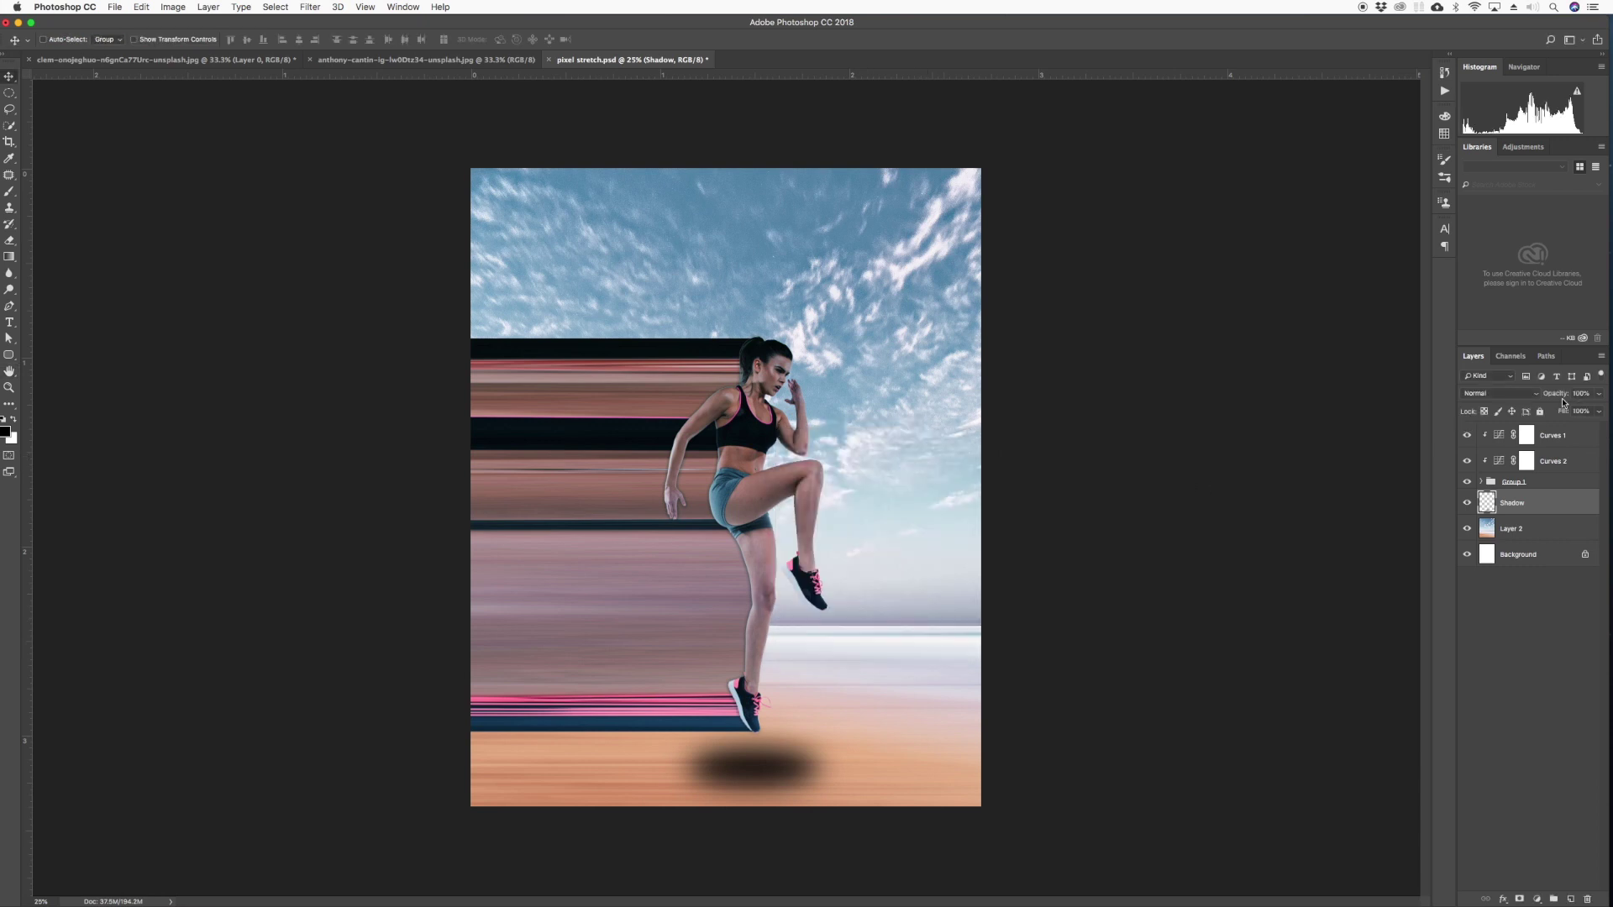
Lower the Shadow layer's opacity to 76% and check the result across the whole image
left_click(1600, 395)
left_click_drag(1596, 412, 1586, 411)
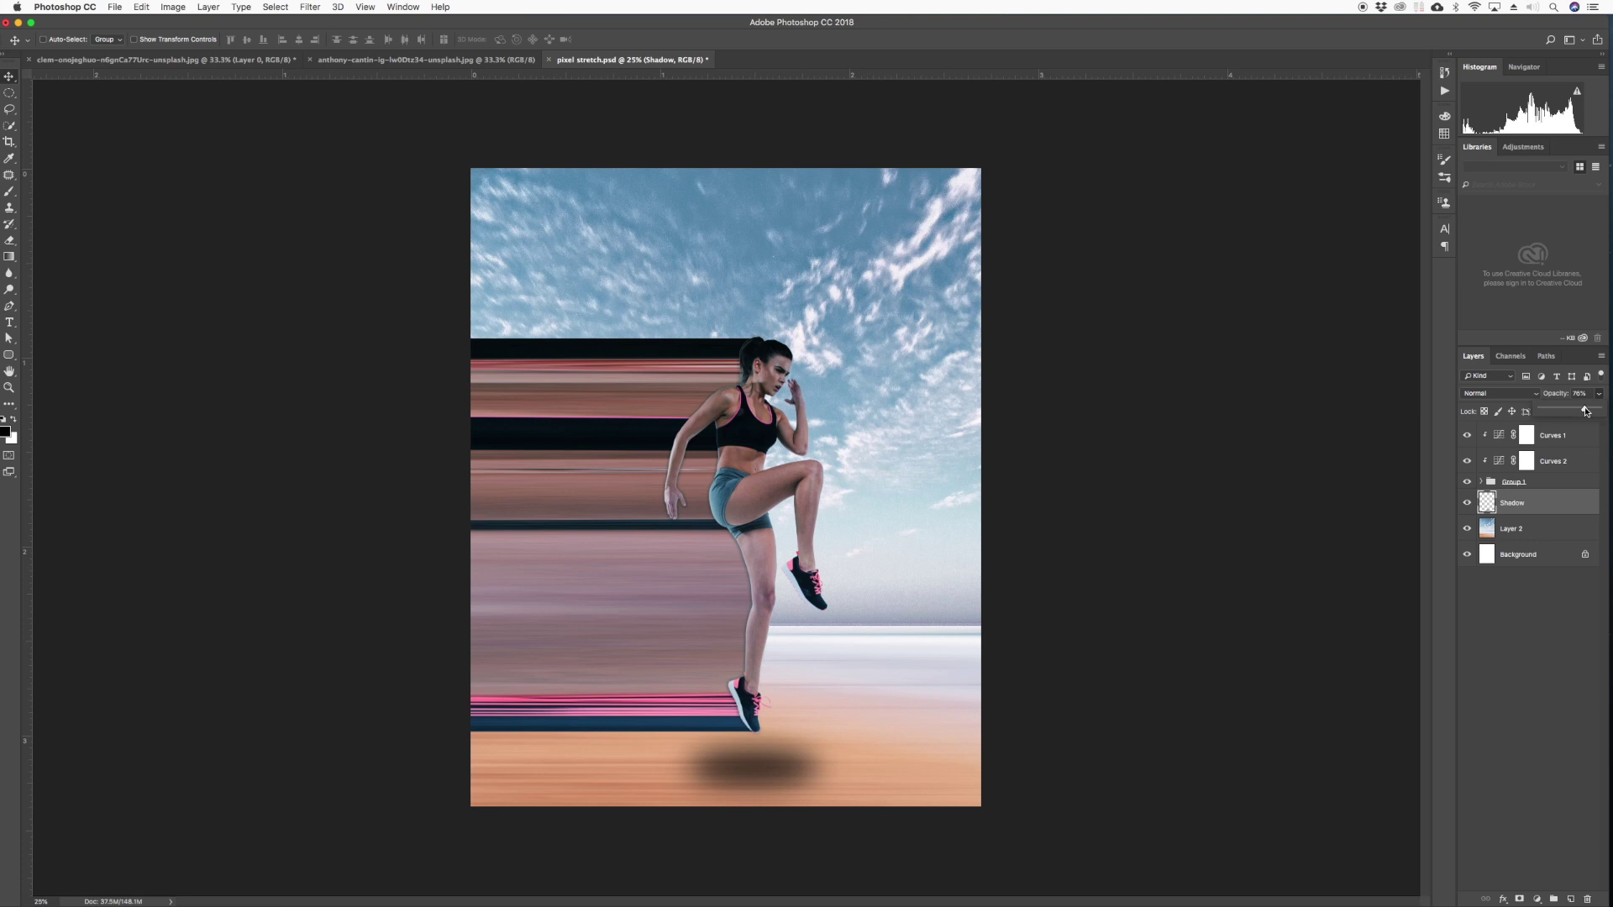
key("super+minus")
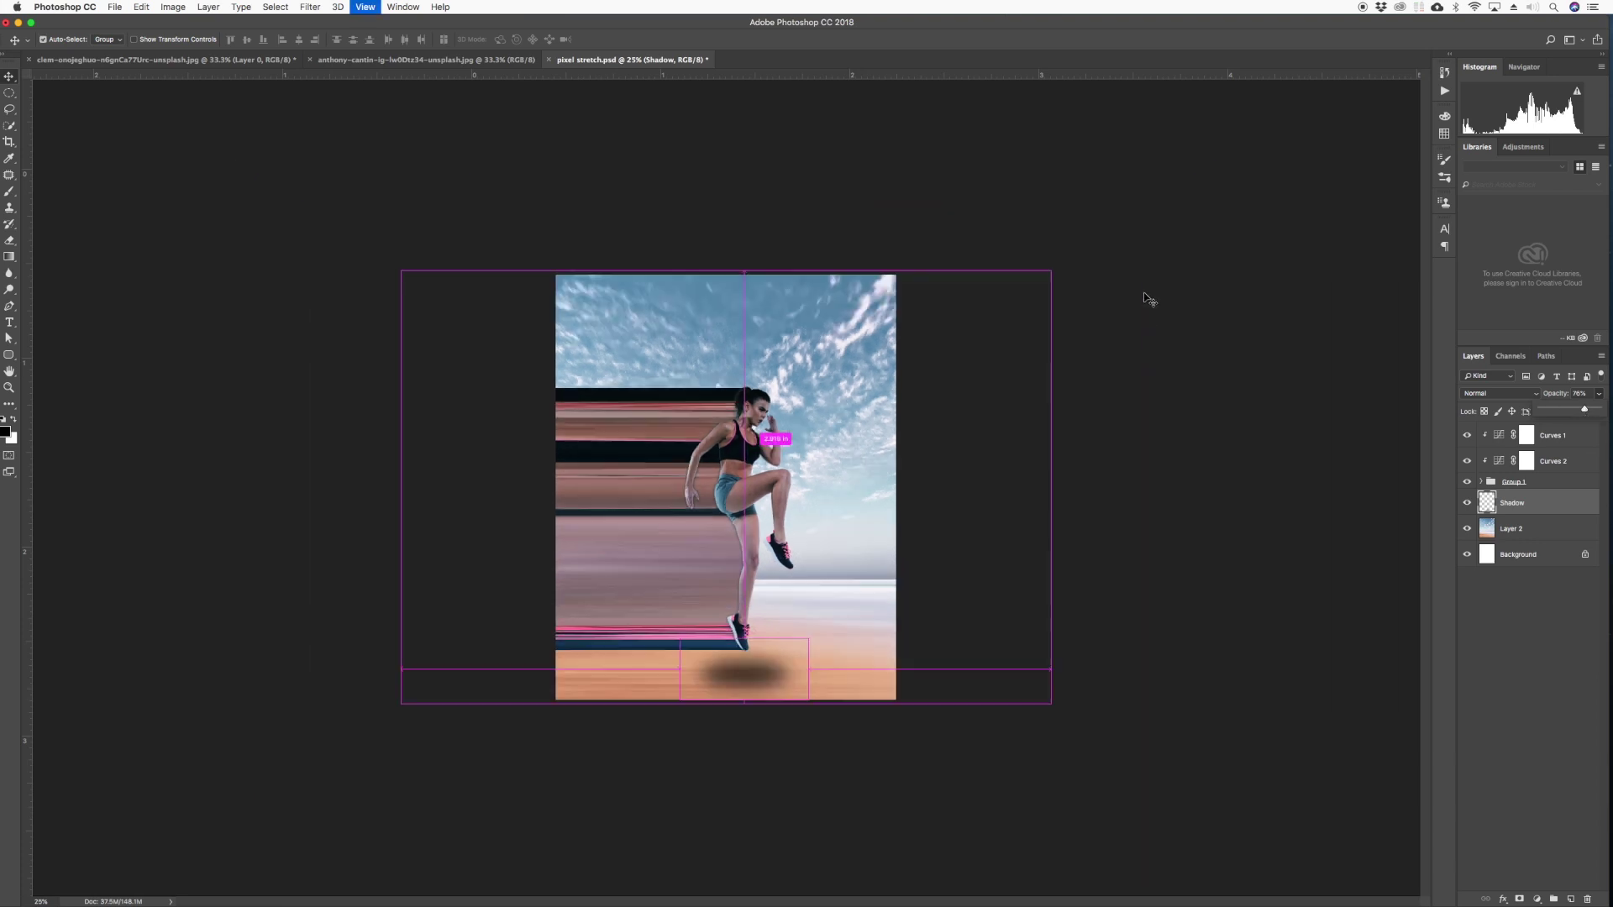
key("super+minus")
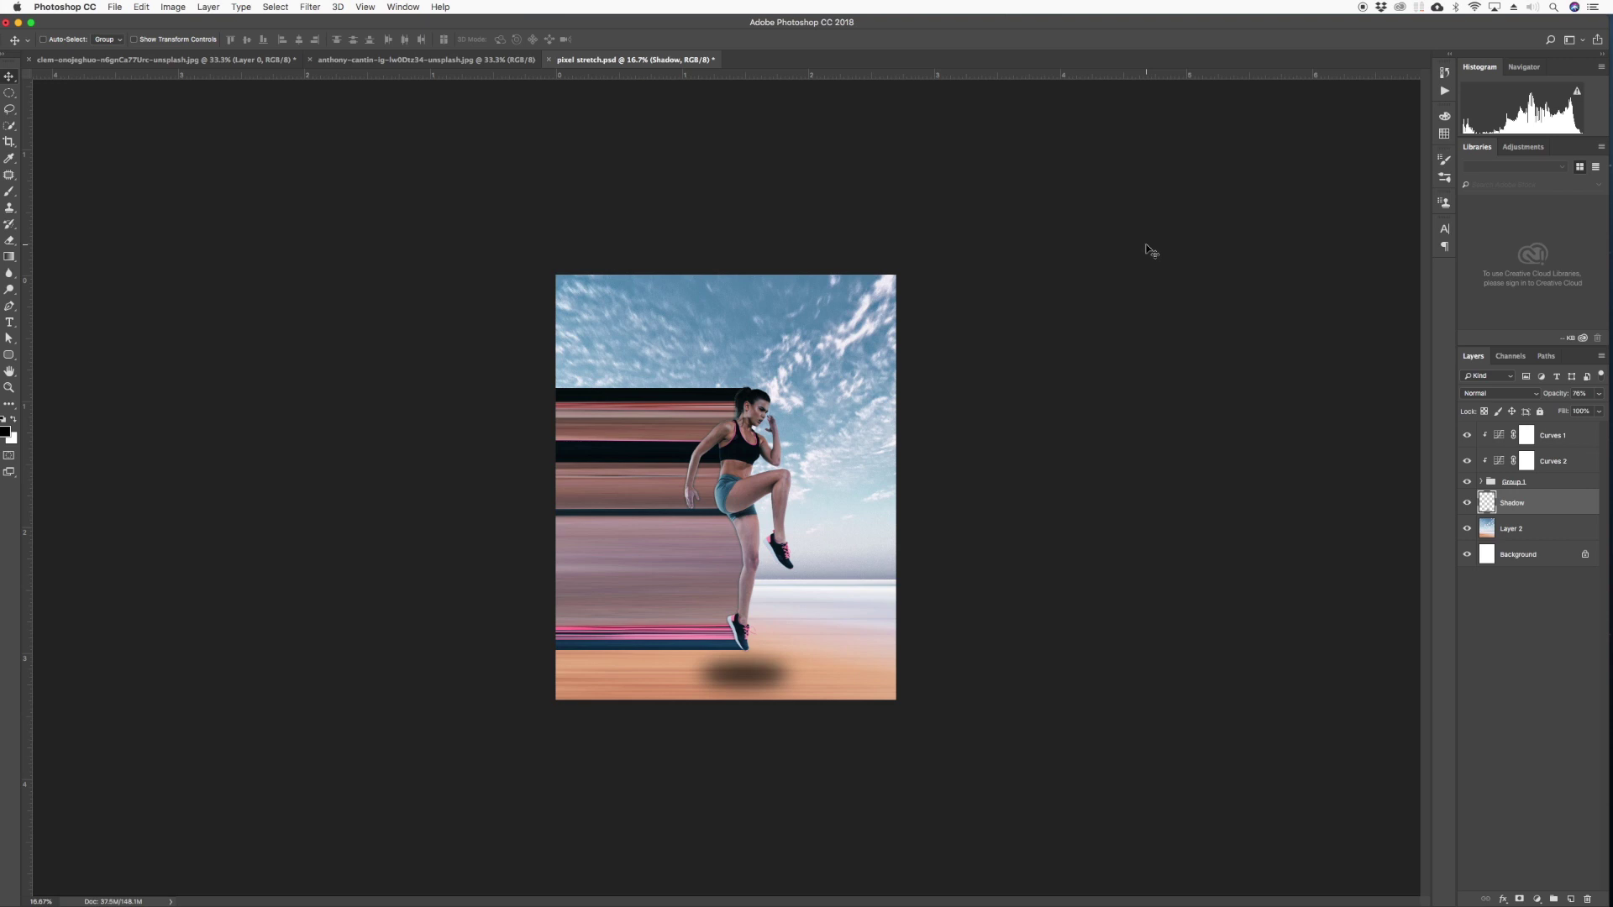
key("super+plus")
key("super+plus")
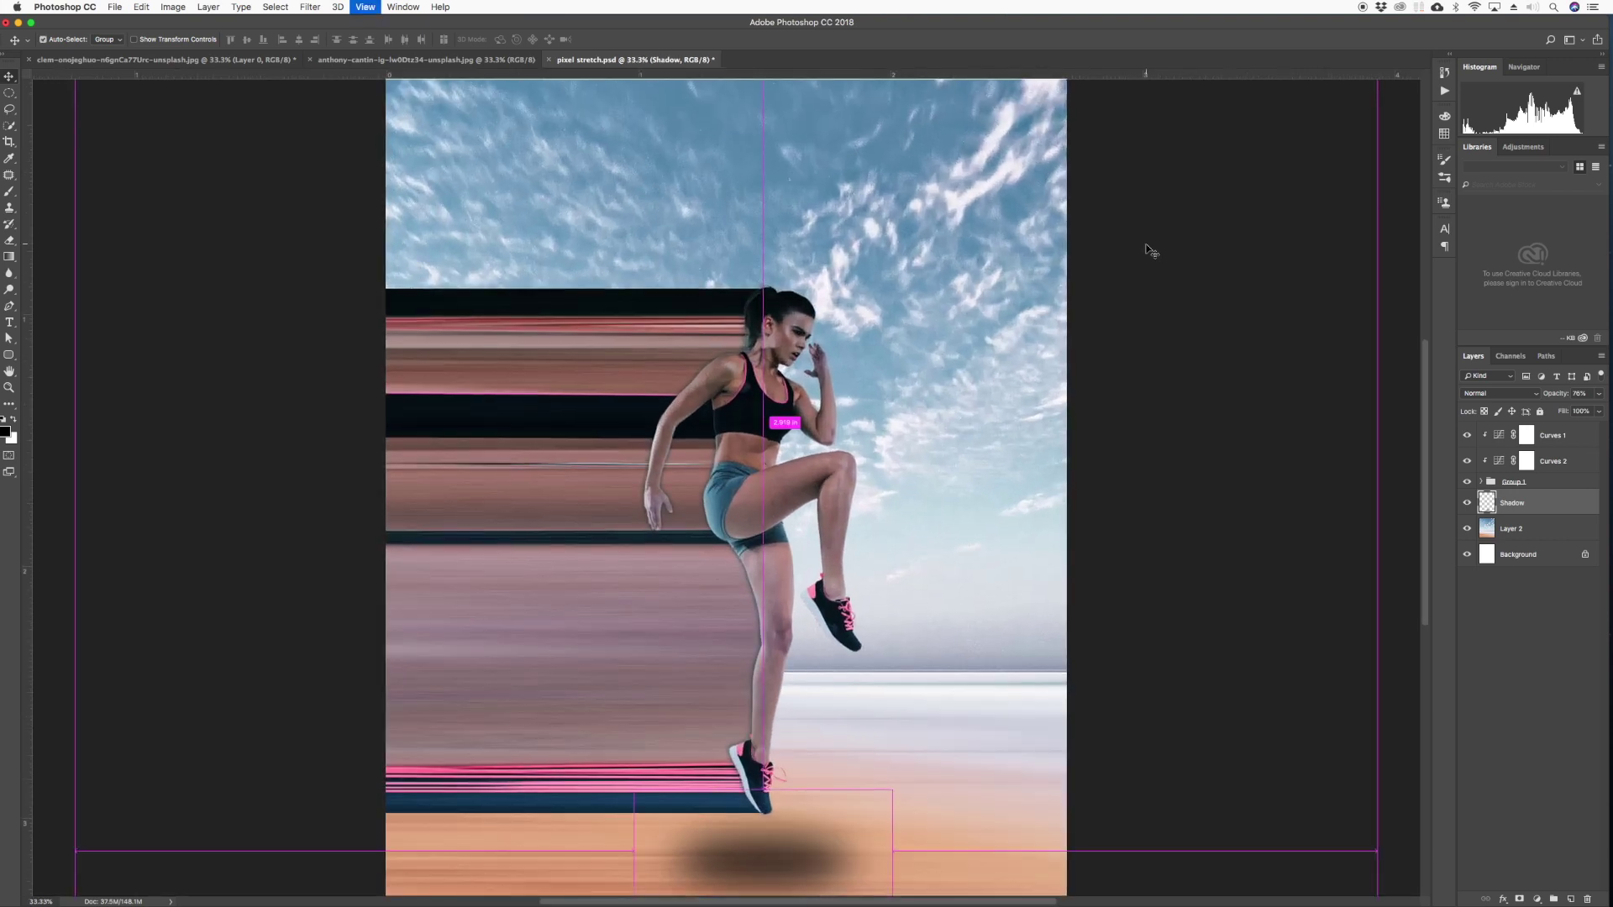
key("super+plus")
key("super+minus")
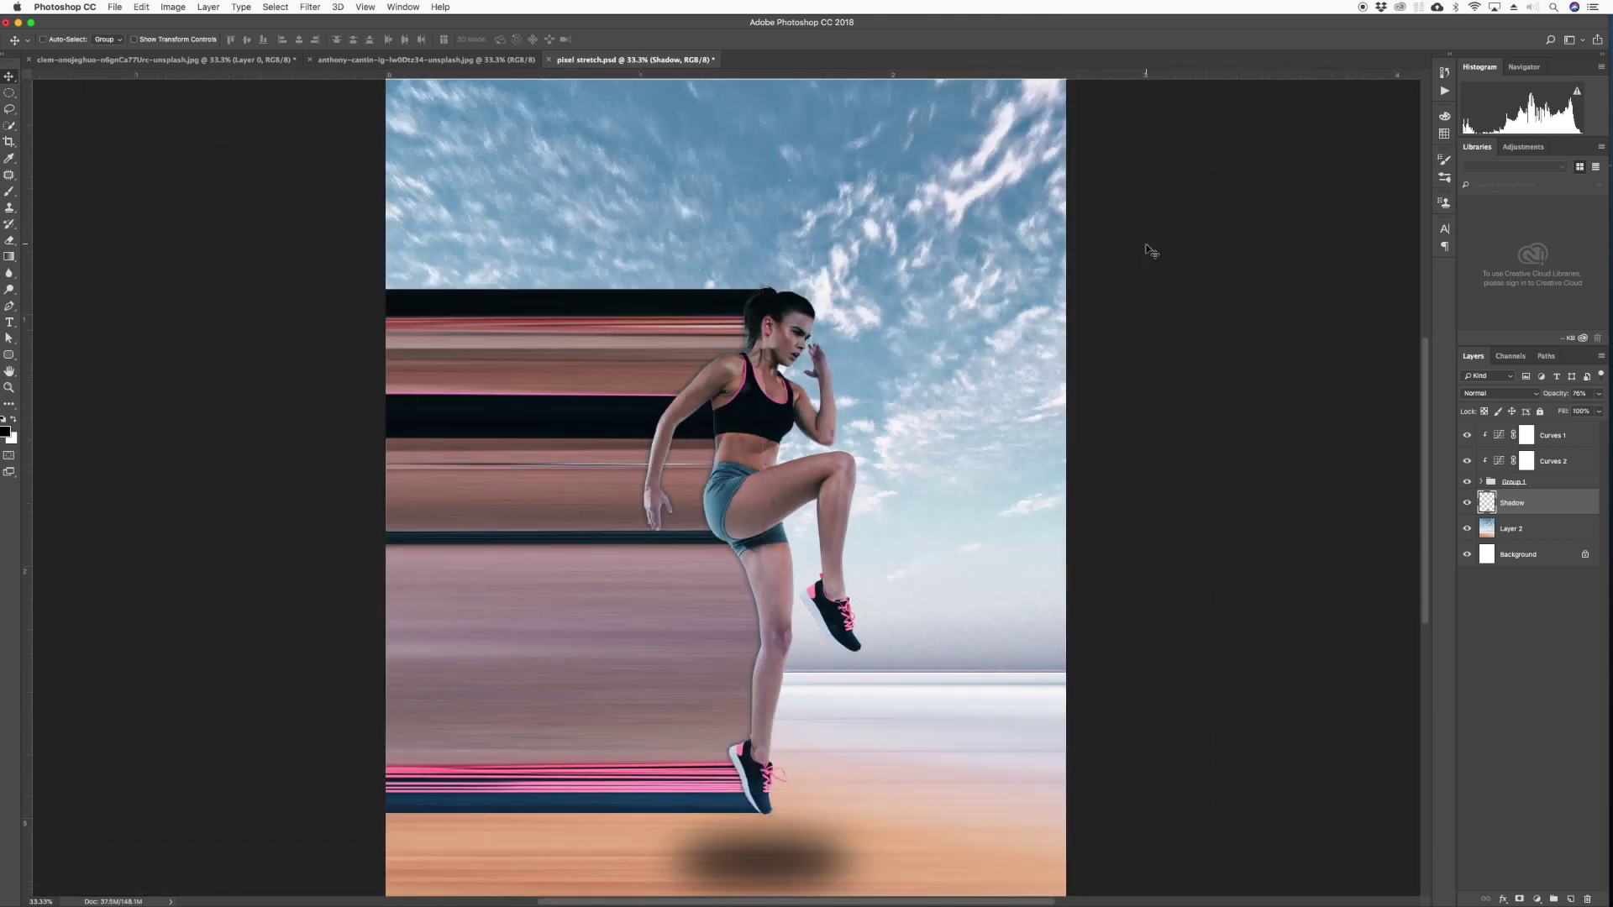
Sample a light blue and another colour from the image with the Eyedropper
key("i")
left_click(550, 374)
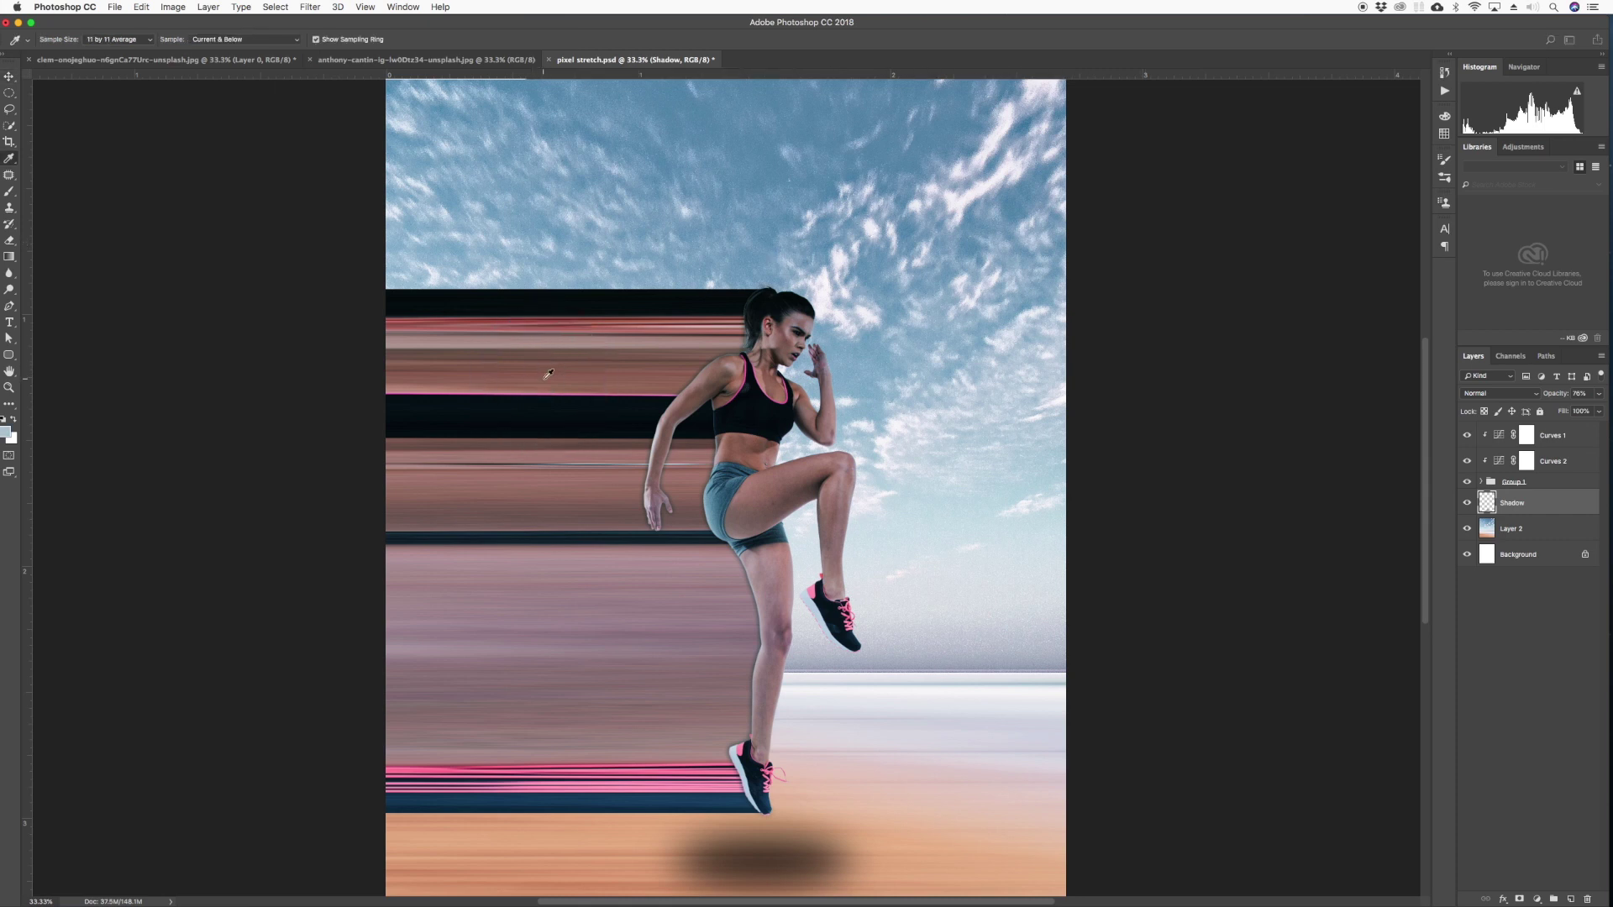
left_click(1493, 535)
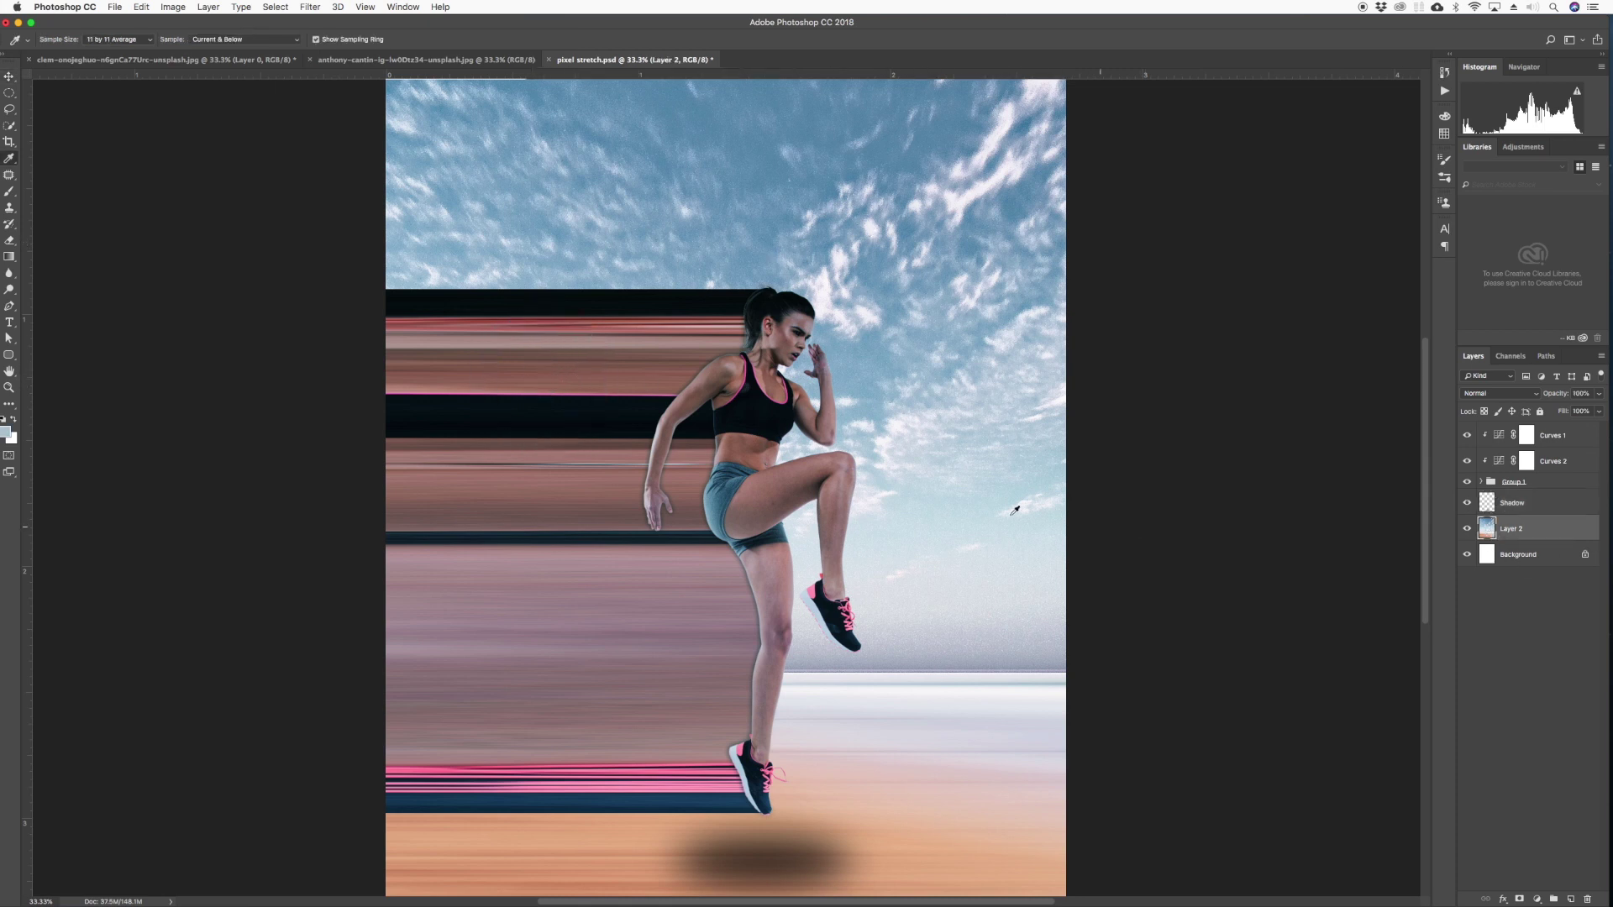
left_click(547, 489)
Select Curves 1 and bring up the new fill or adjustment layer menu
left_click(1474, 484)
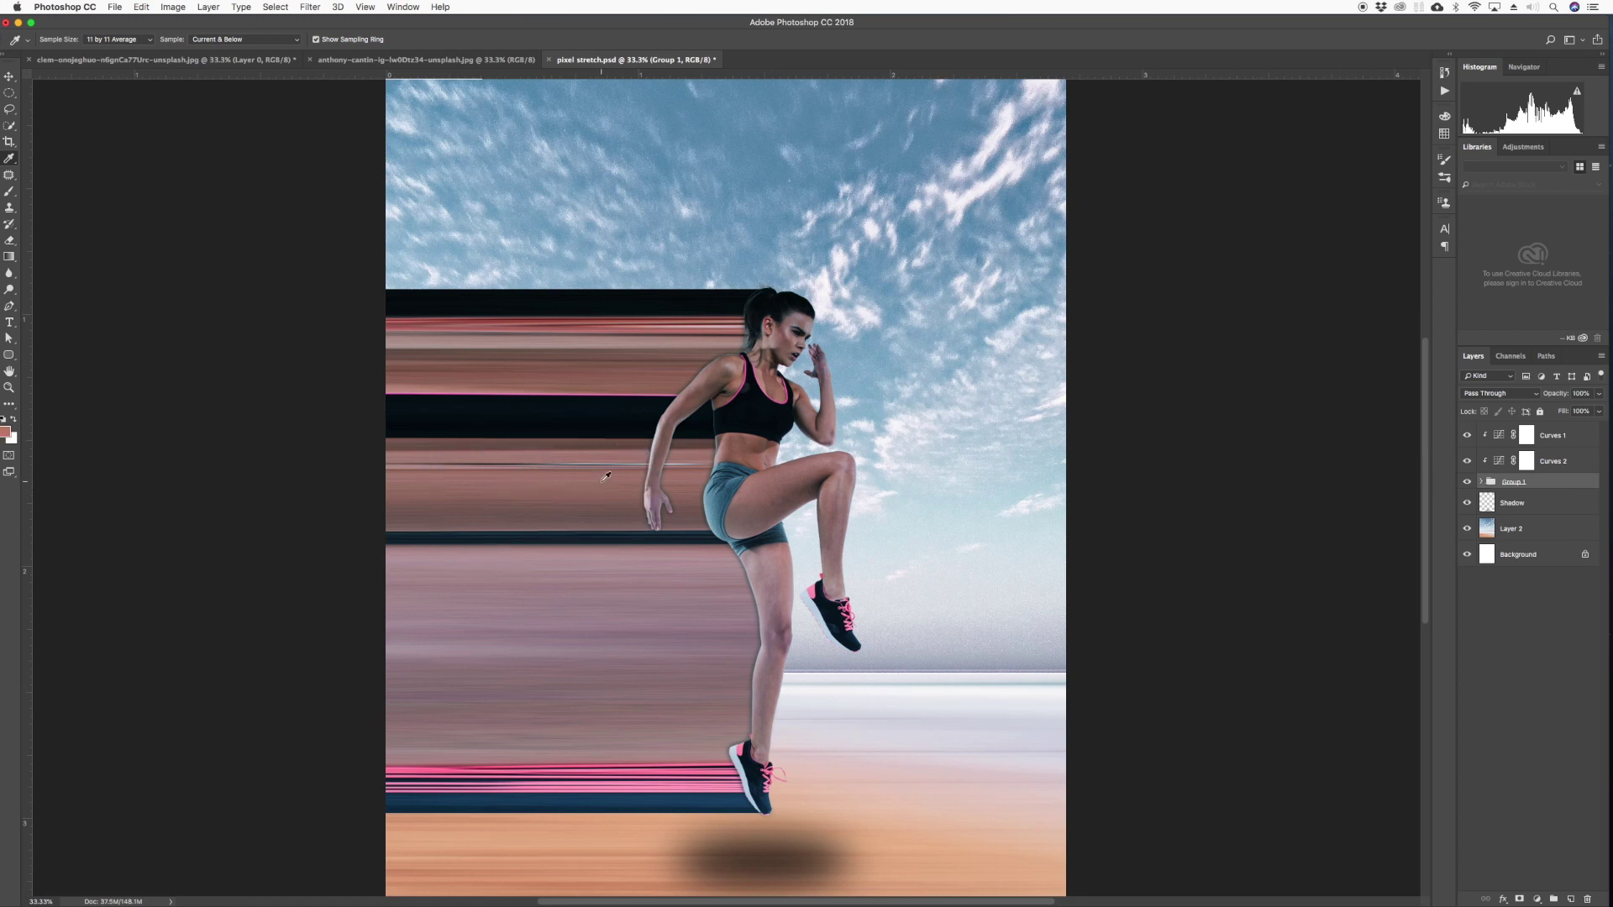
left_click(1526, 435)
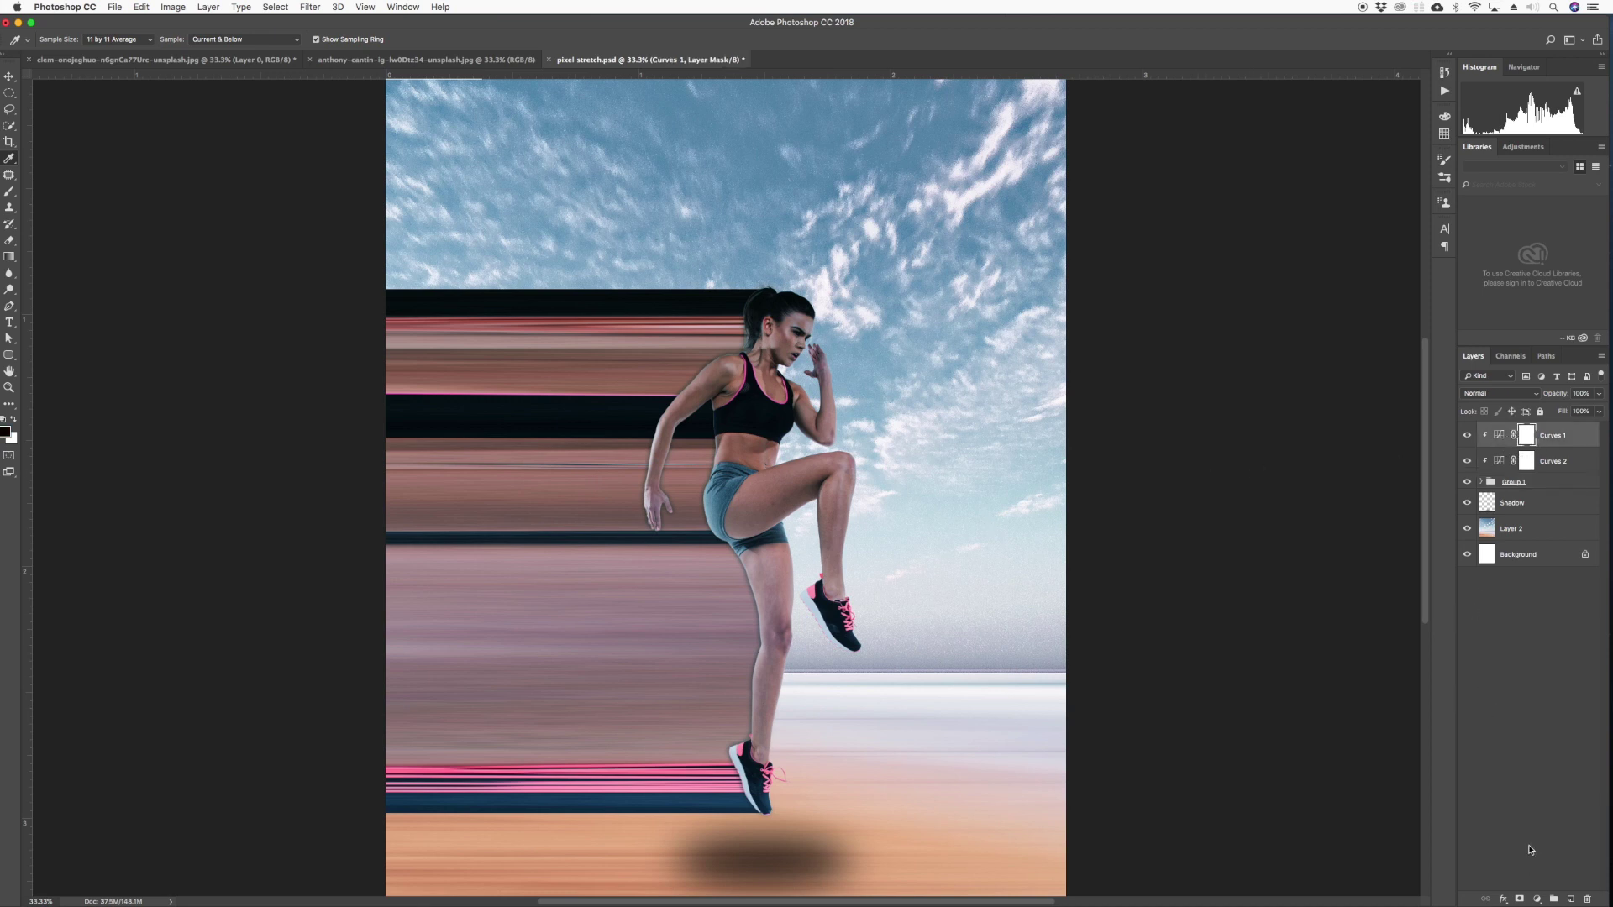
left_click(1538, 900)
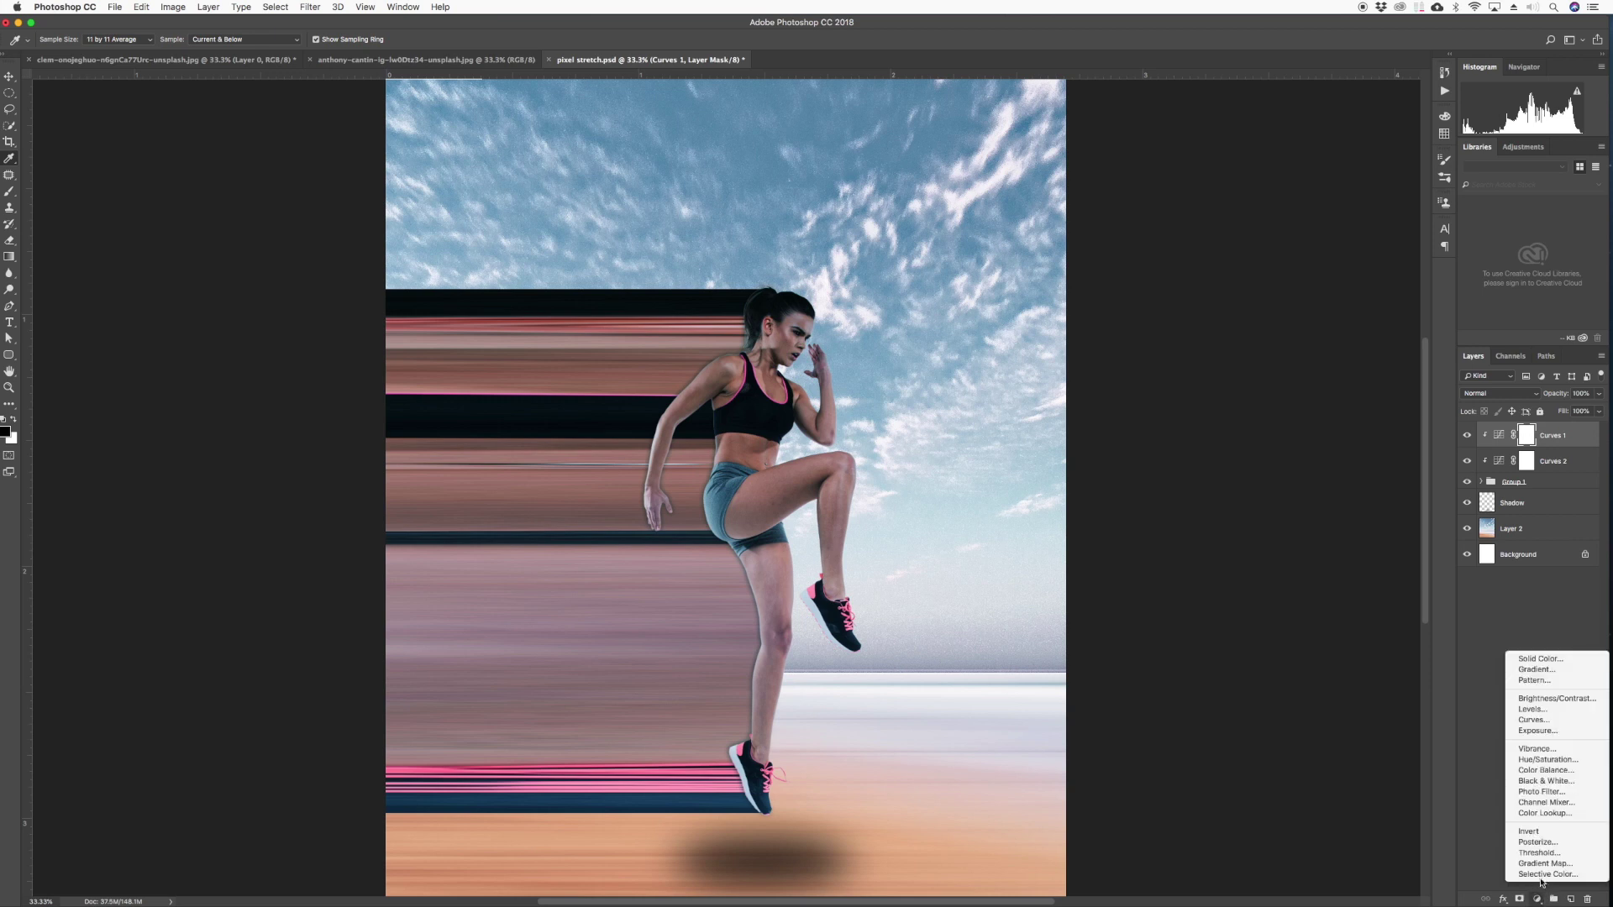
Add a Gradient Map adjustment in Multiply blend mode at about 24% opacity
left_click(1545, 863)
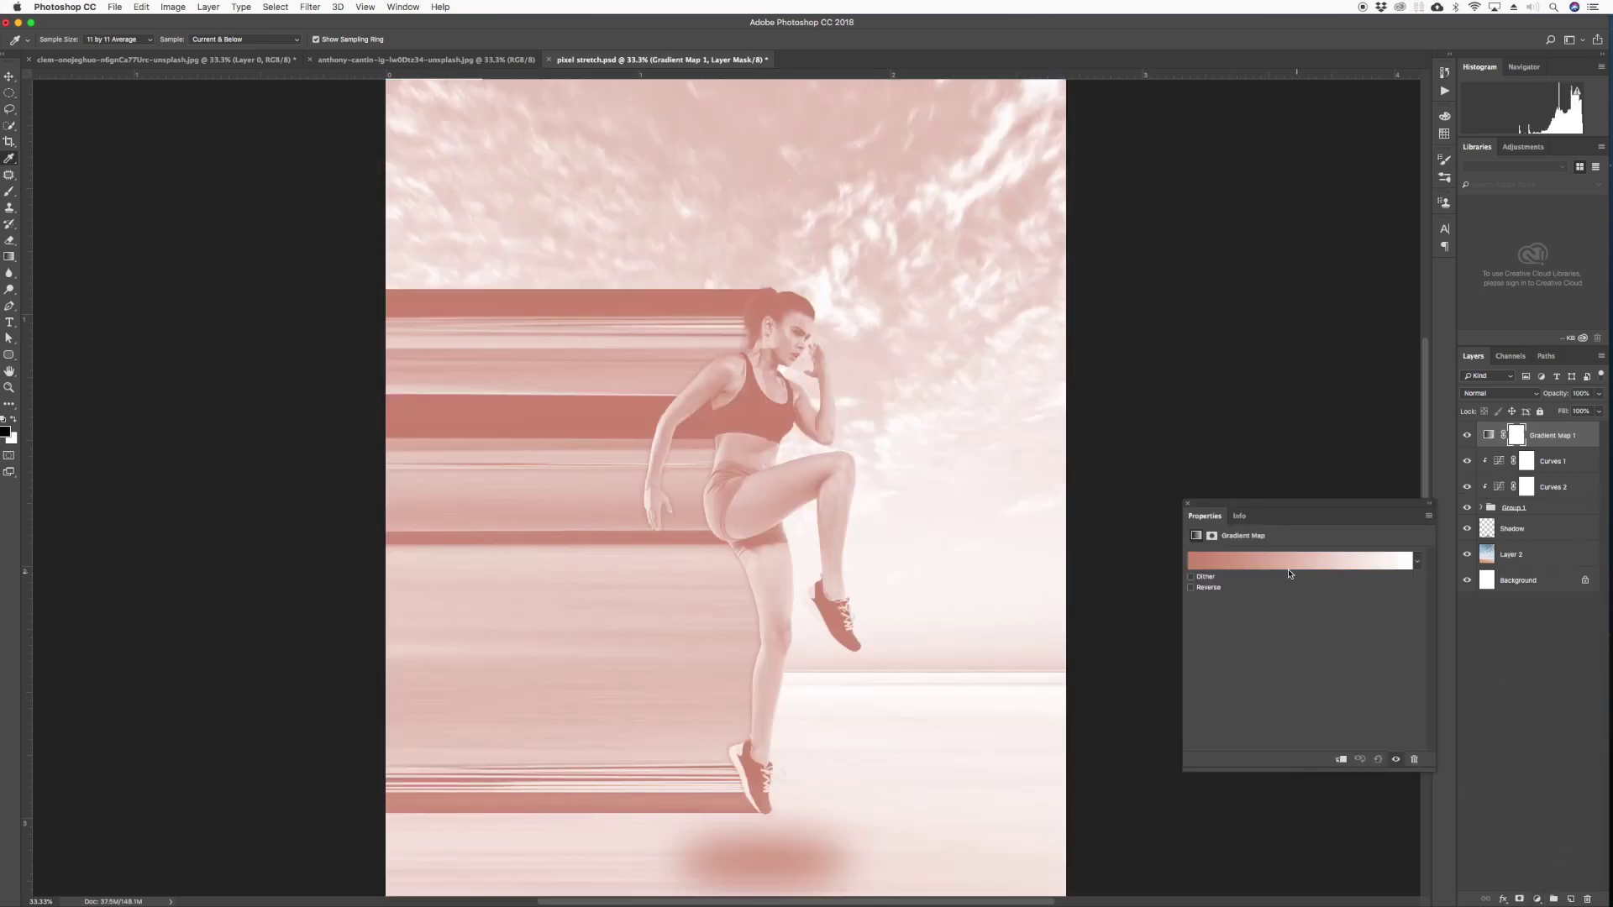
key("v")
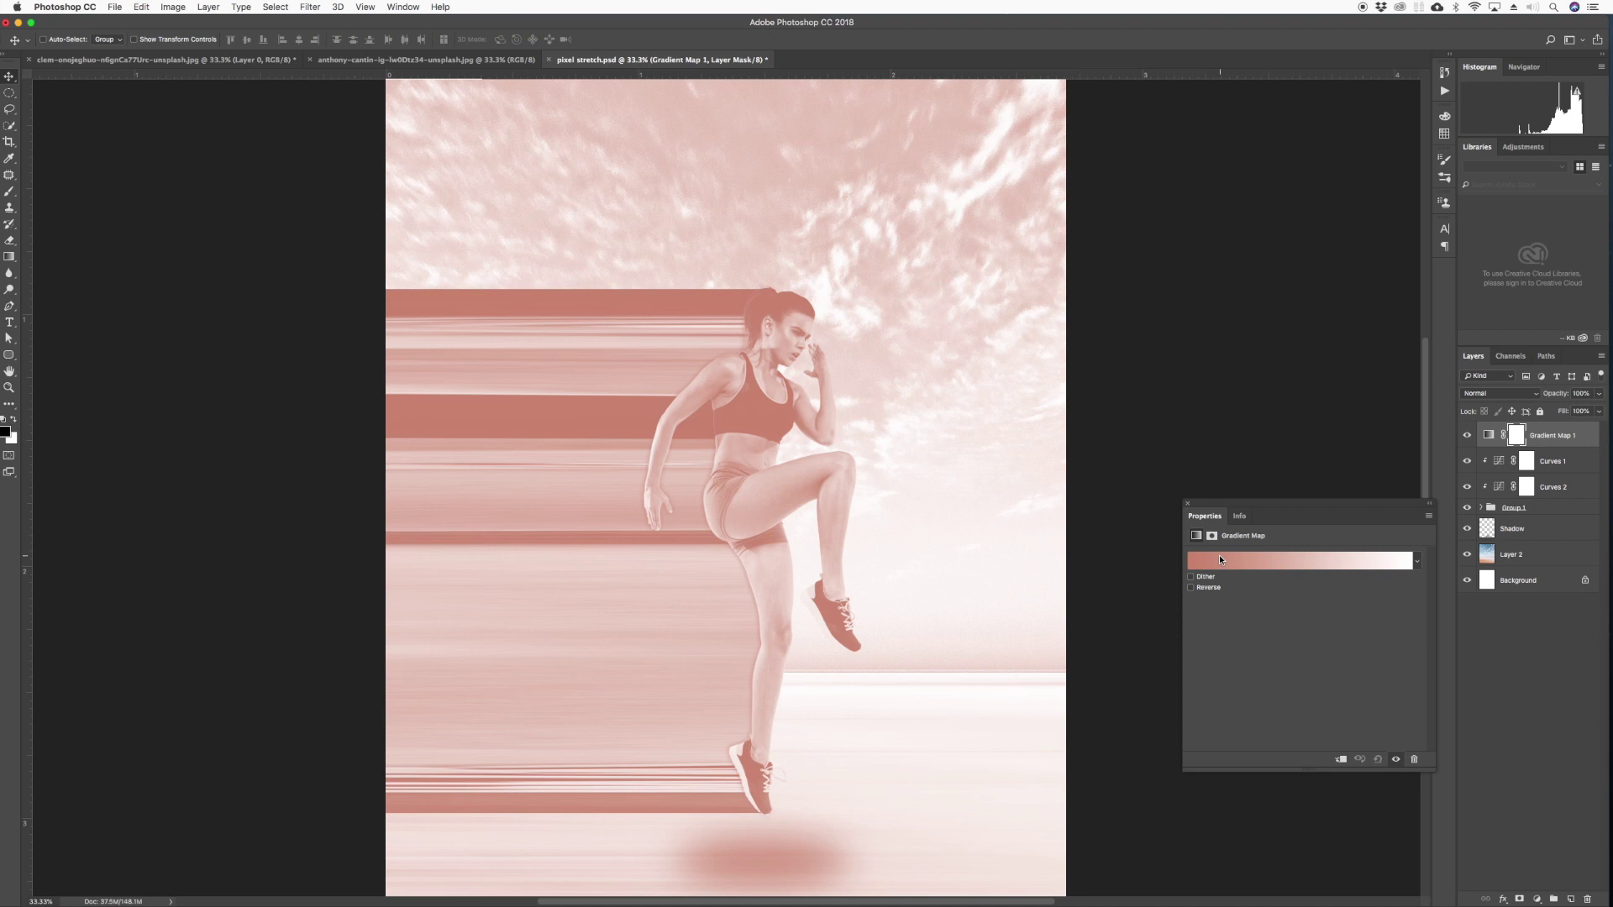
key("shift+alt+m")
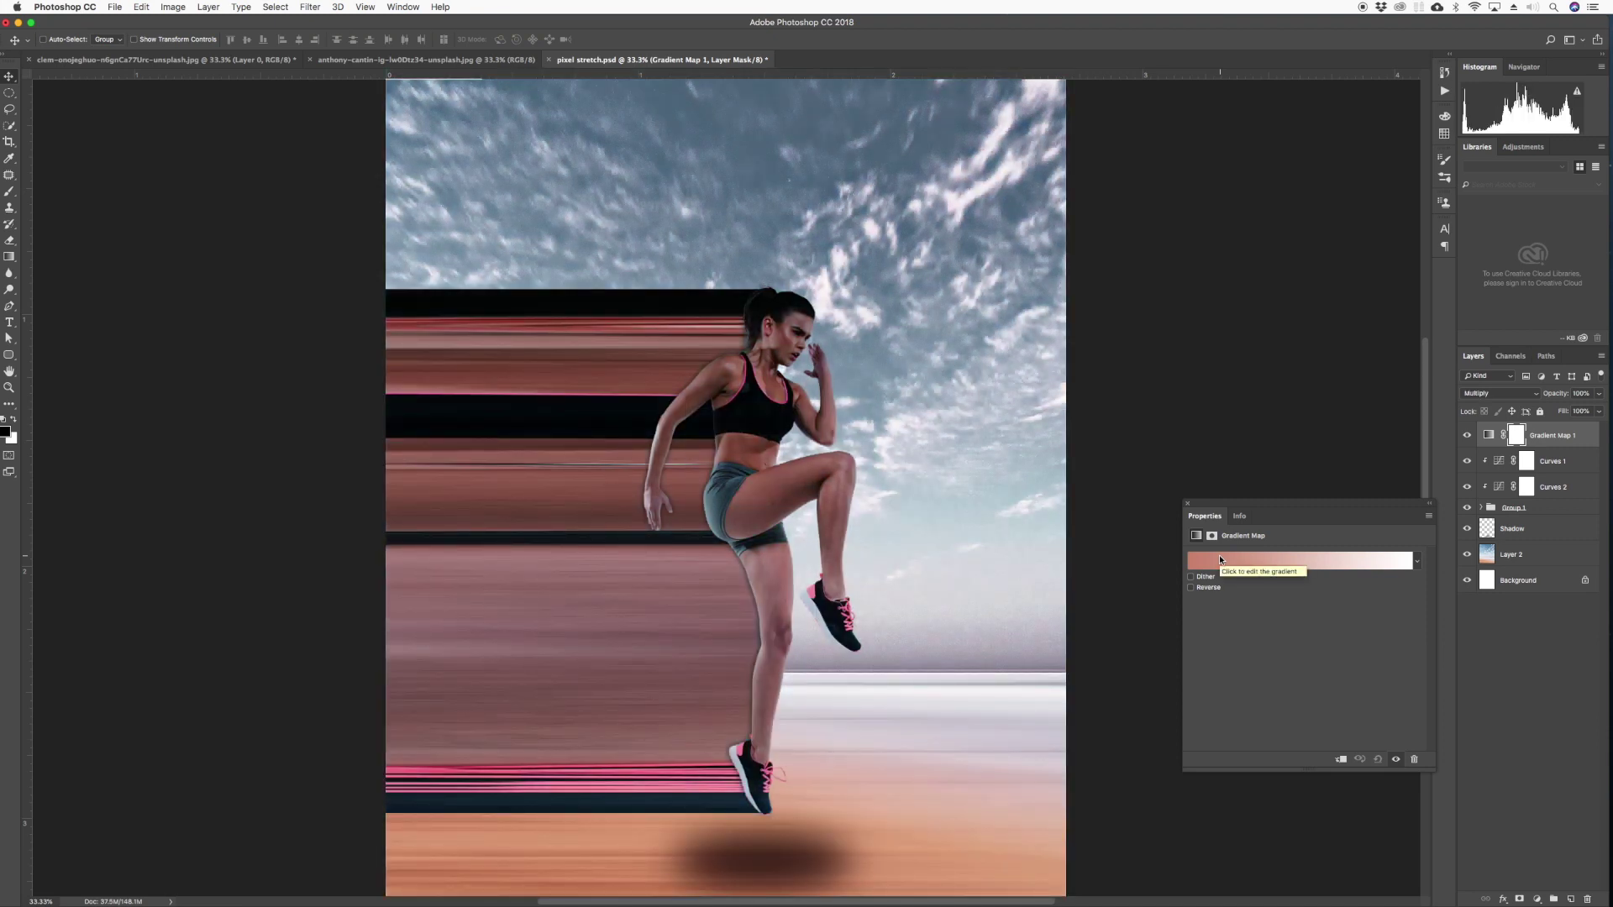
left_click(1598, 411)
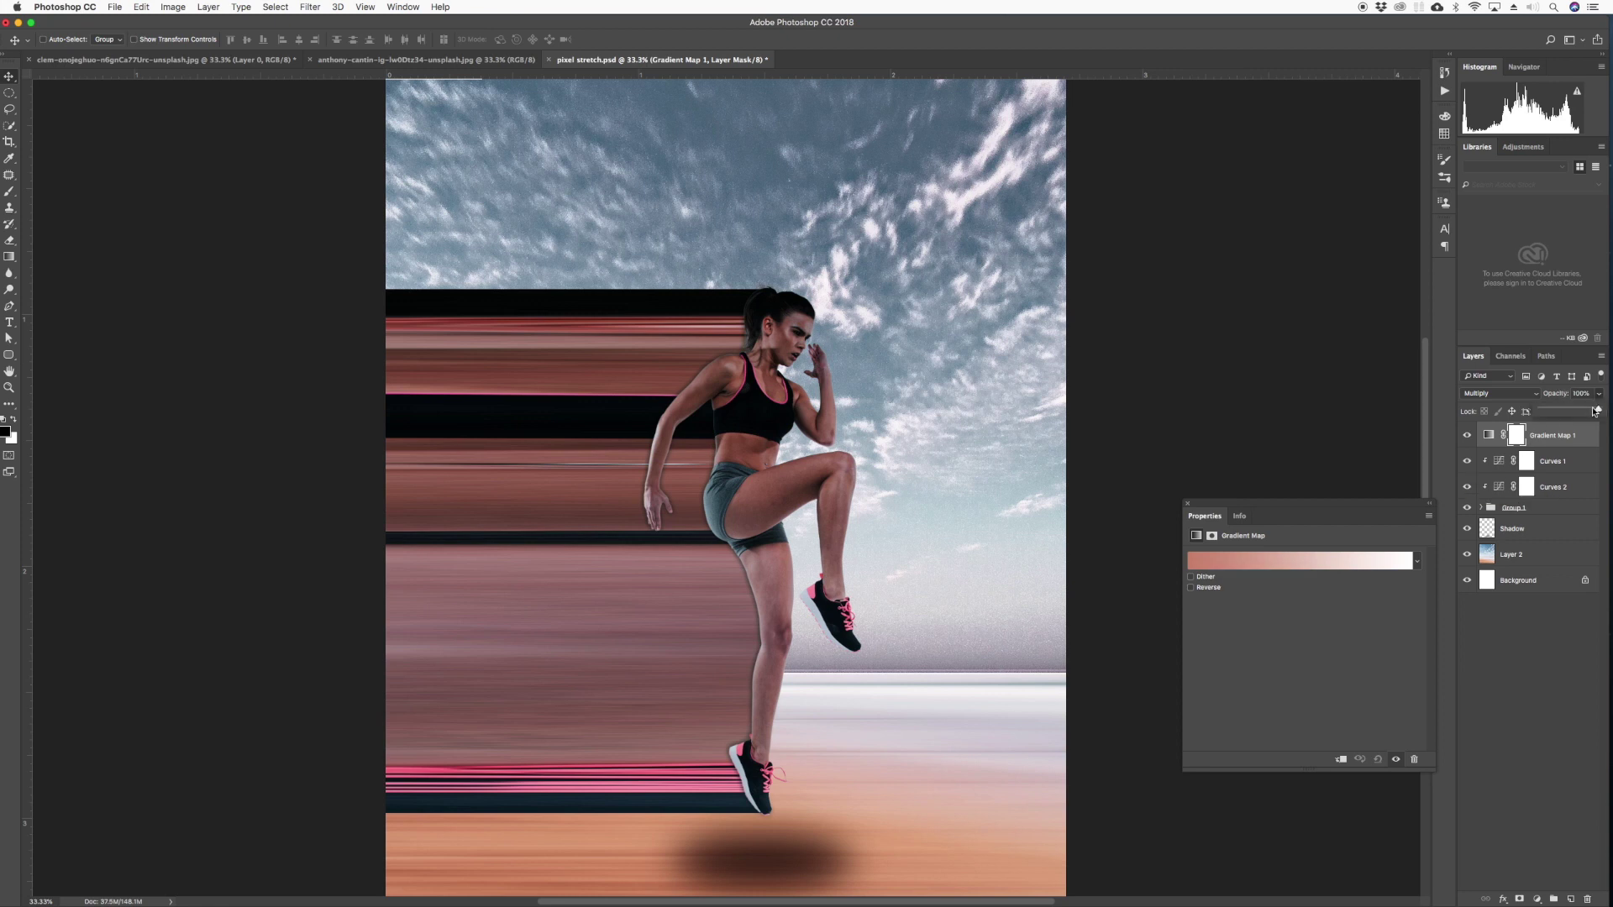
left_click_drag(1594, 411, 1554, 410)
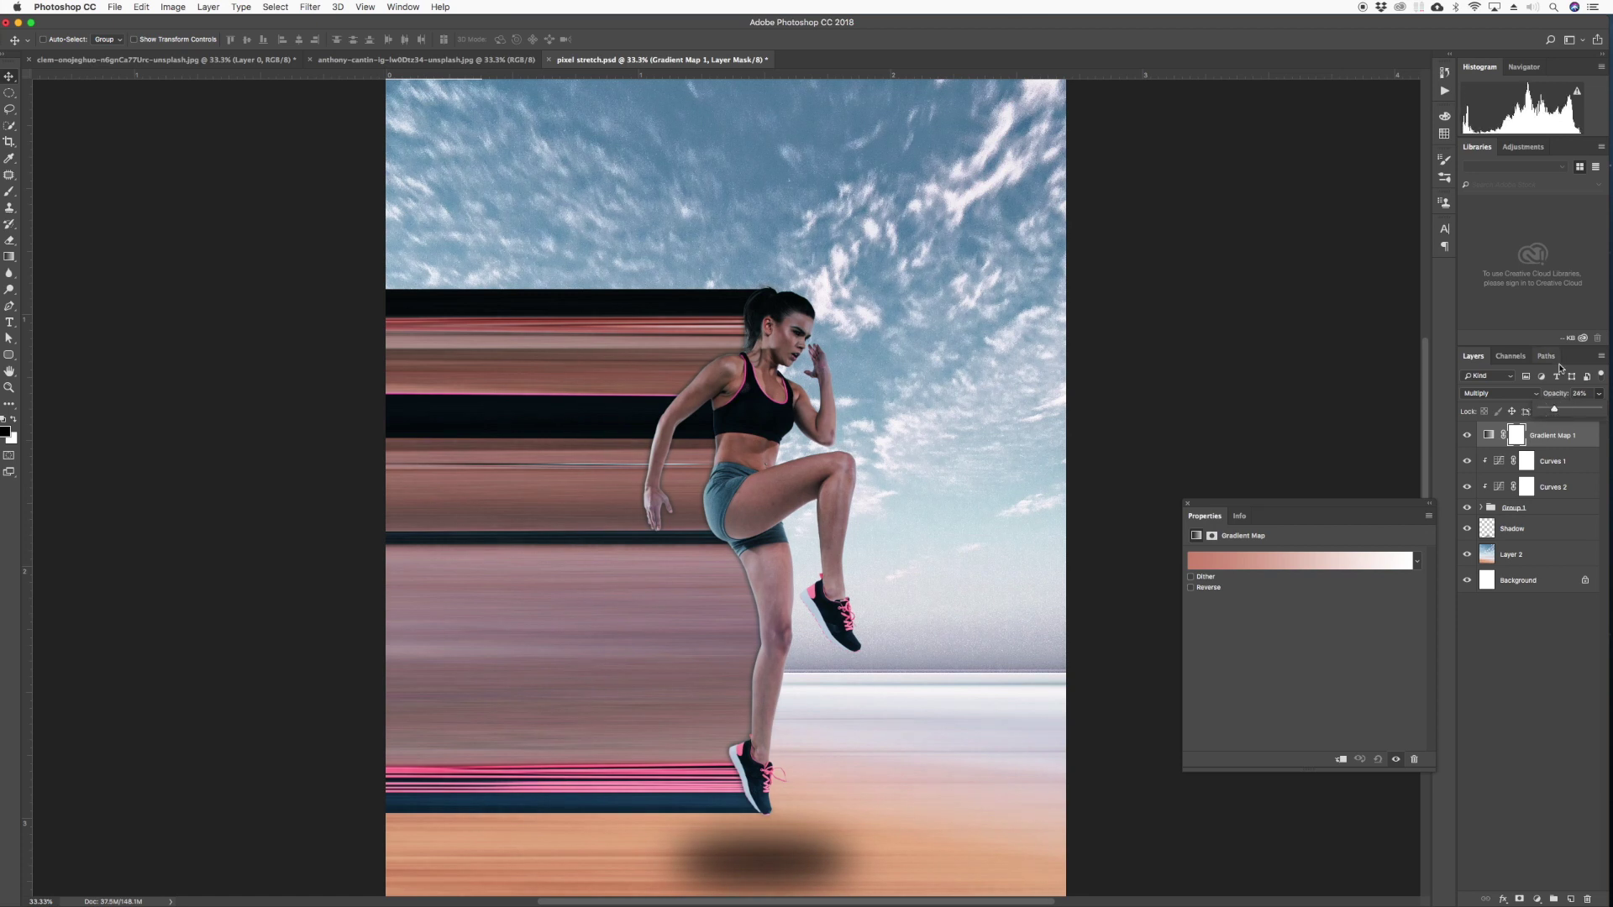
key("super+minus")
key("super+minus")
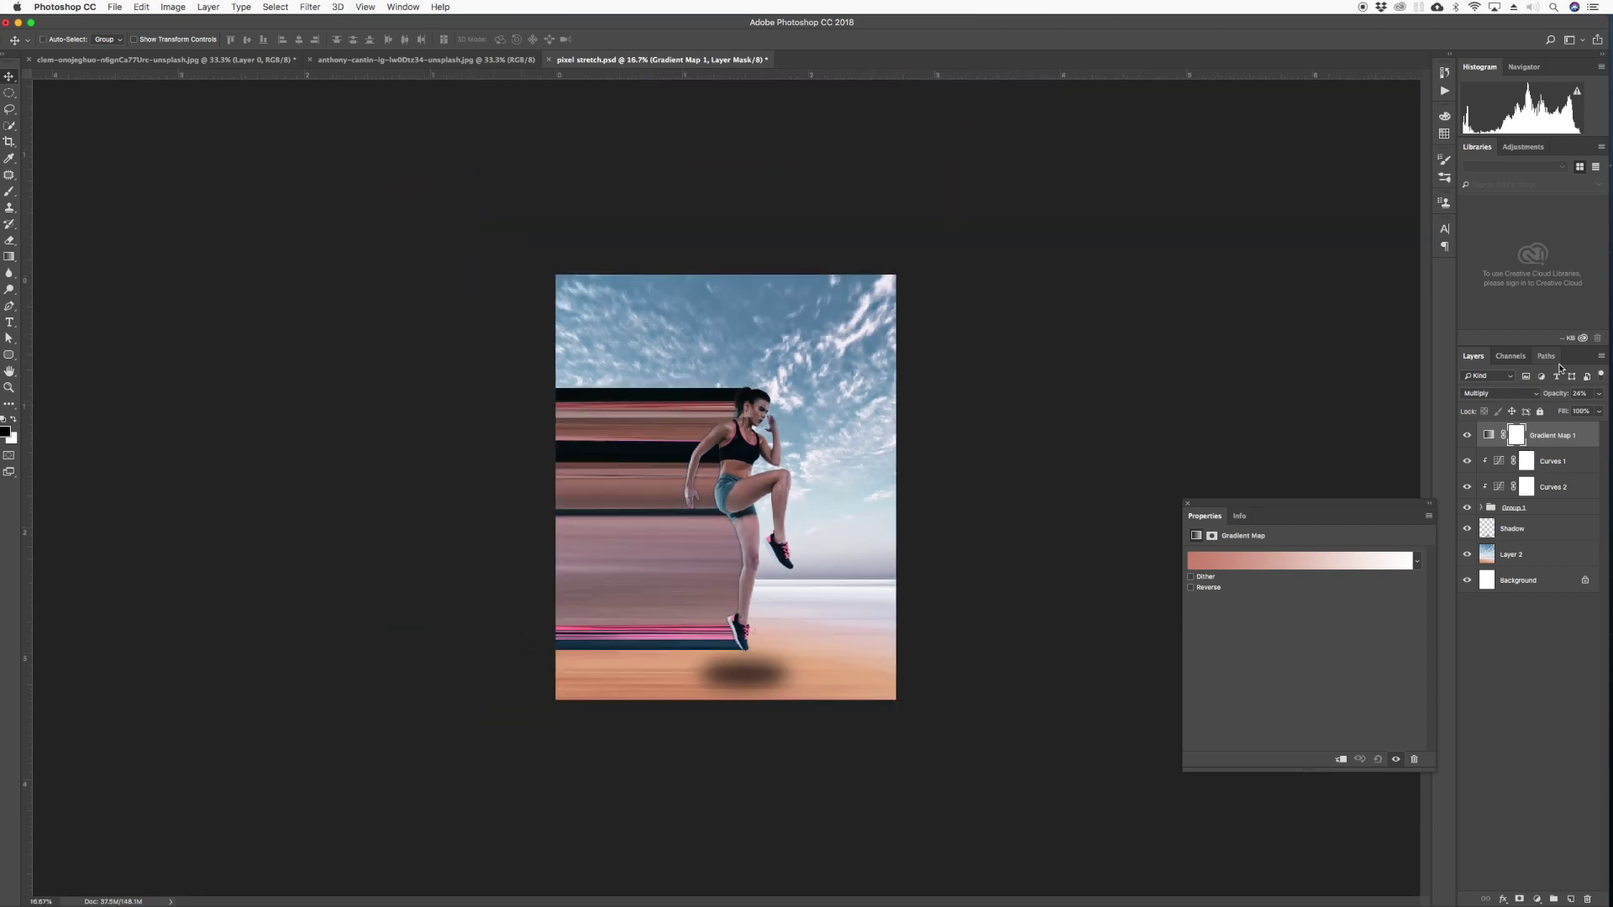
key("super+minus")
key("super+plus")
key("super+plus")
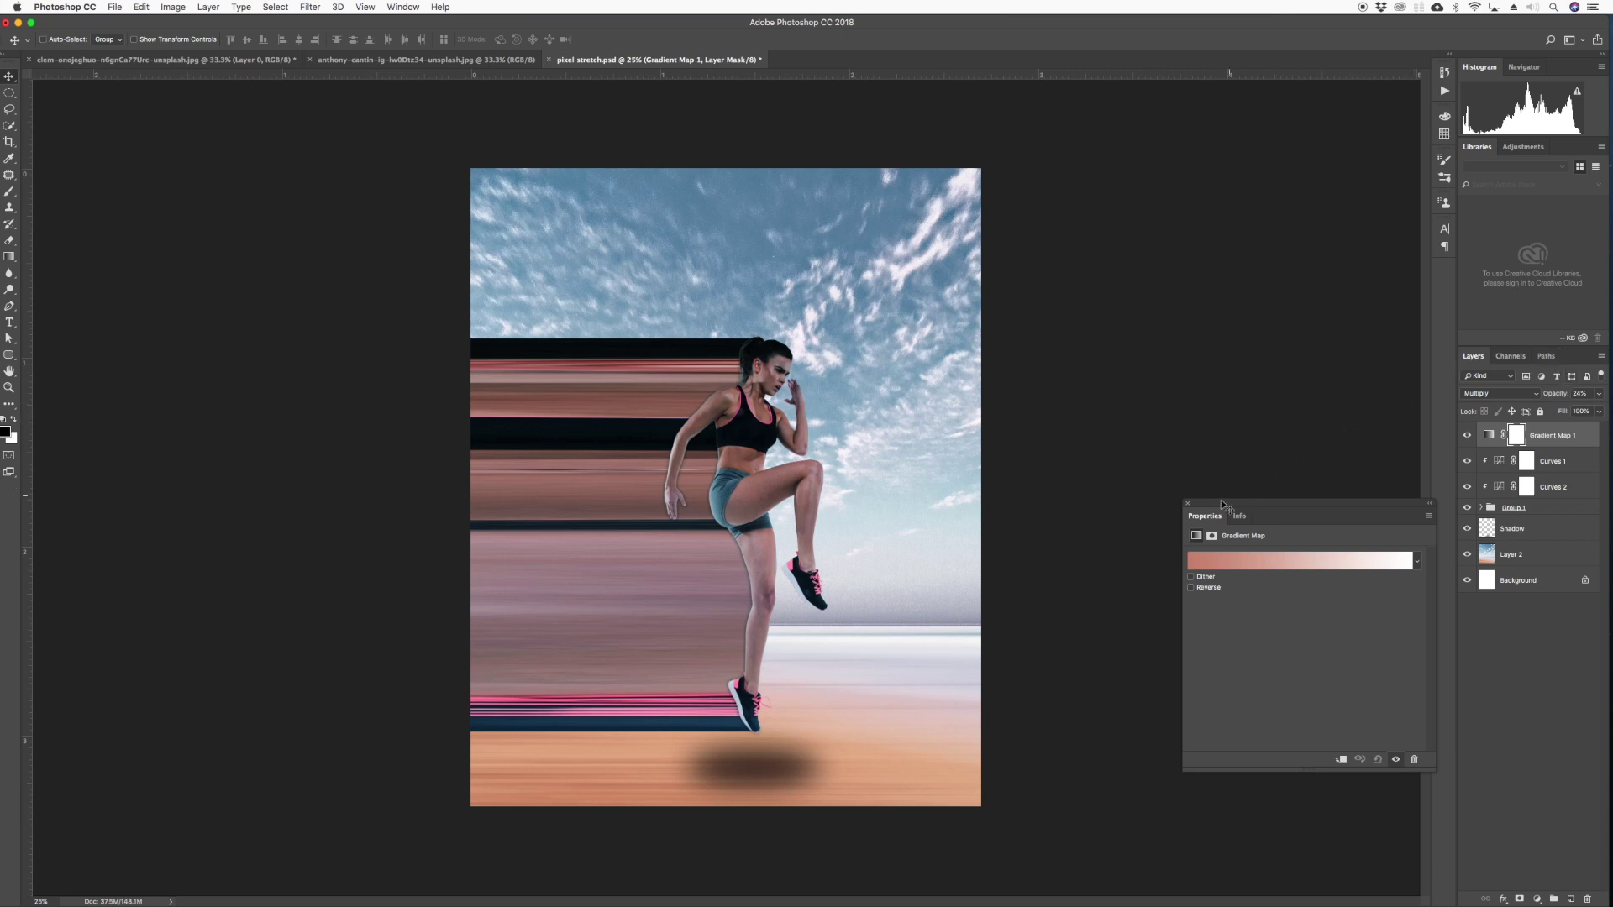
Move the Gradient Map Properties panel beside the Layers panel and zoom out on the composite
left_click_drag(1217, 507, 1387, 497)
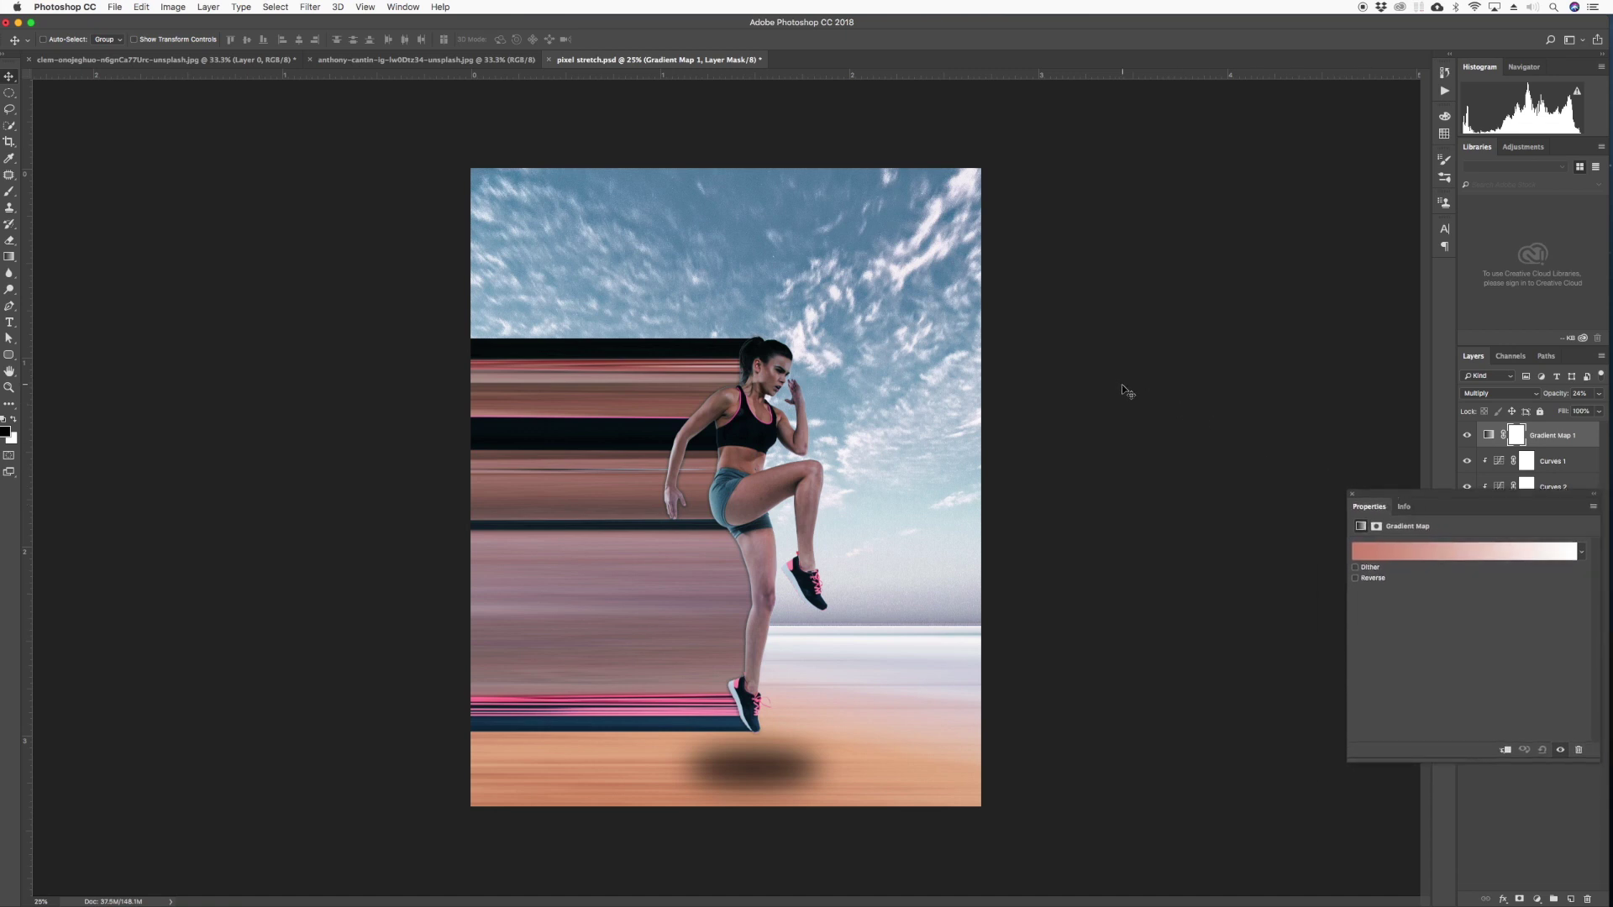
key("super+minus")
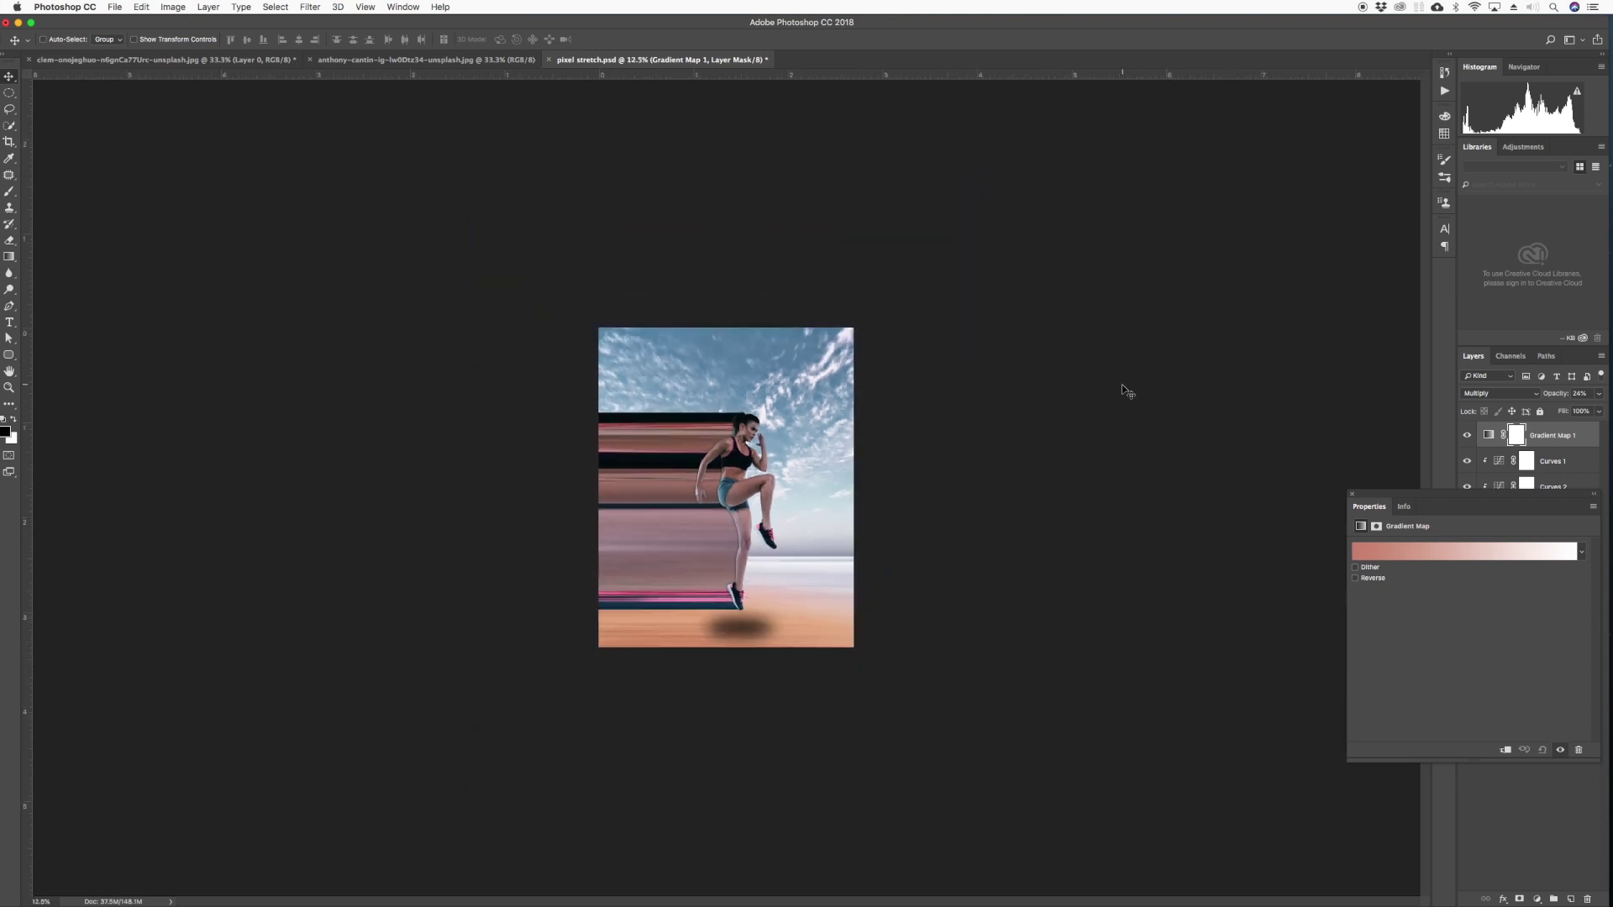